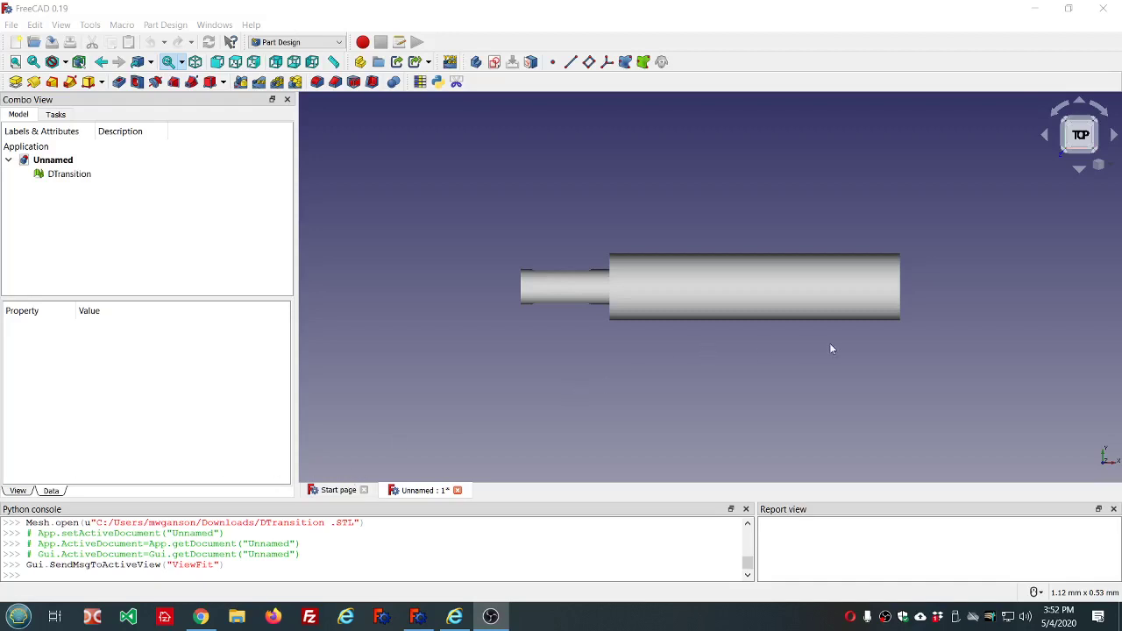
Orbit the tube mesh to inspect its stepped end from the top and from below.
scroll(829, 342, "up", 2)
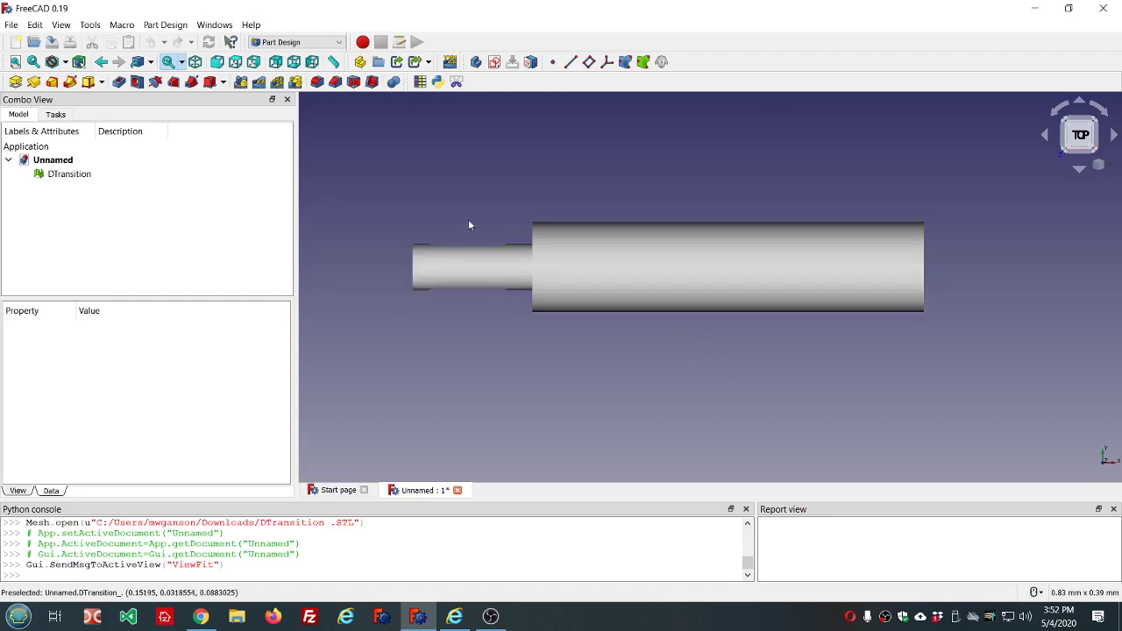
middle_click_drag(468, 221, 738, 253)
key("2")
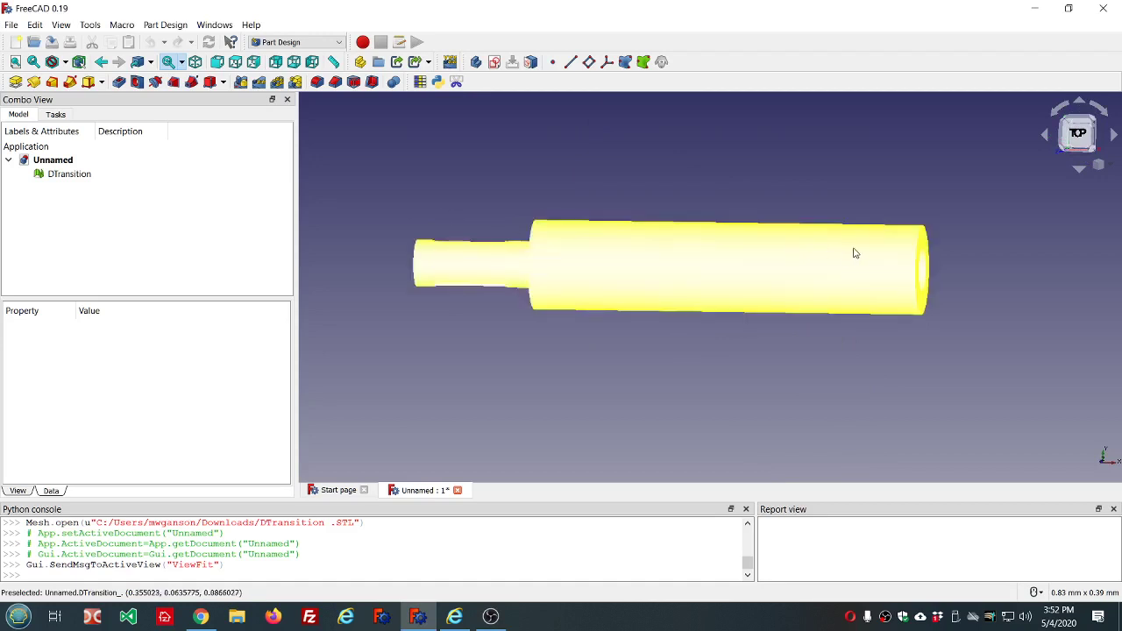
middle_click_drag(1001, 277, 992, 302)
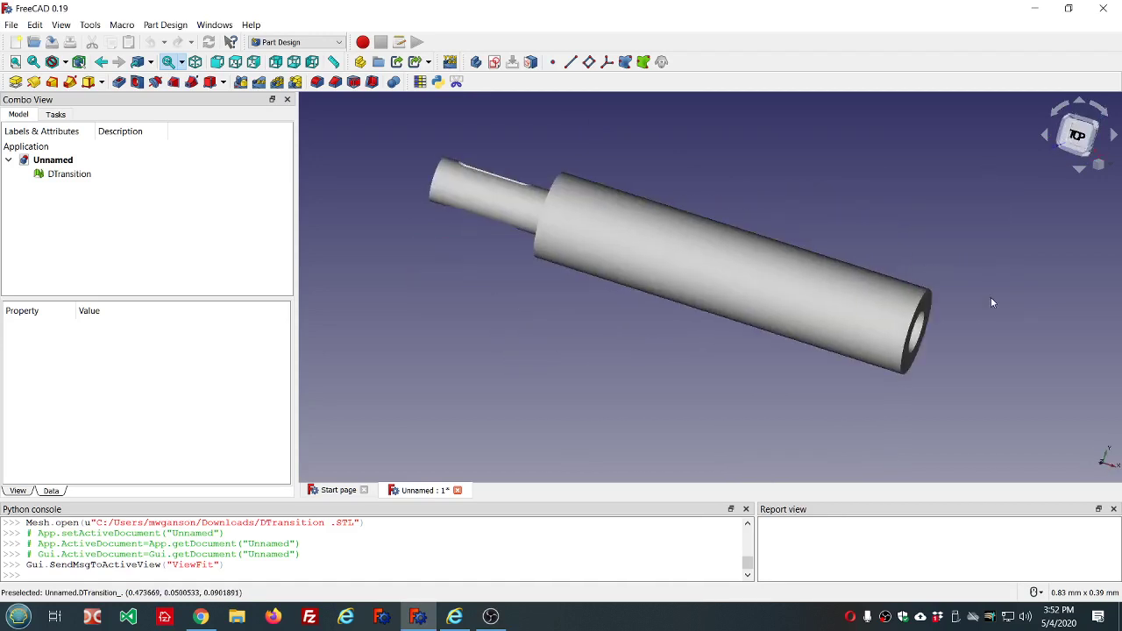
Check the FreeCAD version information from the Help menu, then close it.
left_click(251, 24)
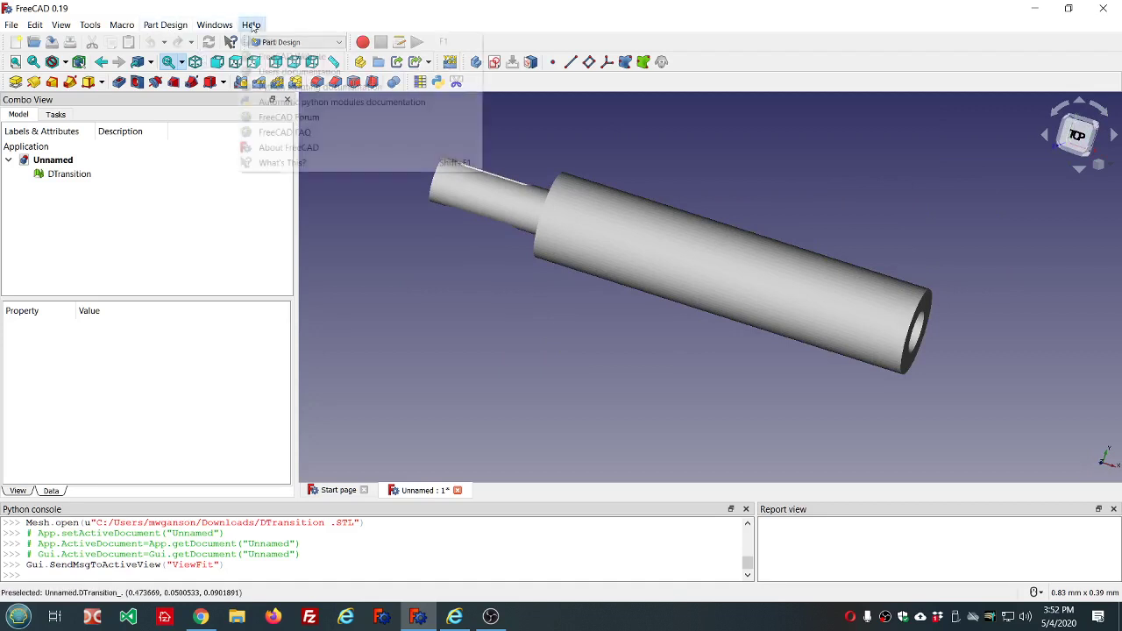
left_click(298, 148)
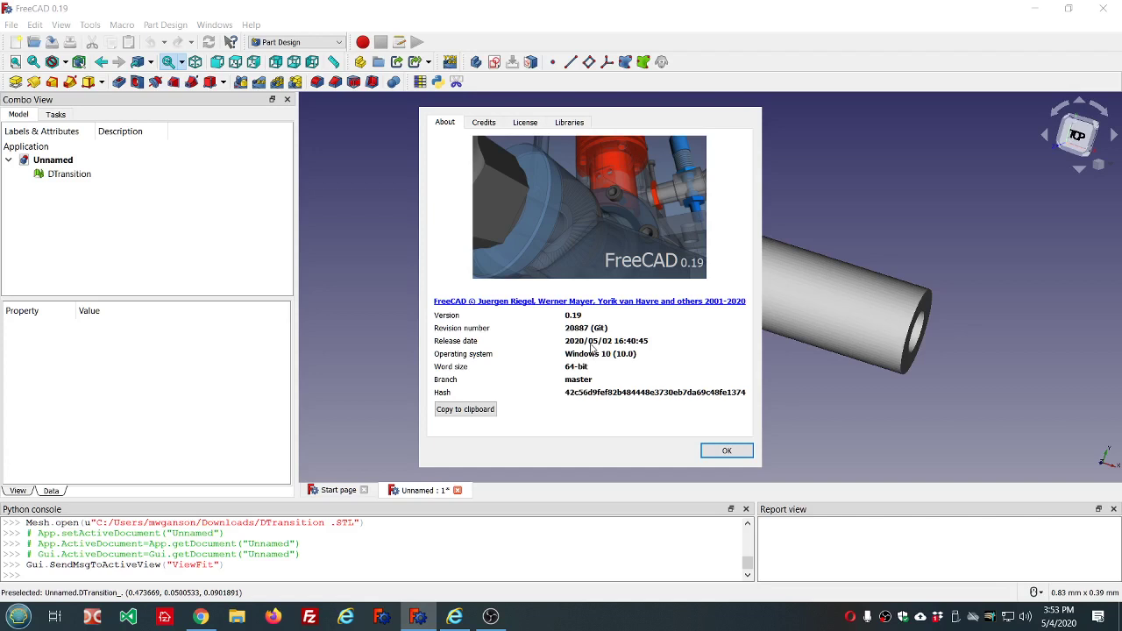
left_click(724, 452)
Orbit the tube upright and round to an end-on view of its hollow stepped end.
middle_click_drag(1015, 356, 949, 324)
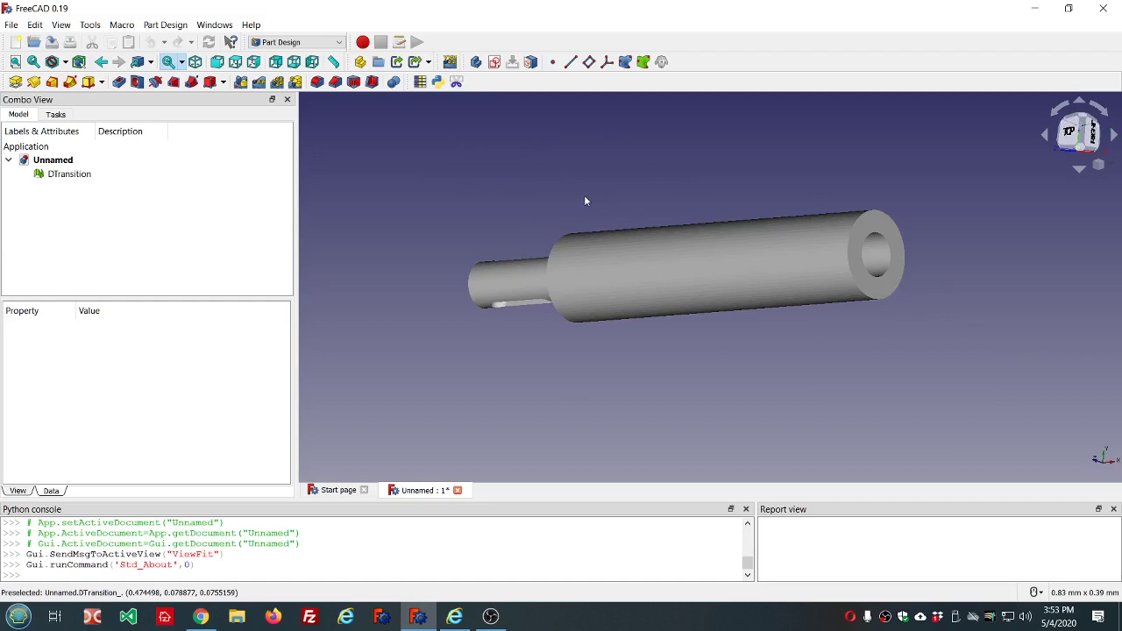
middle_click_drag(526, 190, 821, 277)
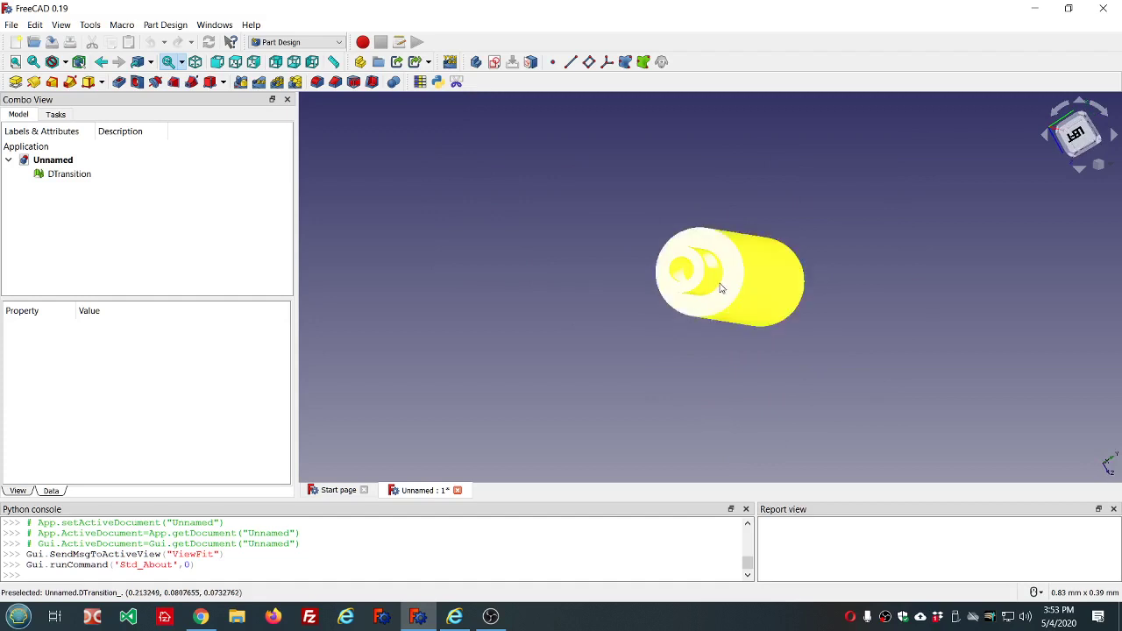
scroll(721, 233, "up", 3)
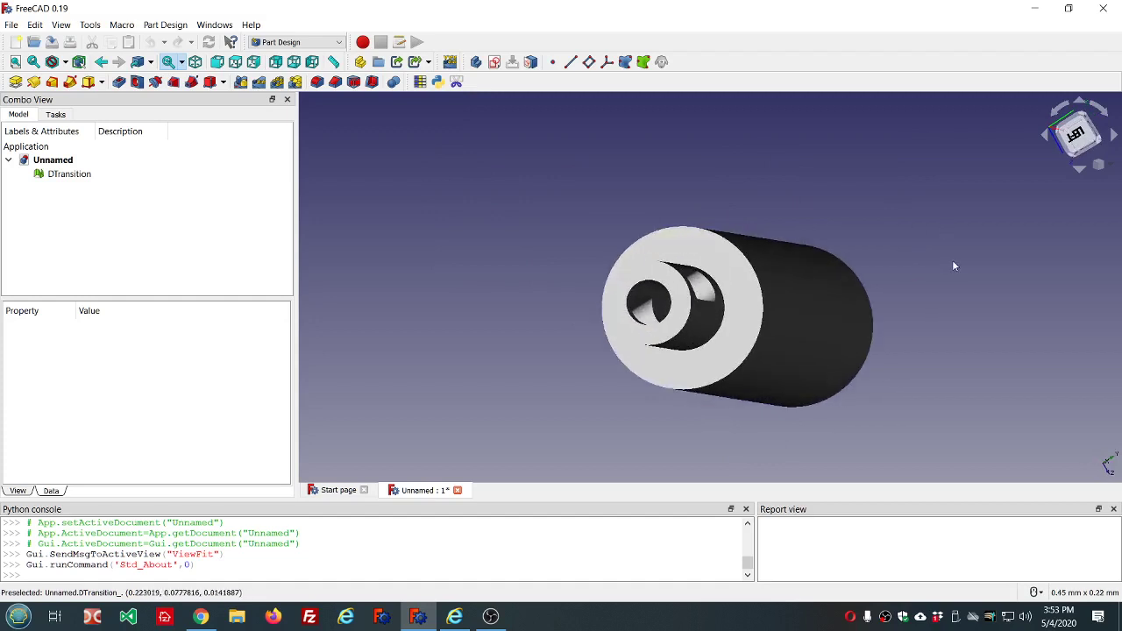
middle_click_drag(936, 278, 810, 318)
scroll(810, 318, "down", 3)
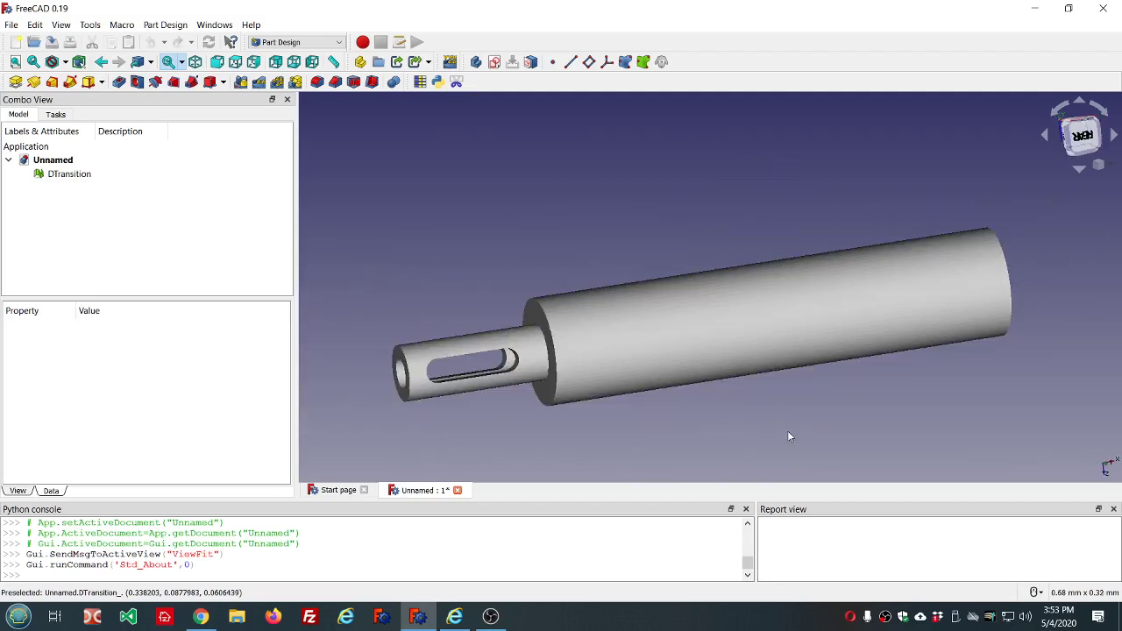
middle_click_drag(624, 468, 775, 382)
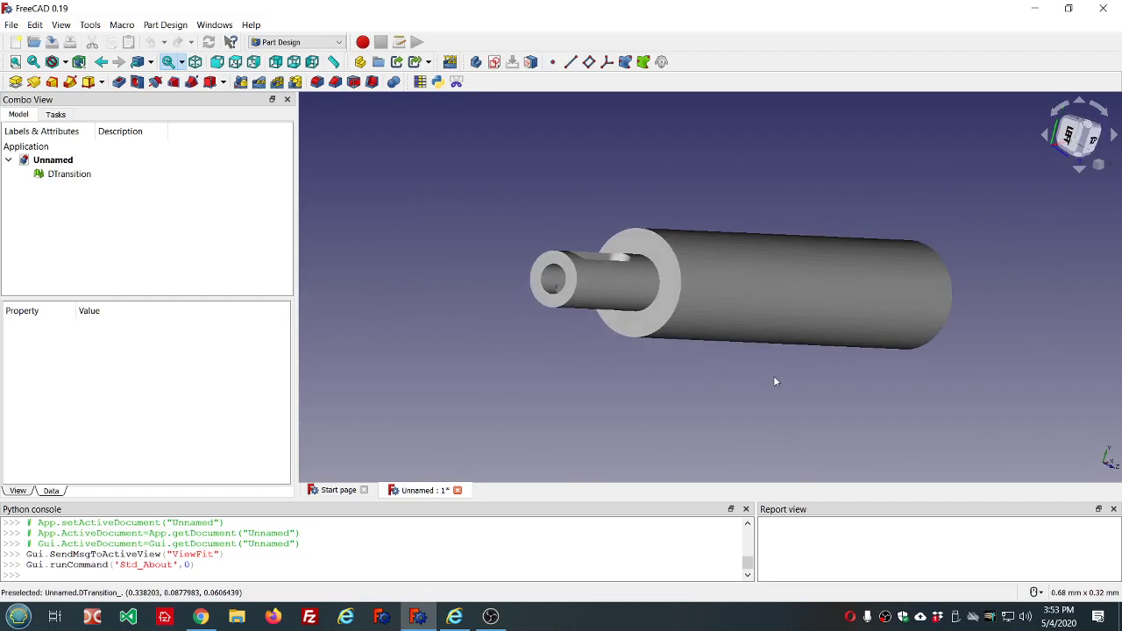
middle_click_drag(489, 222, 366, 202)
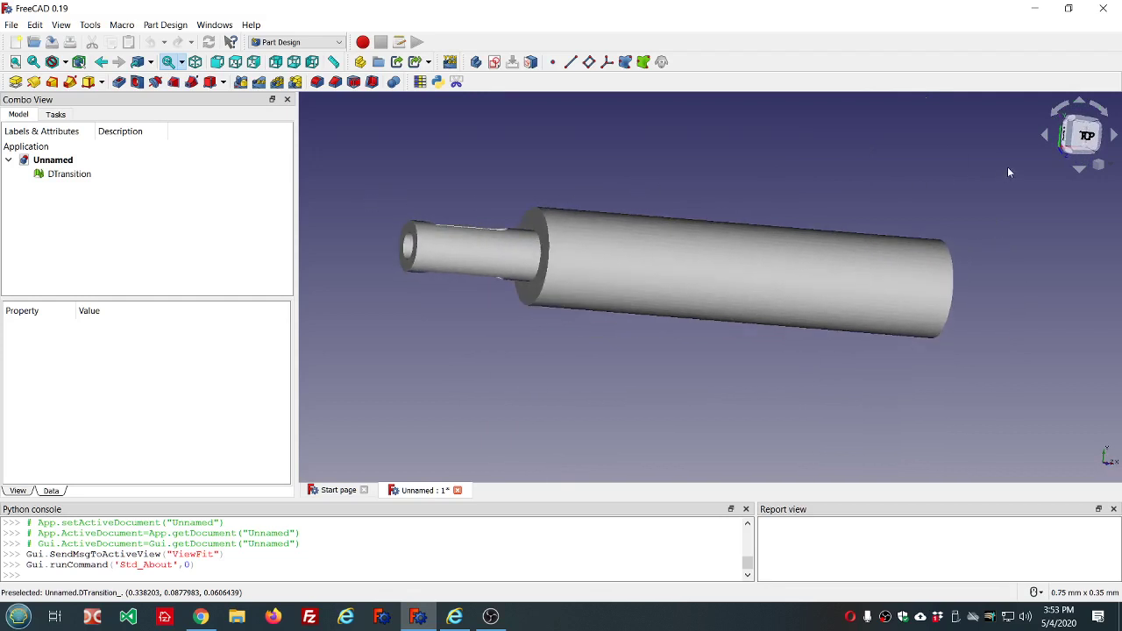
middle_click_drag(1053, 294, 360, 338)
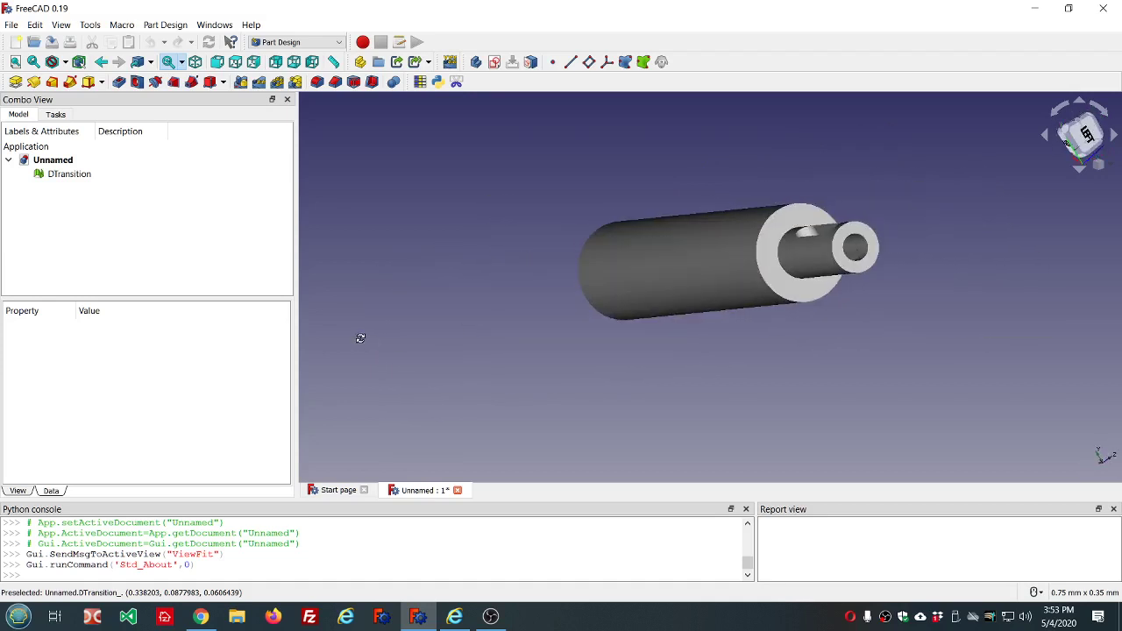
Select and reselect the tube mesh to view its properties, then clear the selection.
left_click(713, 271)
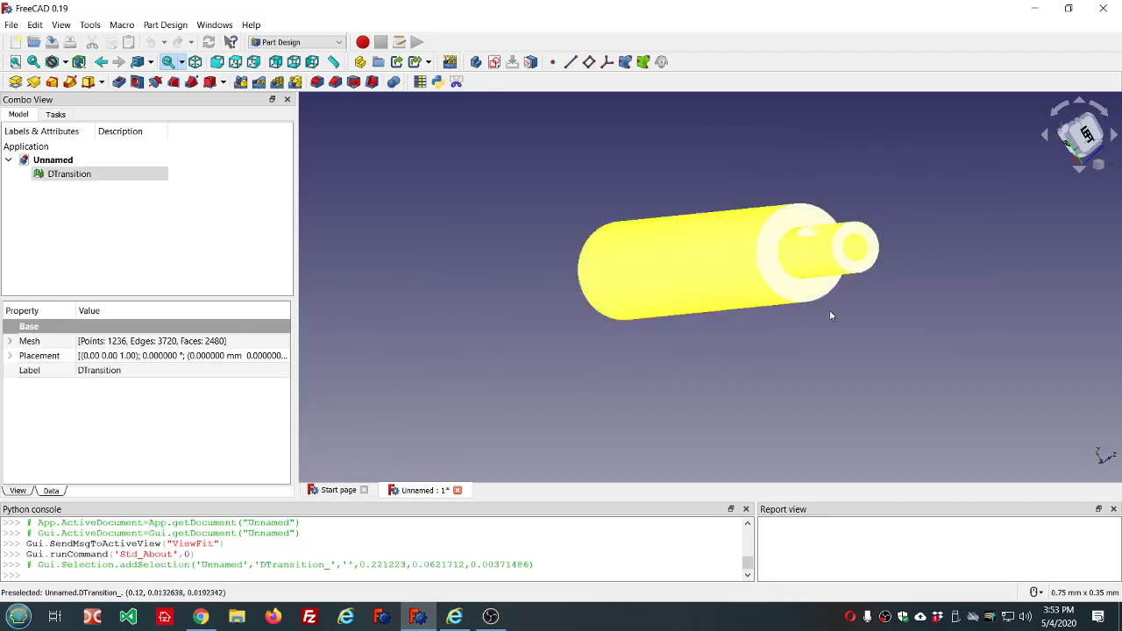
left_click(840, 335)
left_click(791, 296)
left_click(792, 296)
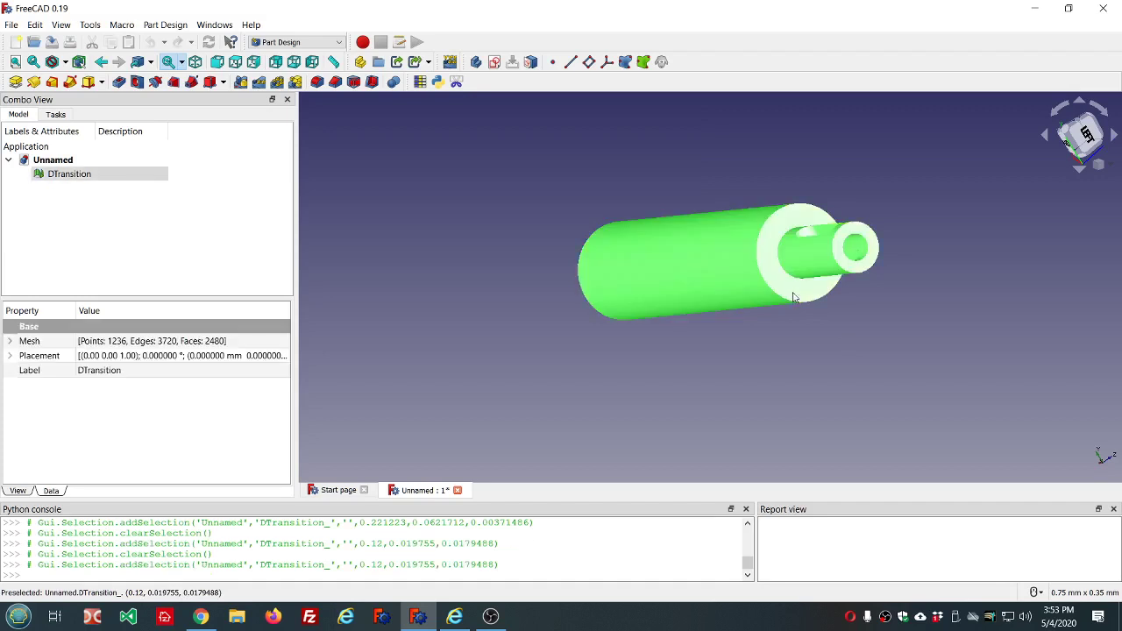
left_click(790, 338)
left_click(701, 285)
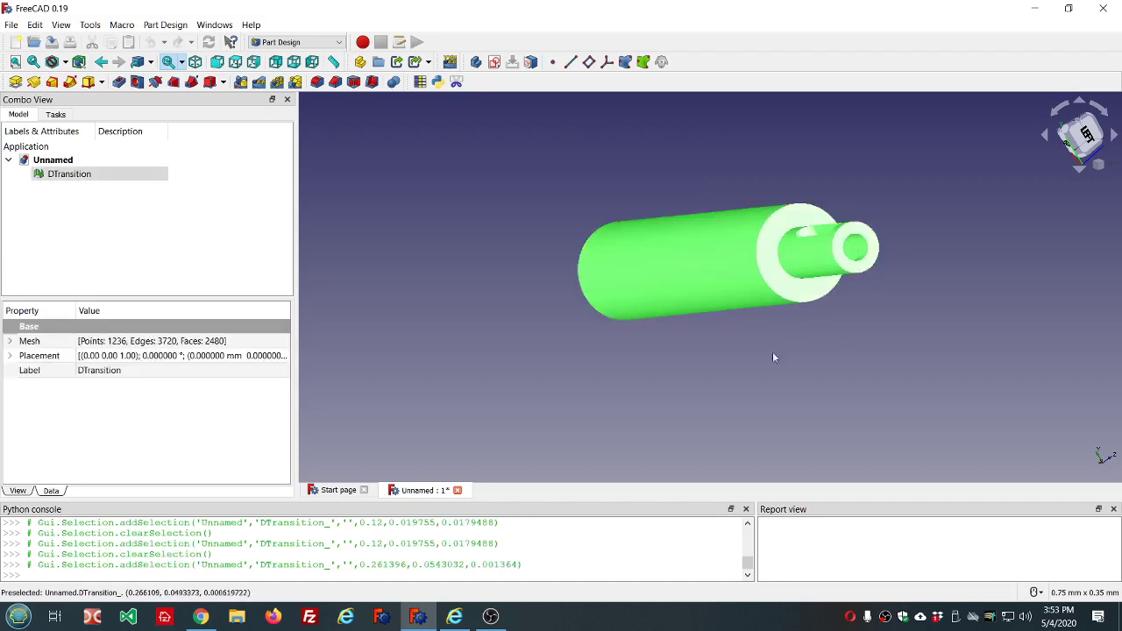
left_click(858, 374)
left_click(864, 243)
scroll(864, 245, "up", 5)
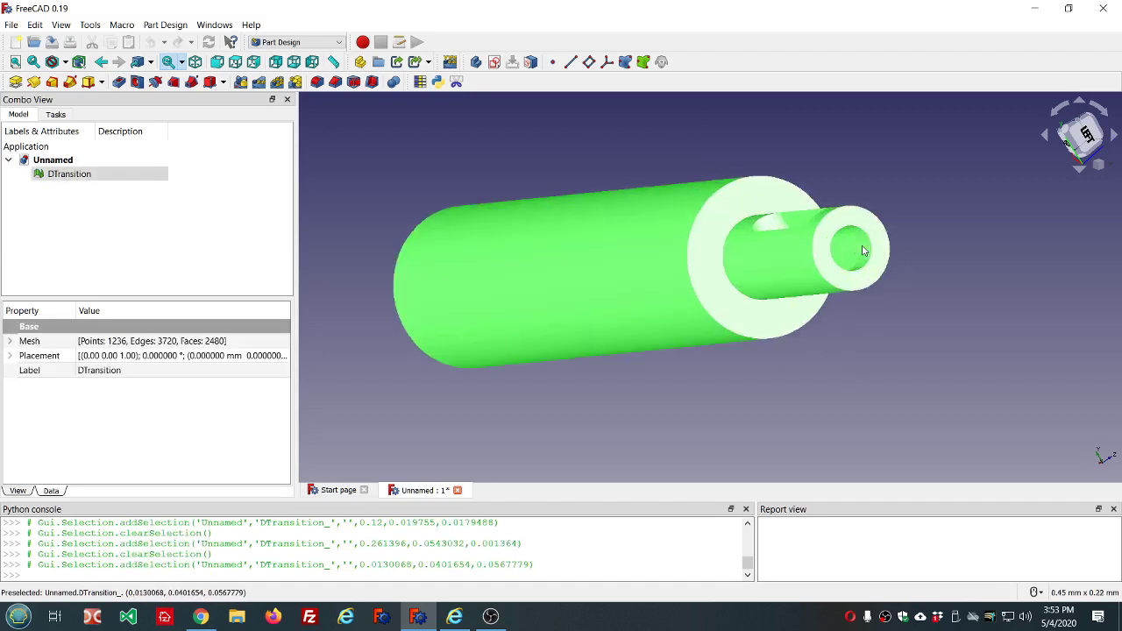
left_click(945, 248)
Orbit the tube between diagonal and end-on views of the ring end.
middle_click_drag(945, 258, 838, 283)
scroll(839, 283, "down", 5)
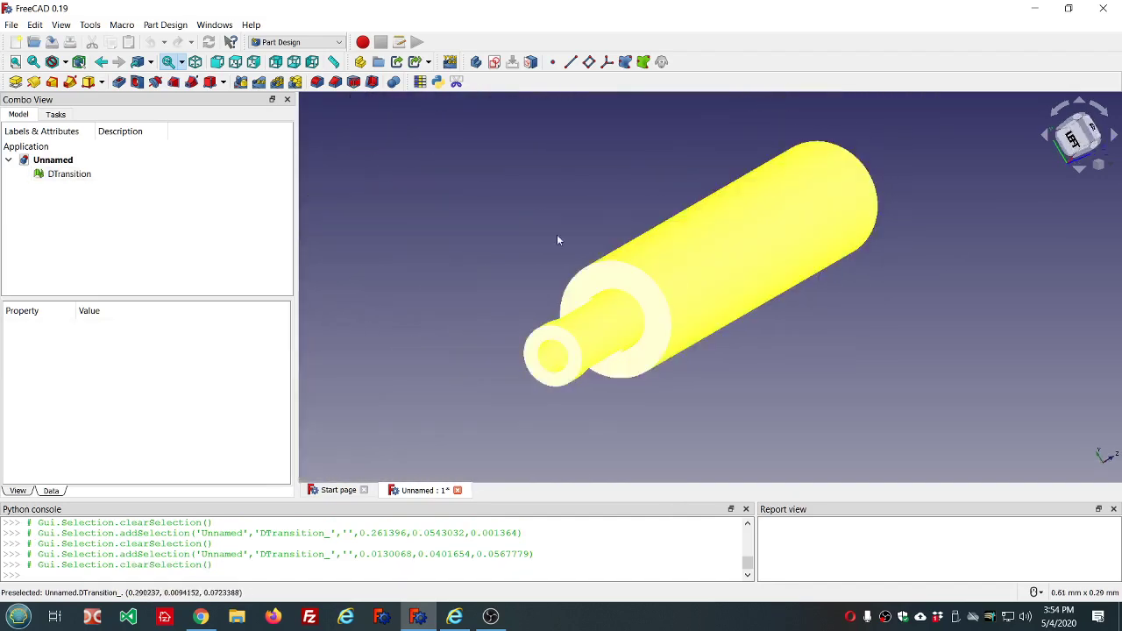
middle_click_drag(558, 240, 556, 208)
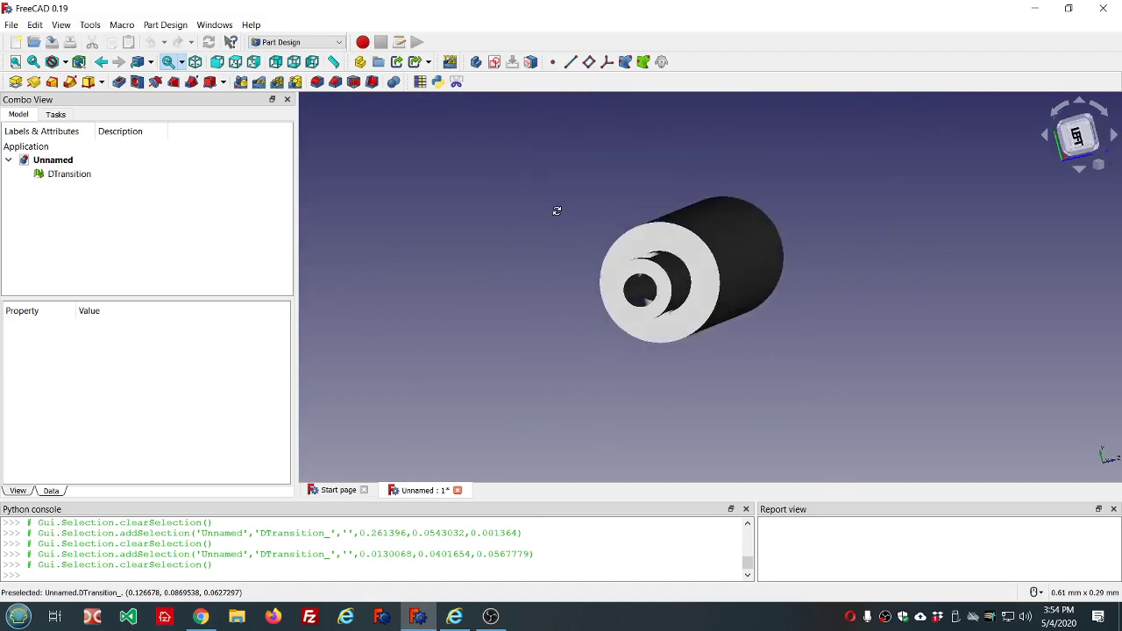
middle_click_drag(946, 227, 601, 343)
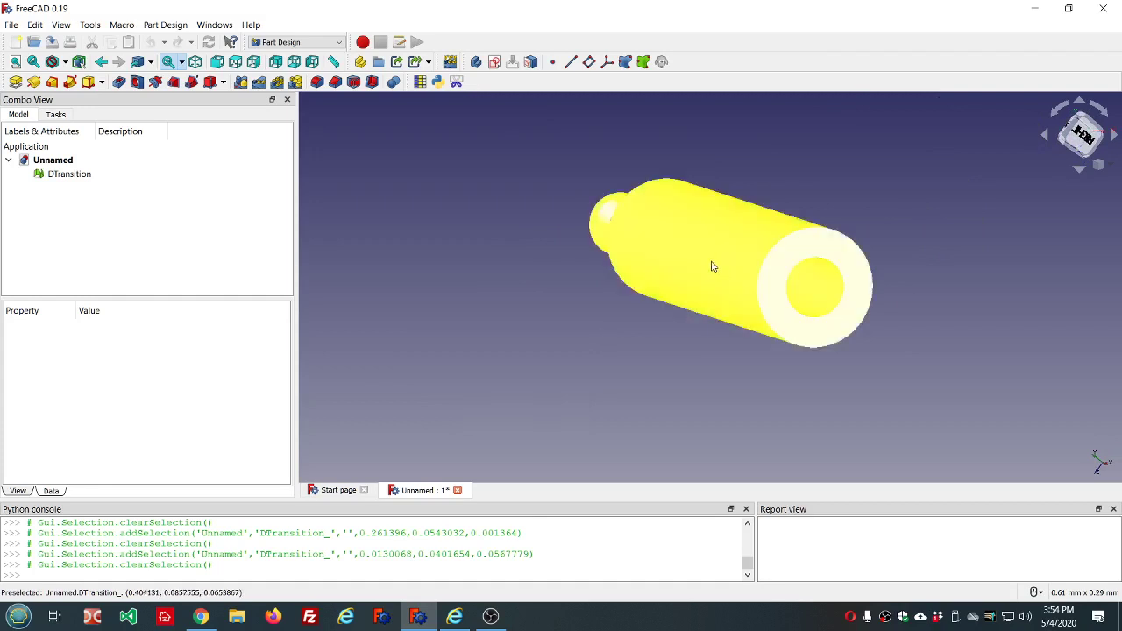
middle_click_drag(888, 289, 625, 321)
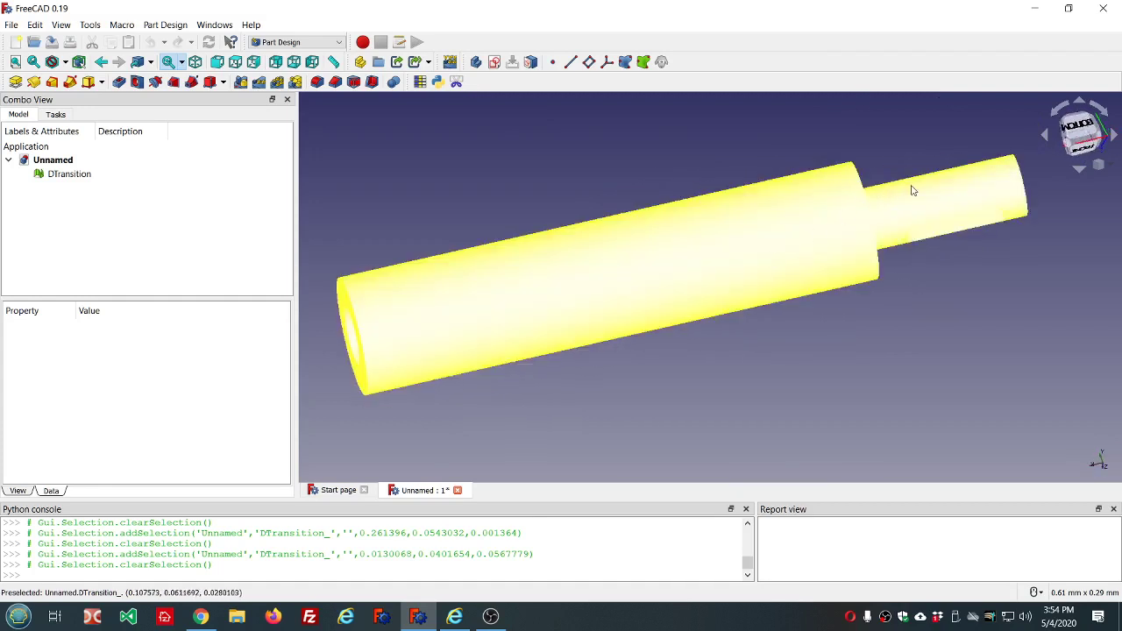
middle_click_drag(745, 258, 956, 266)
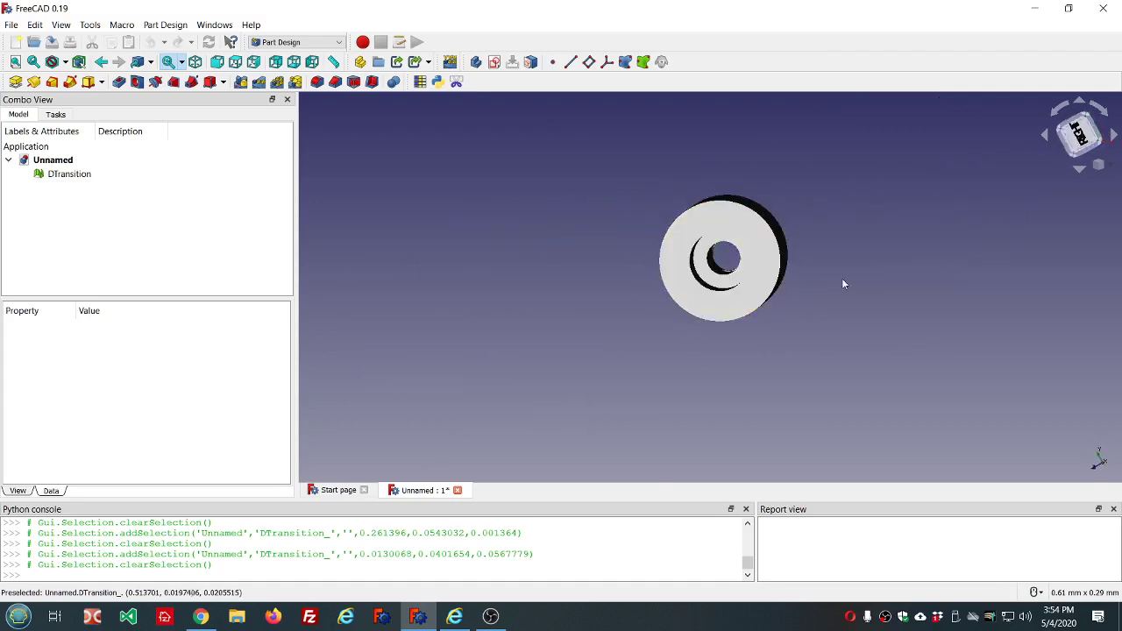
middle_click_drag(841, 278, 611, 255)
Tilt and orbit the shaft to reveal the keyway slot and look down the hollow bore.
scroll(611, 257, "down", 3)
scroll(771, 268, "up", 3)
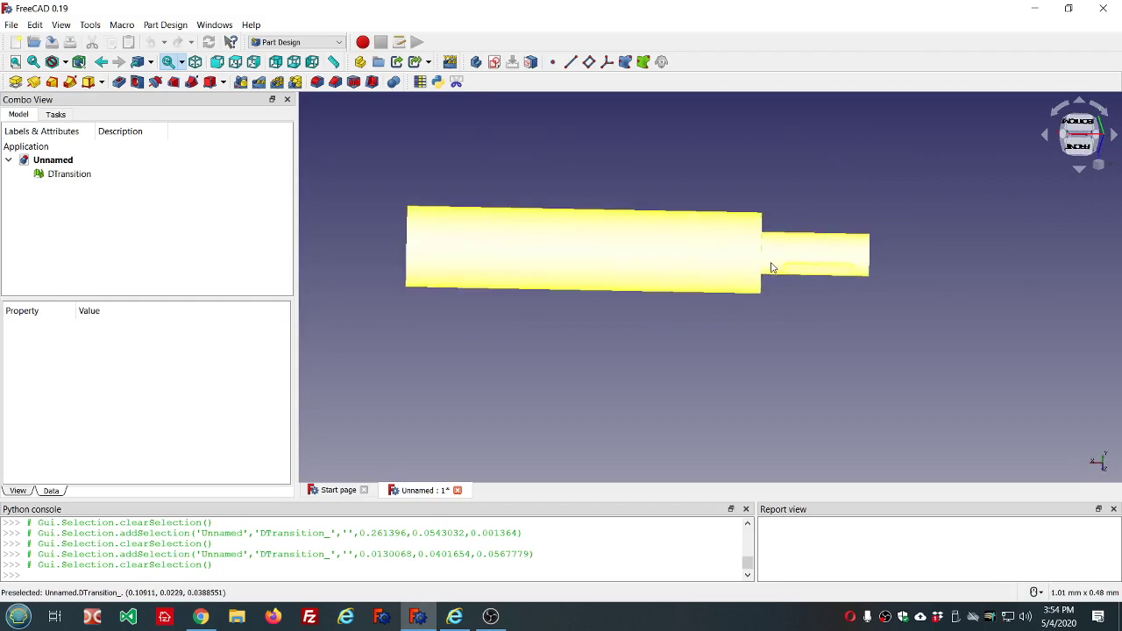
middle_click_drag(896, 299, 855, 232)
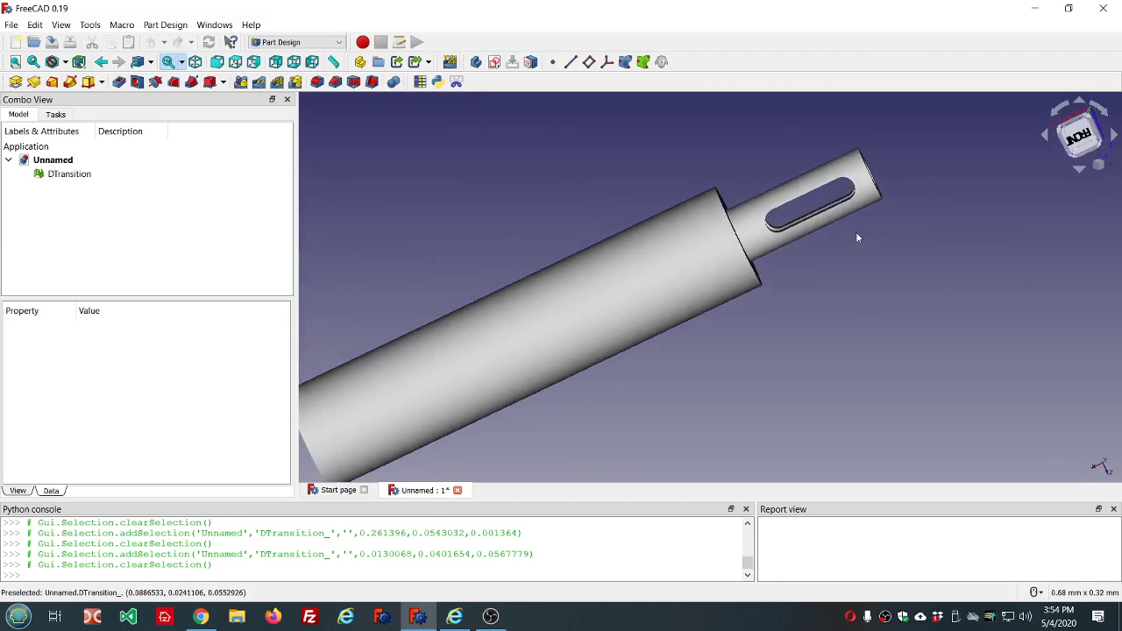
scroll(782, 204, "up", 2)
middle_click_drag(782, 204, 1054, 195)
scroll(1054, 195, "down", 4)
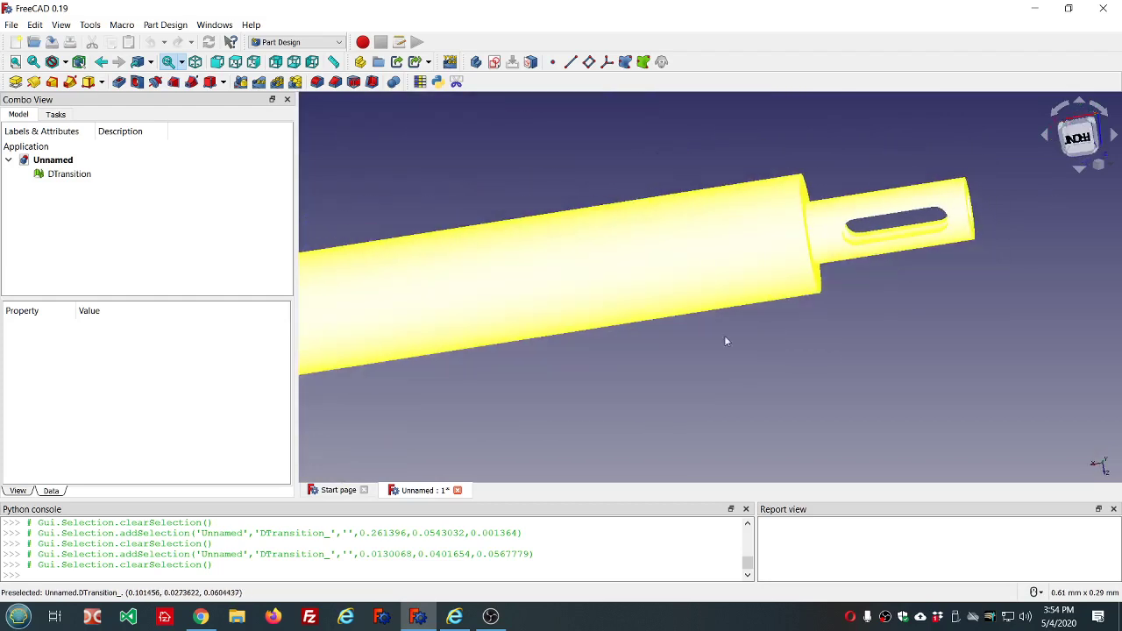
scroll(645, 382, "up", 2)
middle_click_drag(644, 382, 878, 302)
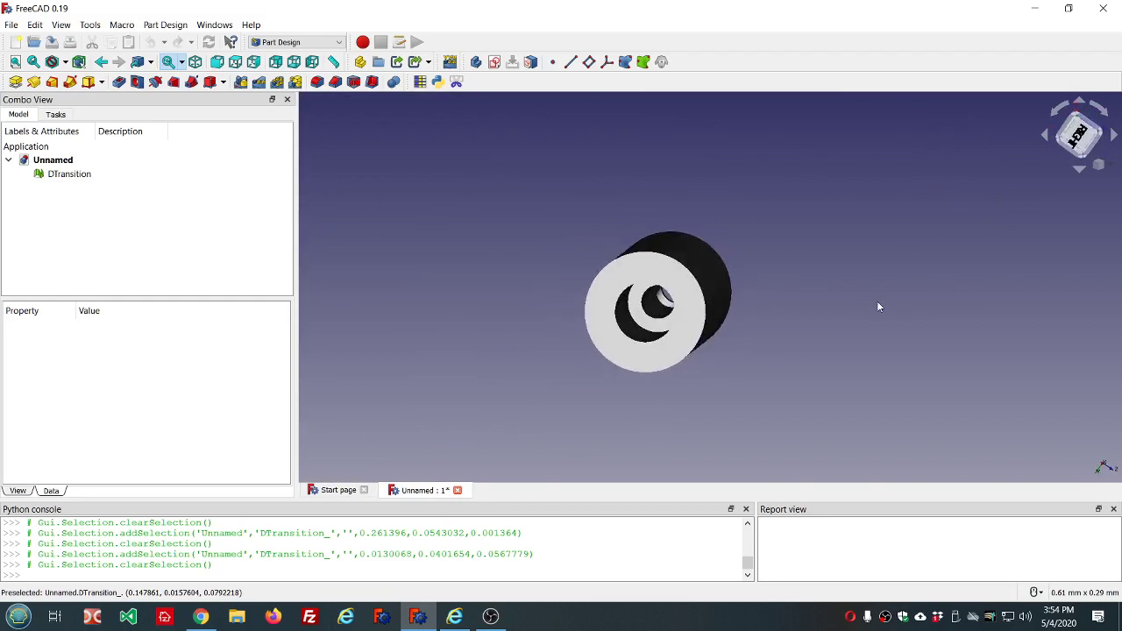
scroll(797, 289, "down", 2)
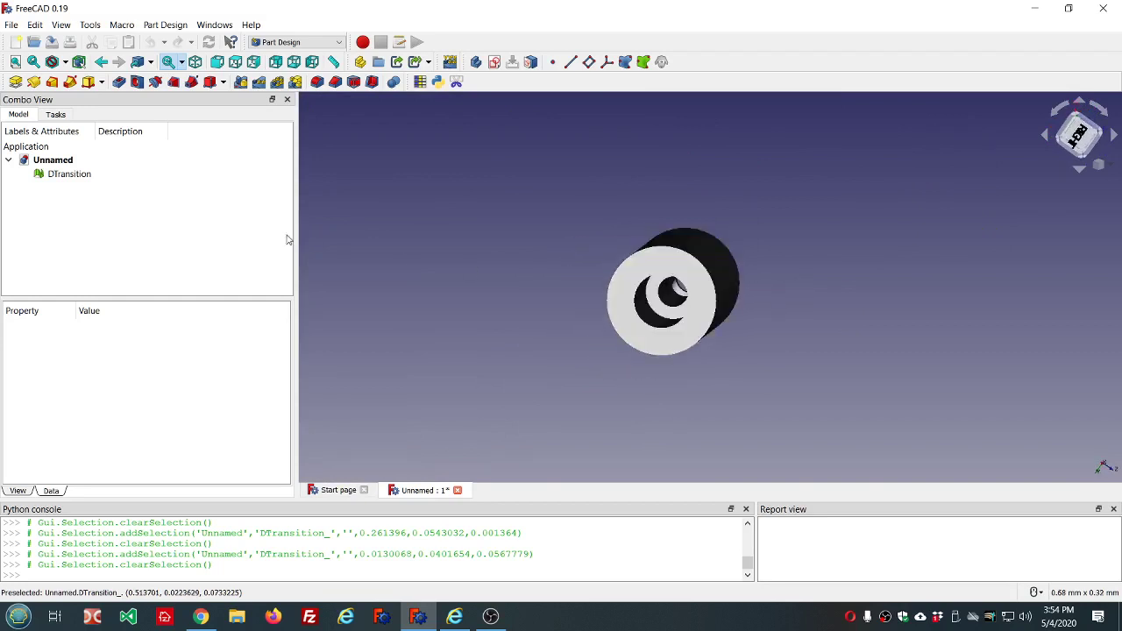
In the Part workbench, create a points object from the DTransition mesh.
left_click(296, 42)
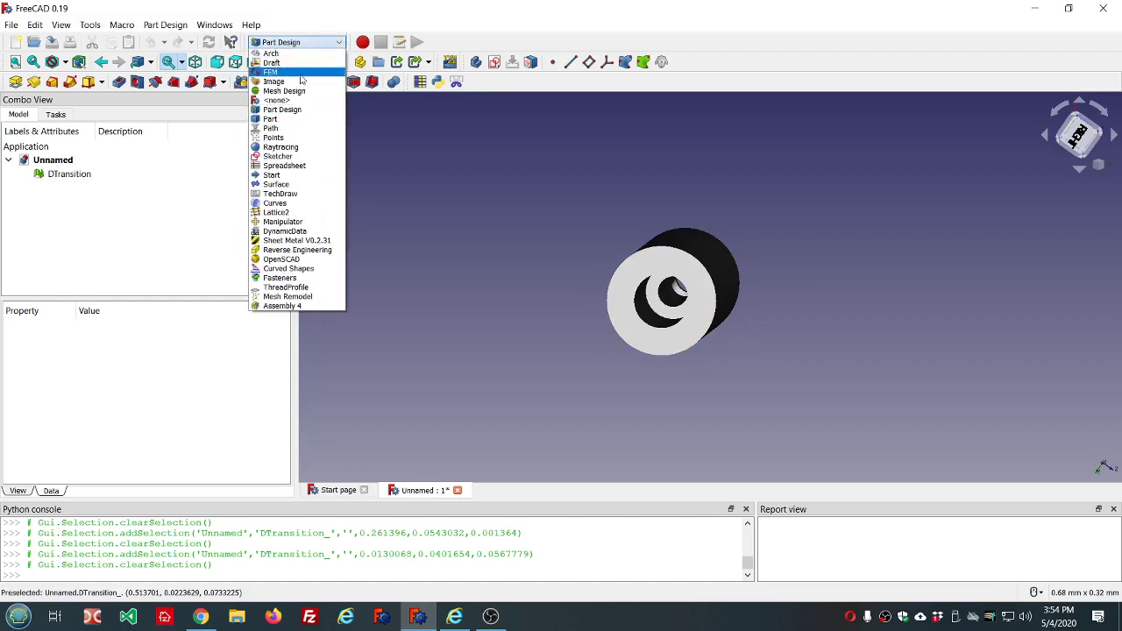
left_click(289, 119)
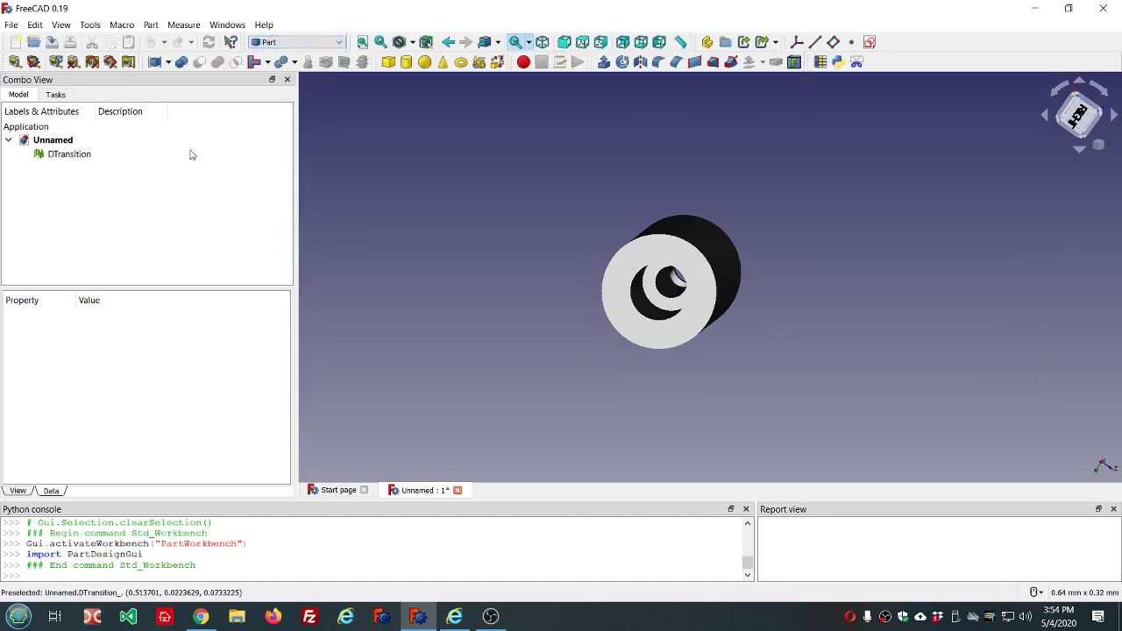
left_click(62, 158)
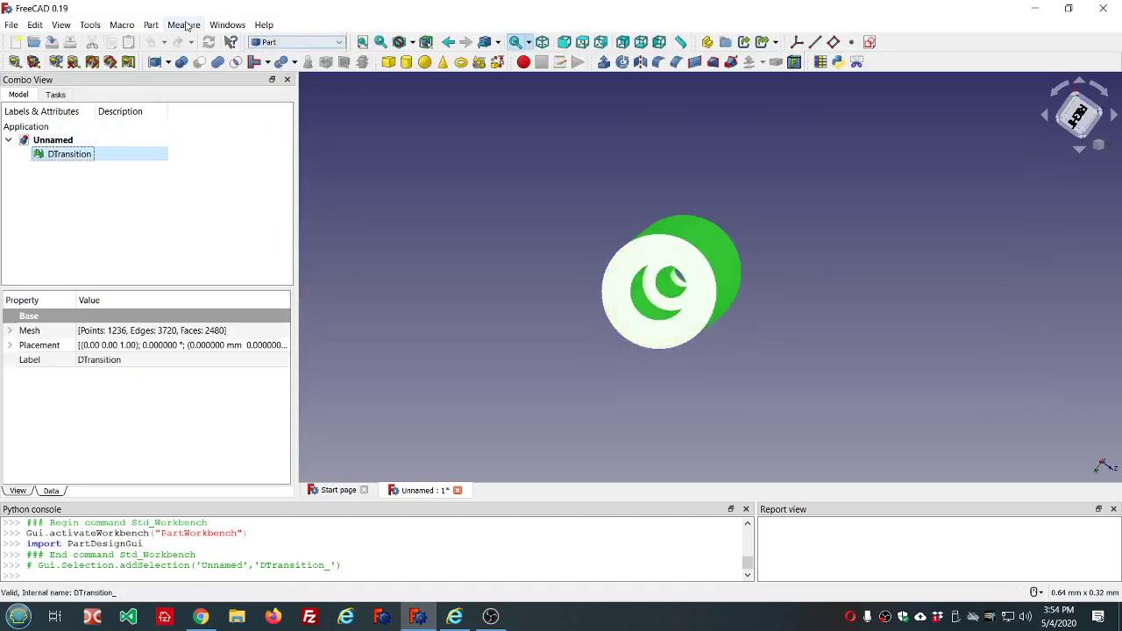
left_click(151, 25)
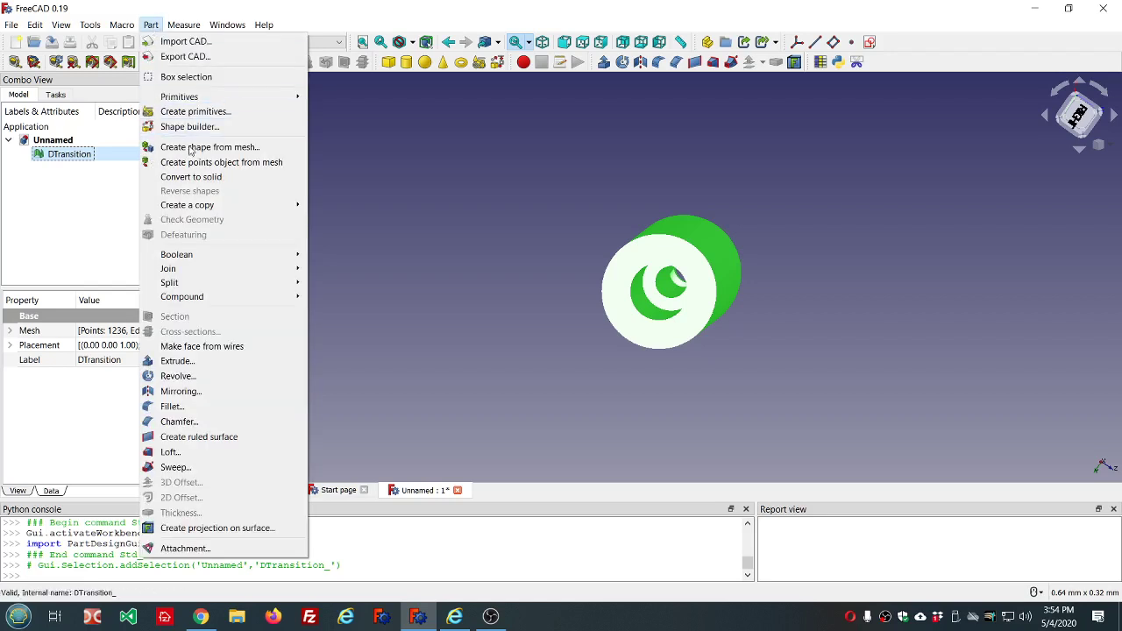
left_click(247, 163)
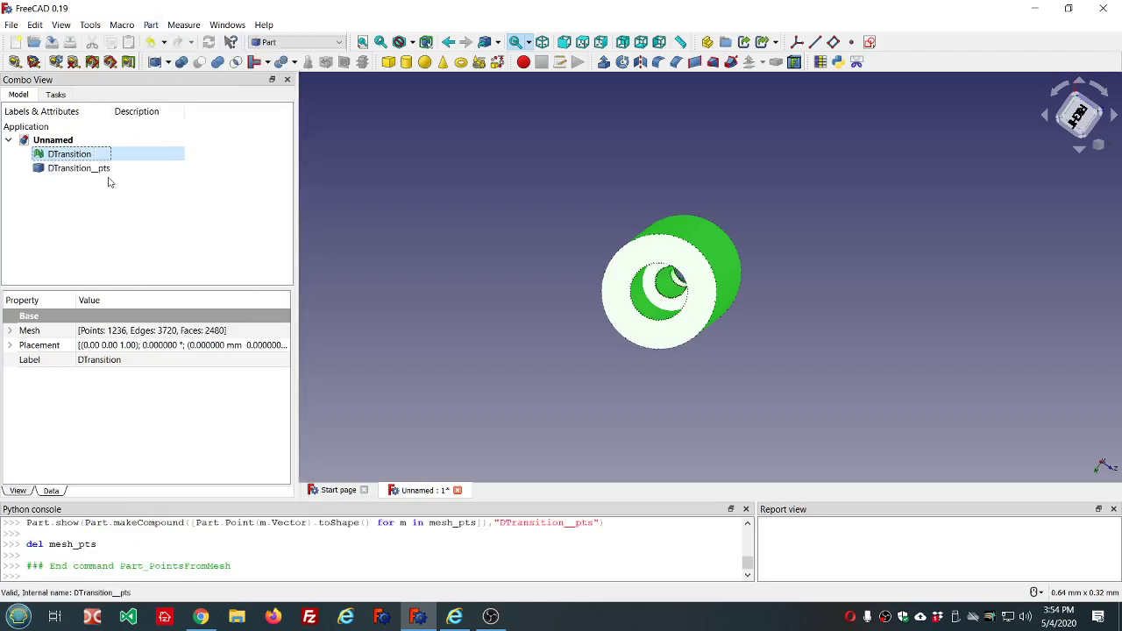
Orbit the tube lengthwise and pick two vertices on its end edge.
left_click(514, 262)
middle_click_drag(848, 357, 784, 368)
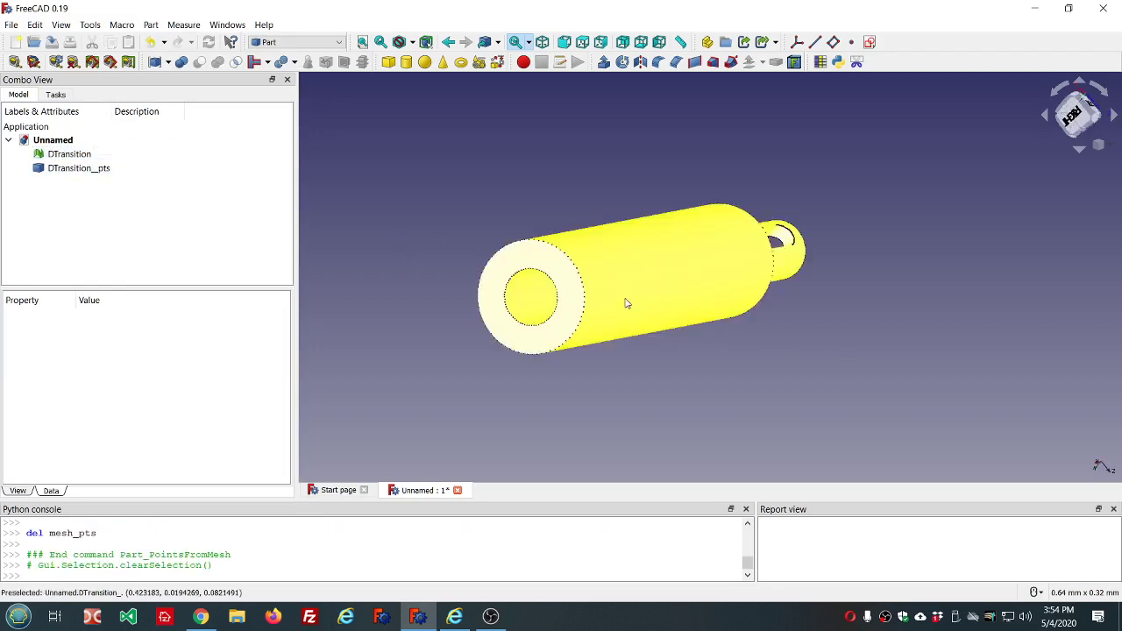
scroll(583, 280, "up", 3)
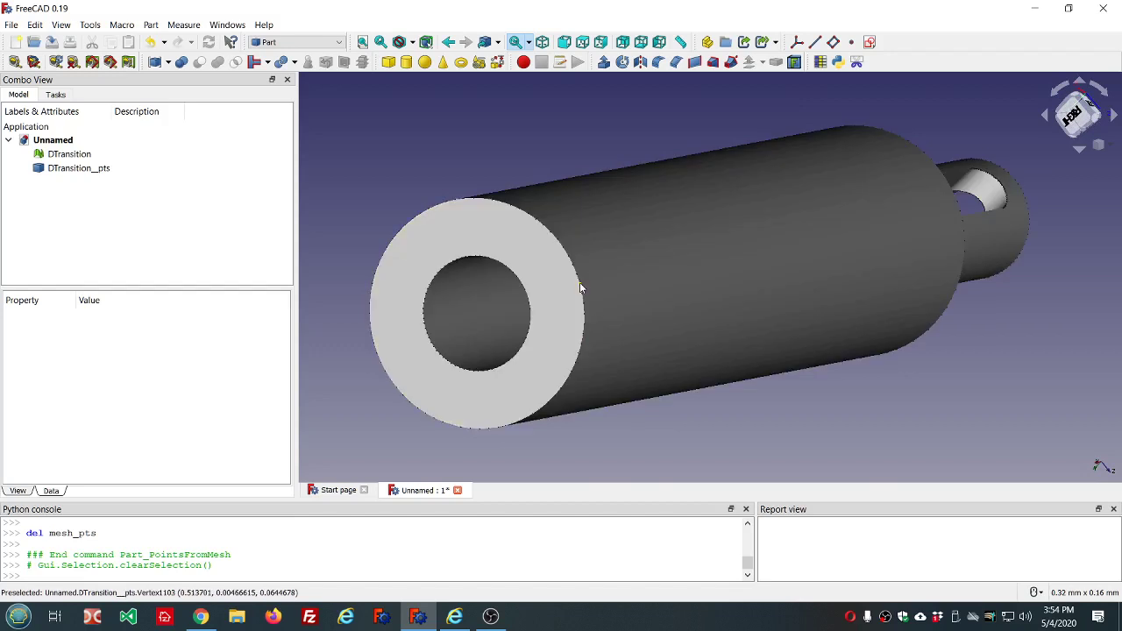
left_click(580, 290)
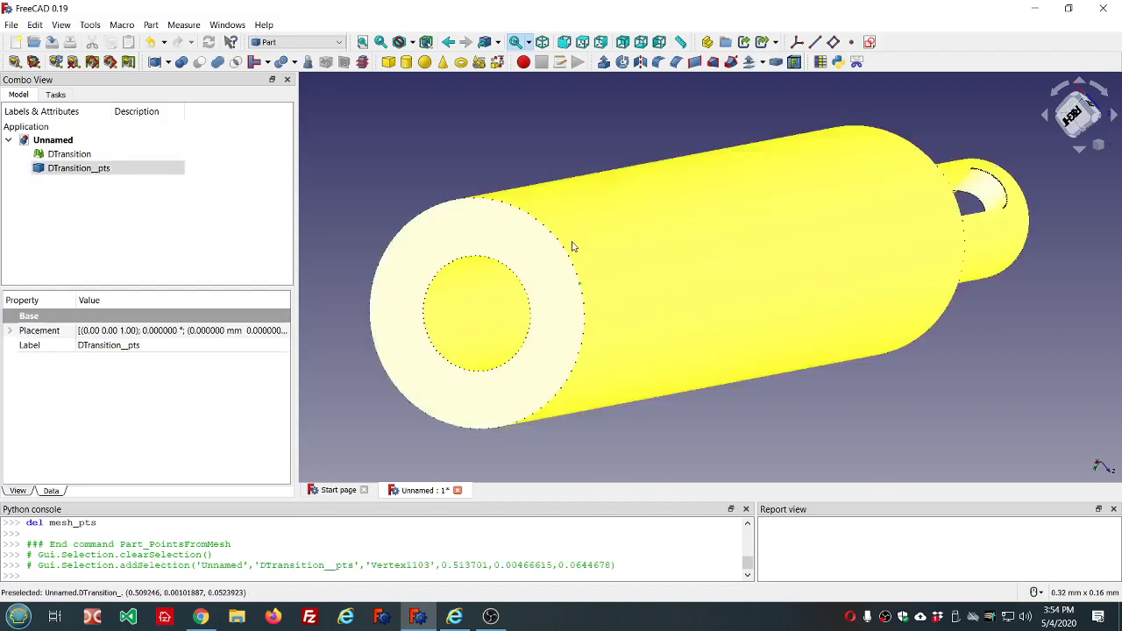
left_click(551, 238)
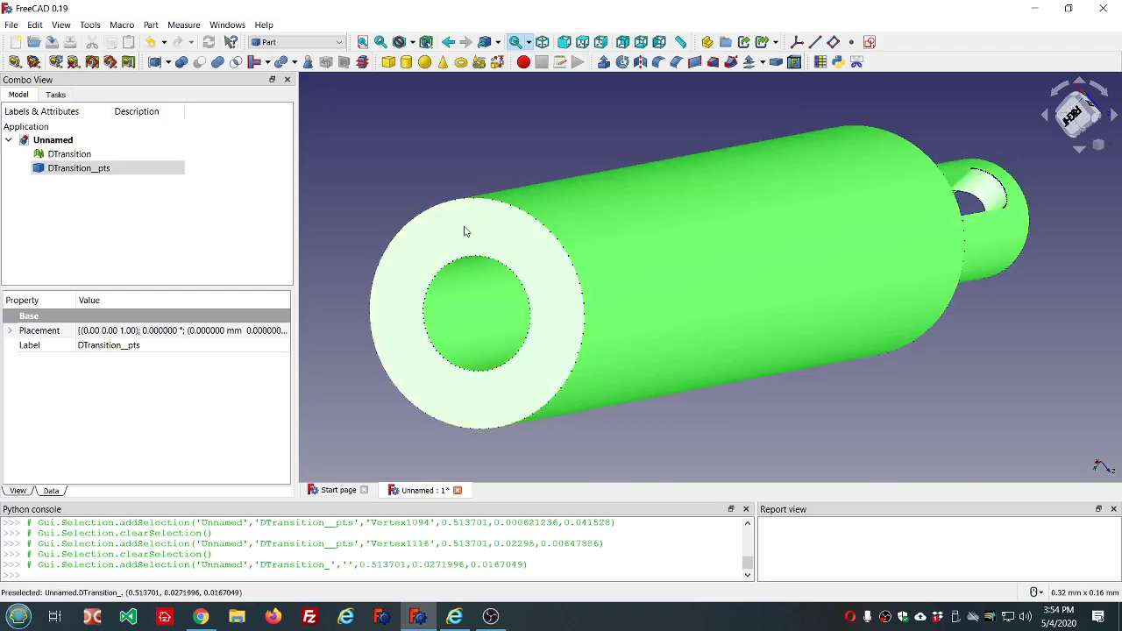
Toggle the tube mesh selection, orbit to its other end and side, and bring up the workbench list.
left_click(469, 231)
left_click(476, 233)
scroll(476, 234, "down", 2)
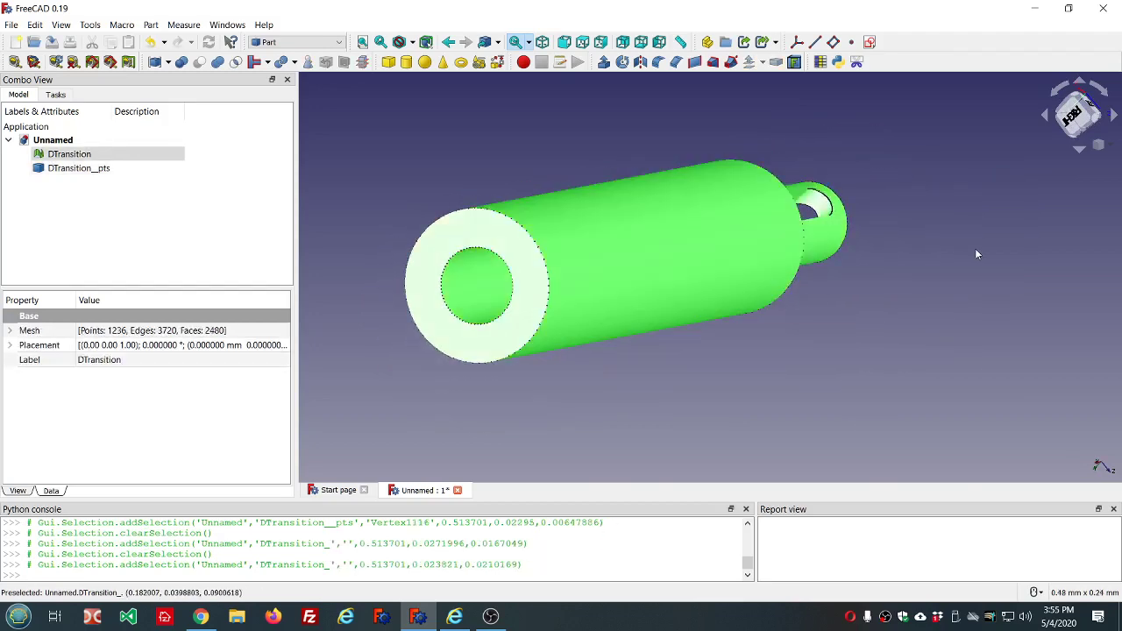
mouse_move(620, 292)
middle_mouse_down()
mouse_move(780, 280)
mouse_move(571, 306)
mouse_move(631, 303)
middle_mouse_up()
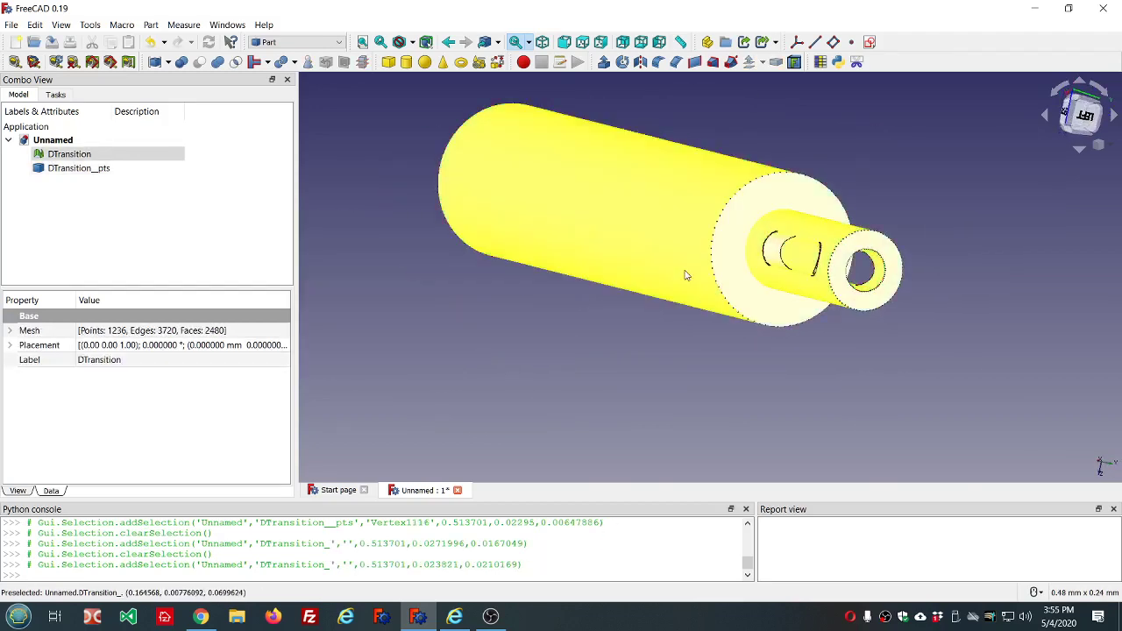
middle_click_drag(533, 307, 674, 302)
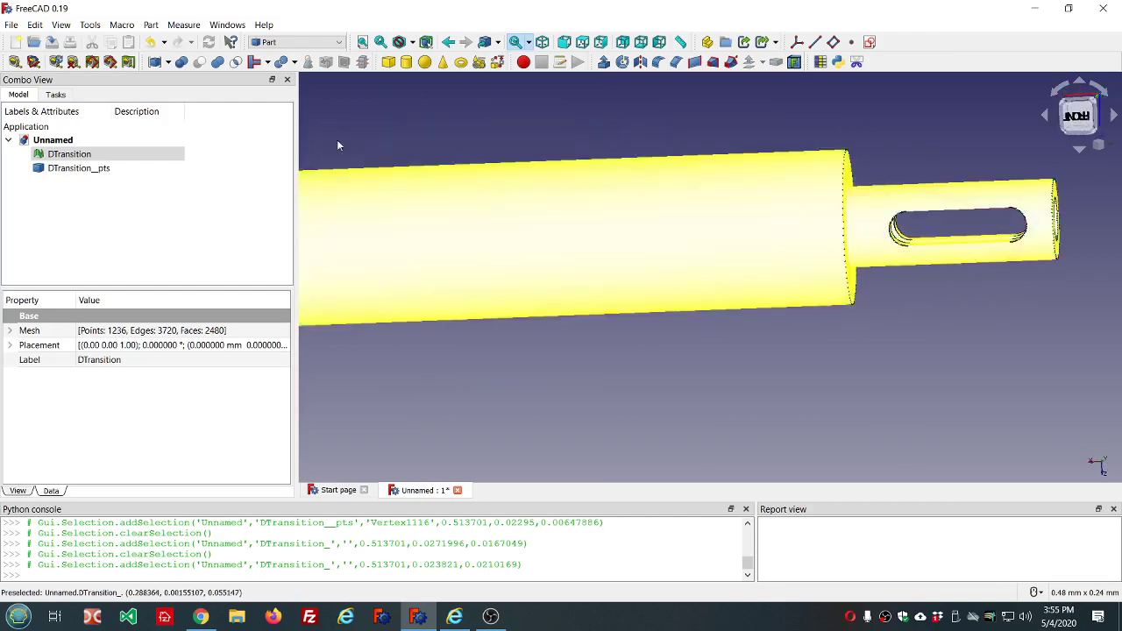
left_click(337, 43)
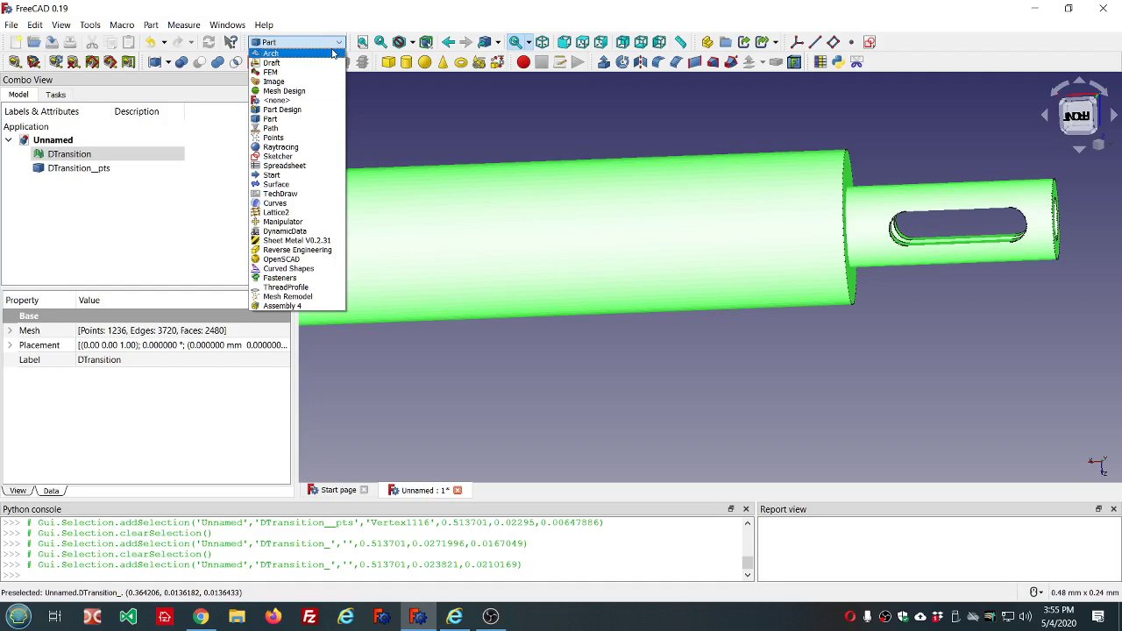
Switch to Part Design and orbit the shaft to face it end-on.
left_click(303, 109)
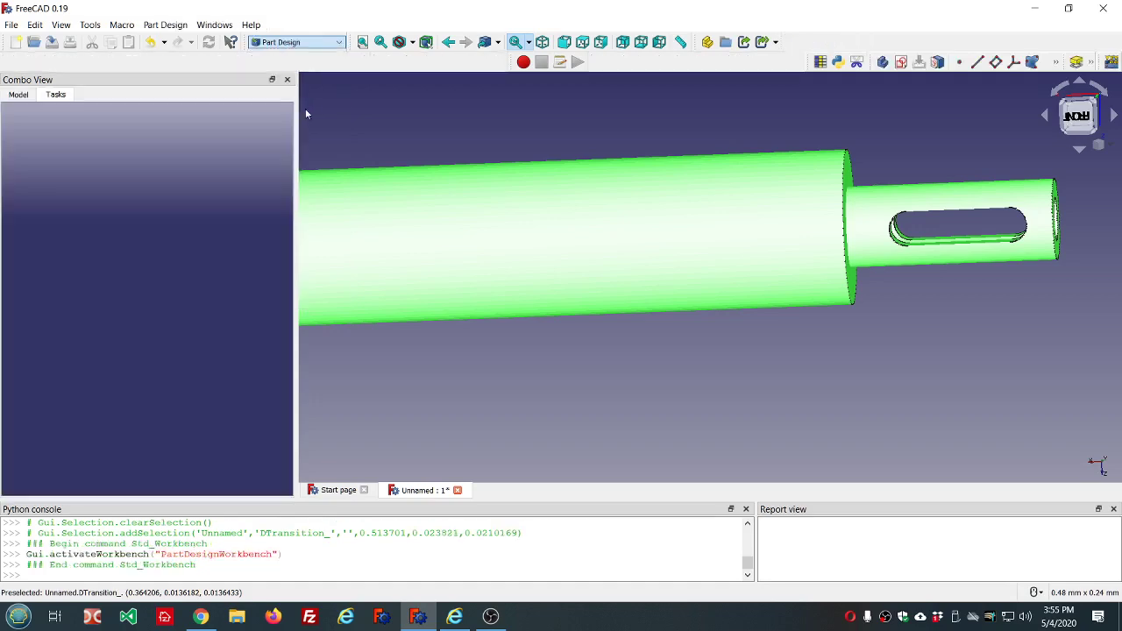
scroll(652, 115, "down", 2)
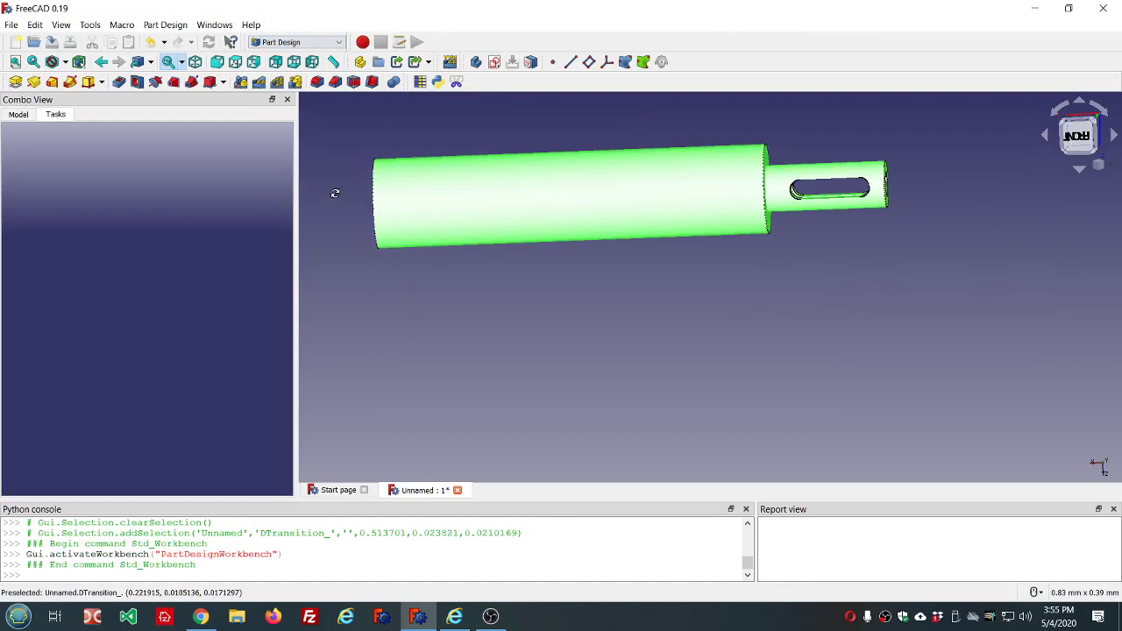
middle_click_drag(335, 193, 475, 197)
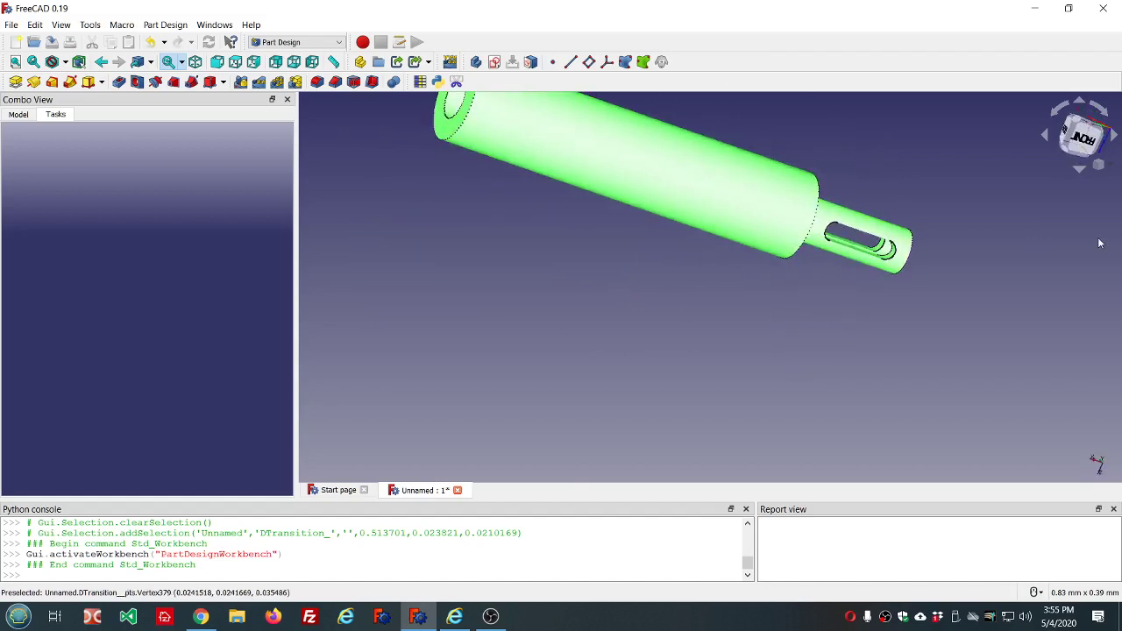
middle_click_drag(1016, 245, 751, 248)
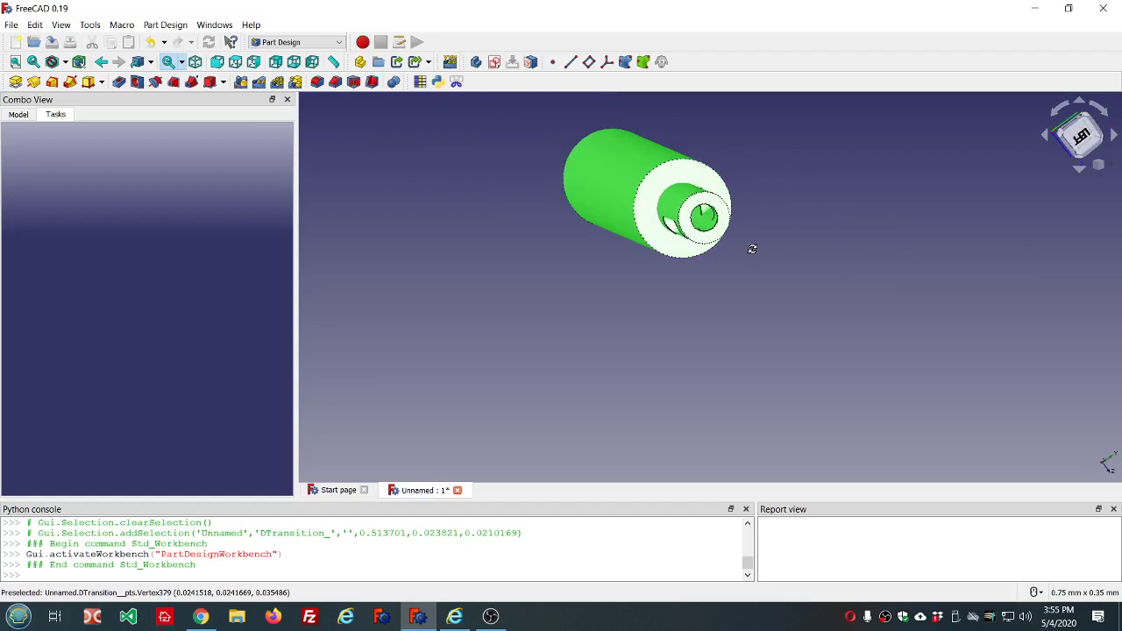
scroll(746, 207, "up", 2)
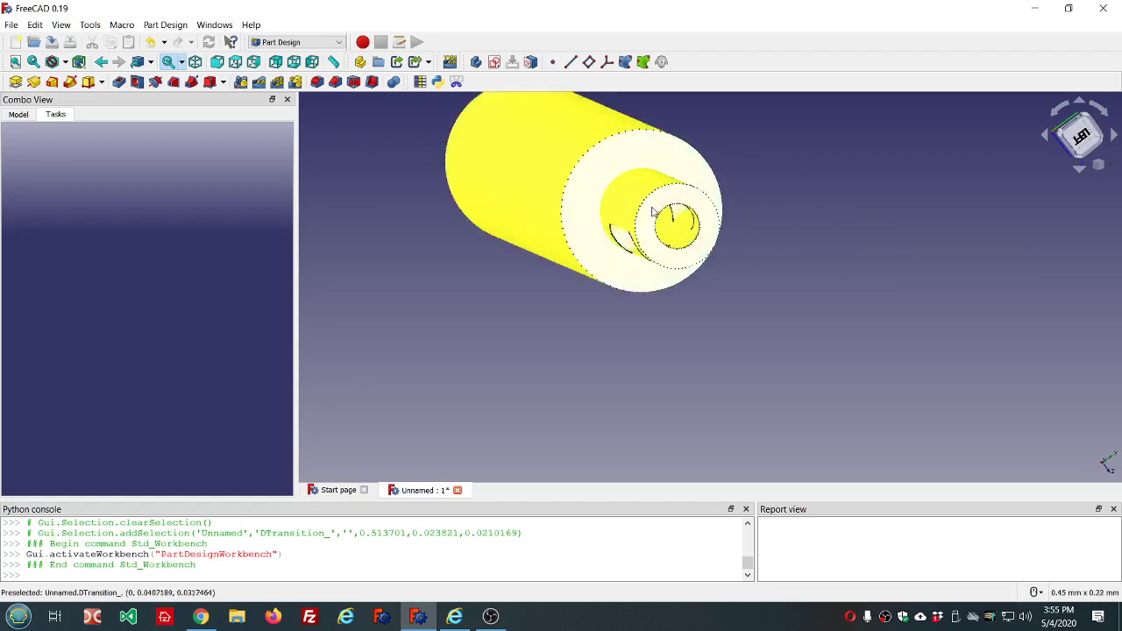
Select the tube mesh, orbit to its end face, then return to the model tree and deselect.
left_click(650, 217)
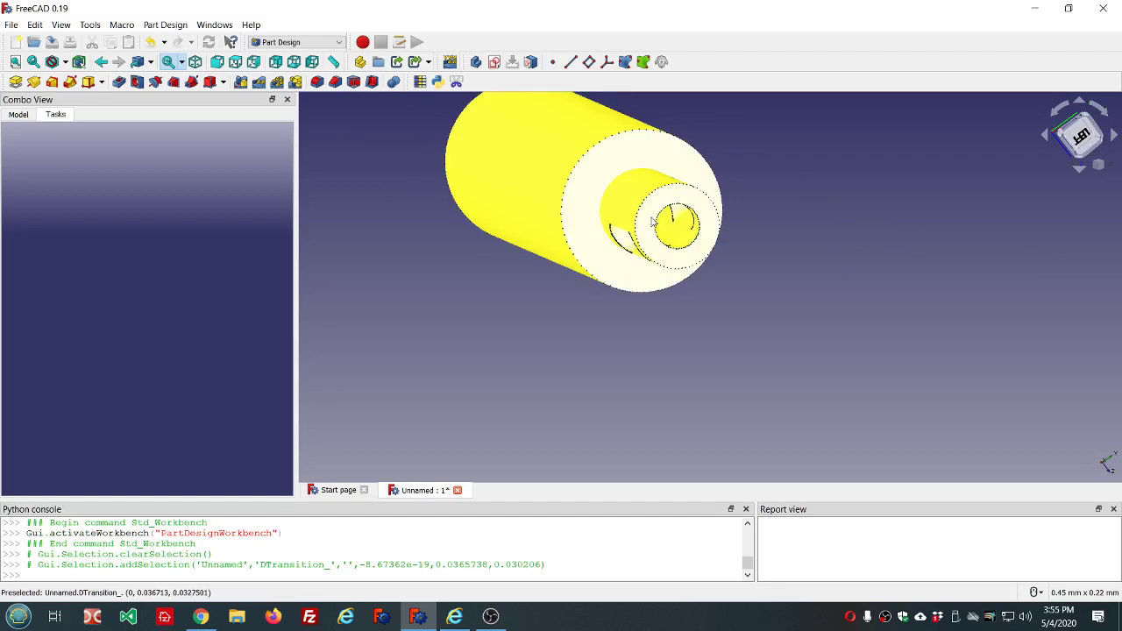
middle_click_drag(652, 221, 858, 401)
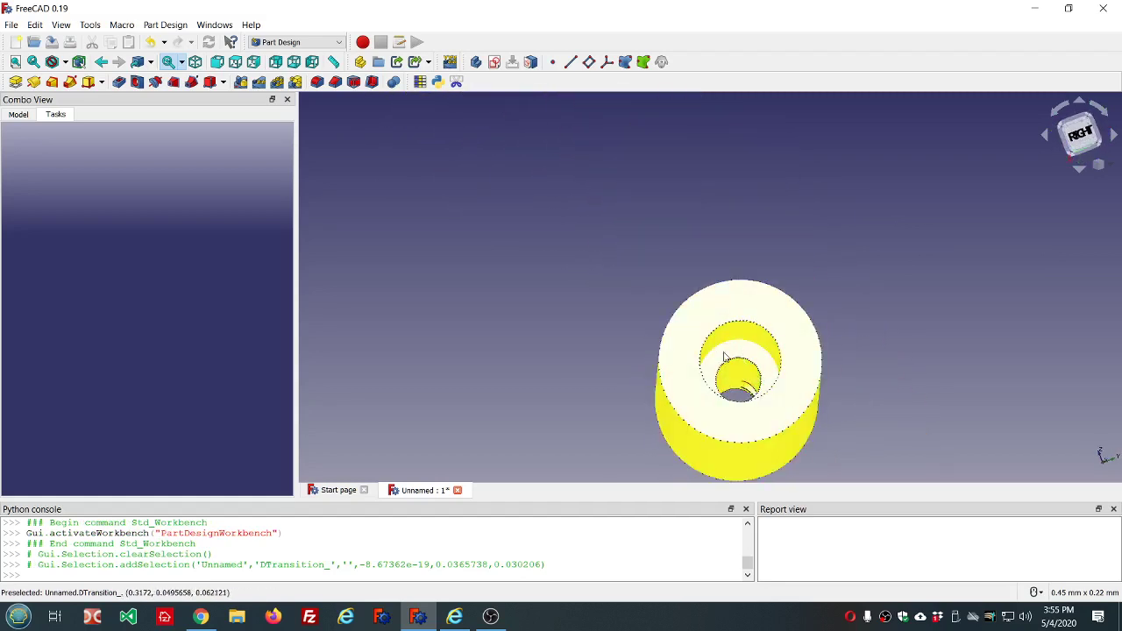
scroll(967, 322, "down", 2)
scroll(973, 385, "up", 4)
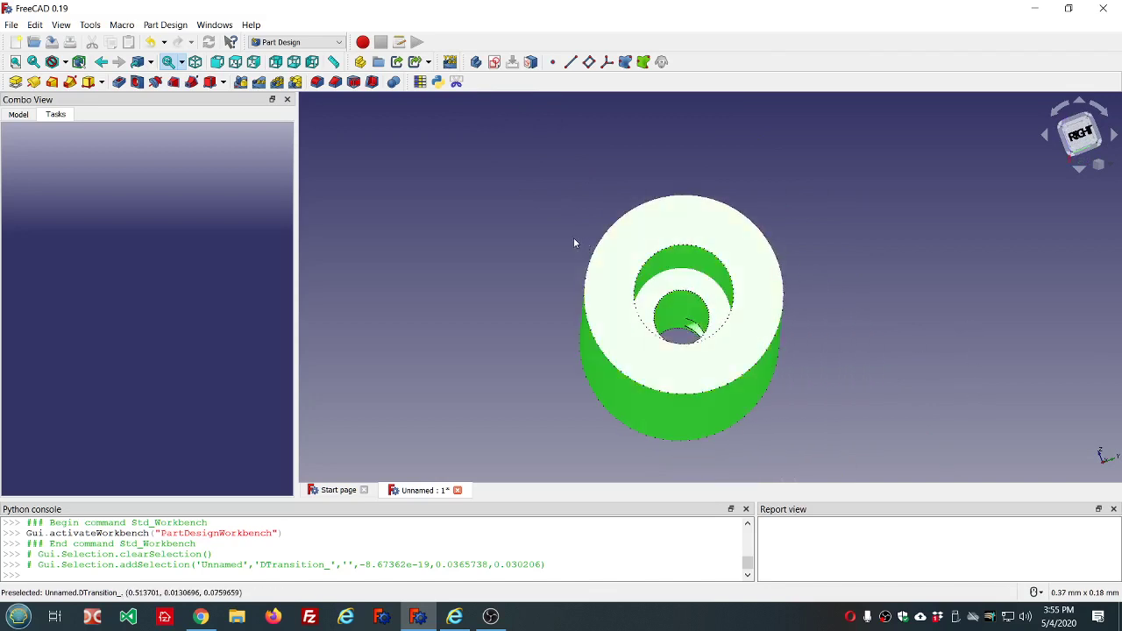
left_click(26, 116)
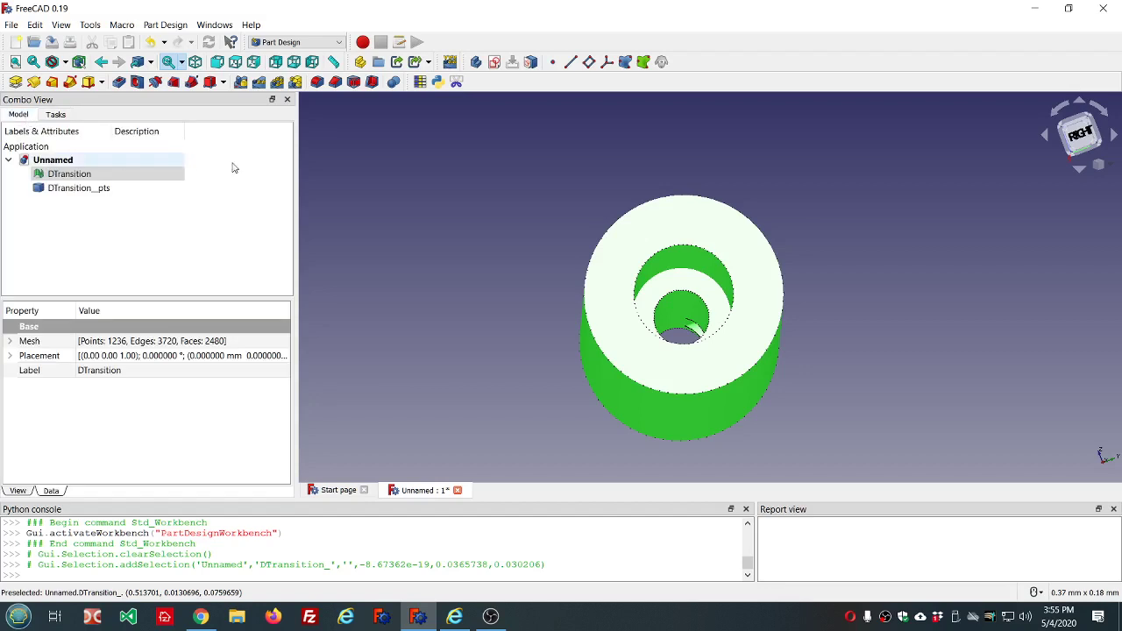
left_click(410, 182)
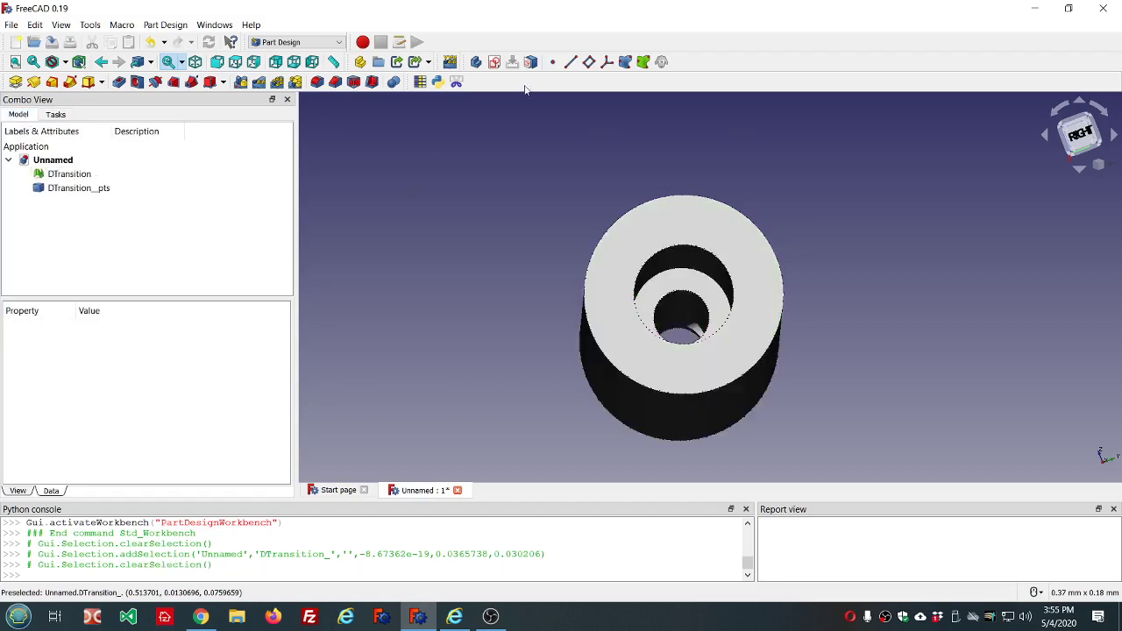
Add a Body, bind DTransition__pts into it as a ShapeBinder, and hide DTransition__pts.
left_click(477, 62)
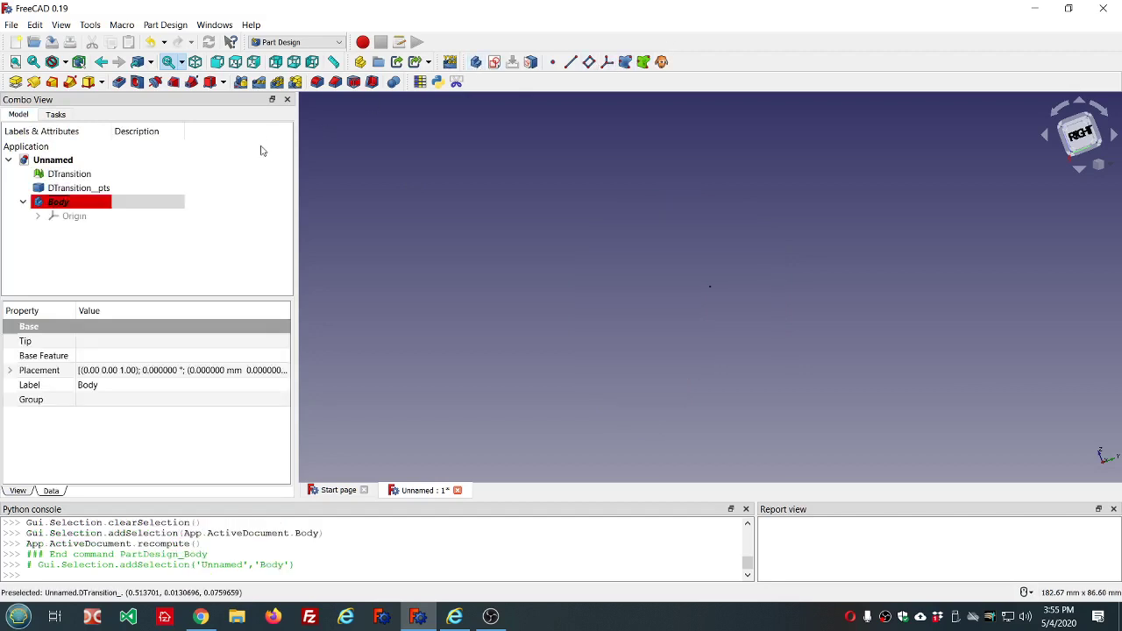
left_click(112, 190)
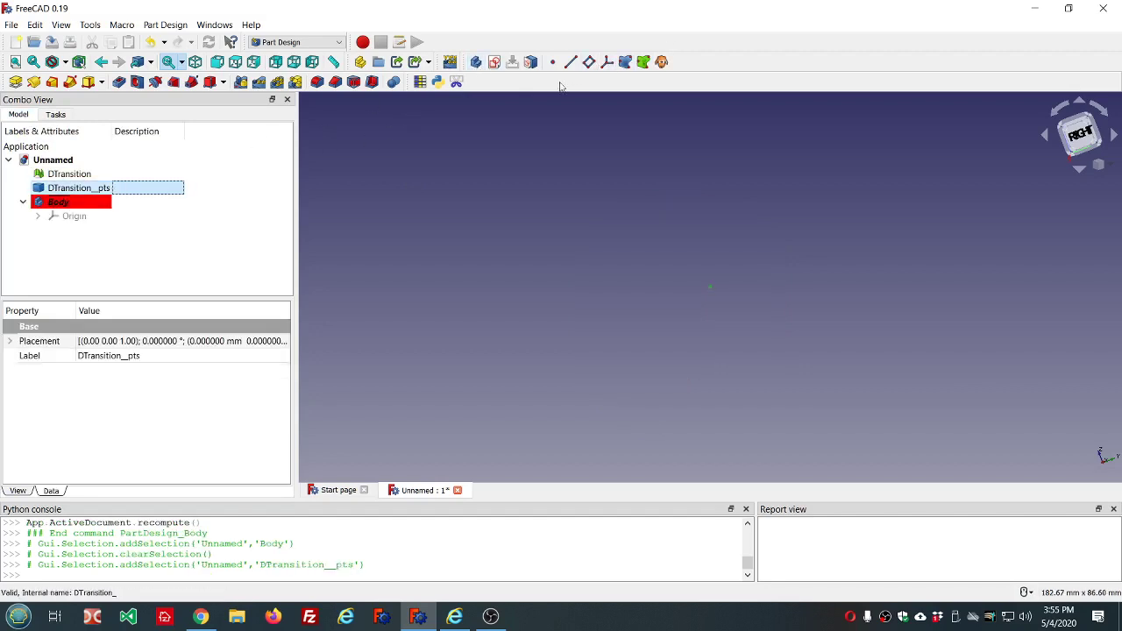
left_click(627, 63)
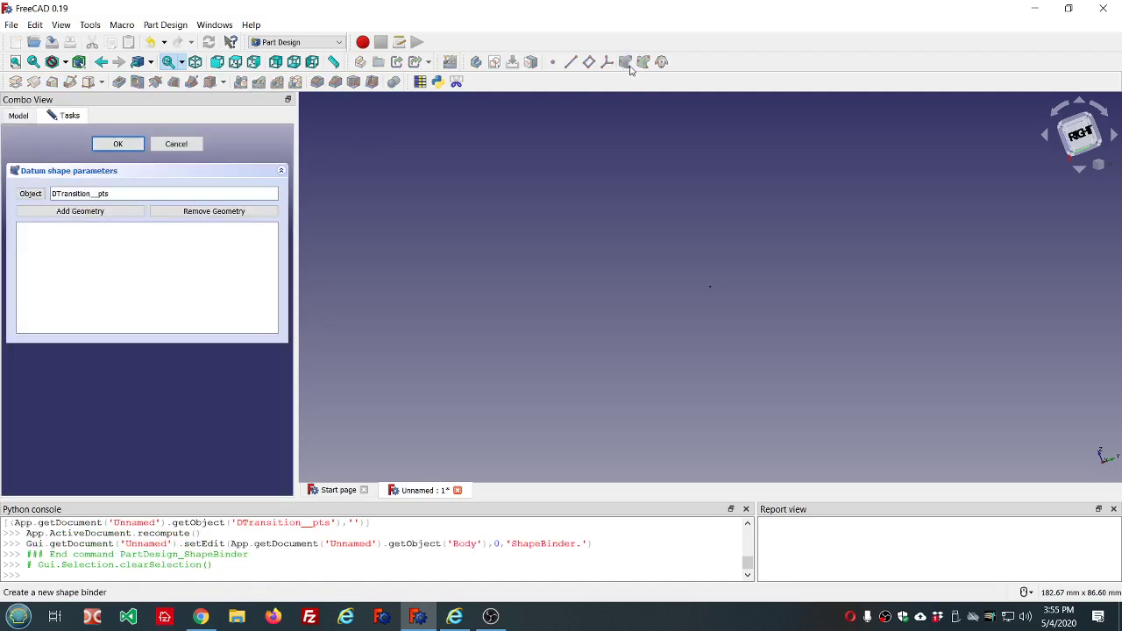
left_click(120, 145)
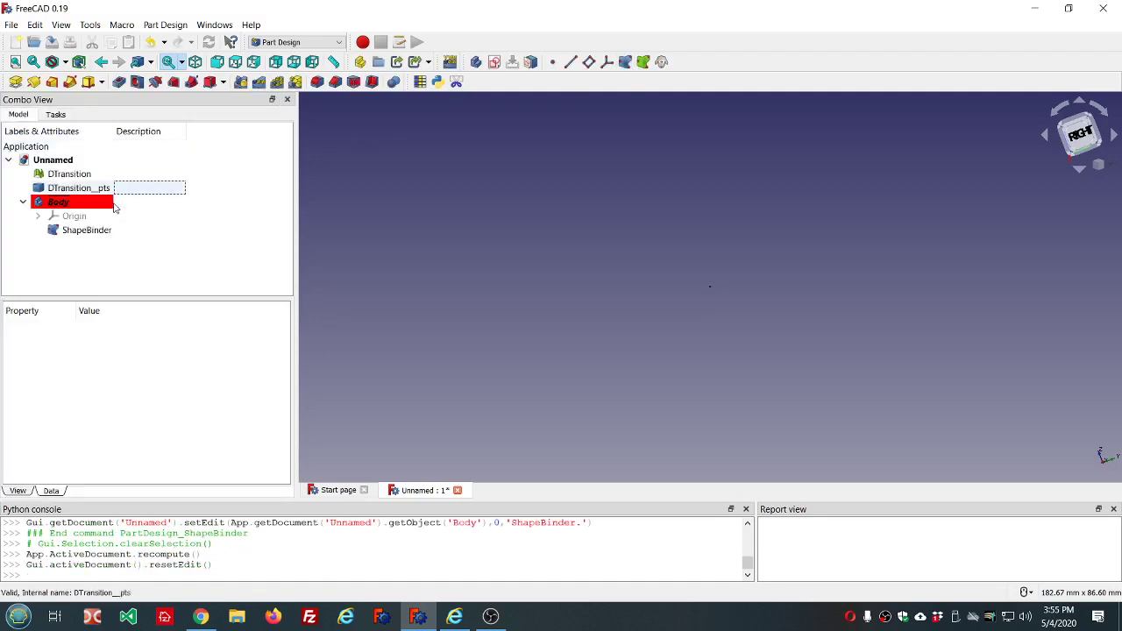
left_click(84, 189)
key("space")
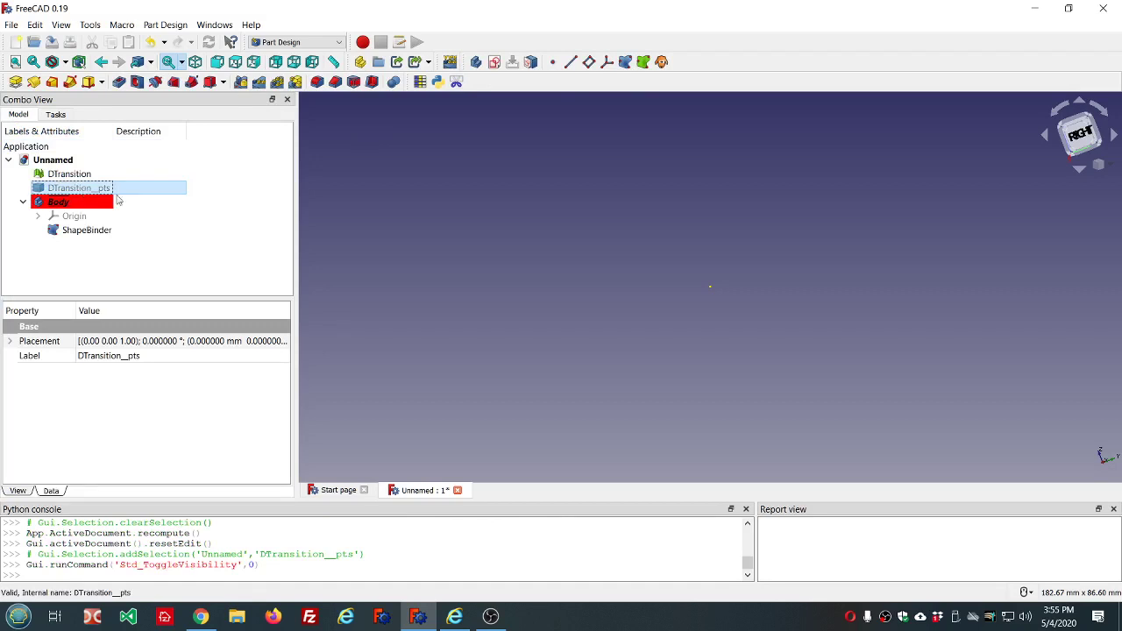
scroll(757, 279, "up", 2)
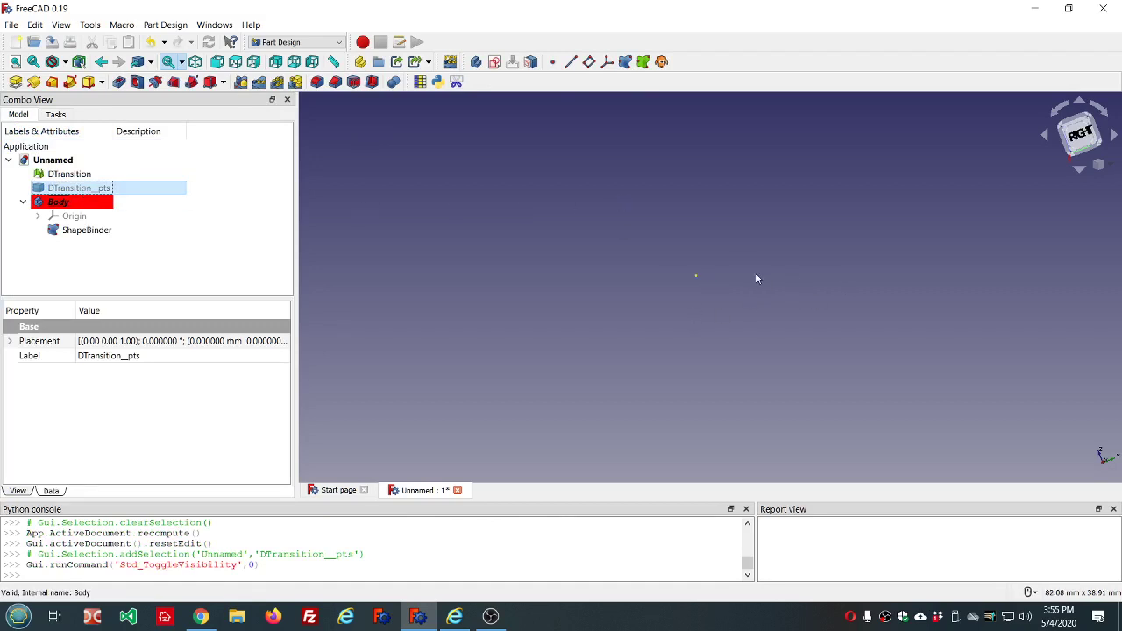
Fit the model, then zoom and orbit until the shaft's open slotted end fills the view.
left_click(14, 64)
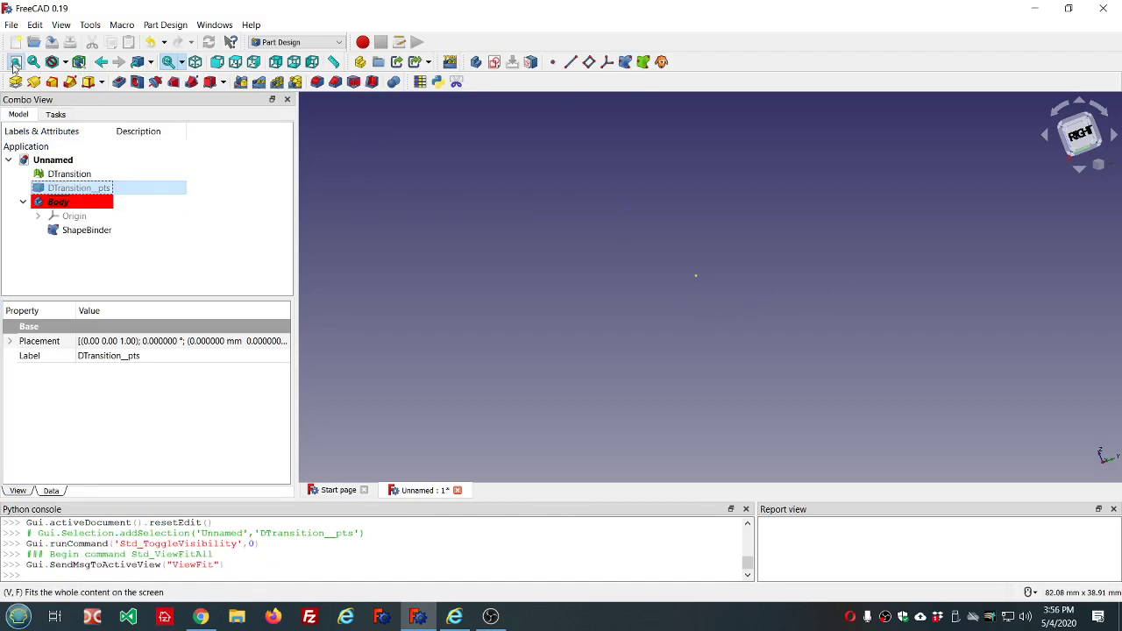
middle_click_drag(747, 262, 613, 307)
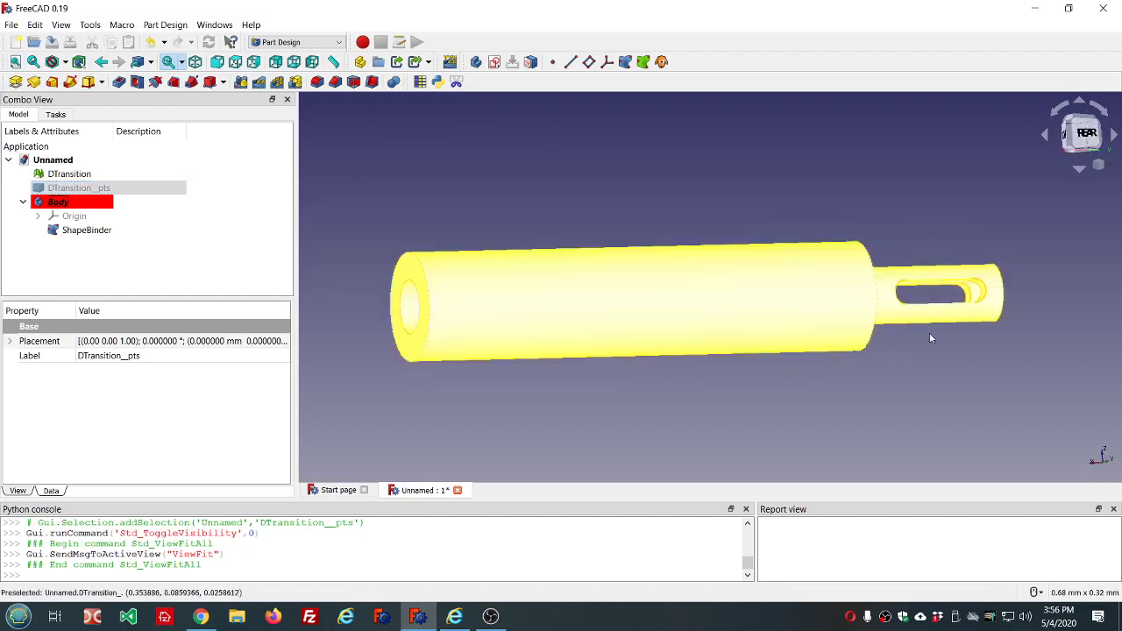
middle_click_drag(1000, 324, 861, 307)
scroll(985, 322, "up", 5)
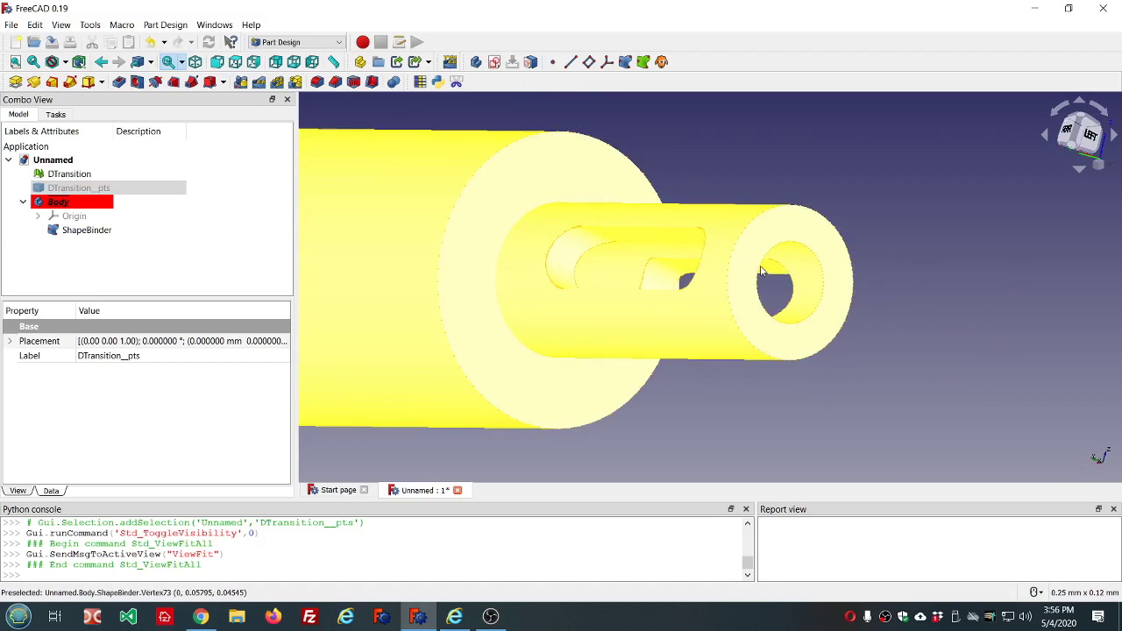
scroll(789, 276, "down", 2)
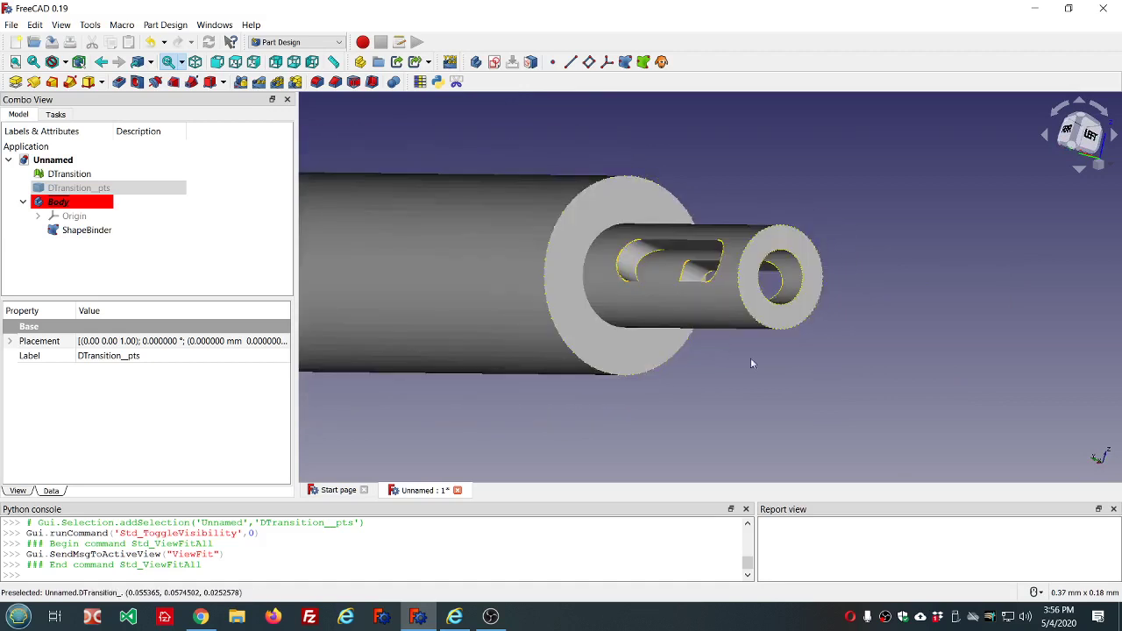
scroll(854, 355, "up", 2)
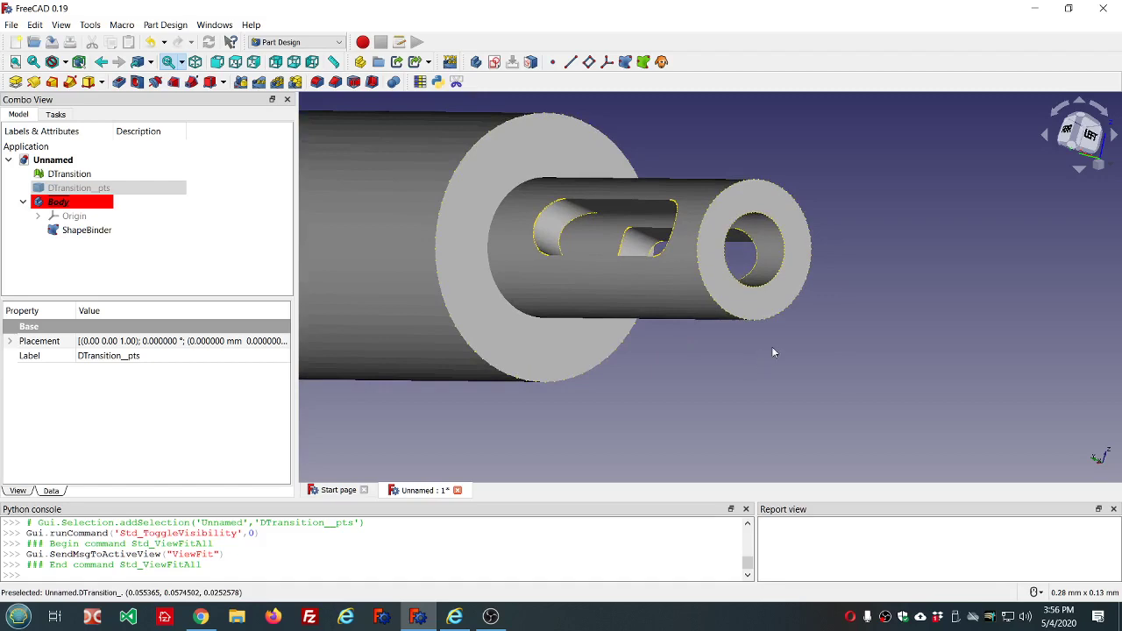
middle_click_drag(789, 338, 479, 345)
scroll(447, 329, "down", 2)
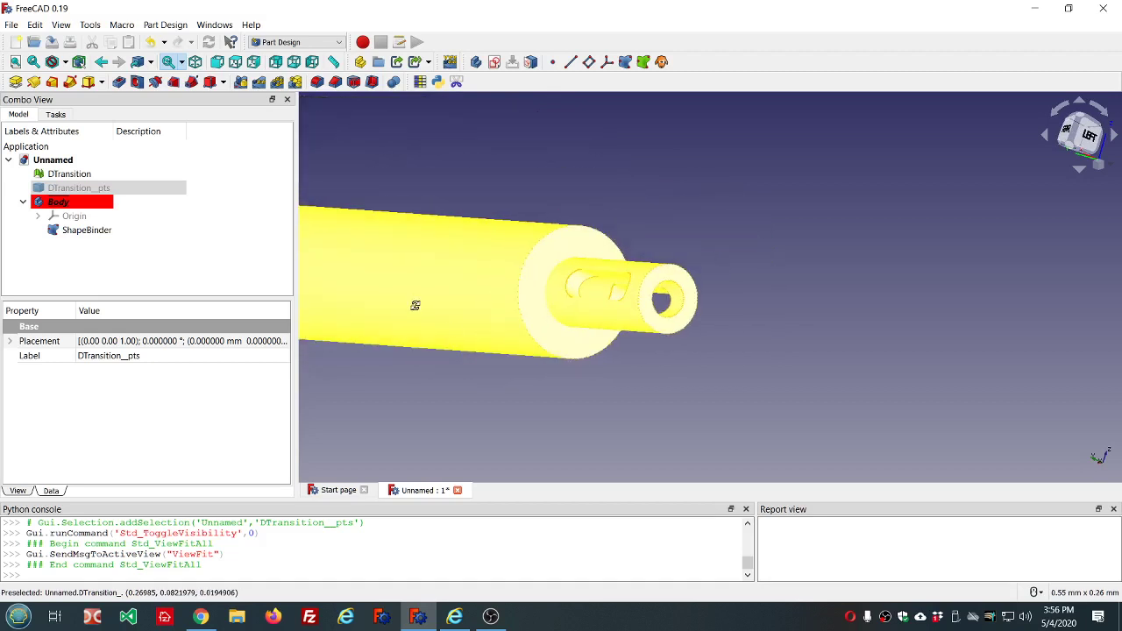
middle_click_drag(416, 303, 906, 343)
scroll(906, 343, "up", 5)
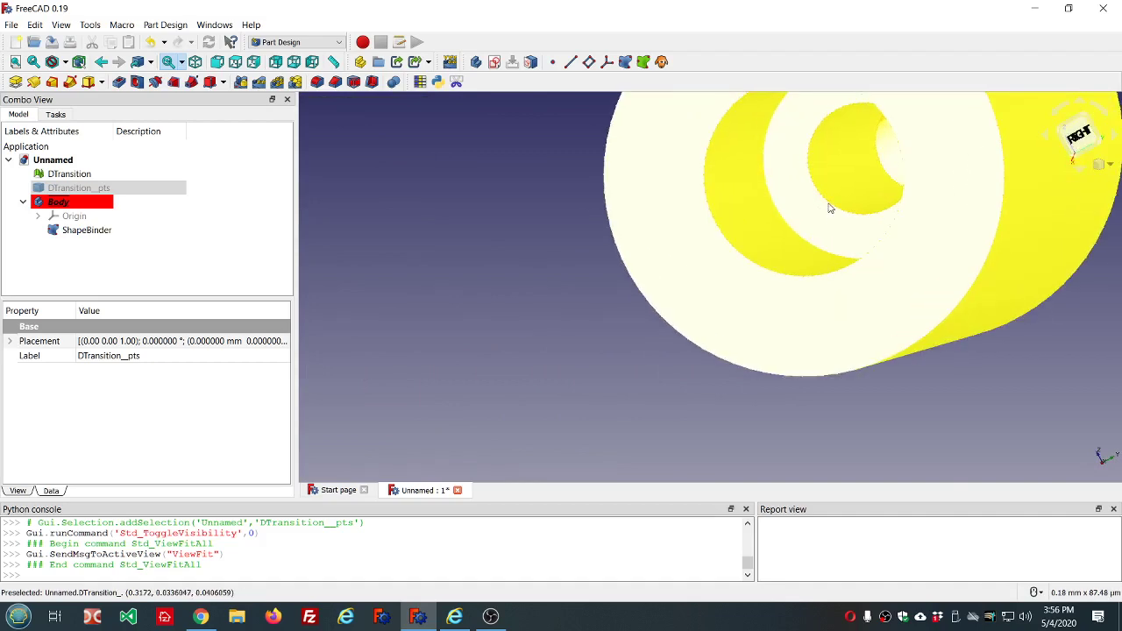
Create a Plane by 3 points datum plane from three vertices on the shaft's end face.
left_click(827, 202)
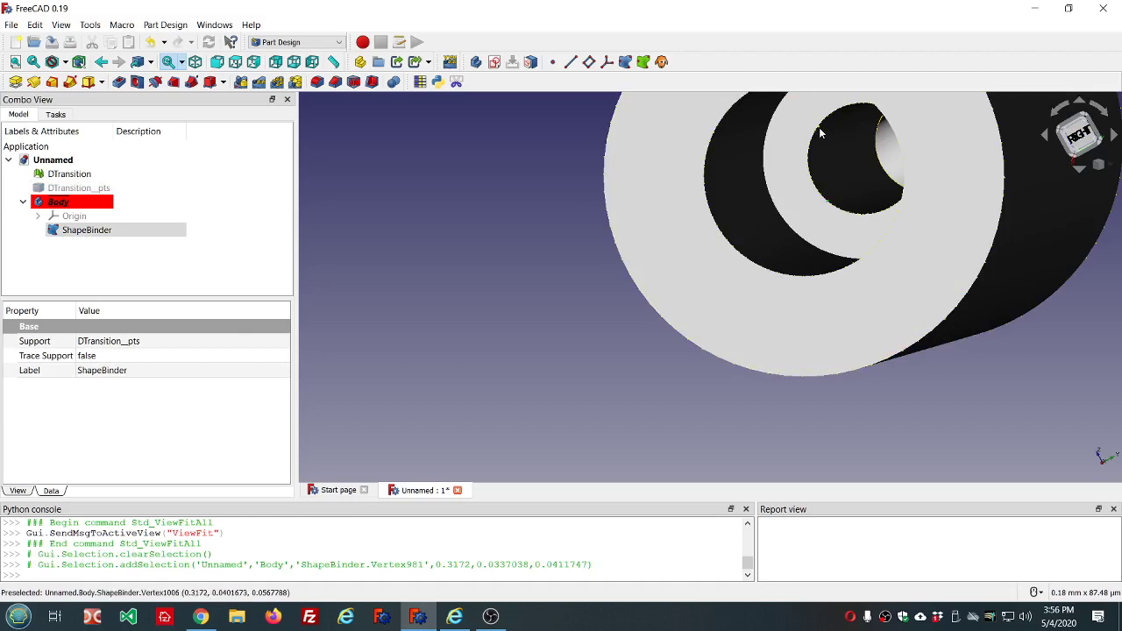
left_click(820, 133)
left_click(857, 111)
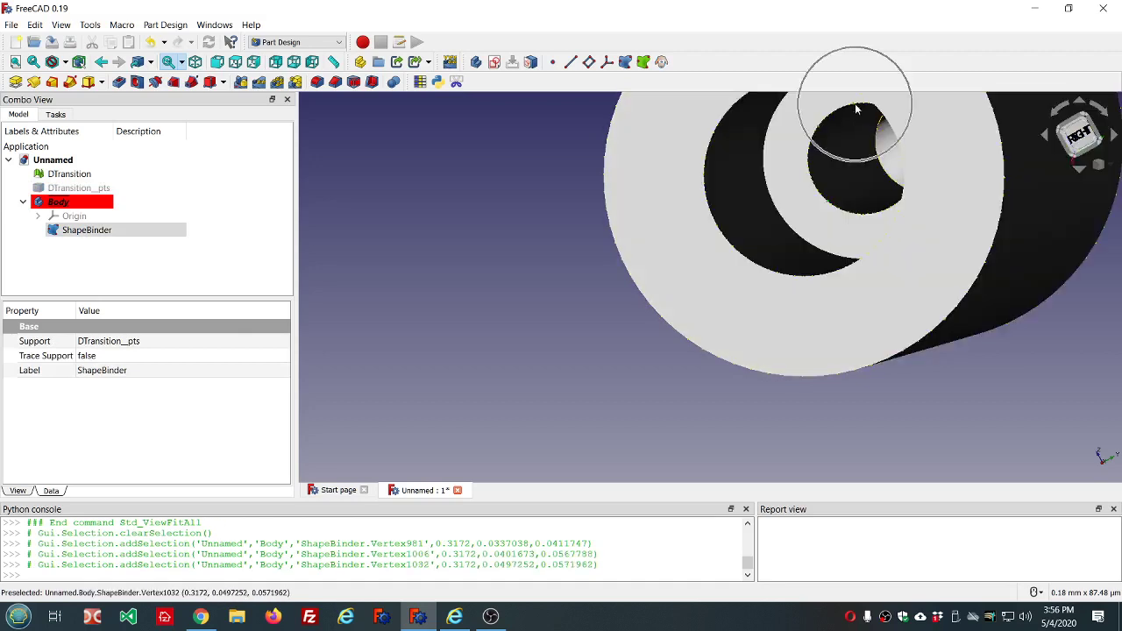
scroll(511, 342, "down", 3)
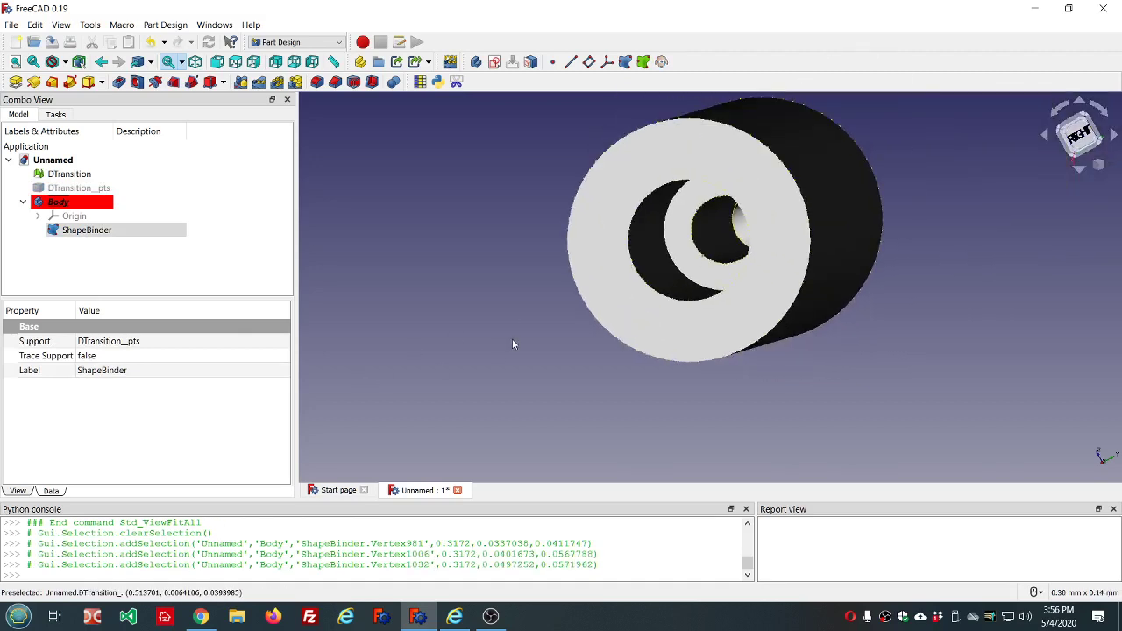
middle_click_drag(869, 368, 784, 333)
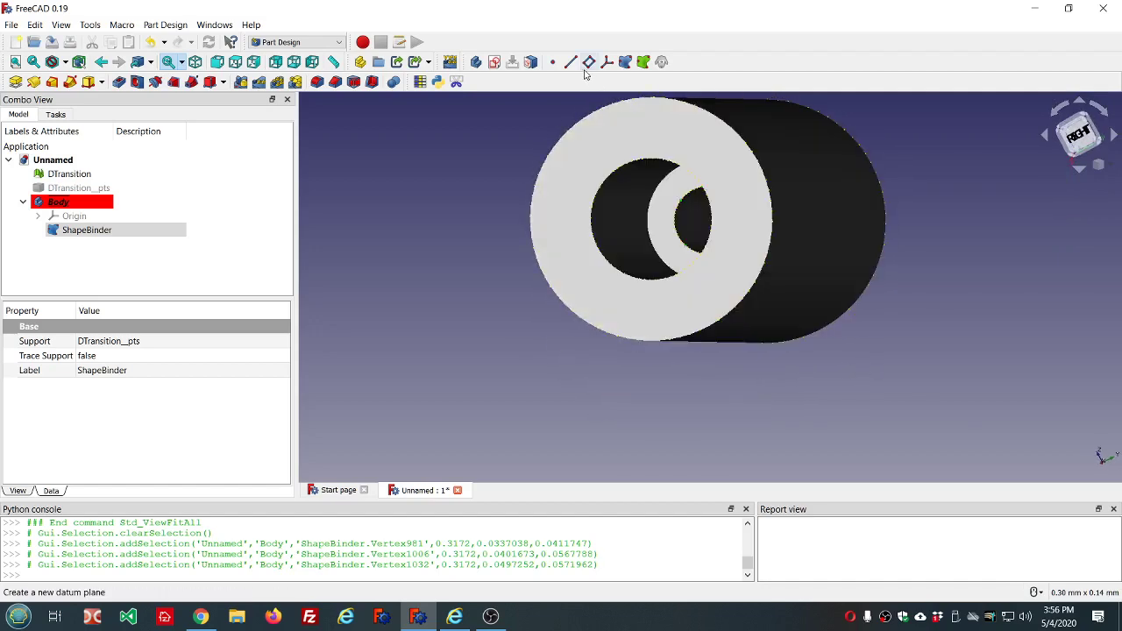
left_click(588, 62)
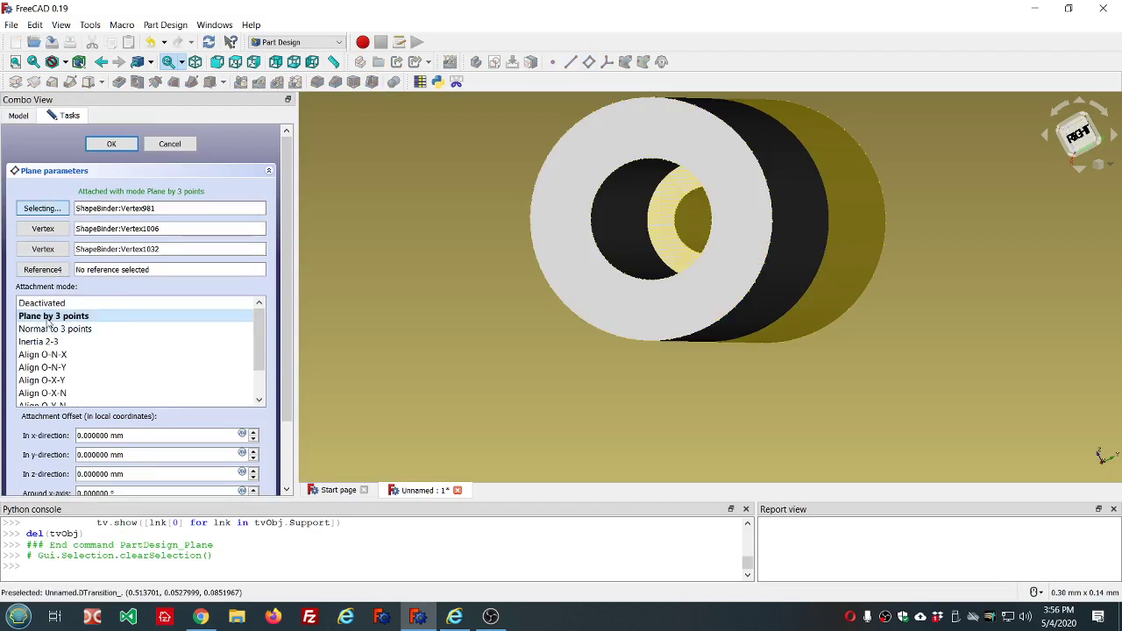
left_click(112, 146)
scroll(504, 257, "down", 5)
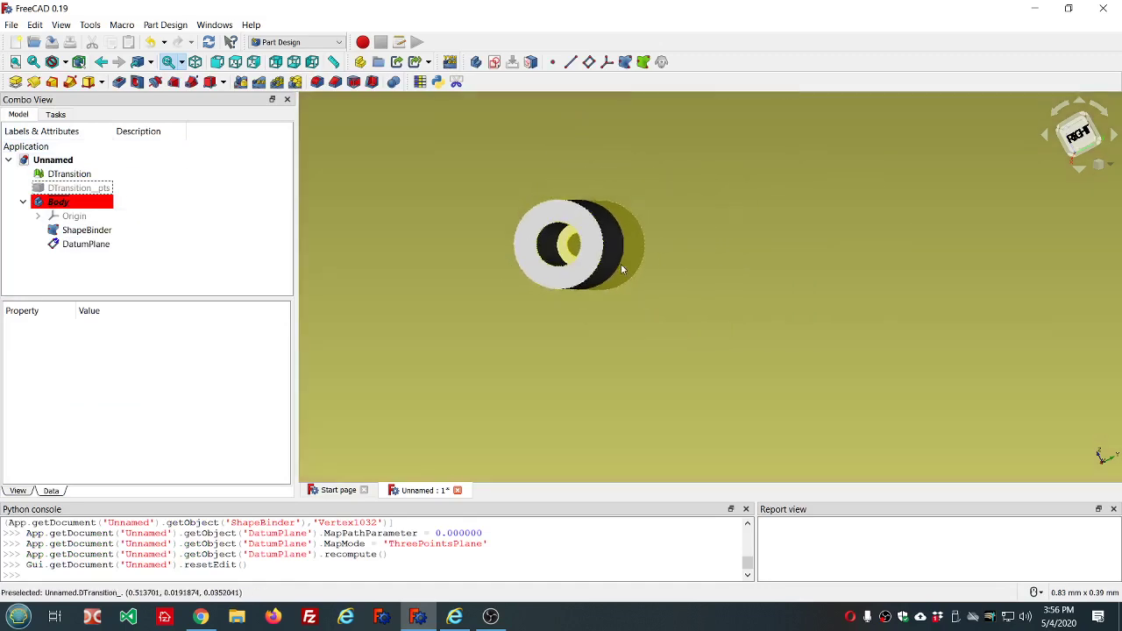
From a side view, select three ShapeBinder vertices and start a new sketch.
scroll(611, 265, "up", 5)
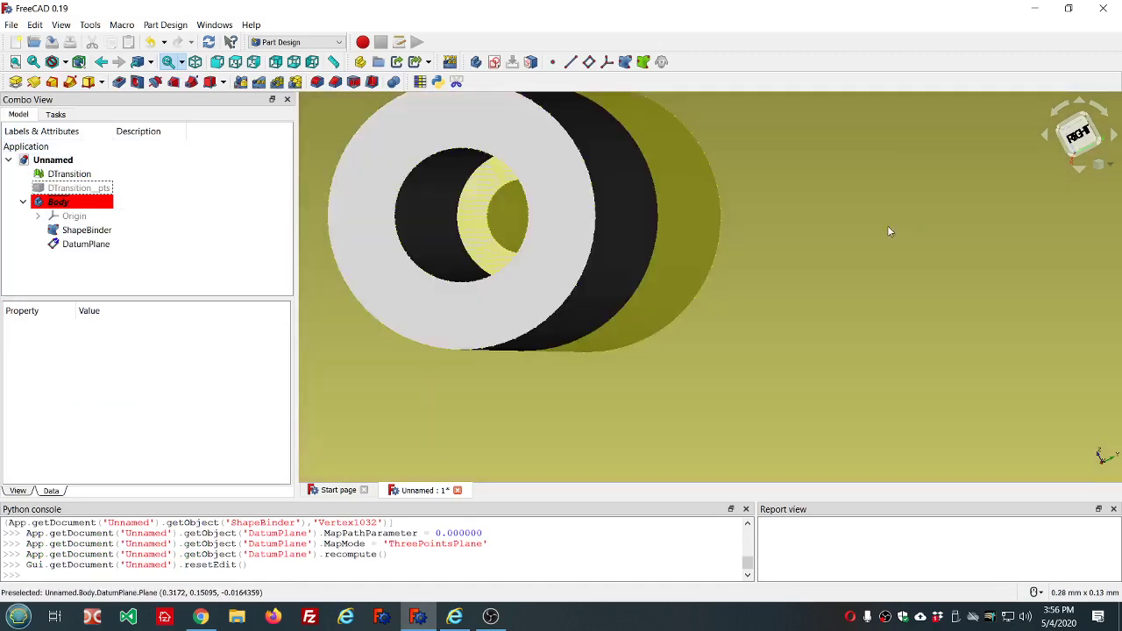
scroll(888, 231, "down", 3)
middle_click_drag(1039, 212, 667, 310)
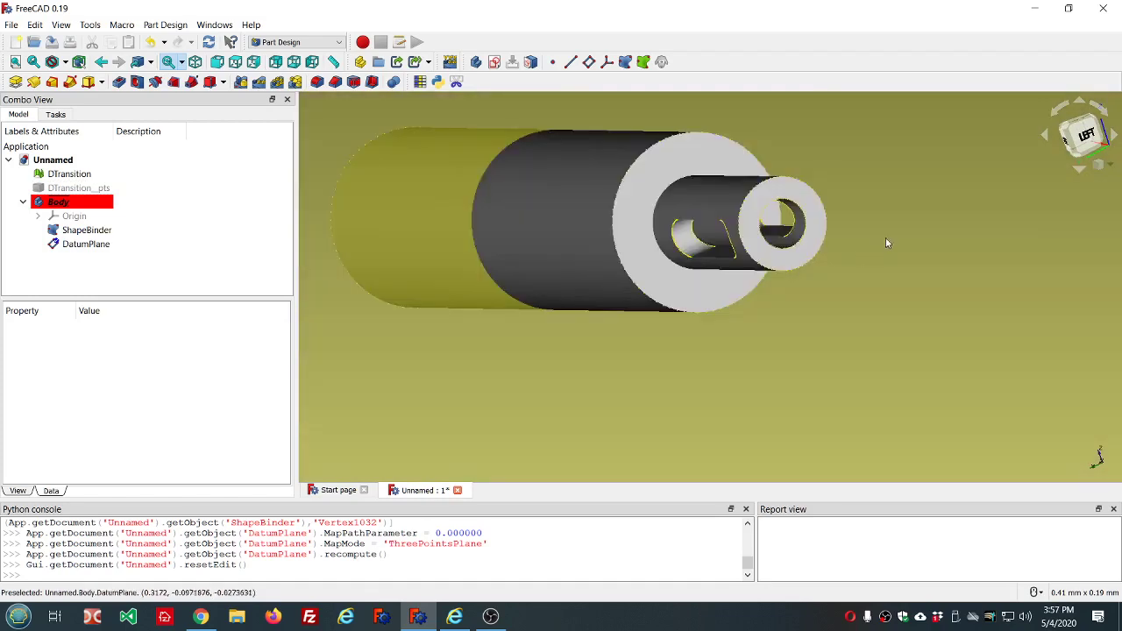
scroll(885, 243, "up", 2)
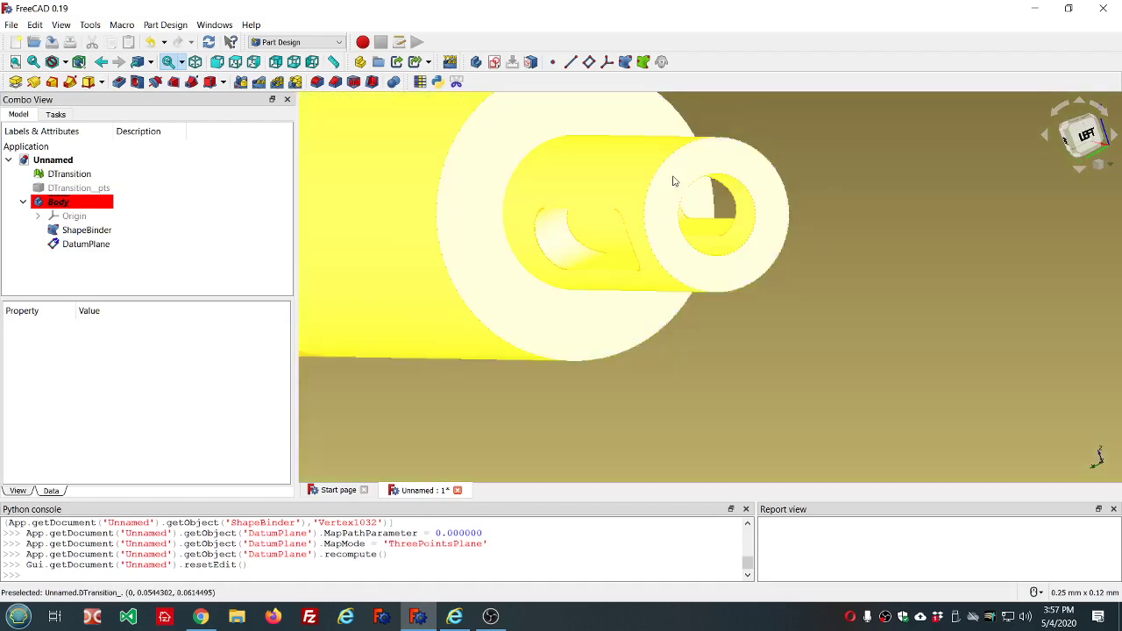
left_click(694, 294)
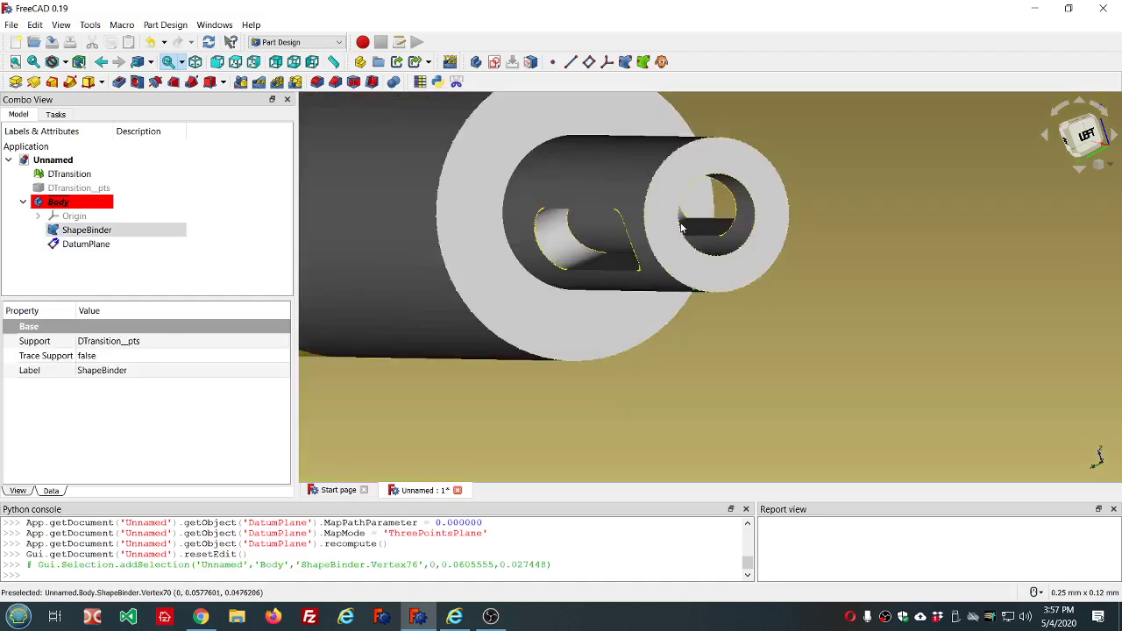
left_click(682, 228)
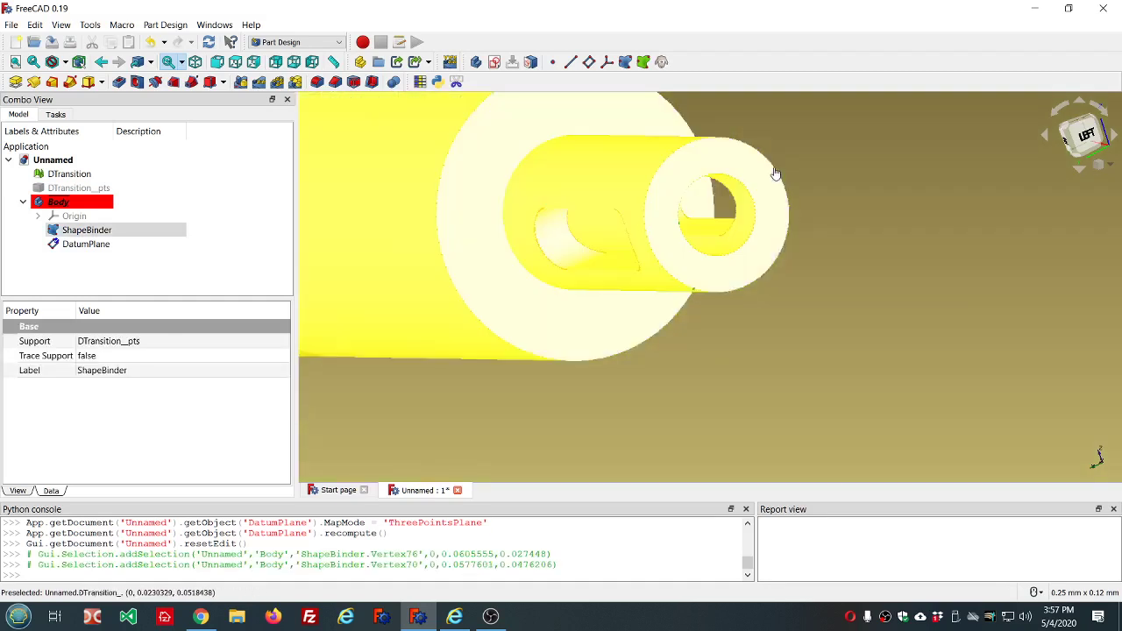
left_click(777, 173)
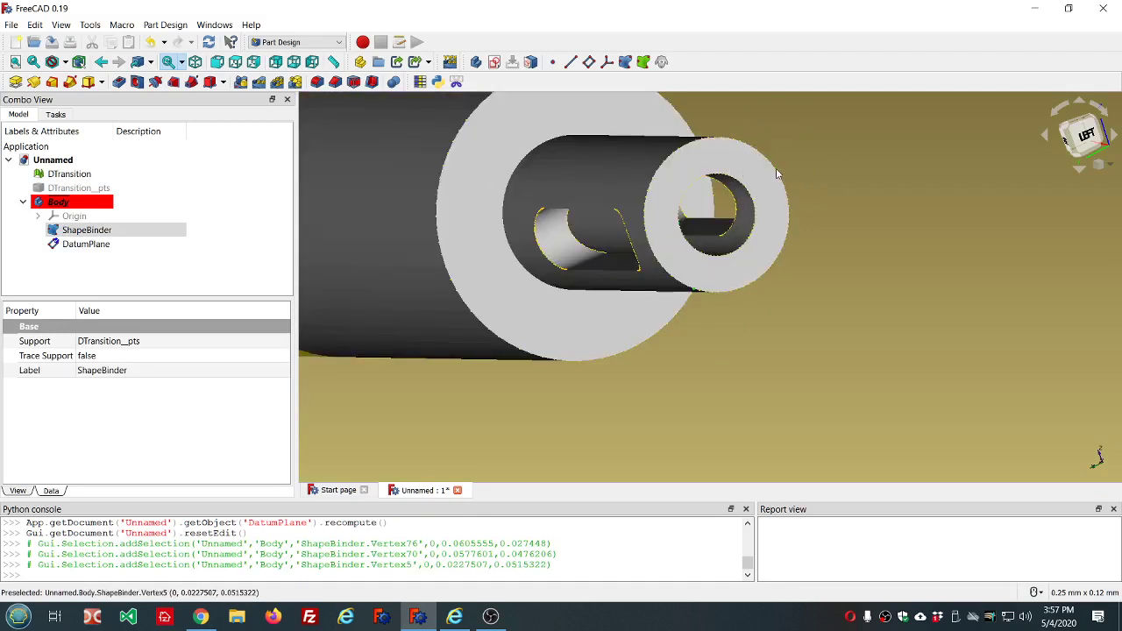
left_click(495, 63)
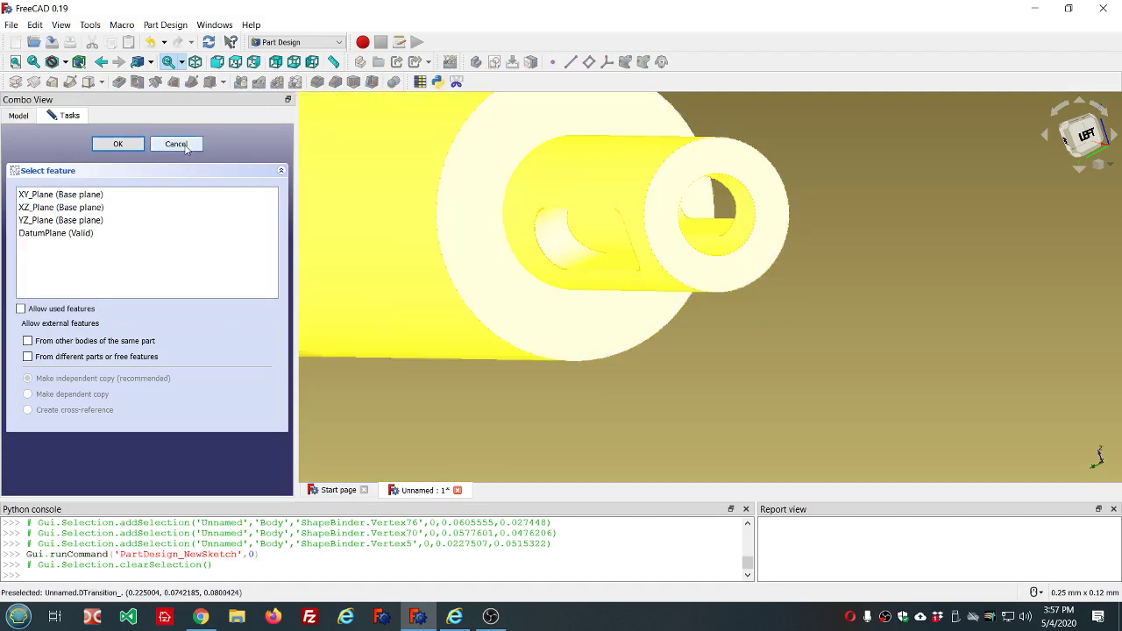
Place the new sketch on XY_Plane and close it without drawing anything.
left_click(88, 194)
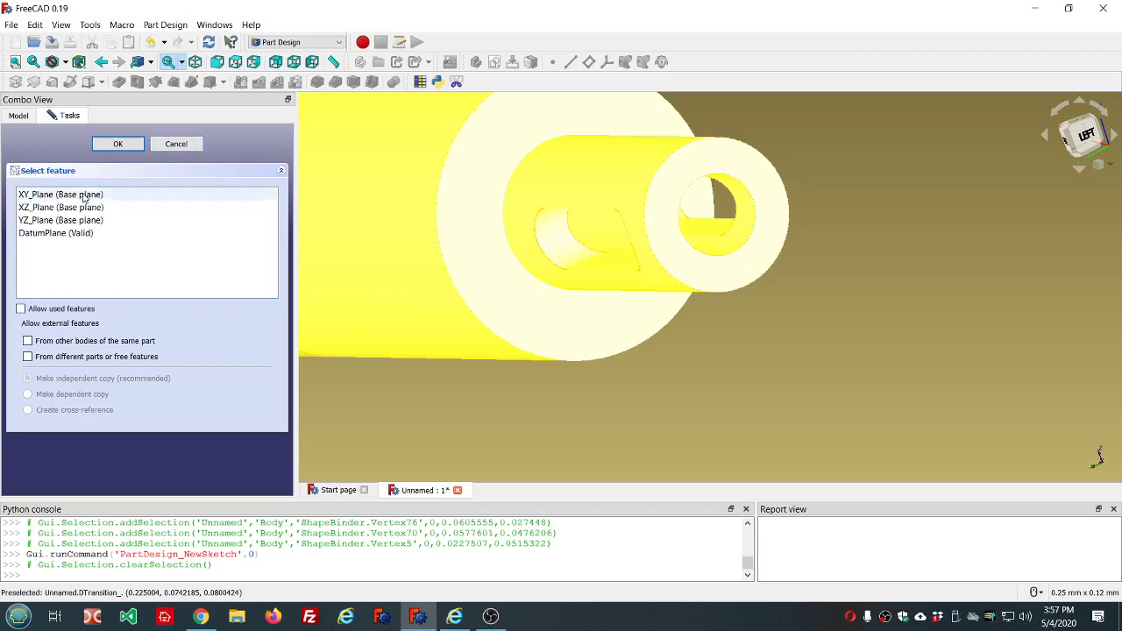
left_click(115, 145)
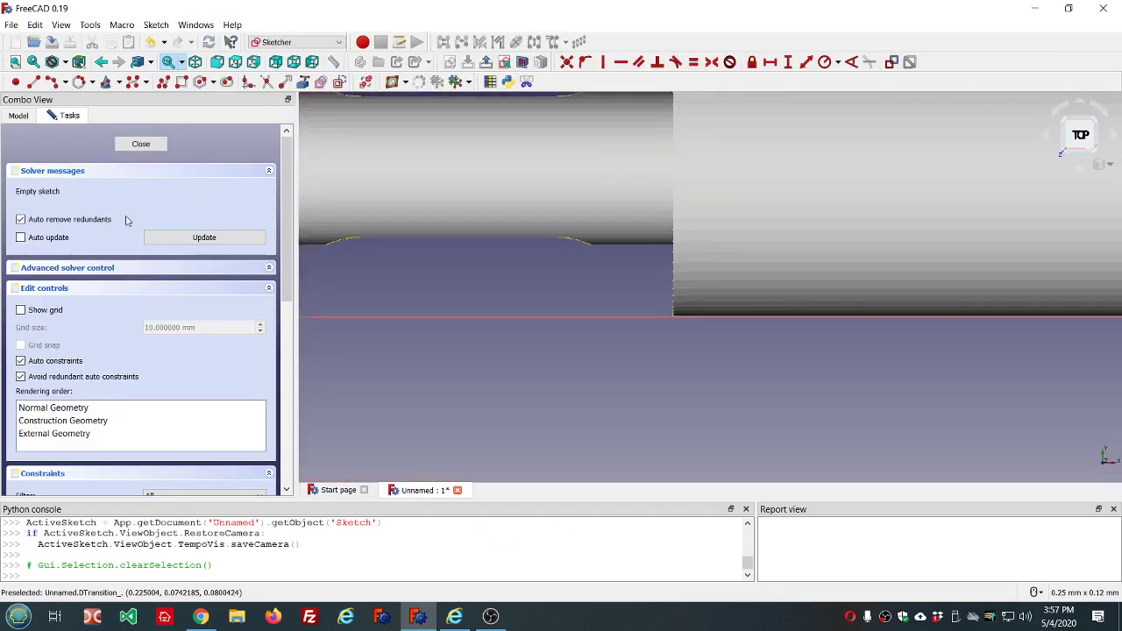
left_click(140, 144)
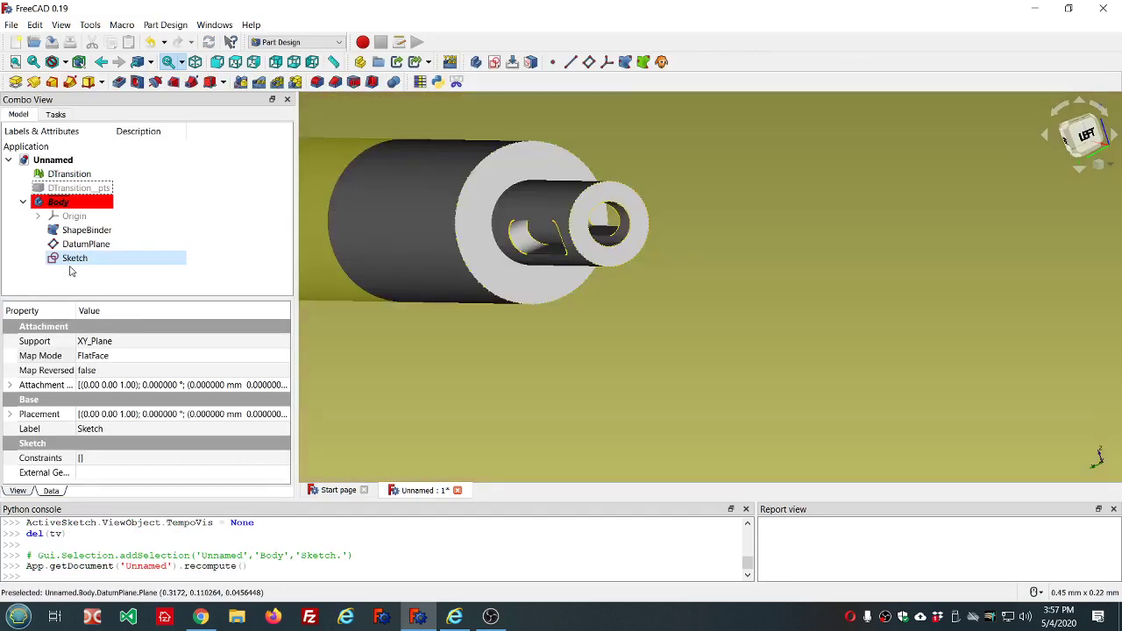
Set the Sketch's Map Mode to Plane by 3 points using three tube vertices.
left_click(73, 259)
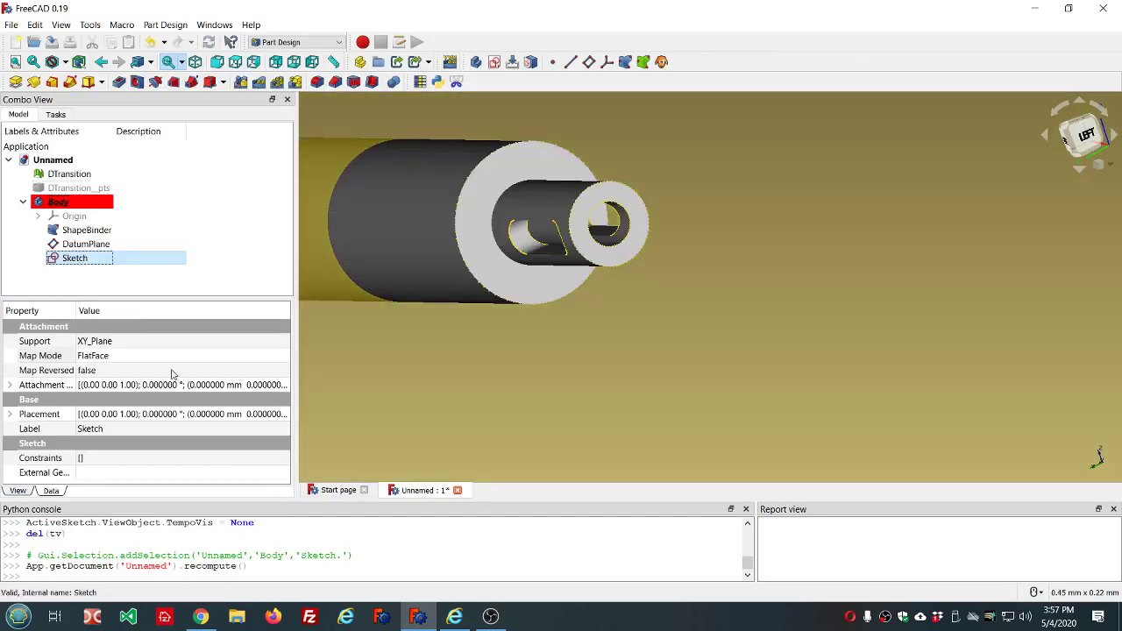
left_click(254, 359)
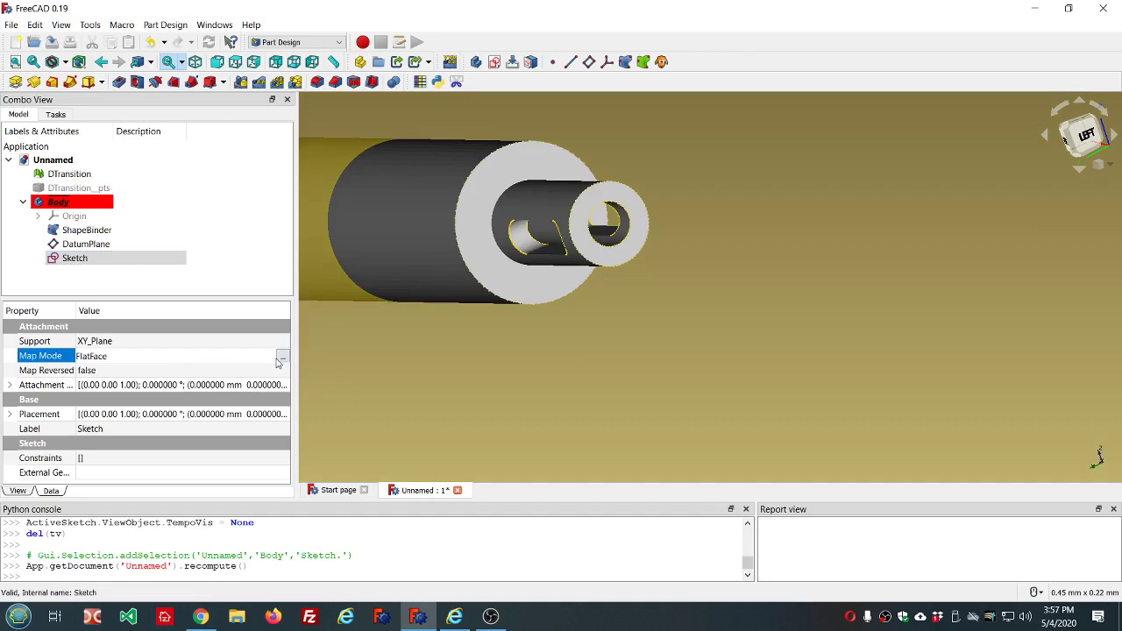
left_click(283, 356)
scroll(592, 266, "up", 2)
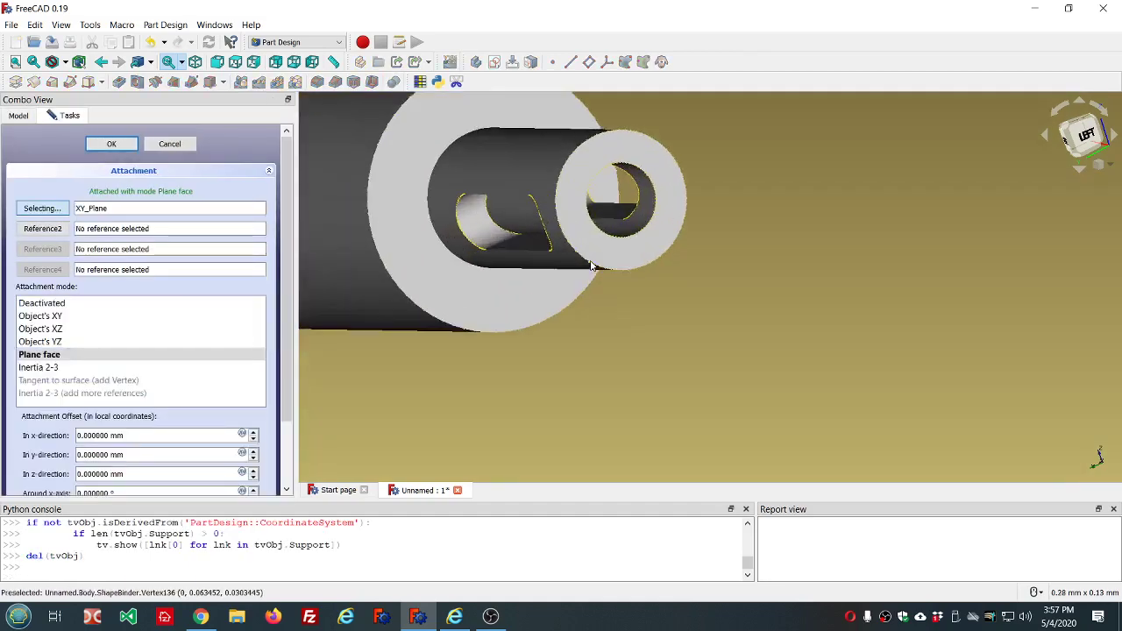
left_click(592, 266)
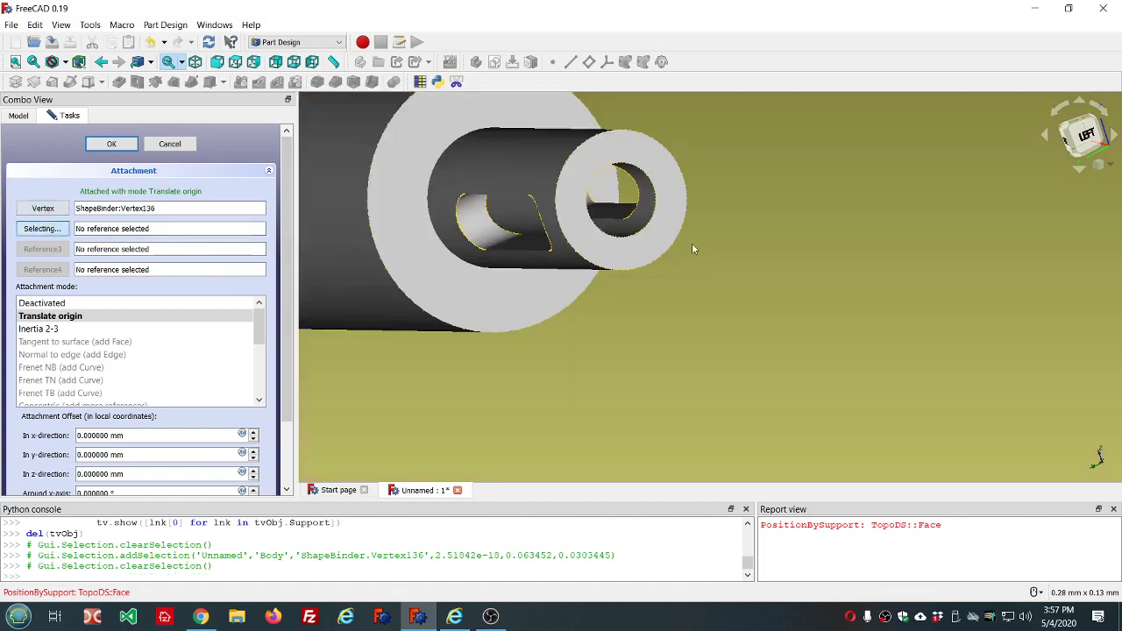
left_click(677, 246)
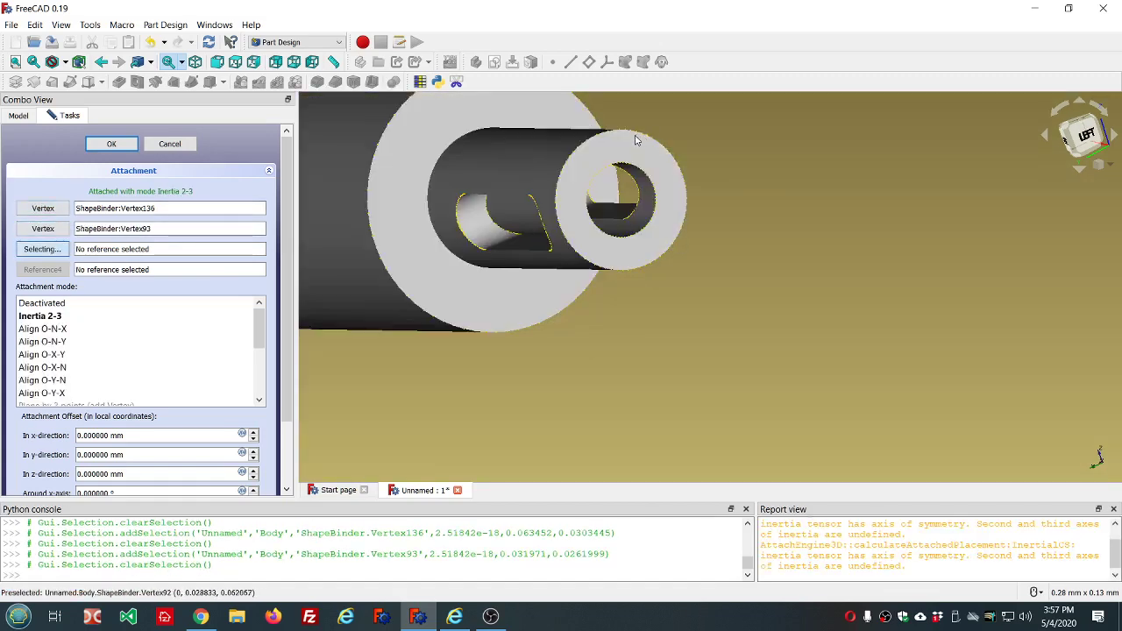
left_click(639, 137)
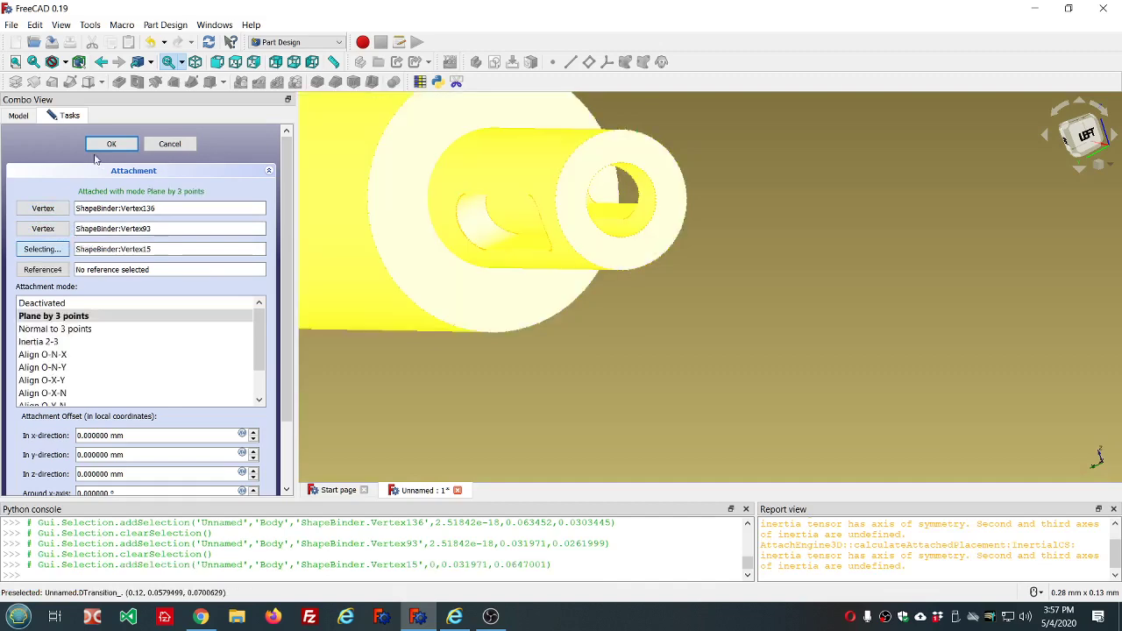
left_click(112, 144)
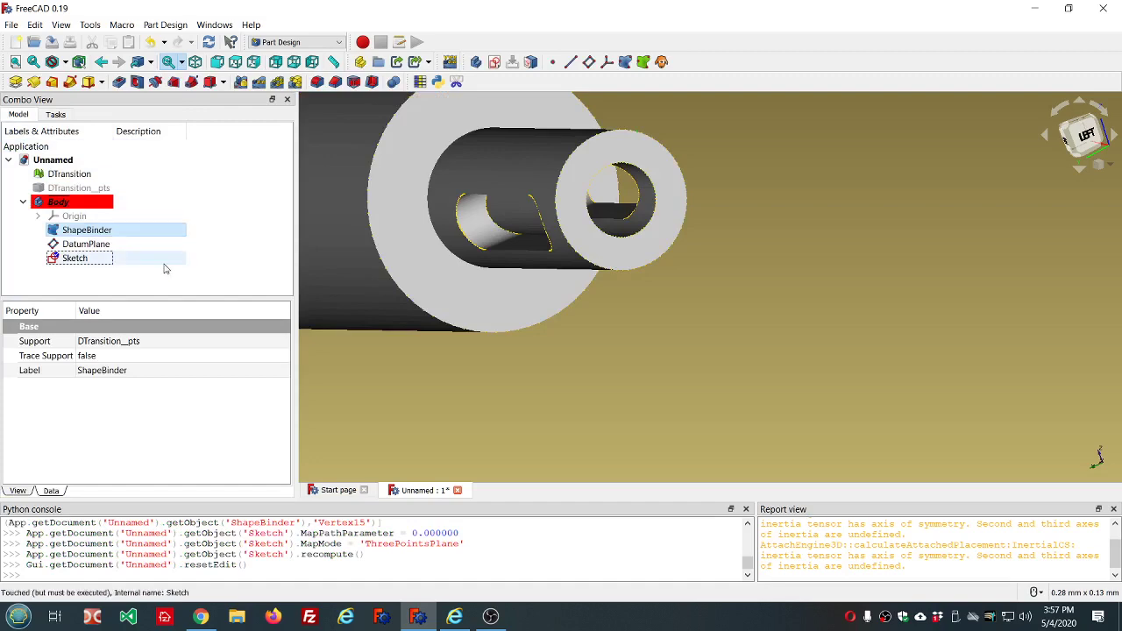
Recompute the document and open the Sketch for editing, orbiting to view the tube.
left_click(209, 42)
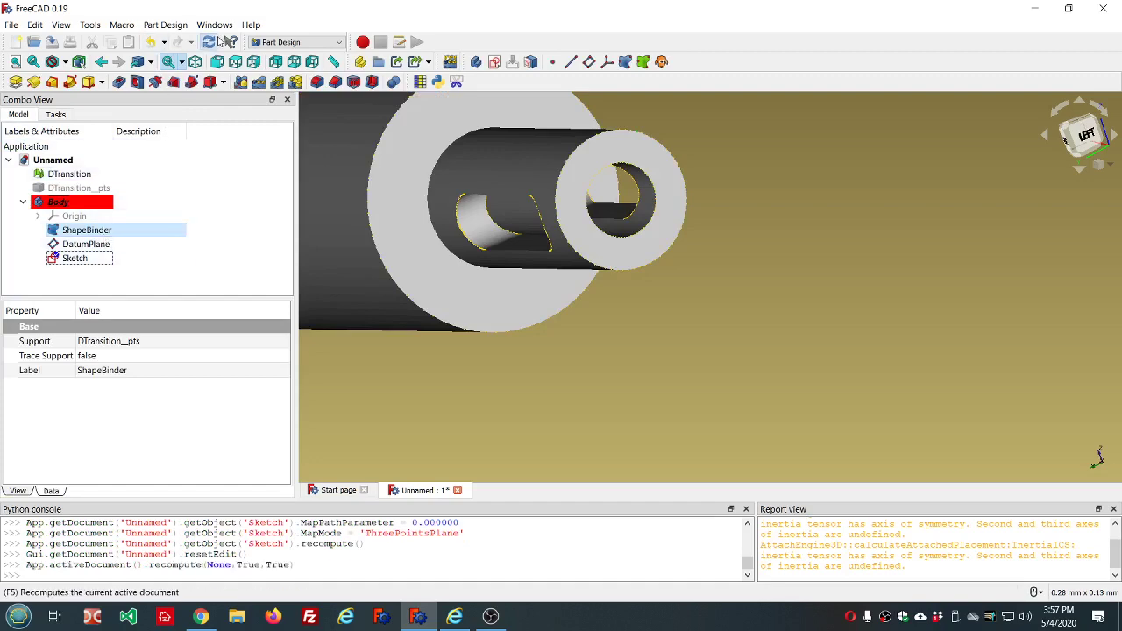
double_click(62, 262)
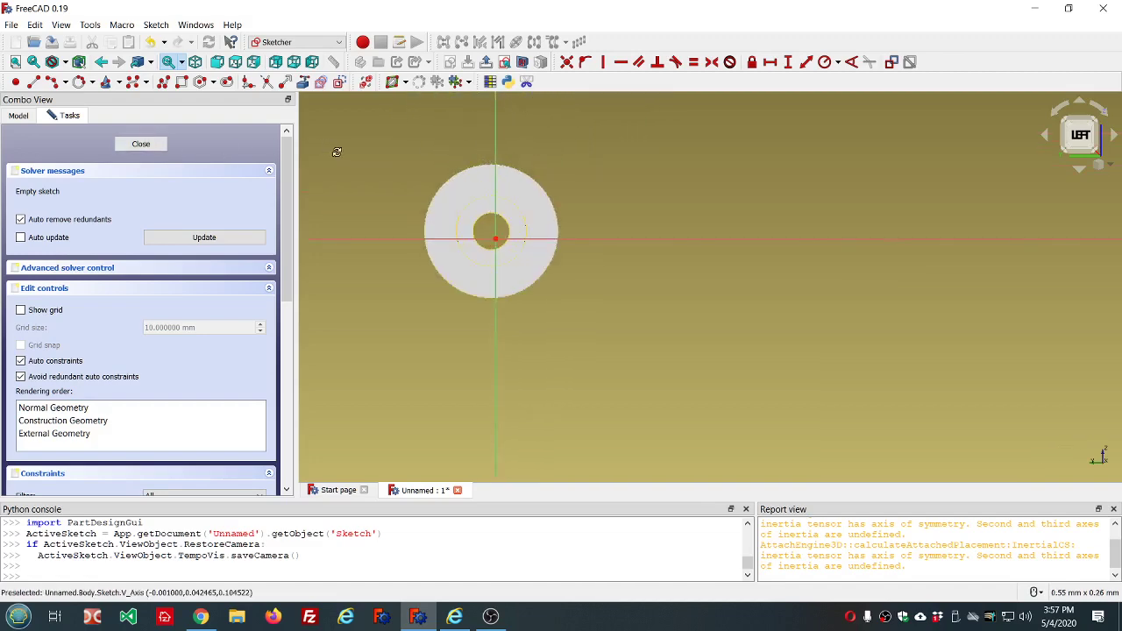
middle_click_drag(333, 150, 474, 193)
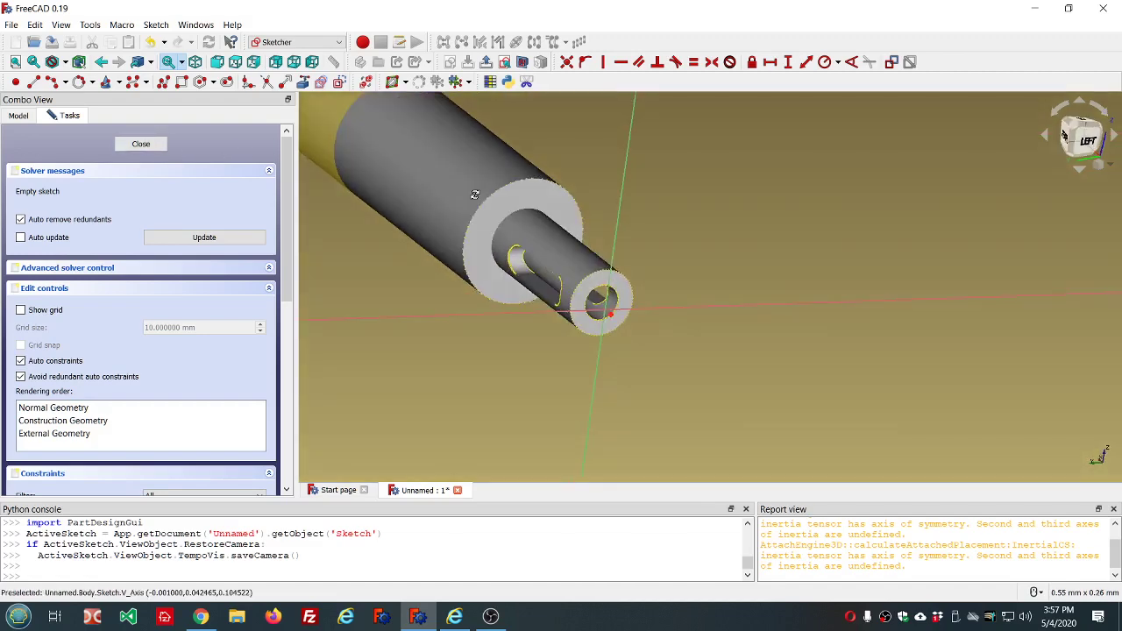
scroll(581, 301, "up", 2)
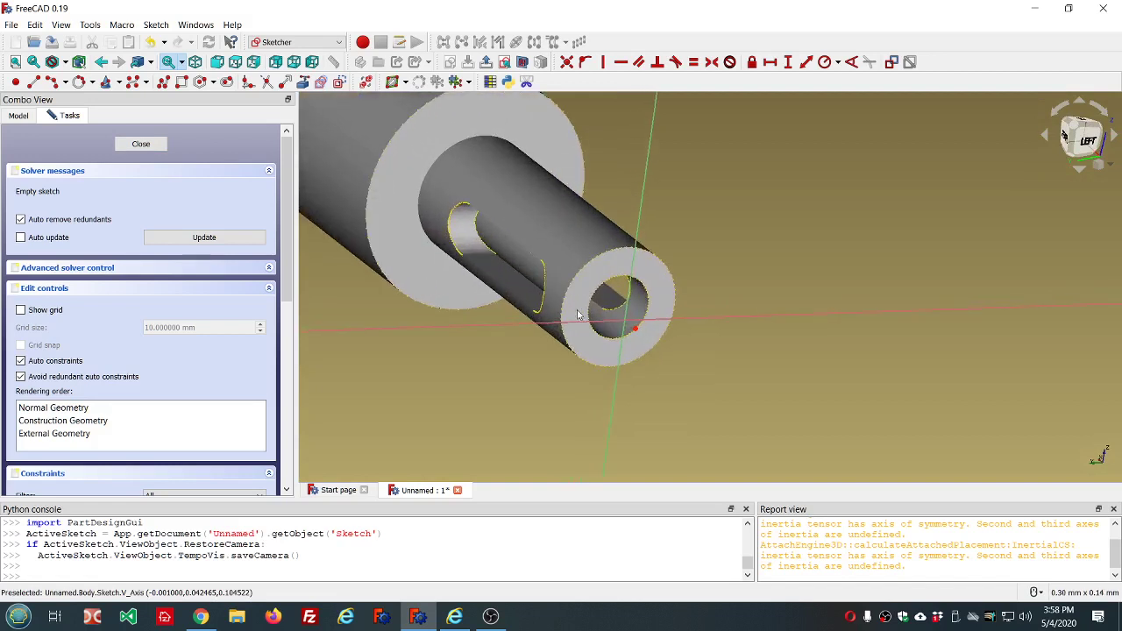
scroll(585, 302, "up", 3)
scroll(585, 299, "down", 3)
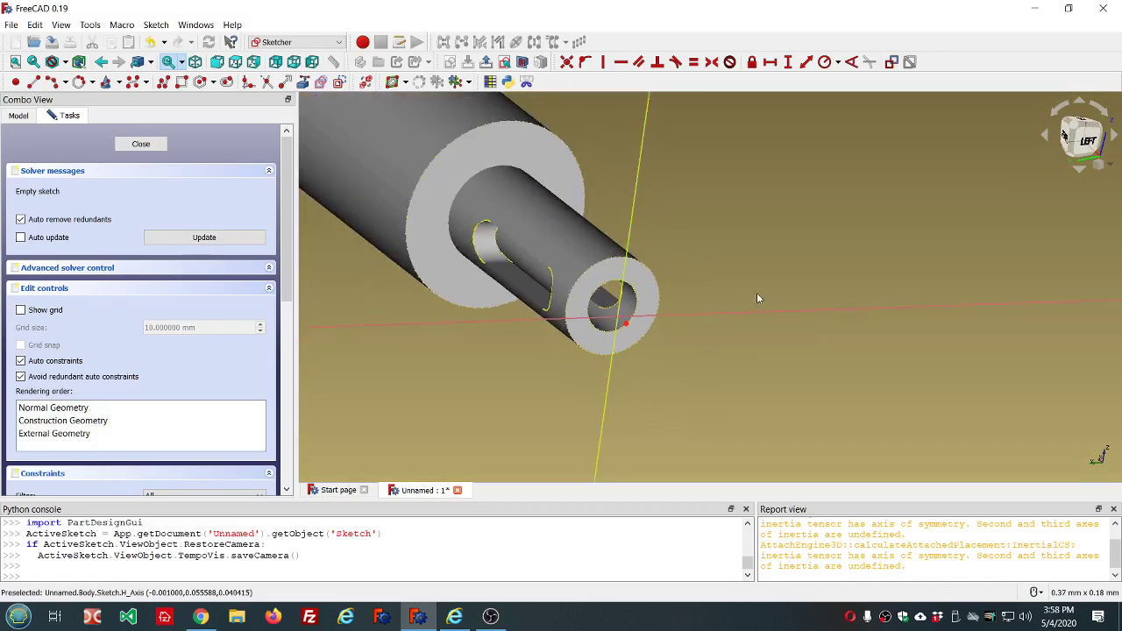
Clear the Report view messages, then orbit to look along the shaft's axis.
right_click(854, 564)
left_click(890, 526)
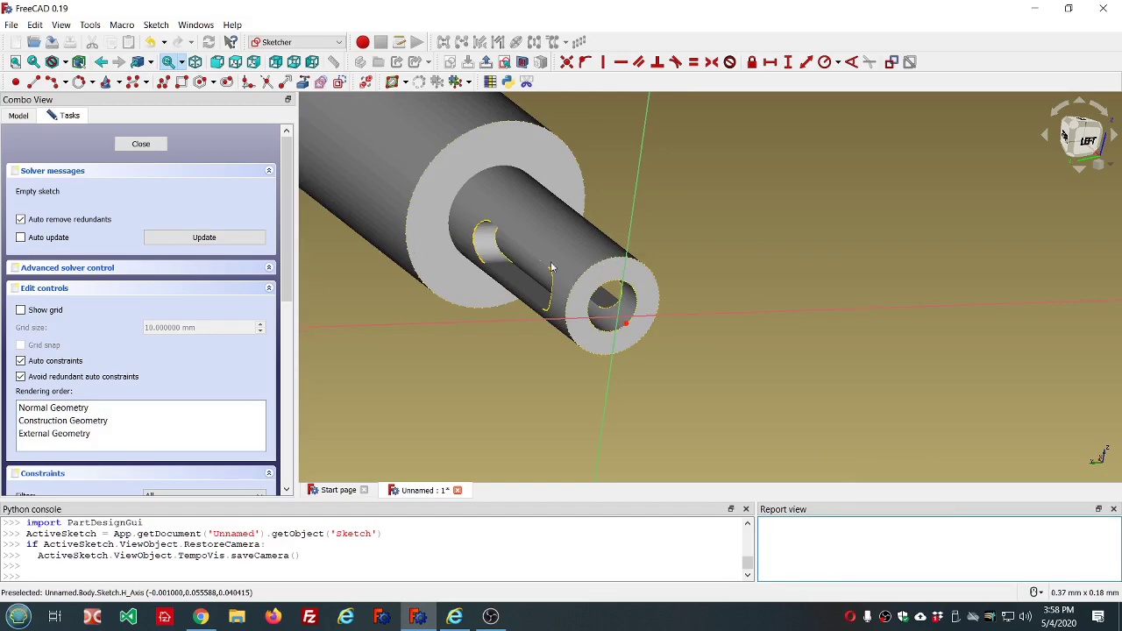
scroll(561, 289, "up", 2)
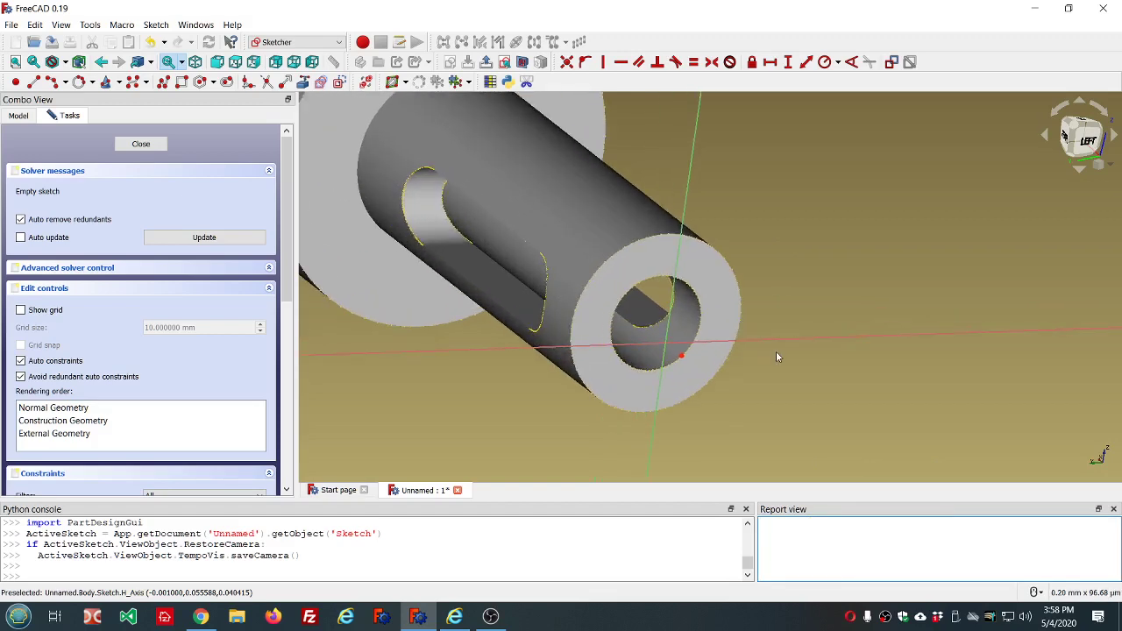
scroll(776, 357, "down", 2)
middle_click_drag(759, 341, 690, 201)
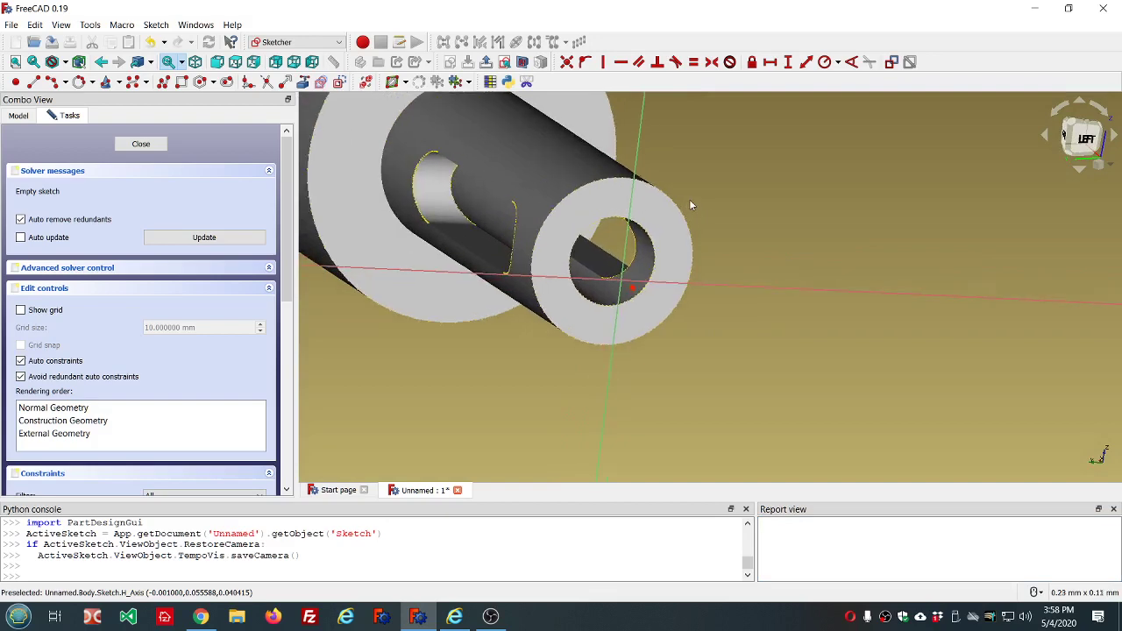
scroll(689, 201, "up", 1)
middle_click_drag(742, 226, 524, 178)
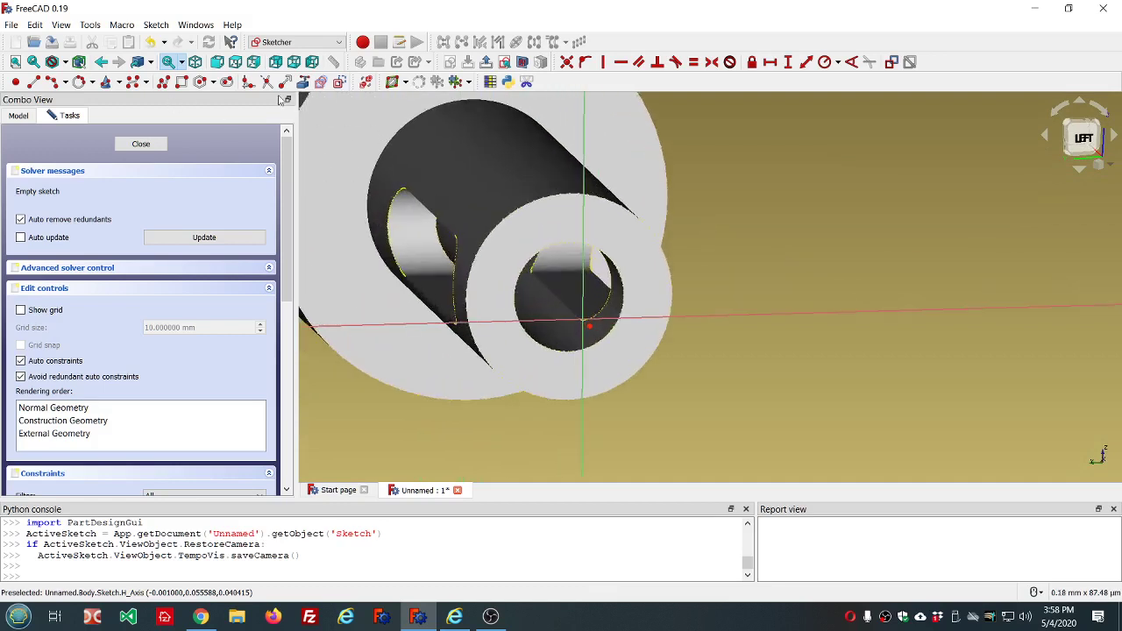
Reference six ShapeBinder vertices as external geometry: three on the outer edge, three on the hole edge.
left_click(303, 81)
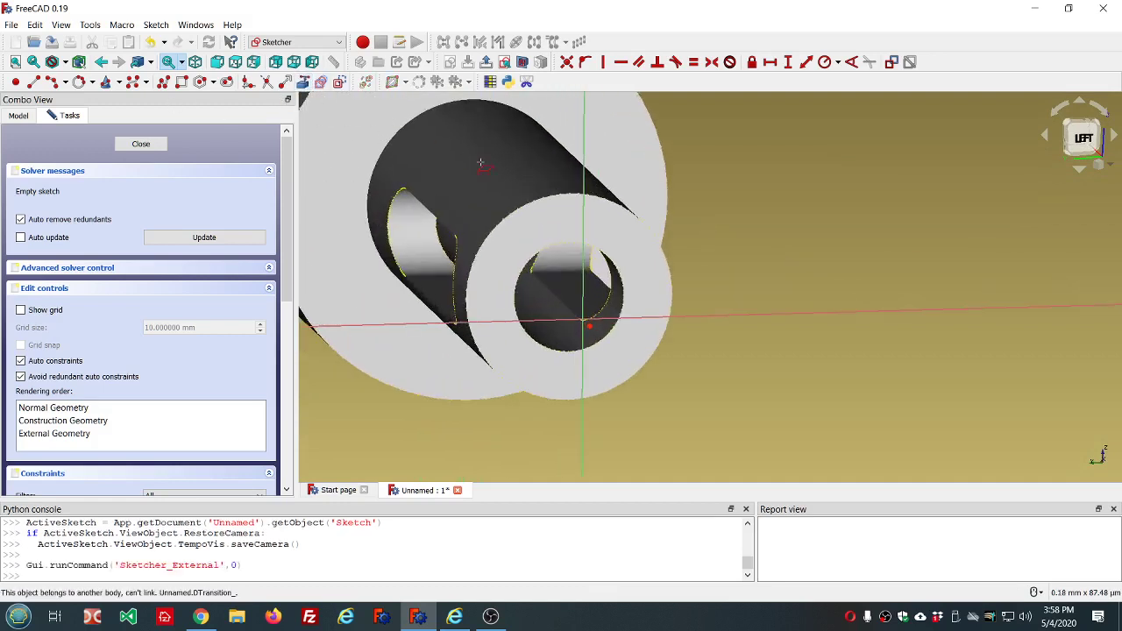
left_click(551, 205)
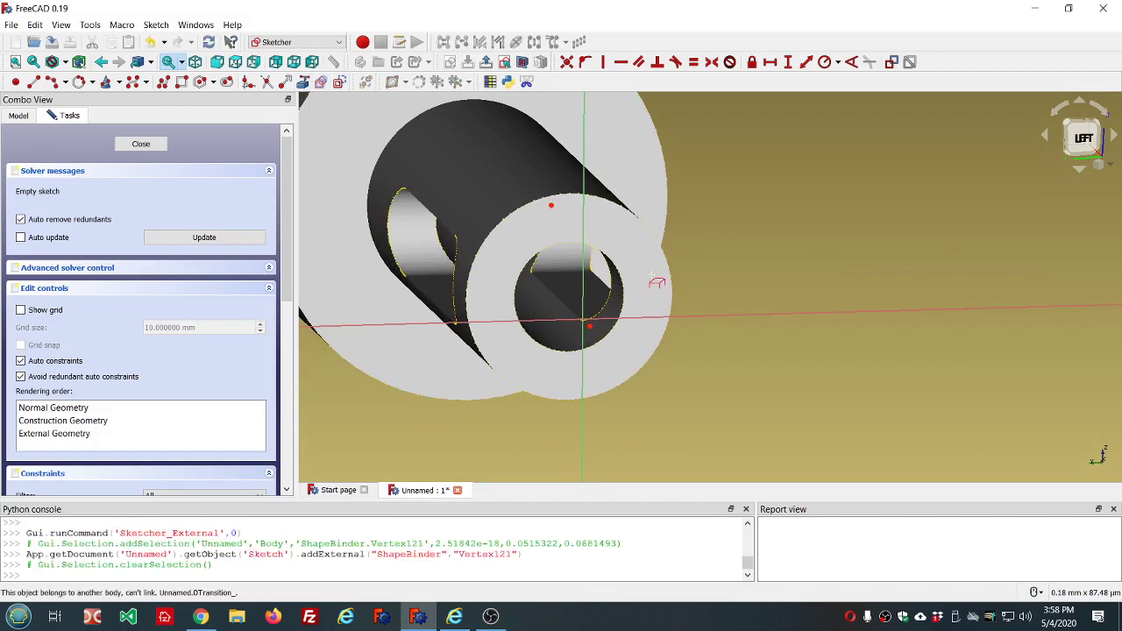
left_click(675, 283)
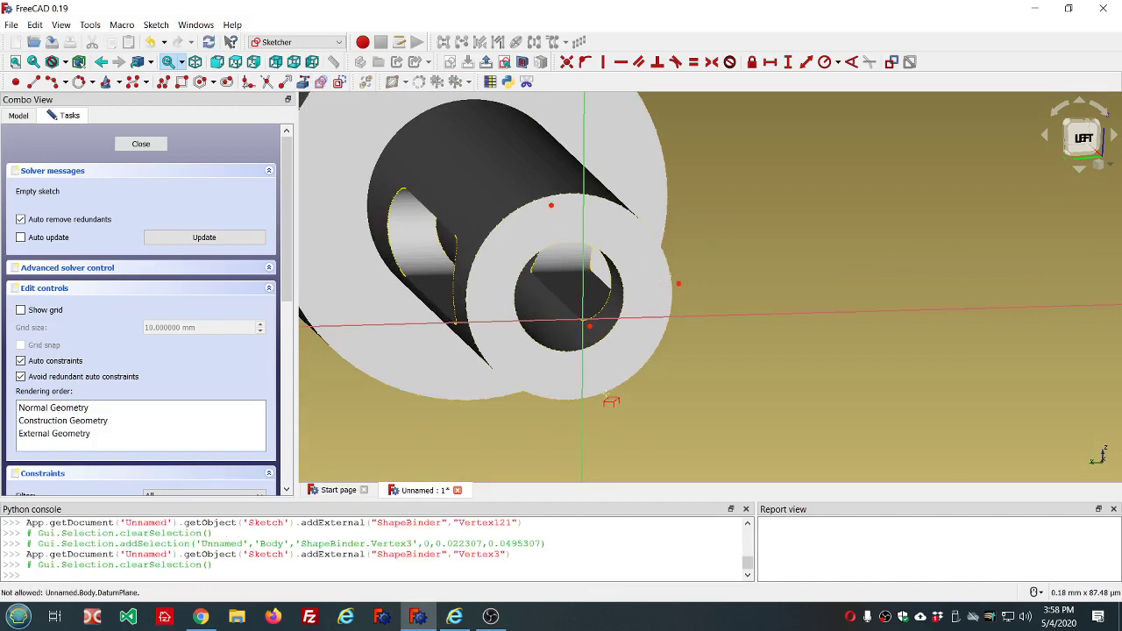
left_click(619, 397)
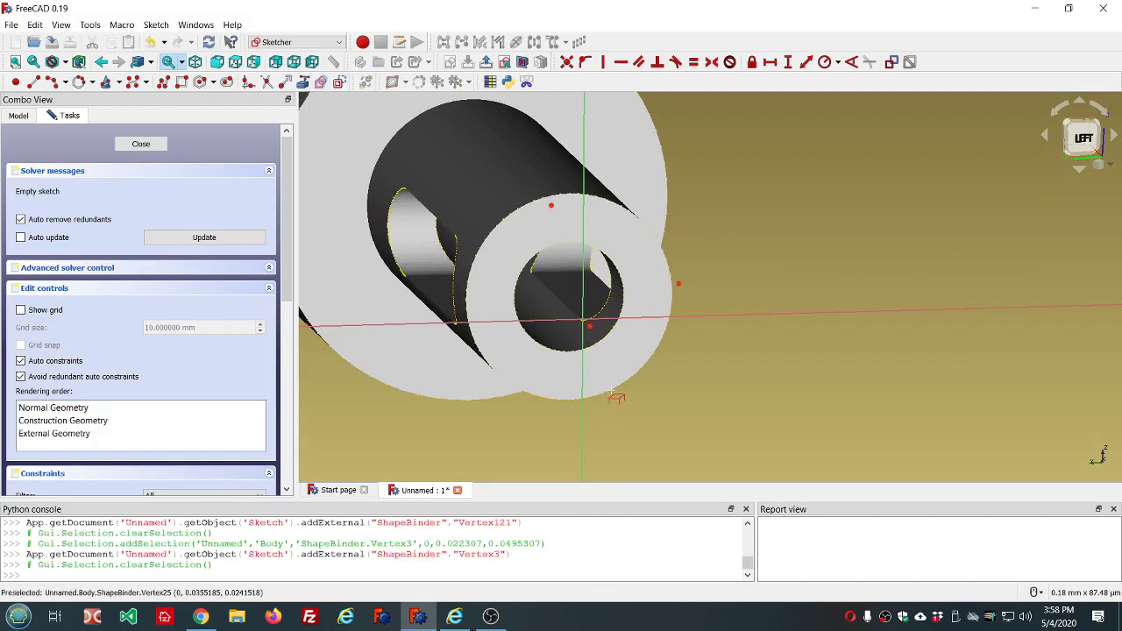
left_click(613, 342)
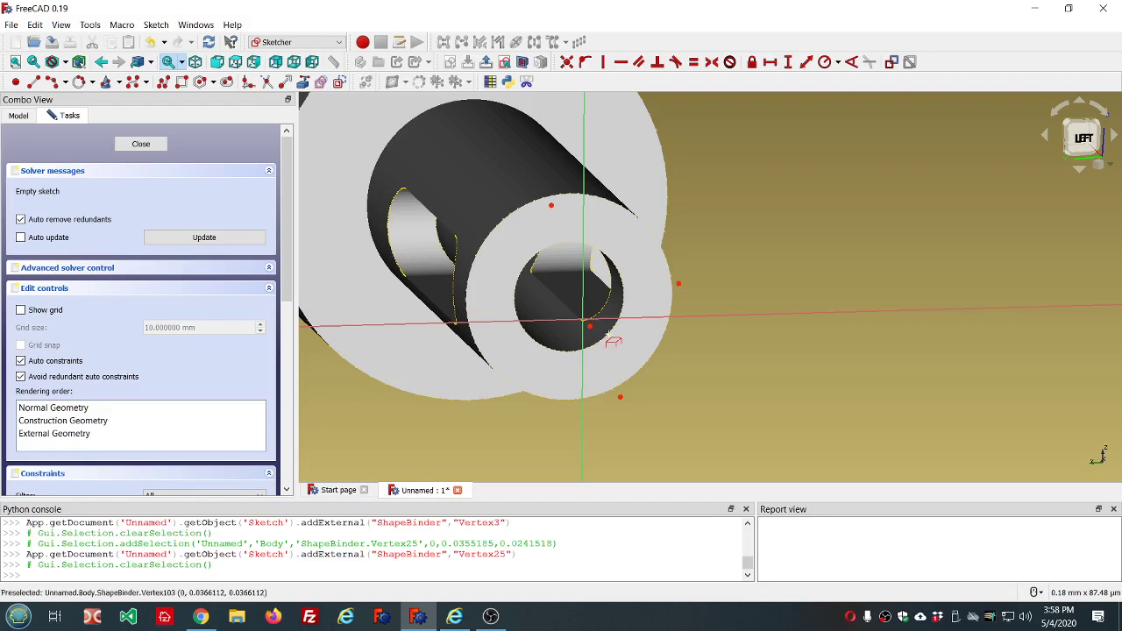
left_click(522, 296)
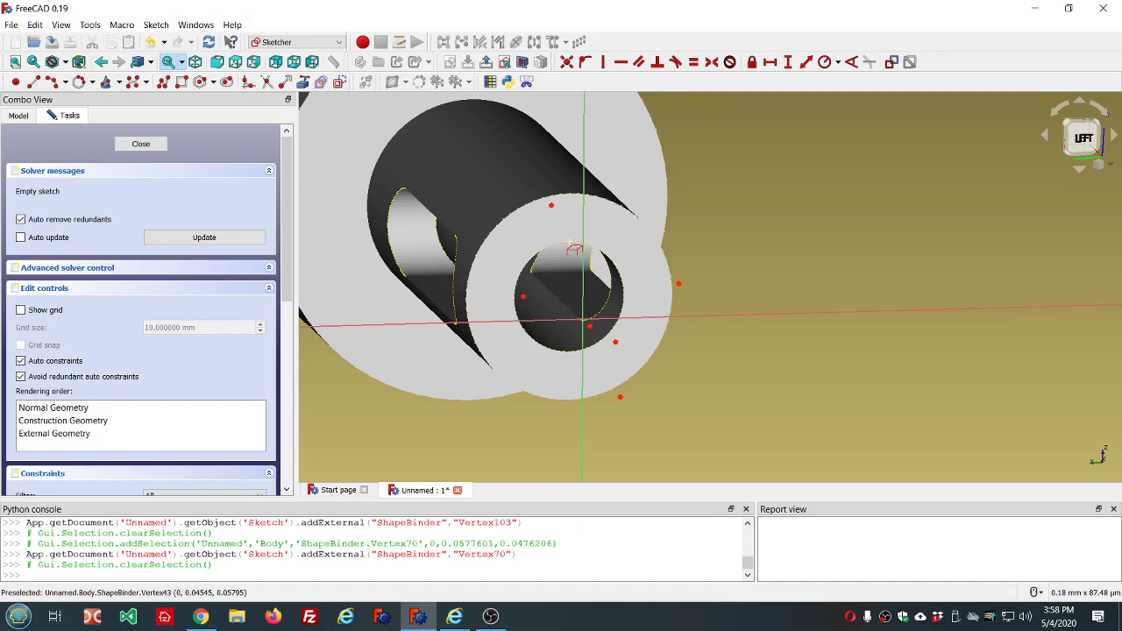
left_click(571, 248)
middle_click_drag(671, 234, 898, 283)
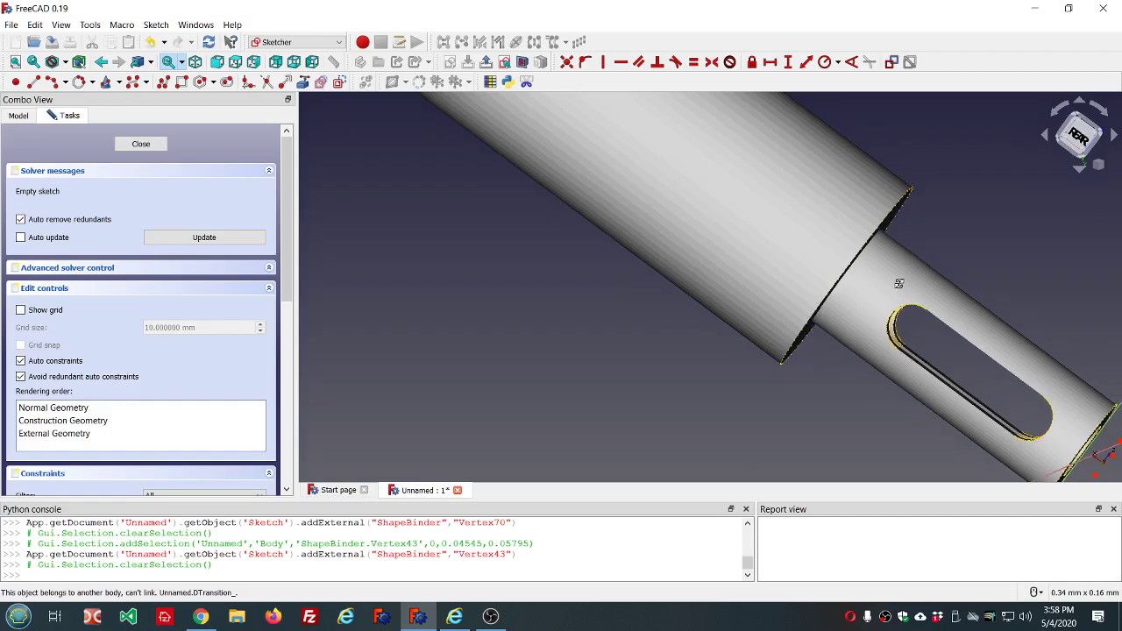
Face the sketch and draw the inner circle through three referenced hole-edge points.
key("6")
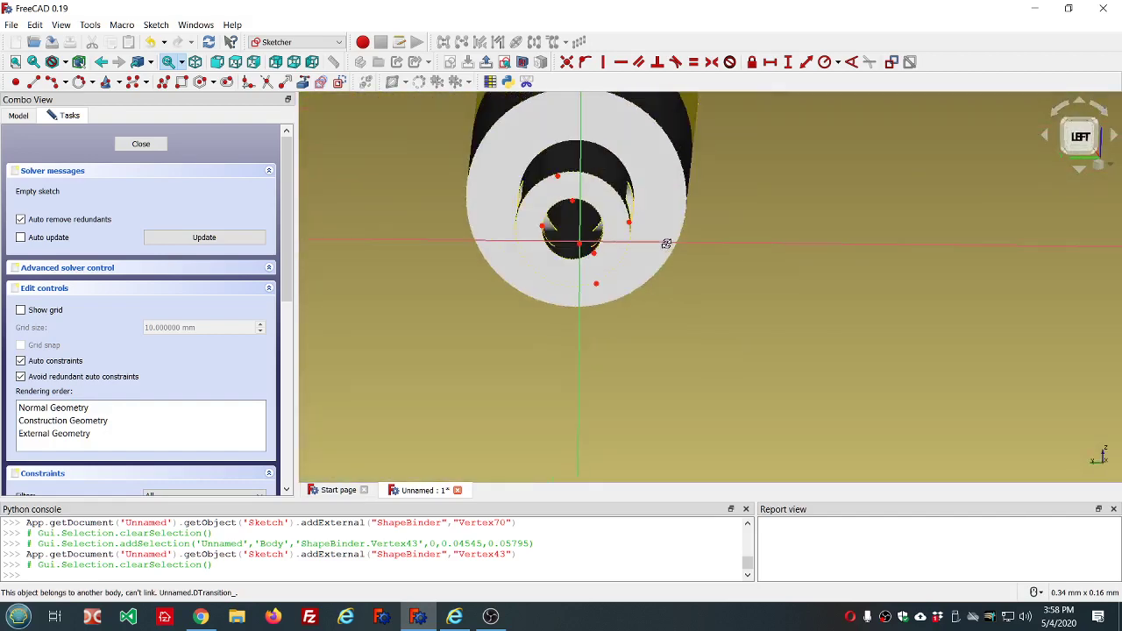
middle_click_drag(666, 244, 670, 242)
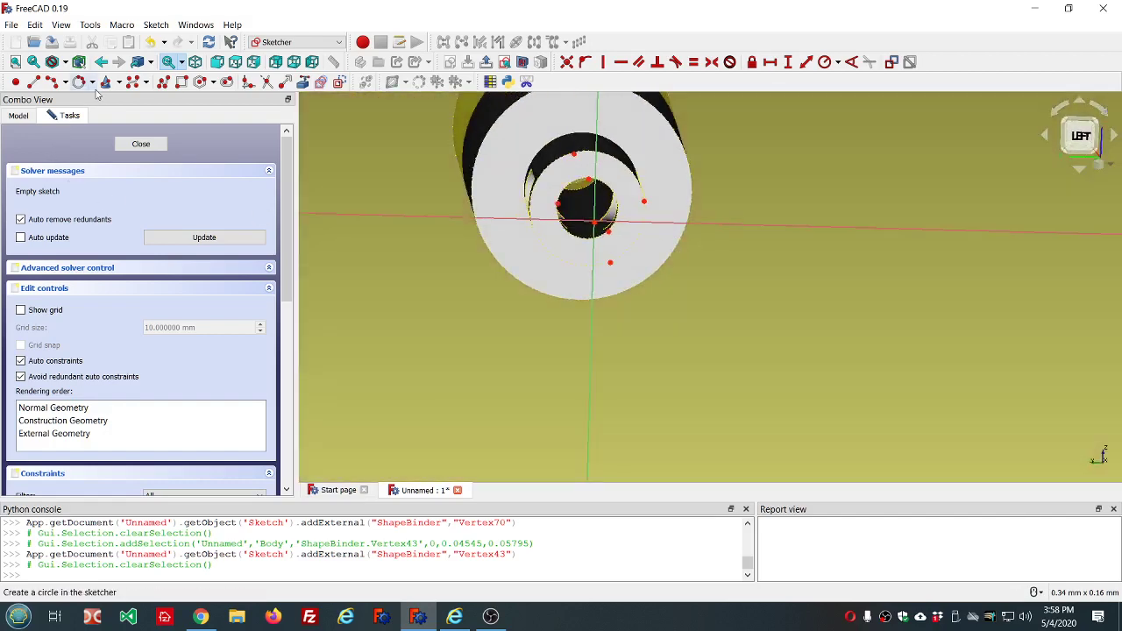
left_click(94, 82)
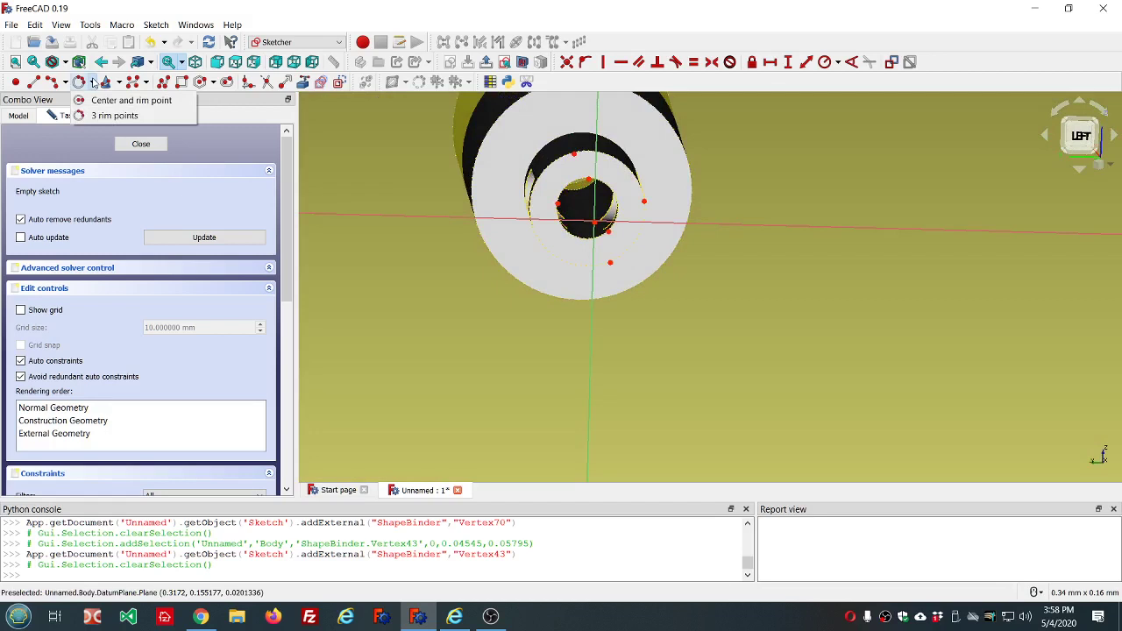
left_click(109, 102)
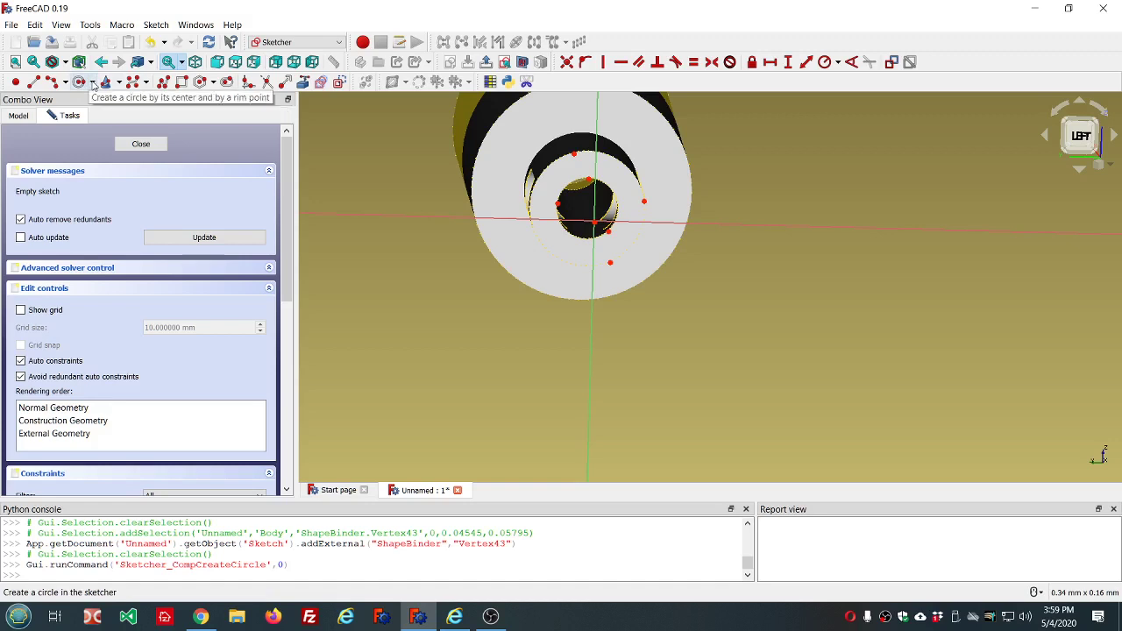
left_click(94, 83)
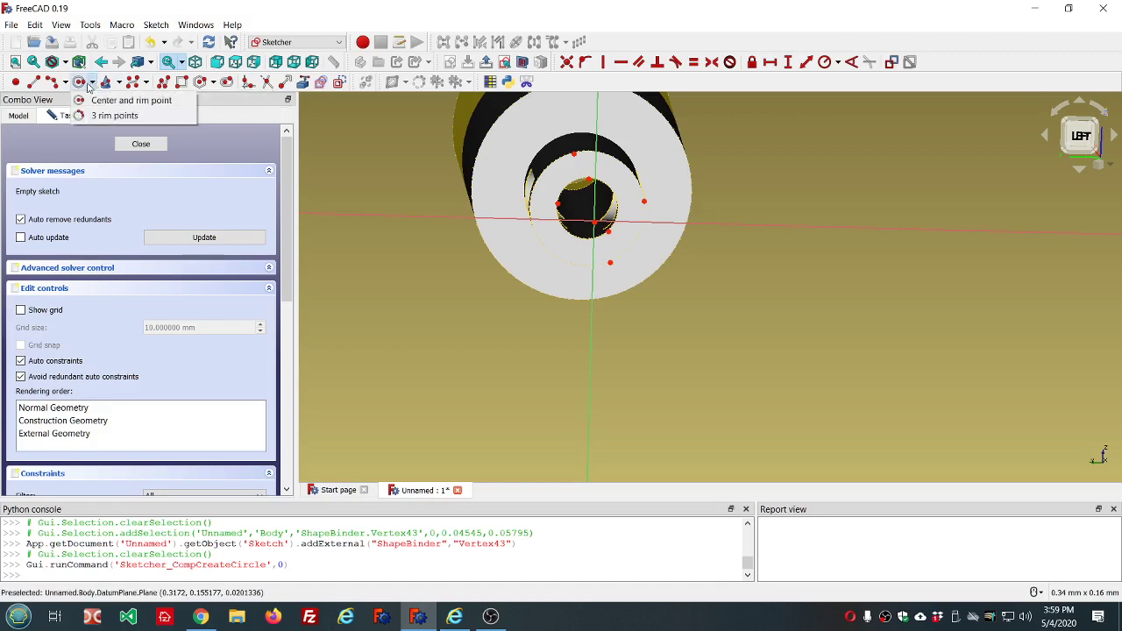
left_click(114, 116)
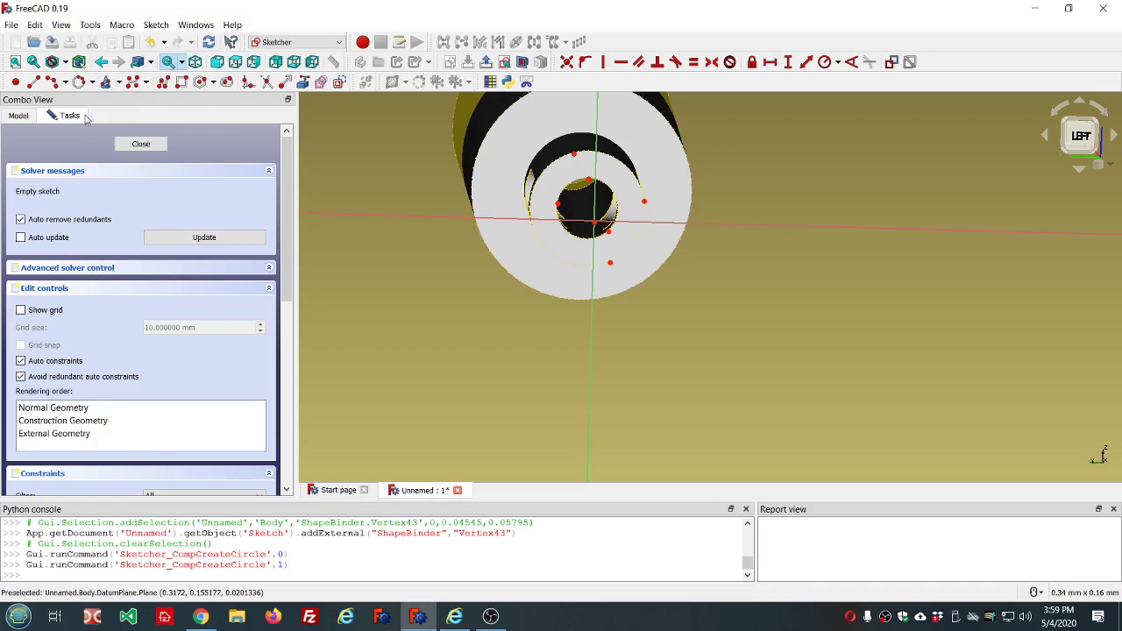
scroll(609, 226, "up", 3)
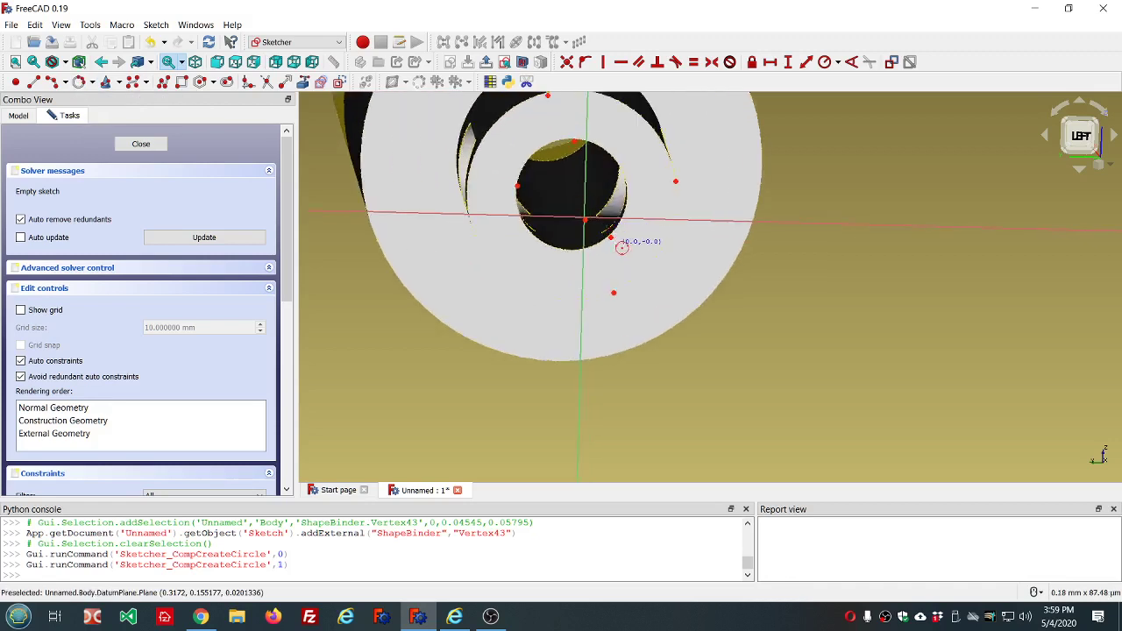
left_click(611, 237)
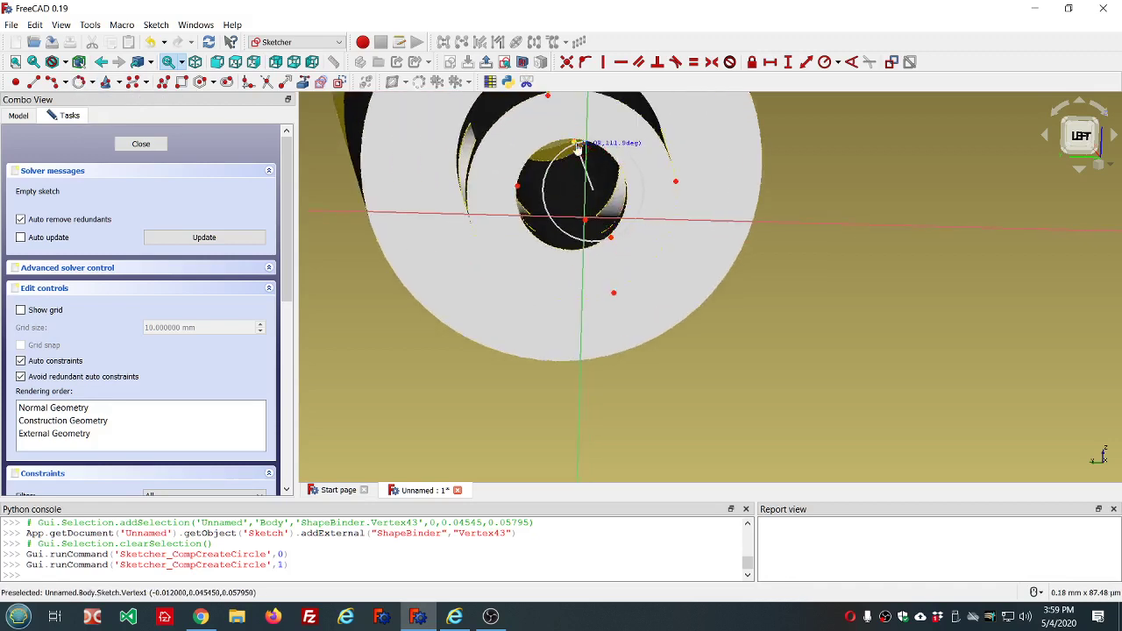
left_click(517, 185)
left_click(572, 141)
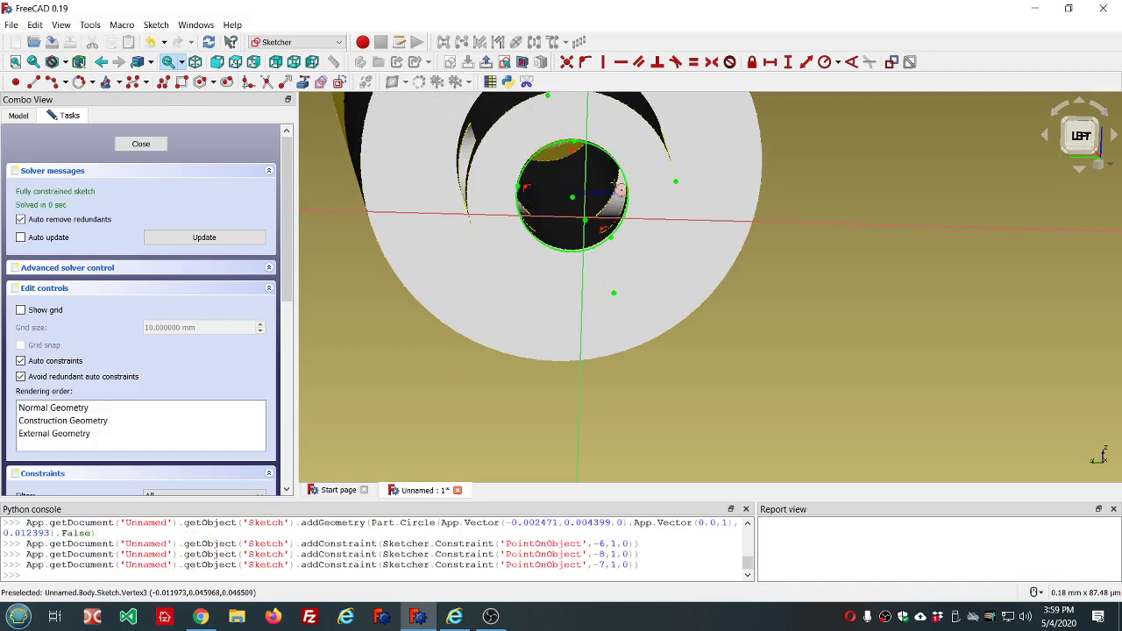
Draw the outer circle through the referenced outer-edge points.
left_click(548, 96)
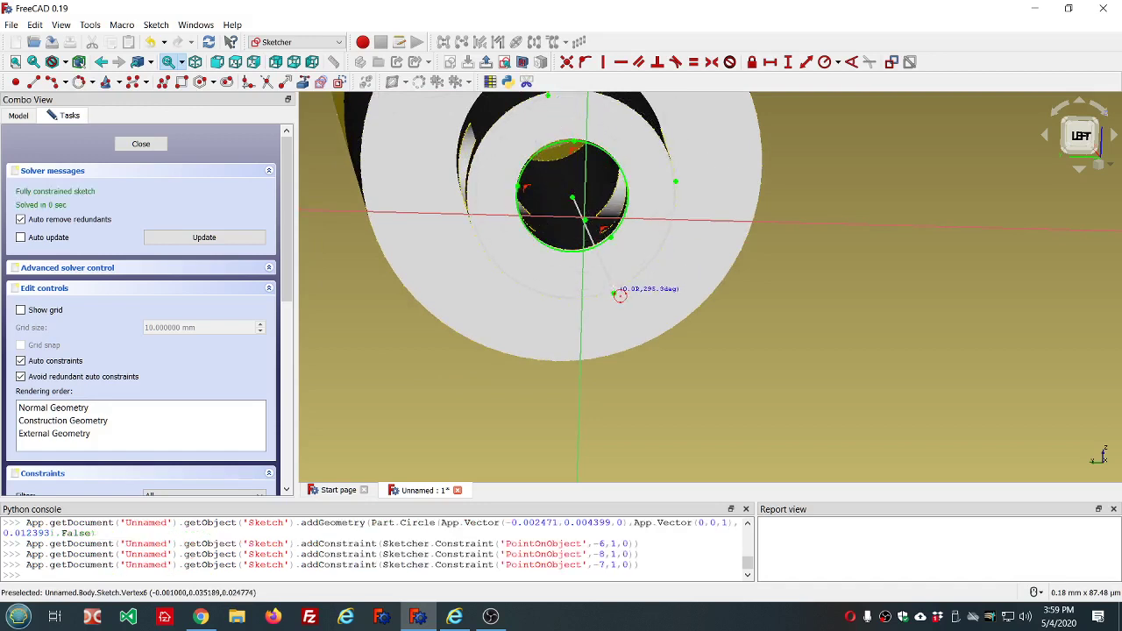
left_click(615, 293)
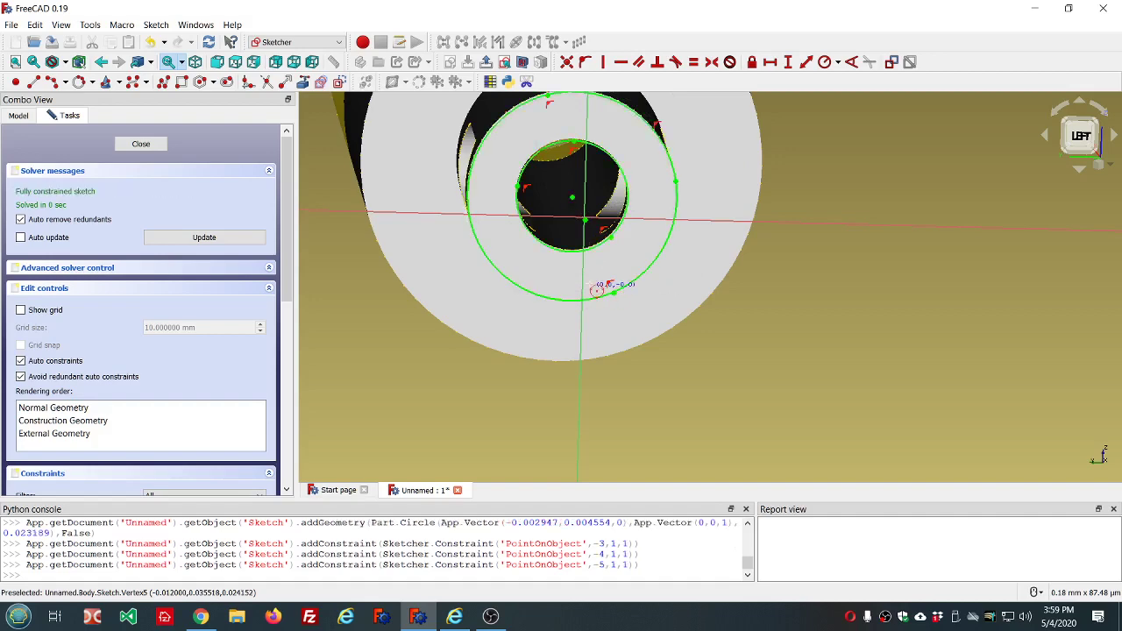
scroll(597, 290, "down", 3)
mouse_move(689, 306)
middle_mouse_down()
mouse_move(668, 283)
mouse_move(583, 268)
mouse_move(518, 308)
middle_mouse_up()
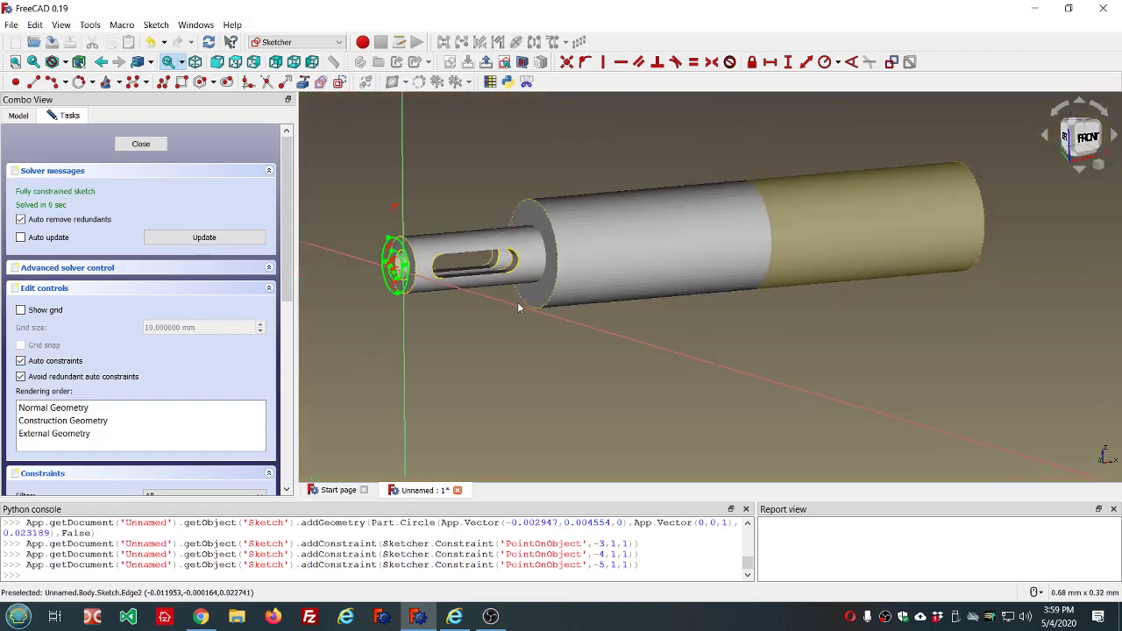
Orbit around the slotted shaft to check the two sketch circles on its end face.
scroll(386, 293, "up", 3)
mouse_move(386, 293)
middle_mouse_down()
mouse_move(458, 220)
mouse_move(354, 253)
middle_mouse_up()
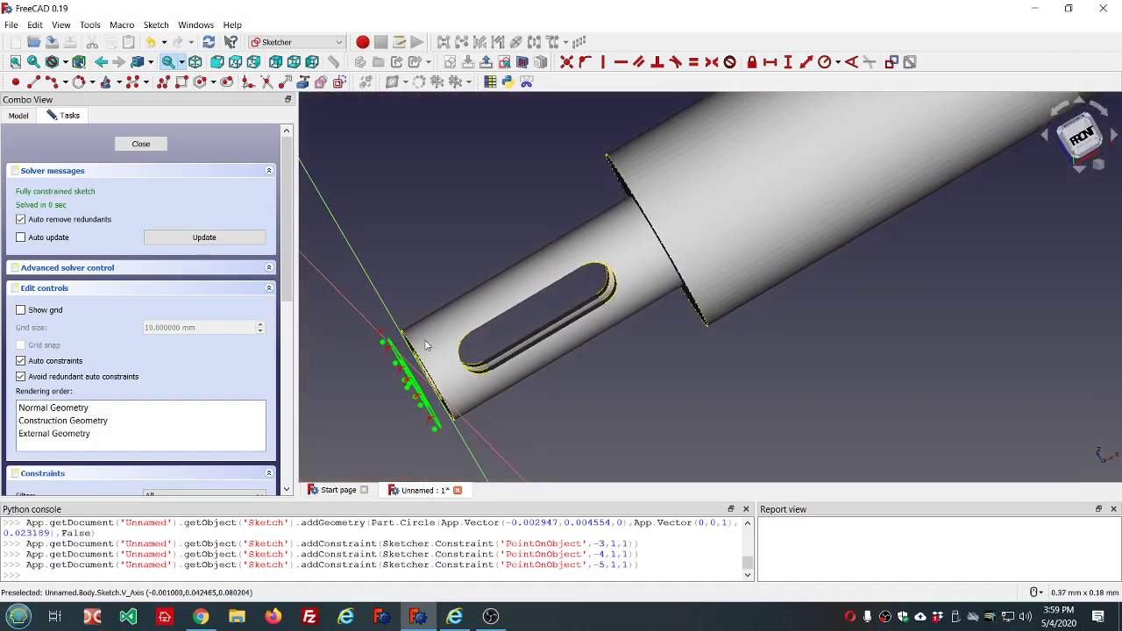
scroll(424, 342, "up", 6)
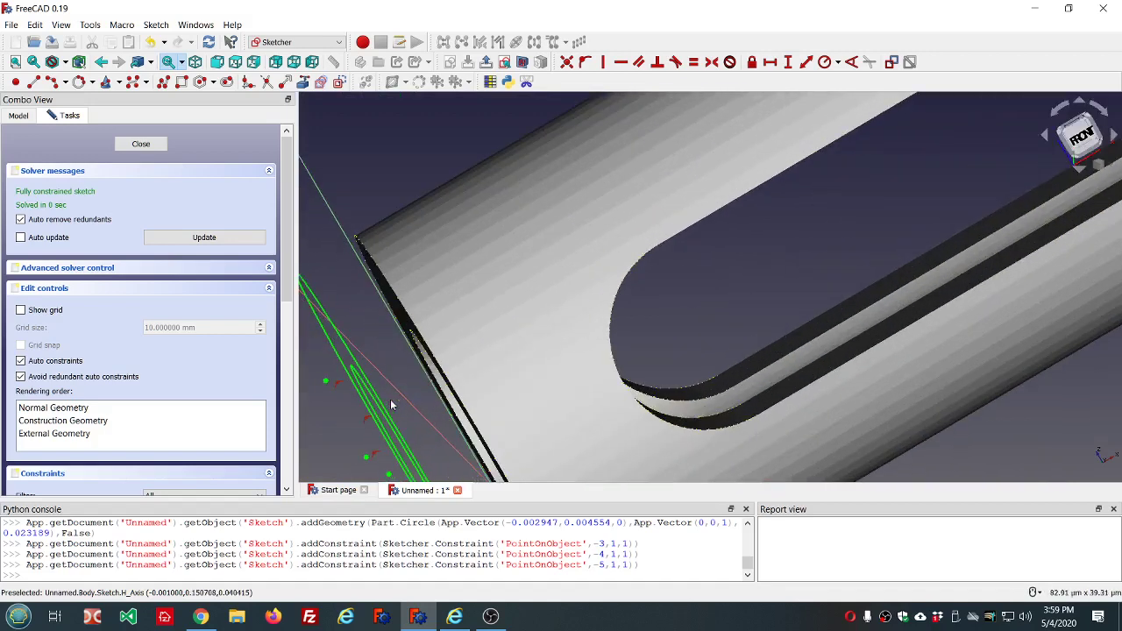
scroll(391, 405, "down", 5)
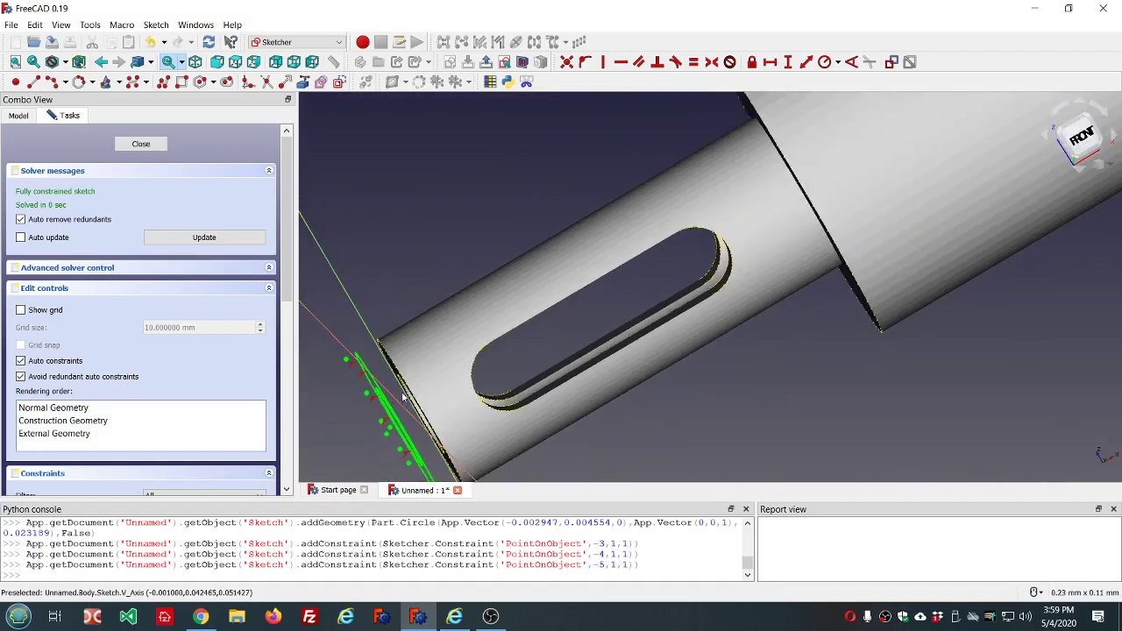
middle_click_drag(401, 405, 437, 402)
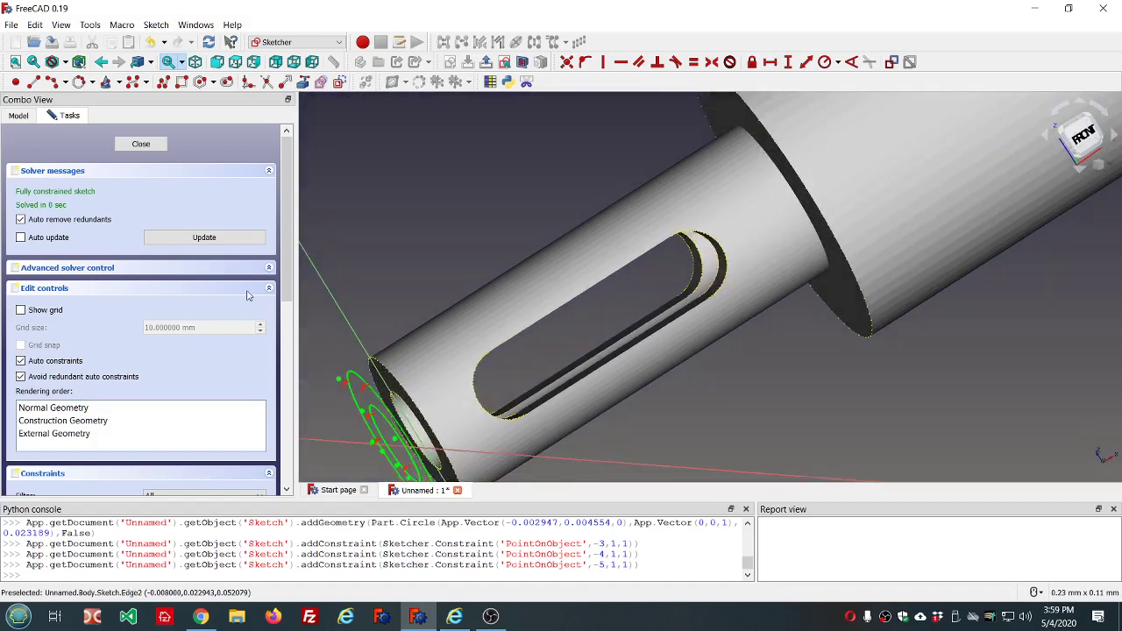
left_click(141, 145)
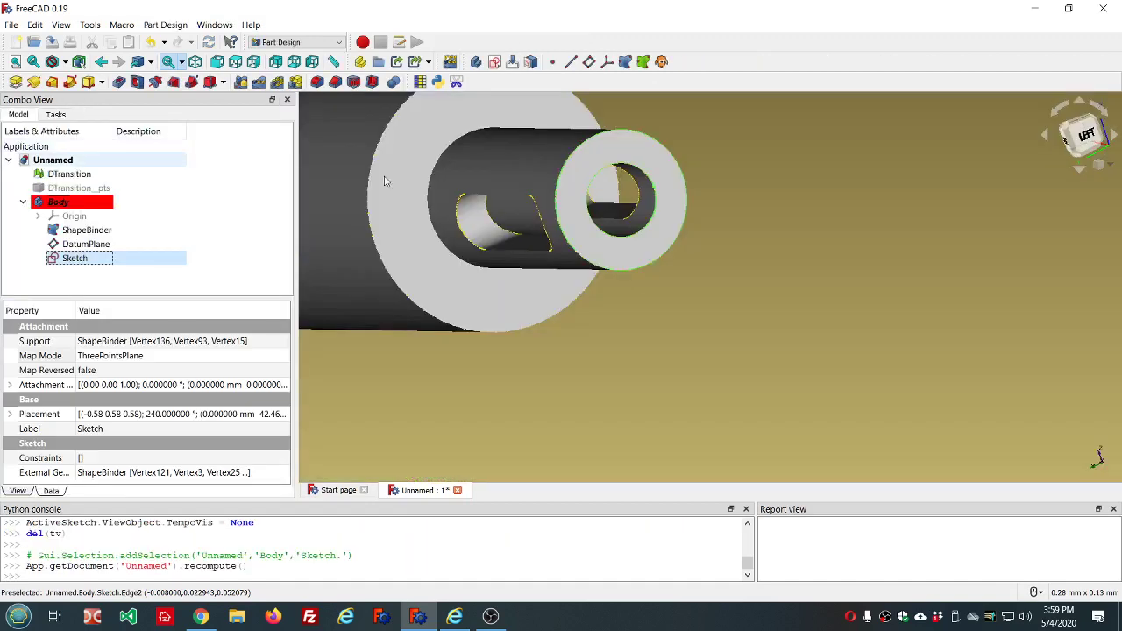
middle_click_drag(604, 254, 697, 278)
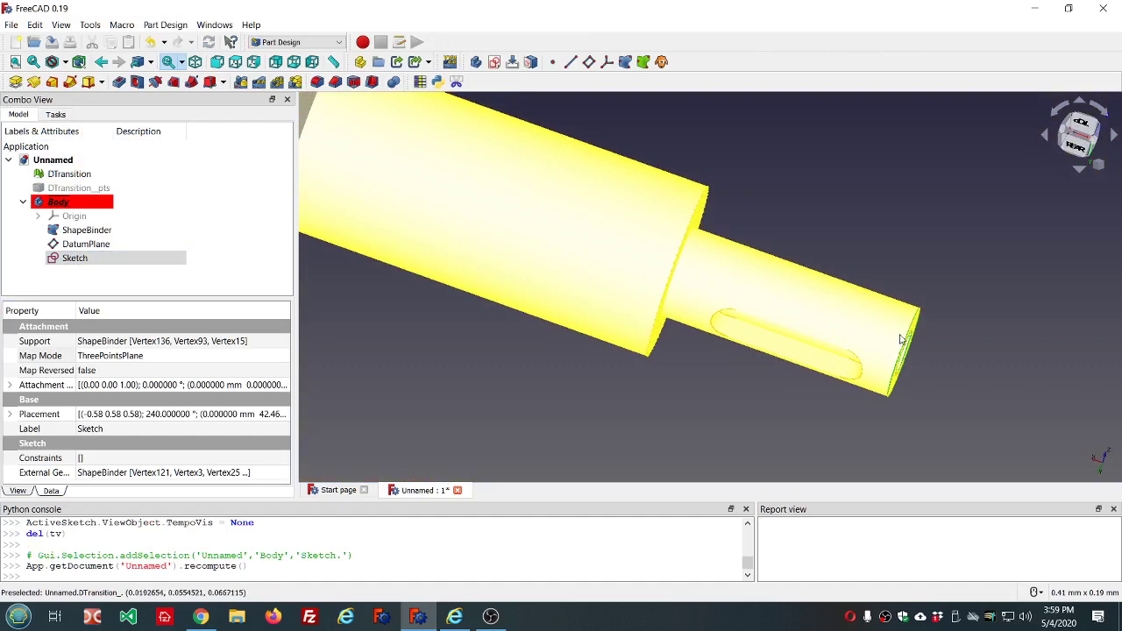
scroll(955, 356, "up", 5)
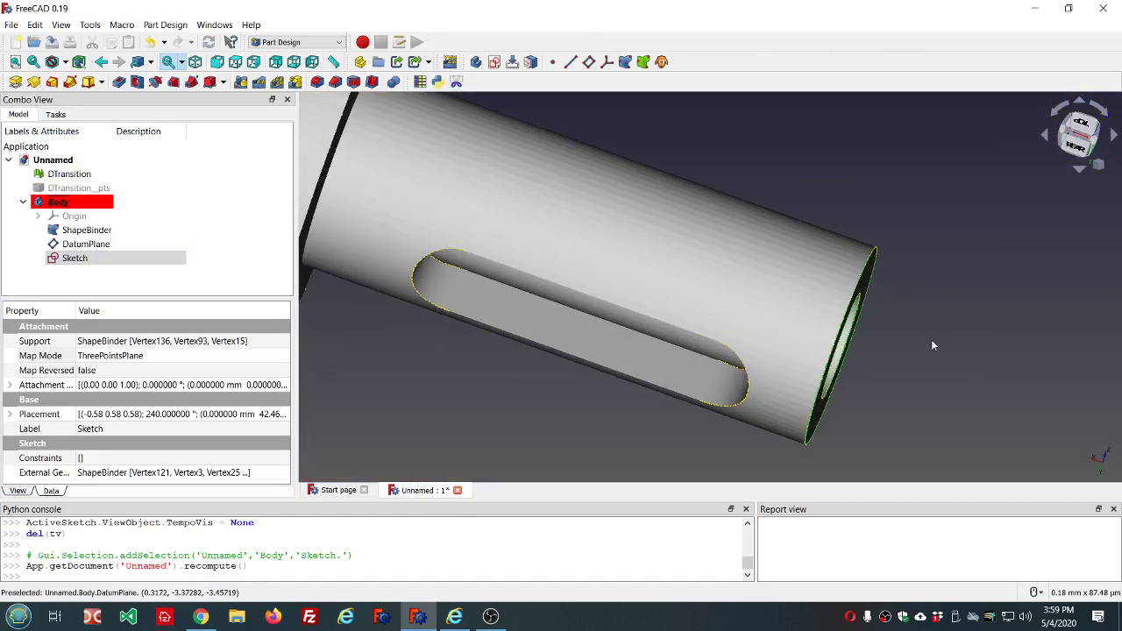
scroll(931, 340, "down", 5)
middle_click_drag(969, 358, 681, 347)
scroll(843, 354, "down", 3)
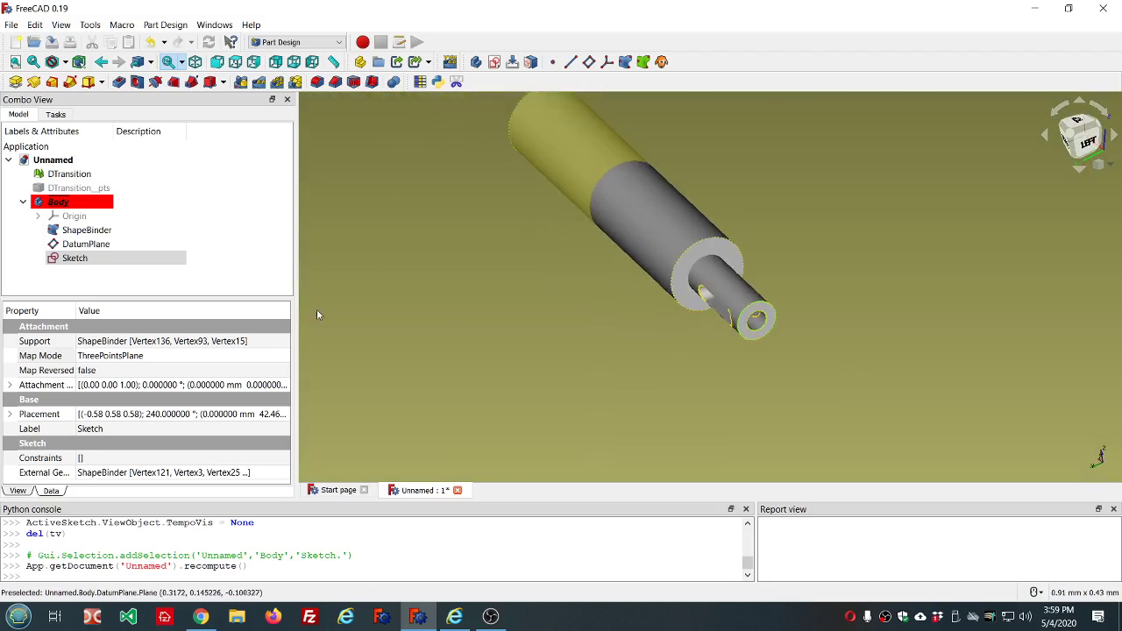
left_click(443, 198)
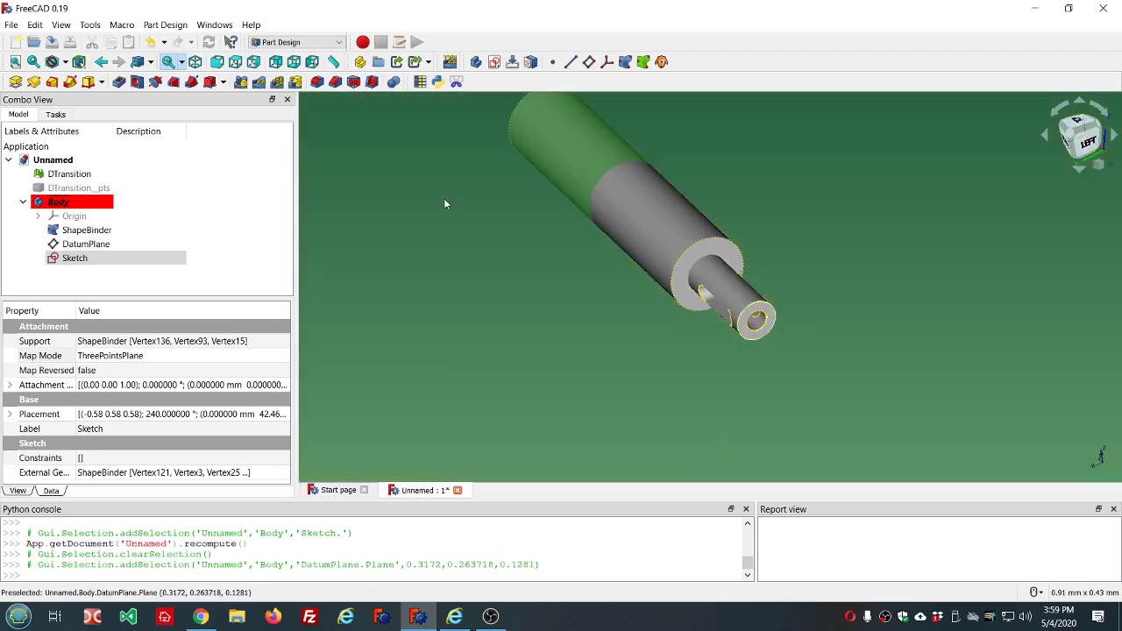
left_click(254, 180)
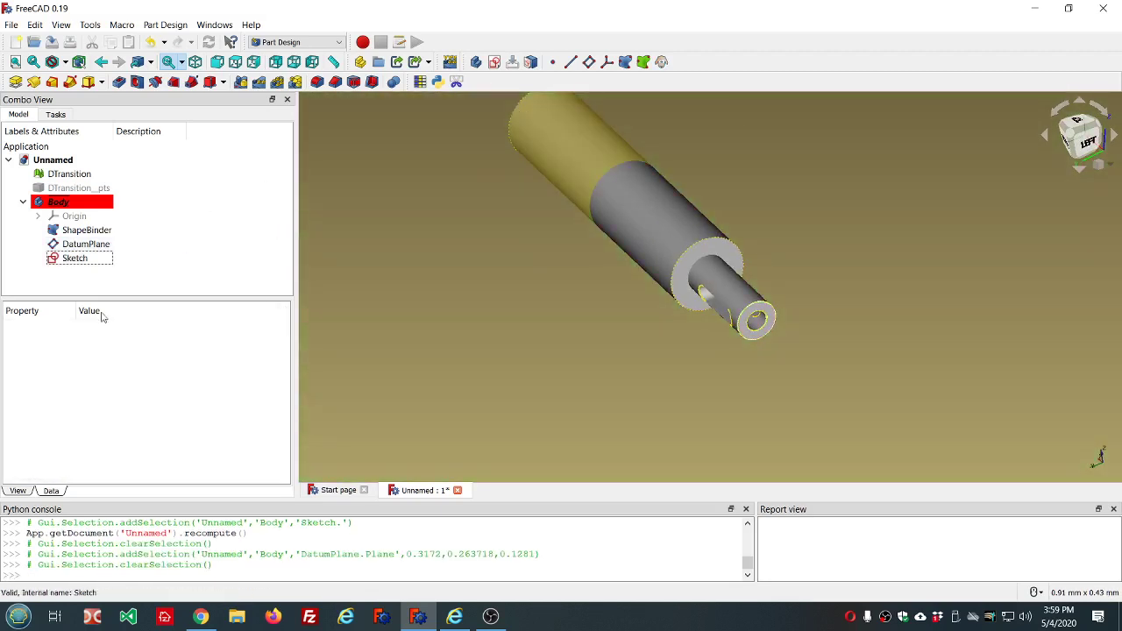
left_click(68, 260)
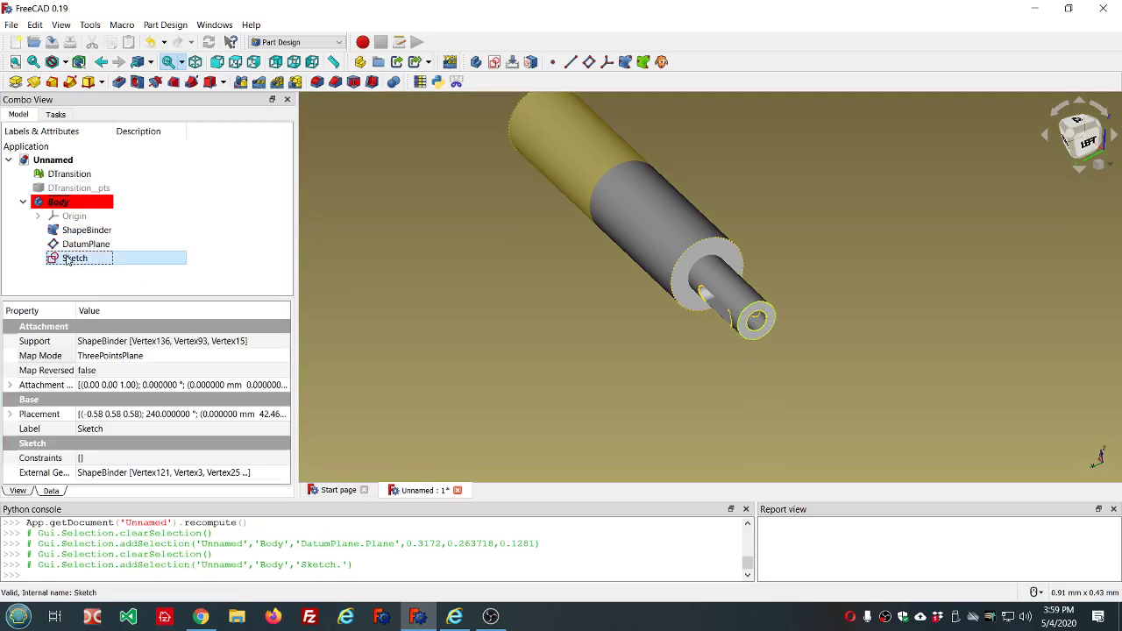
Pad the sketch with type Up to face, limited by the DatumPlane.
left_click(14, 82)
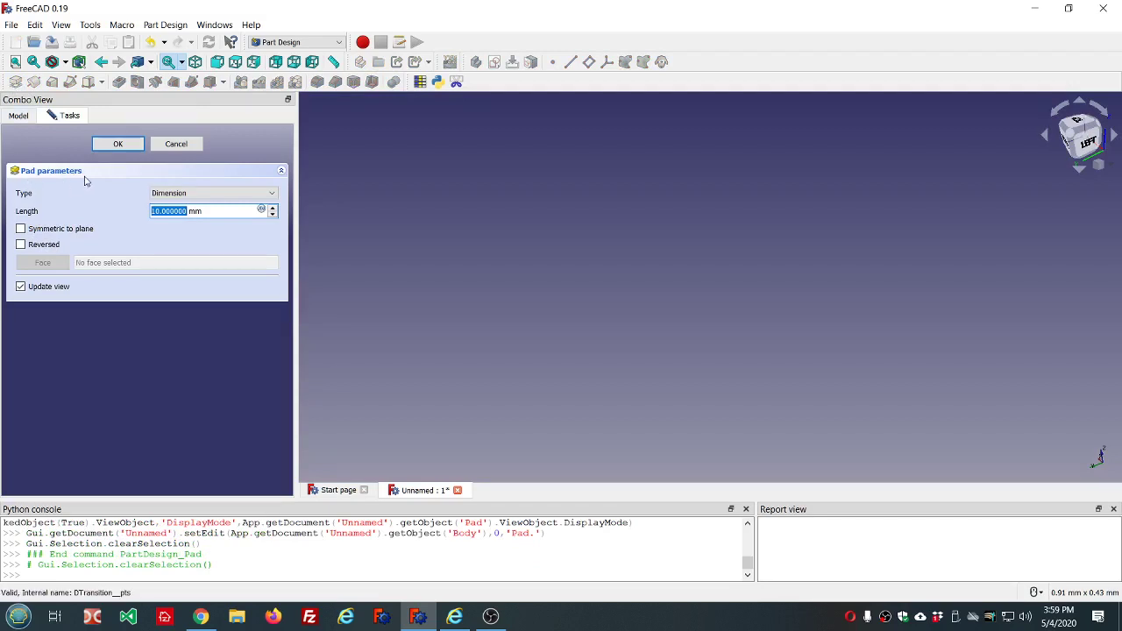
left_click(272, 194)
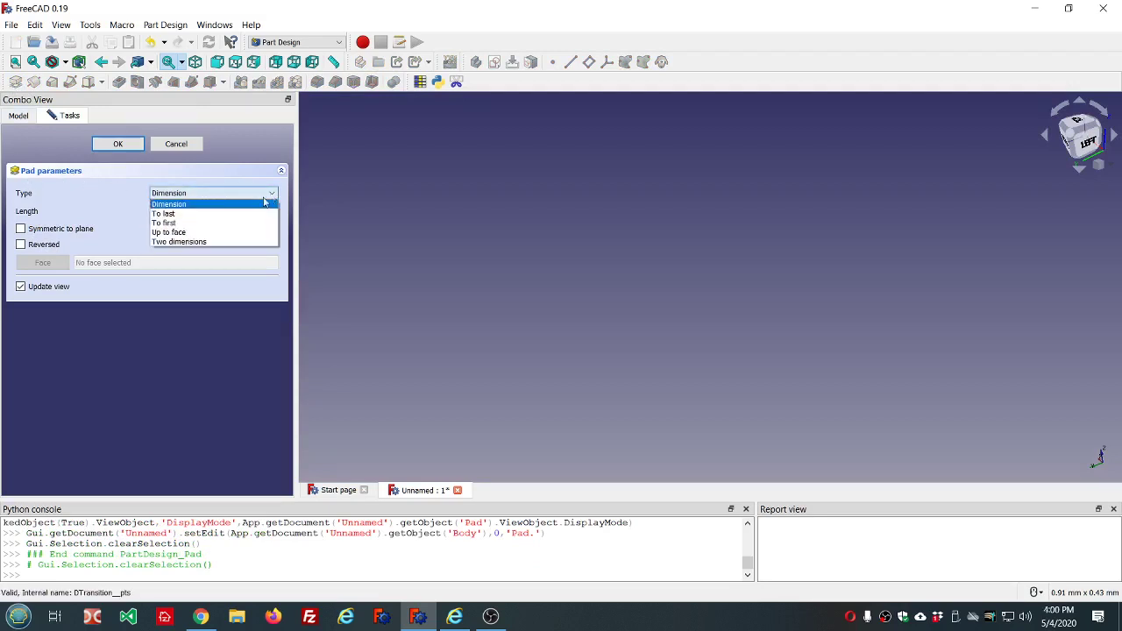
left_click(249, 235)
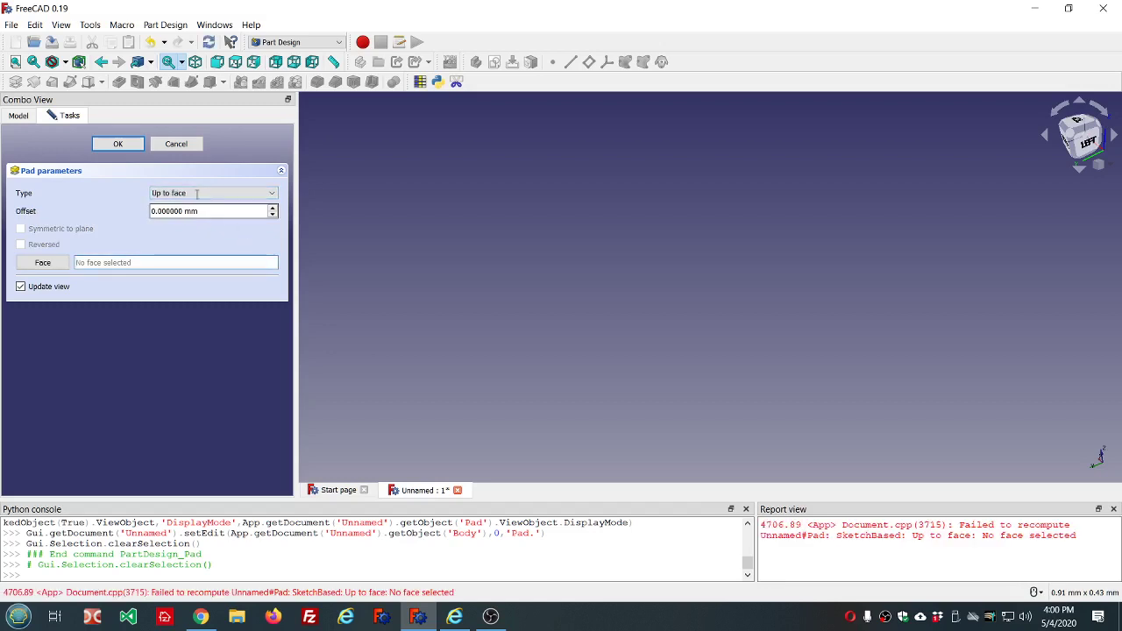
left_click(15, 62)
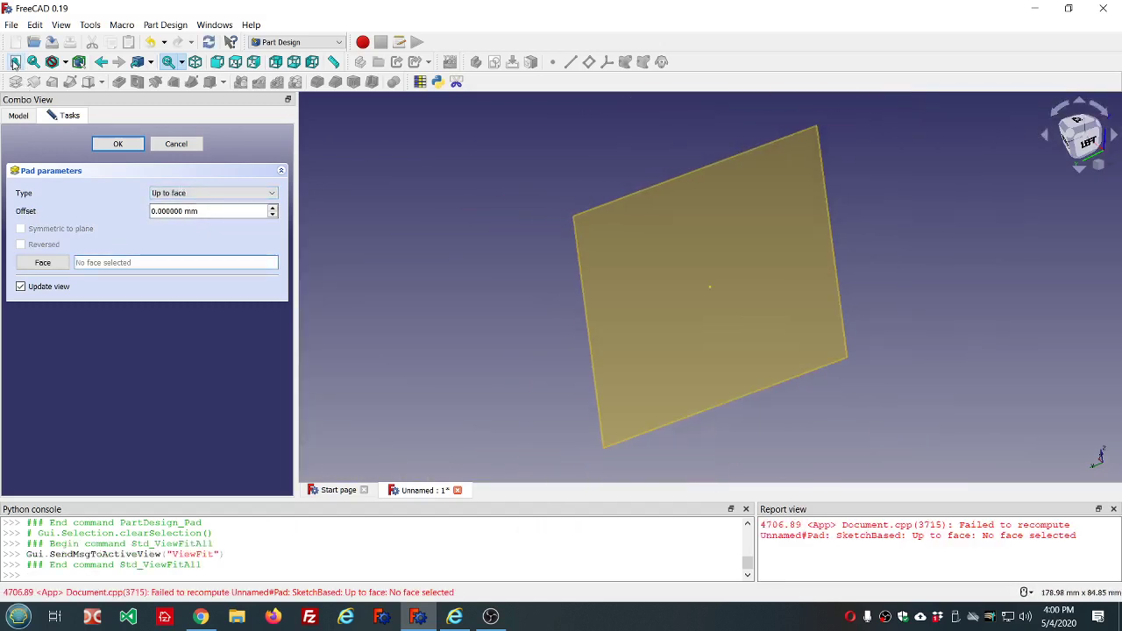
middle_click_drag(924, 270, 725, 307)
scroll(724, 307, "up", 3)
scroll(725, 308, "up", 5)
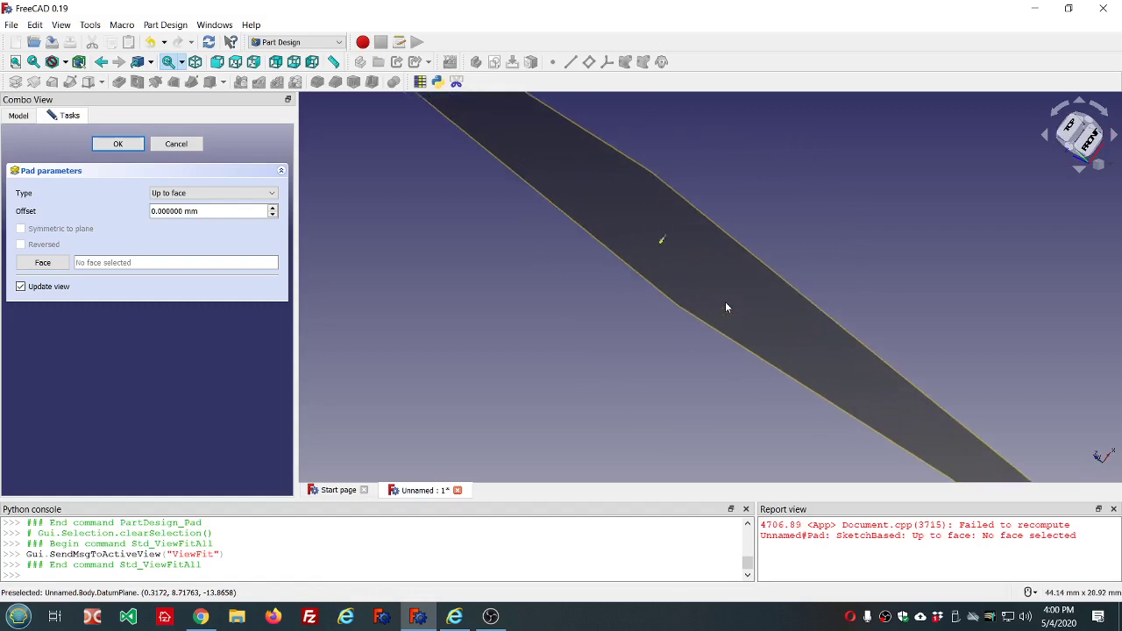
scroll(648, 219, "up", 4)
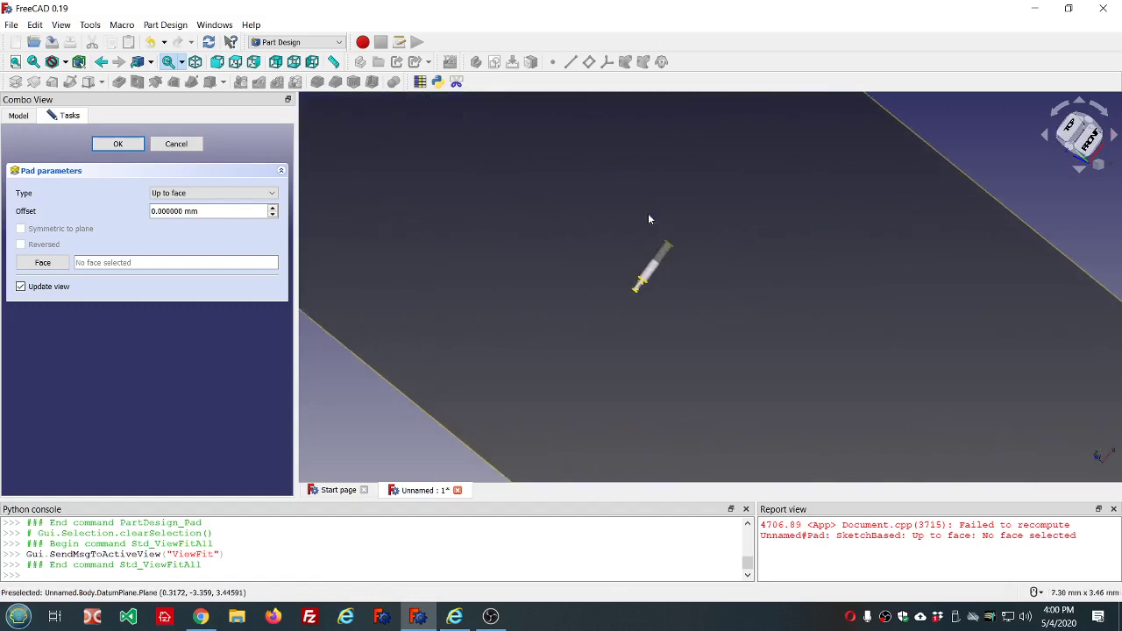
scroll(618, 305, "up", 3)
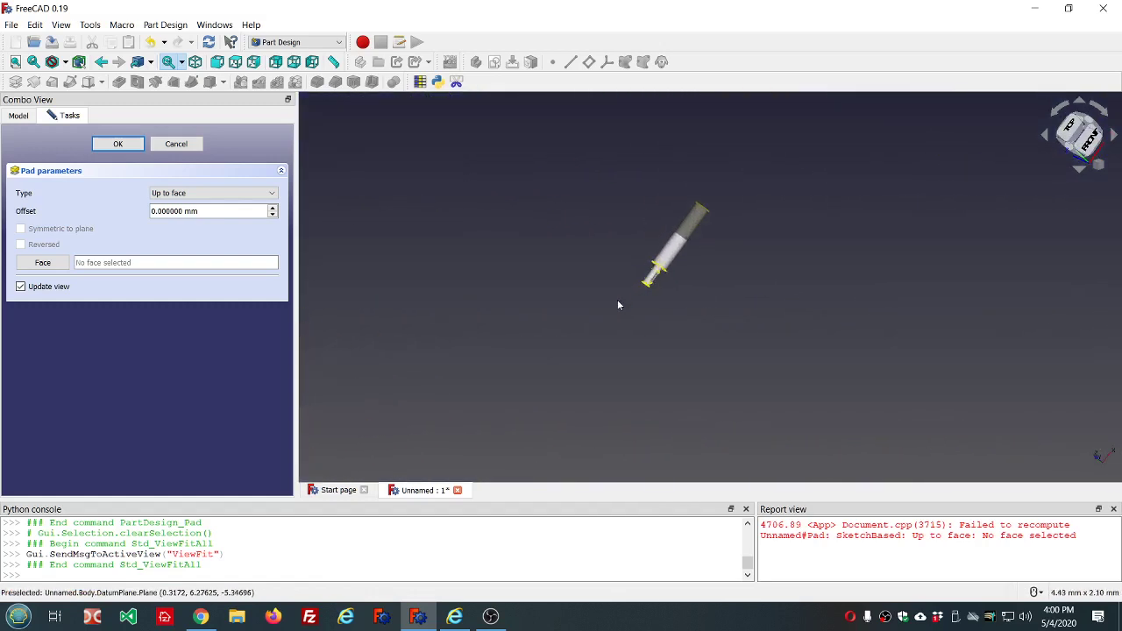
scroll(618, 305, "up", 6)
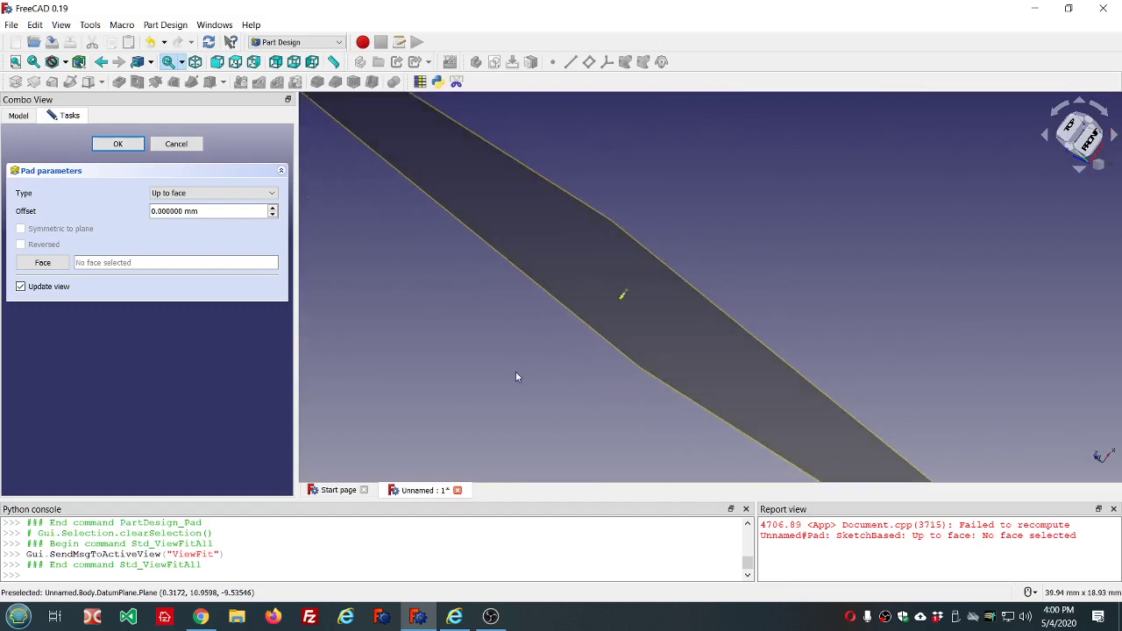
mouse_move(518, 376)
middle_mouse_down()
mouse_move(526, 386)
mouse_move(540, 378)
middle_mouse_up()
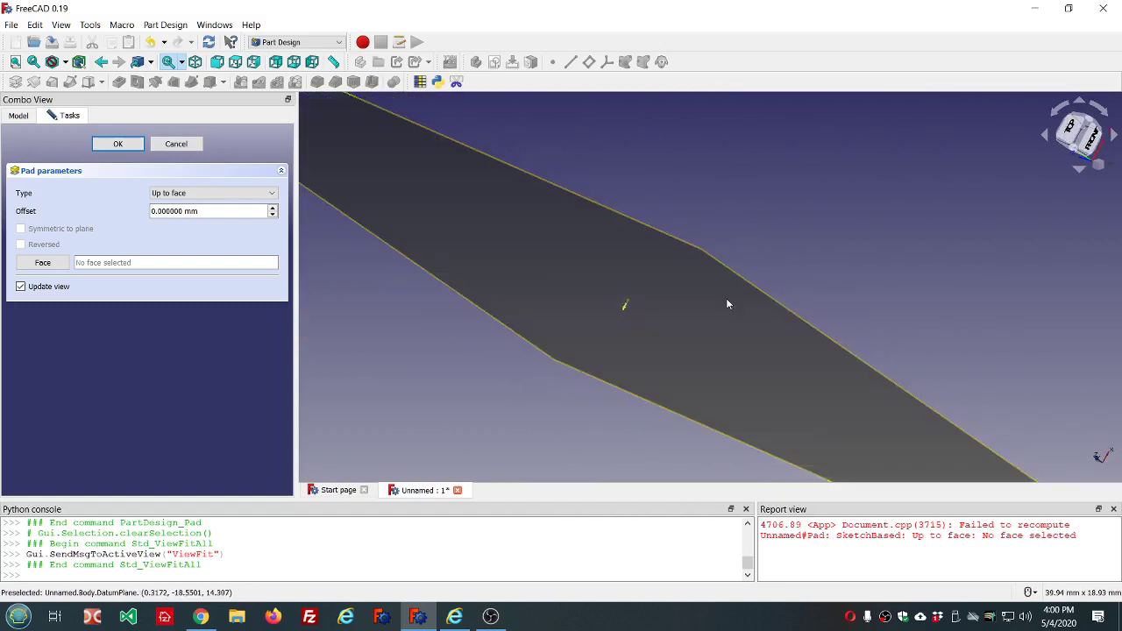
left_click(697, 326)
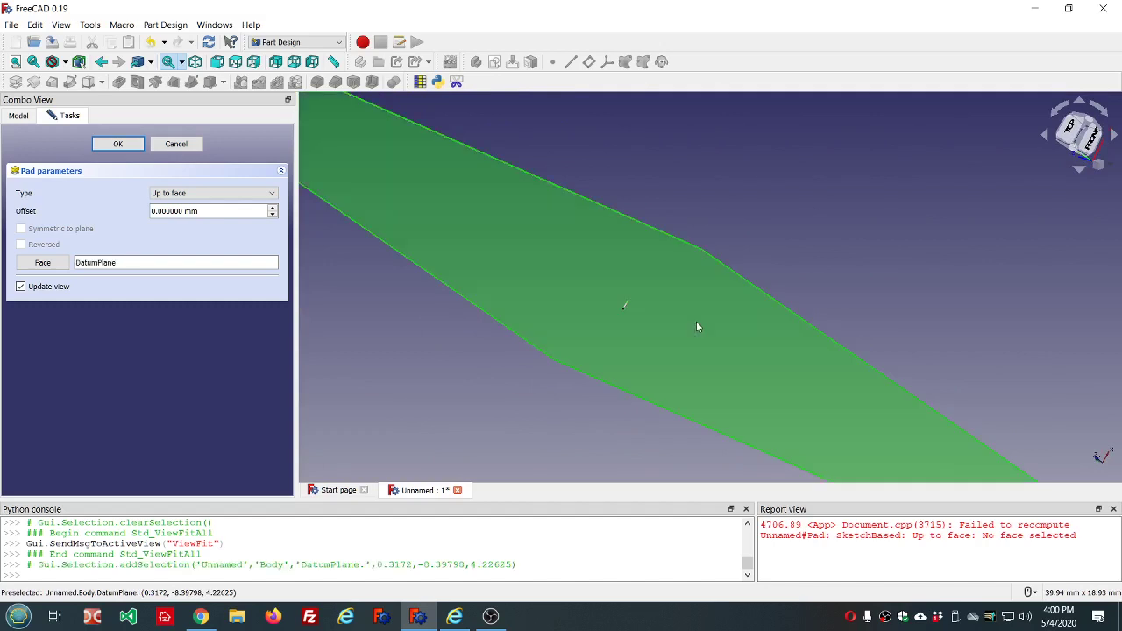
left_click(120, 145)
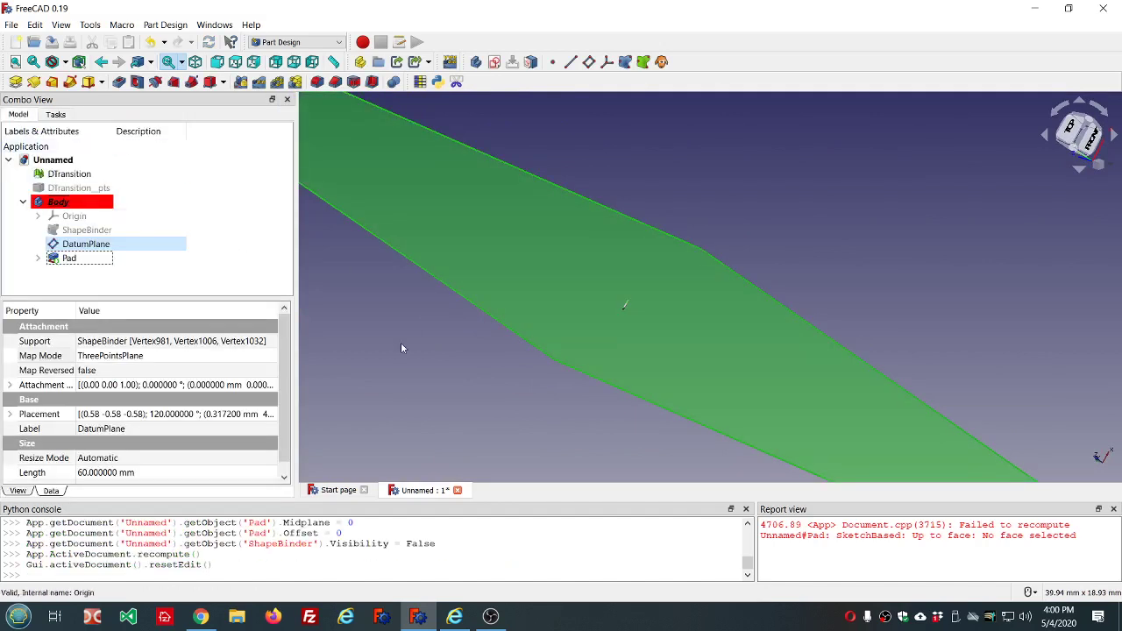
Clear the report log's error messages and select the DatumPlane in the tree.
right_click(850, 538)
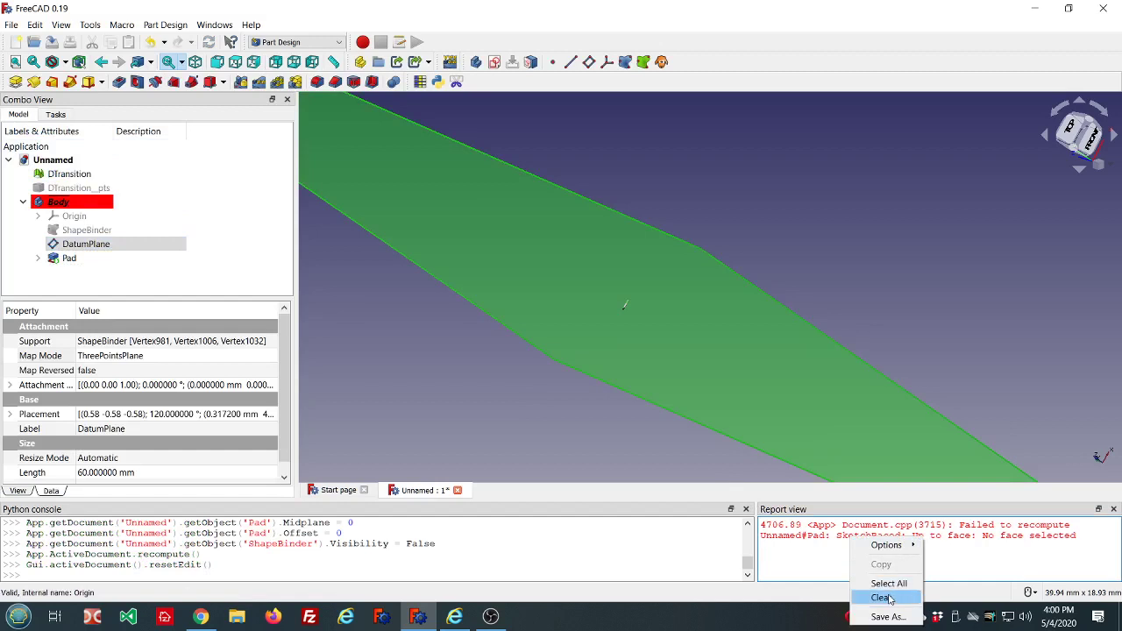
left_click(889, 597)
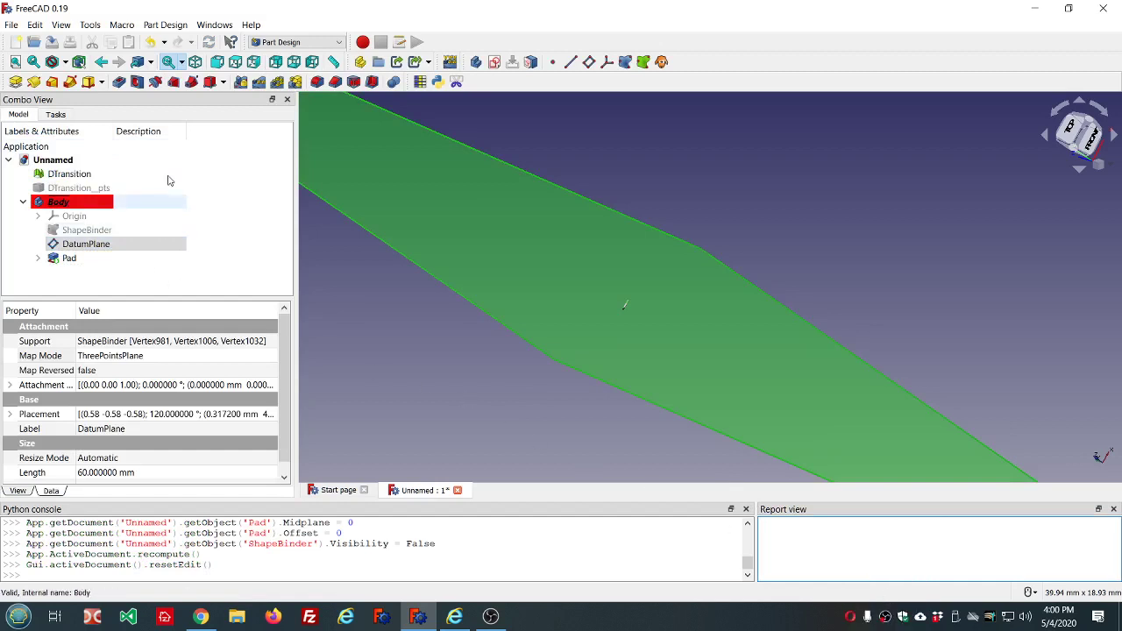
left_click(103, 247)
Hide the DatumPlane and the DTransition mesh, then orbit around the padded shaft.
key("space")
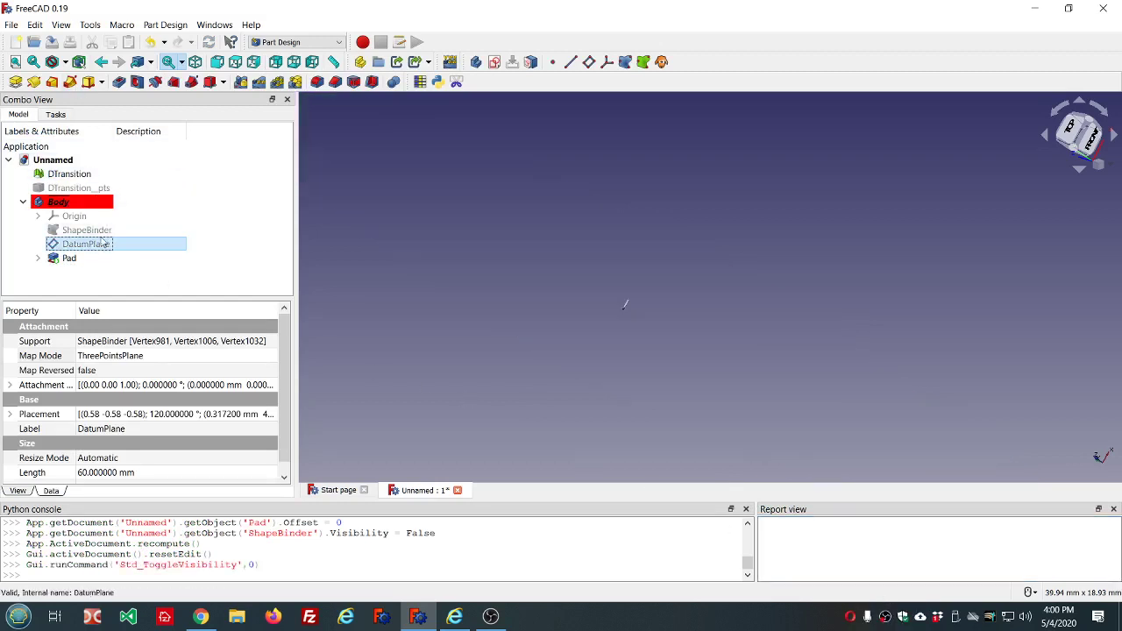
left_click(15, 62)
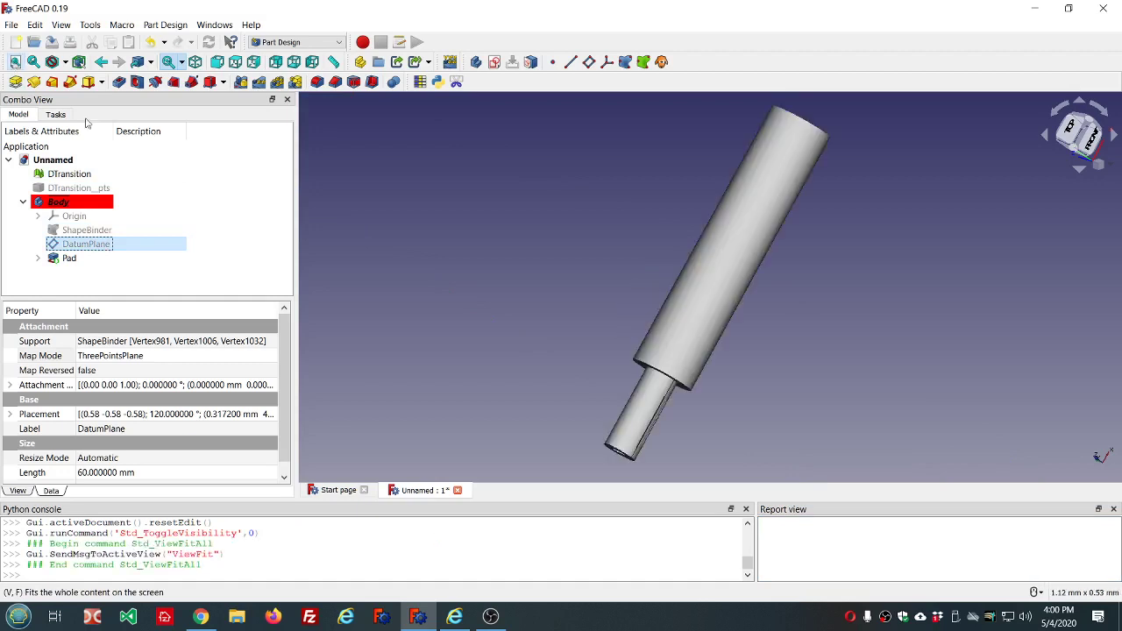
left_click(69, 174)
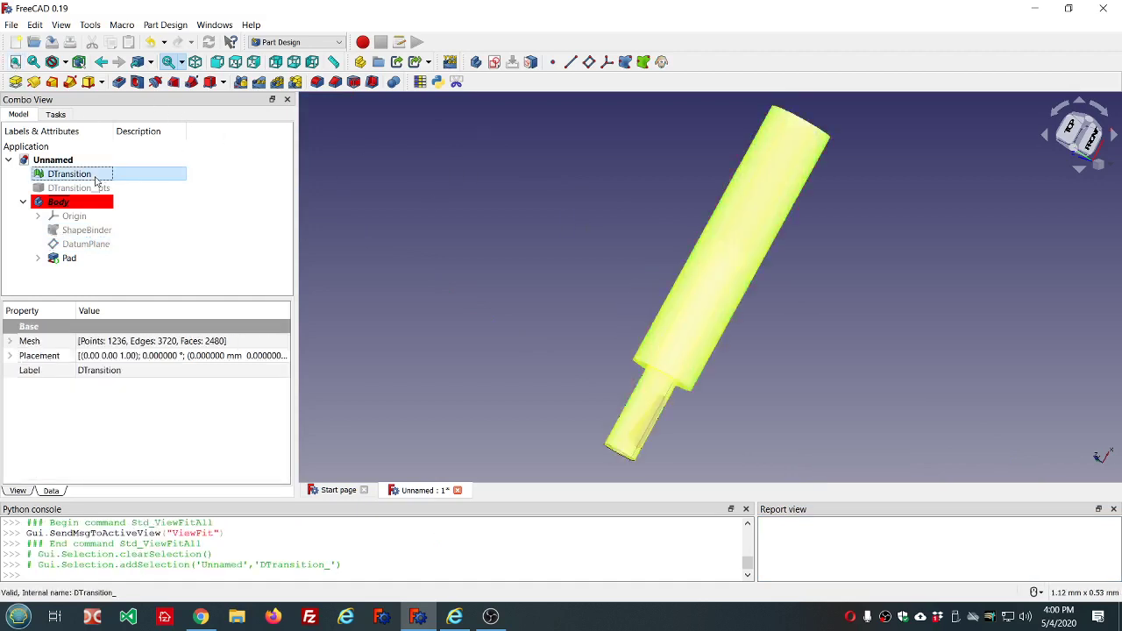
key("space")
middle_click_drag(446, 257, 441, 244)
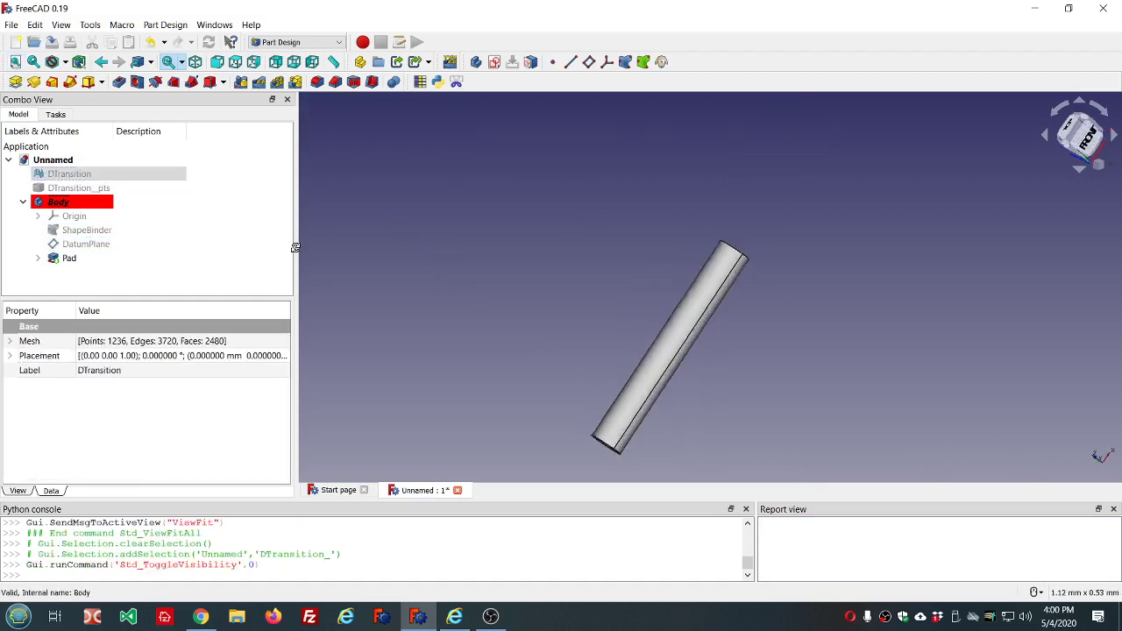
middle_click_drag(865, 286, 909, 310)
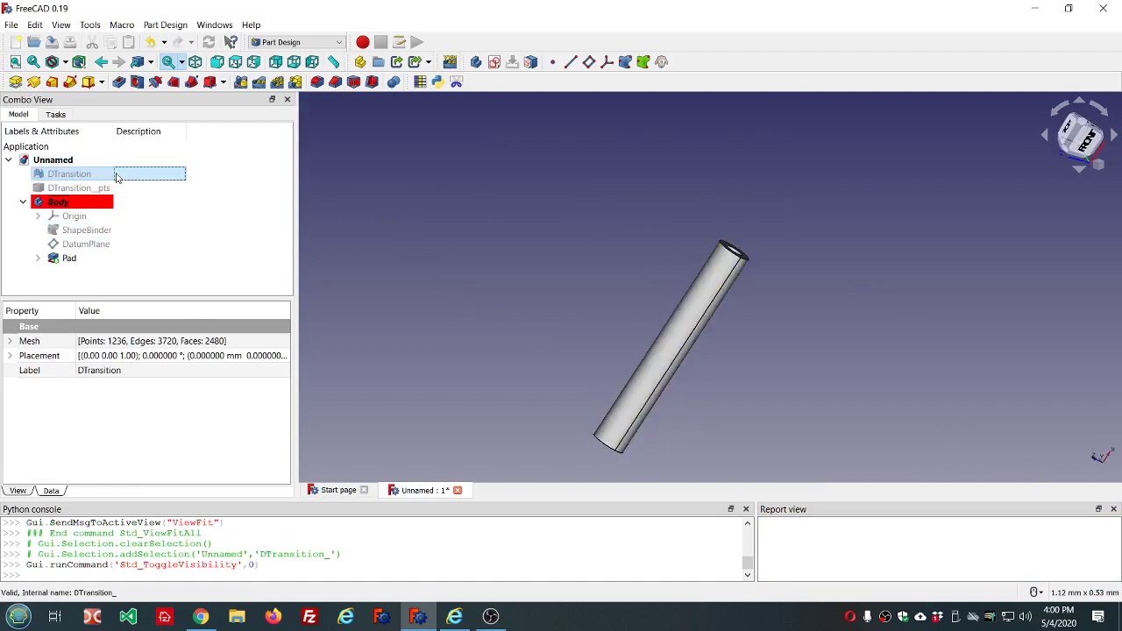
Toggle the DTransition mesh on and off to compare it with the Pad, leaving it visible.
key("space")
key("space")
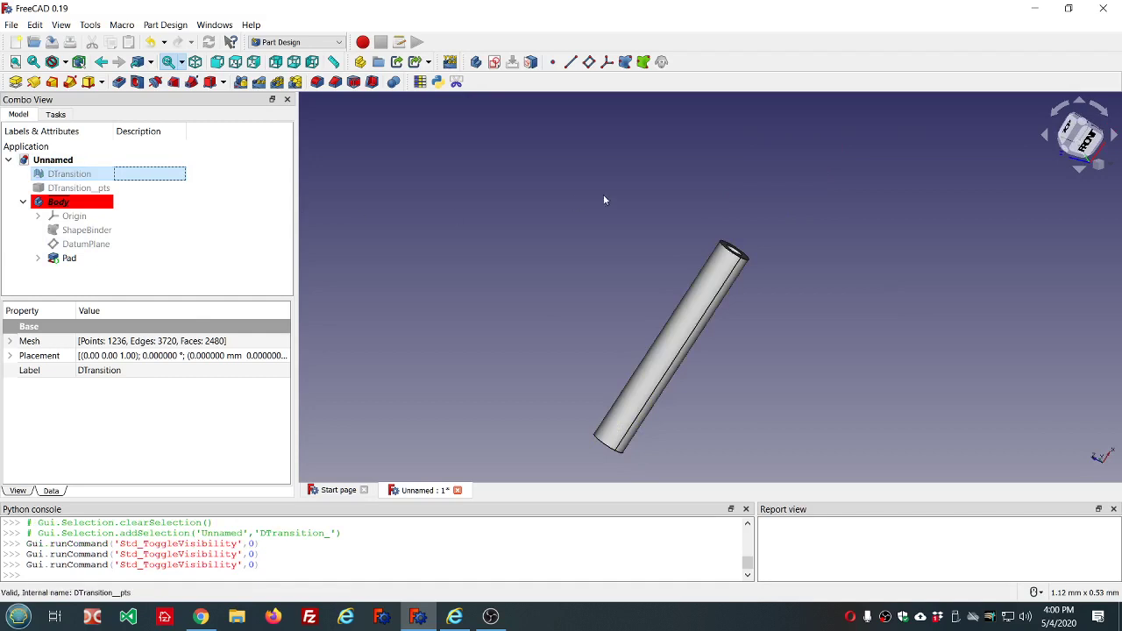
middle_click_drag(794, 235, 767, 263)
key("space")
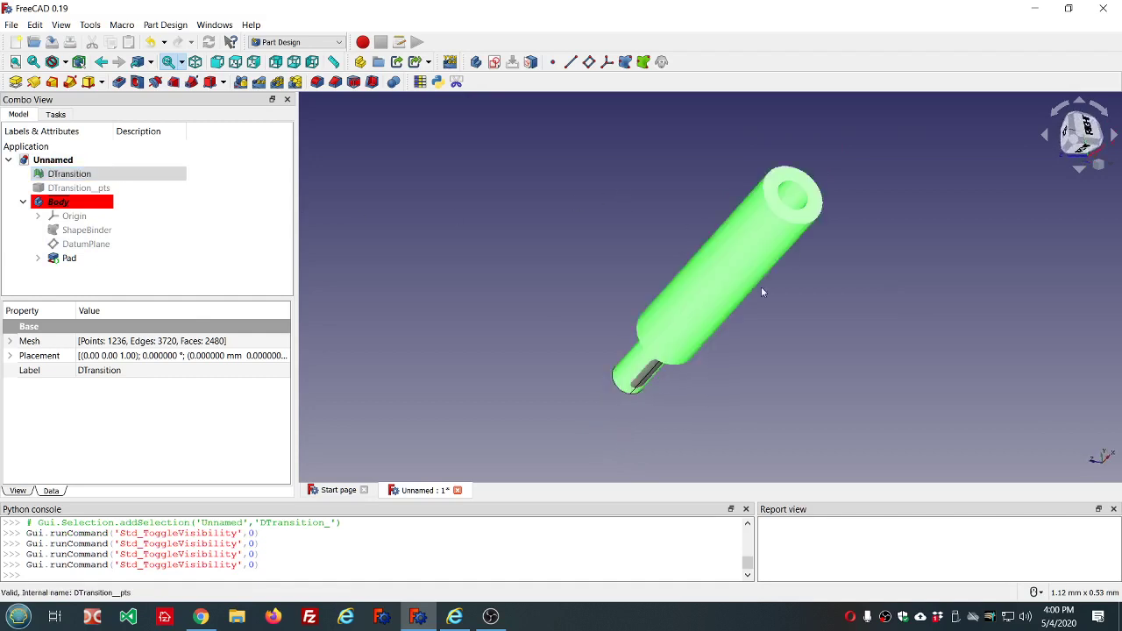
middle_click_drag(911, 289, 838, 325)
key("space")
key("space")
key("space")
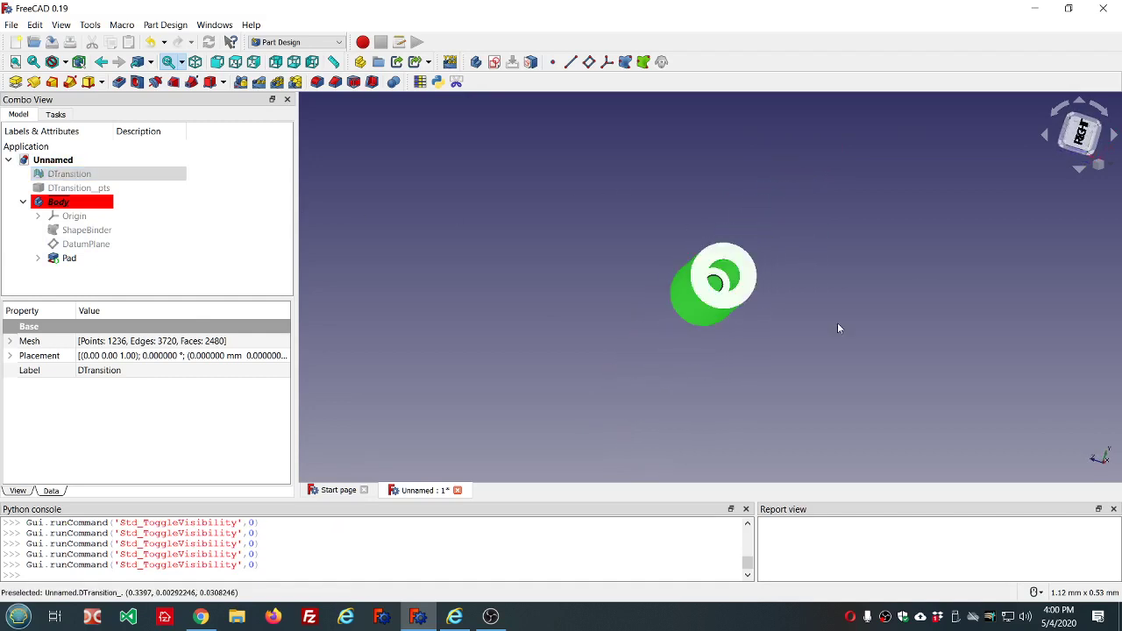
key("space")
key("space")
middle_click_drag(838, 328, 549, 206)
key("space")
middle_click_drag(874, 323, 784, 316)
key("space")
key("space")
key("space")
key("space")
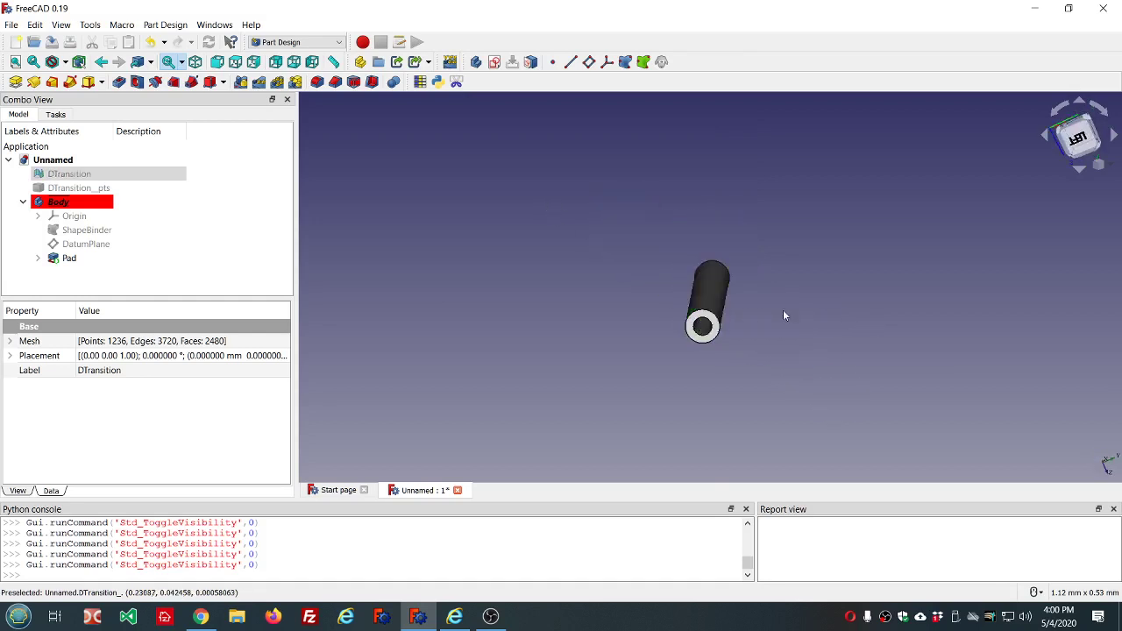
middle_click_drag(791, 305, 709, 310)
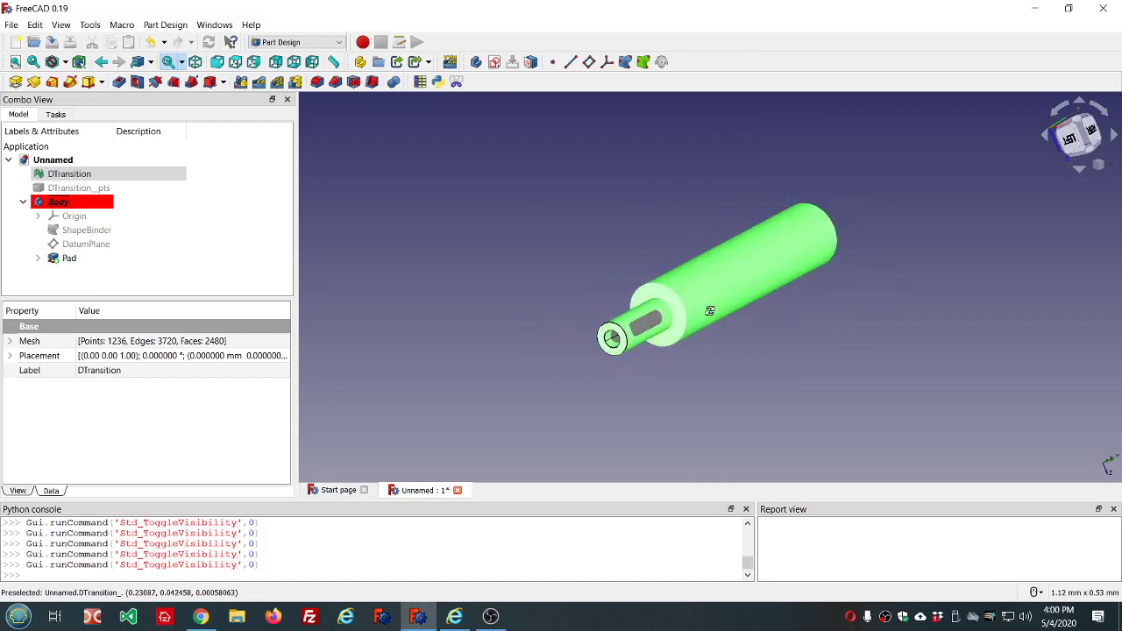
scroll(694, 374, "up", 2)
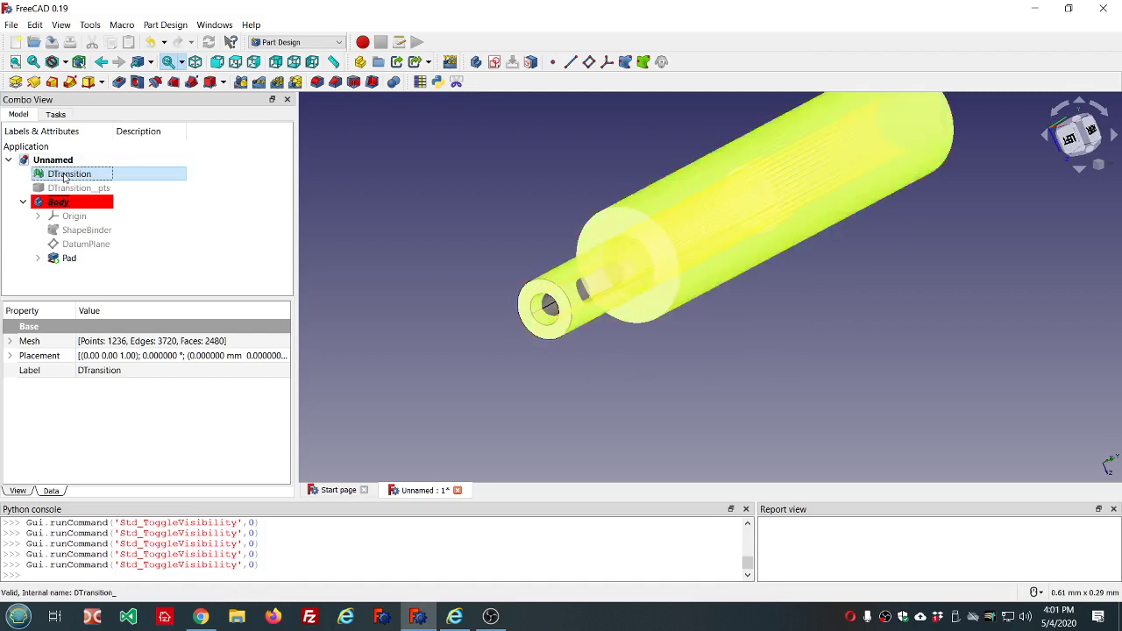
Hide the DTransition mesh and show the ShapeBinder around the padded tube.
key("space")
left_click(90, 231)
key("space")
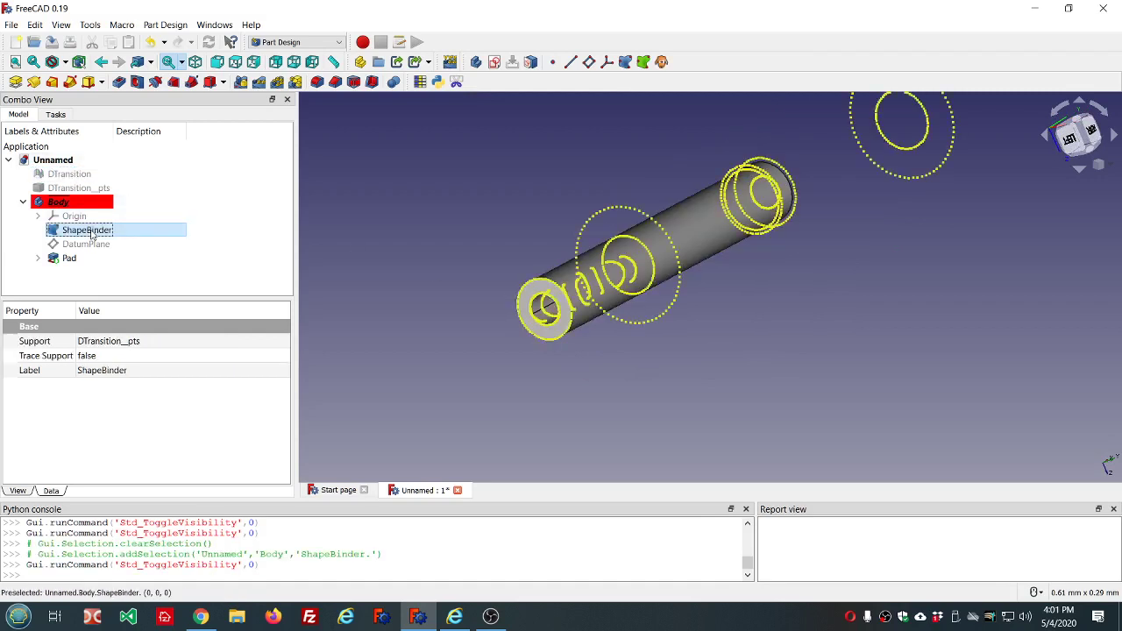
middle_click_drag(729, 311, 723, 310)
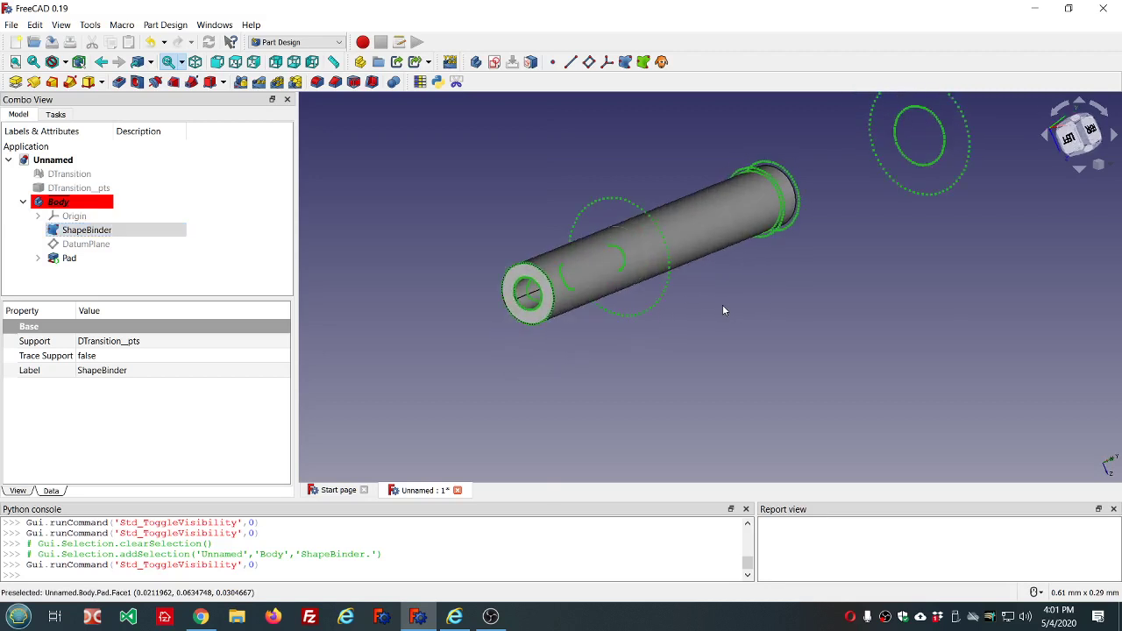
scroll(723, 310, "down", 2)
scroll(931, 259, "up", 2)
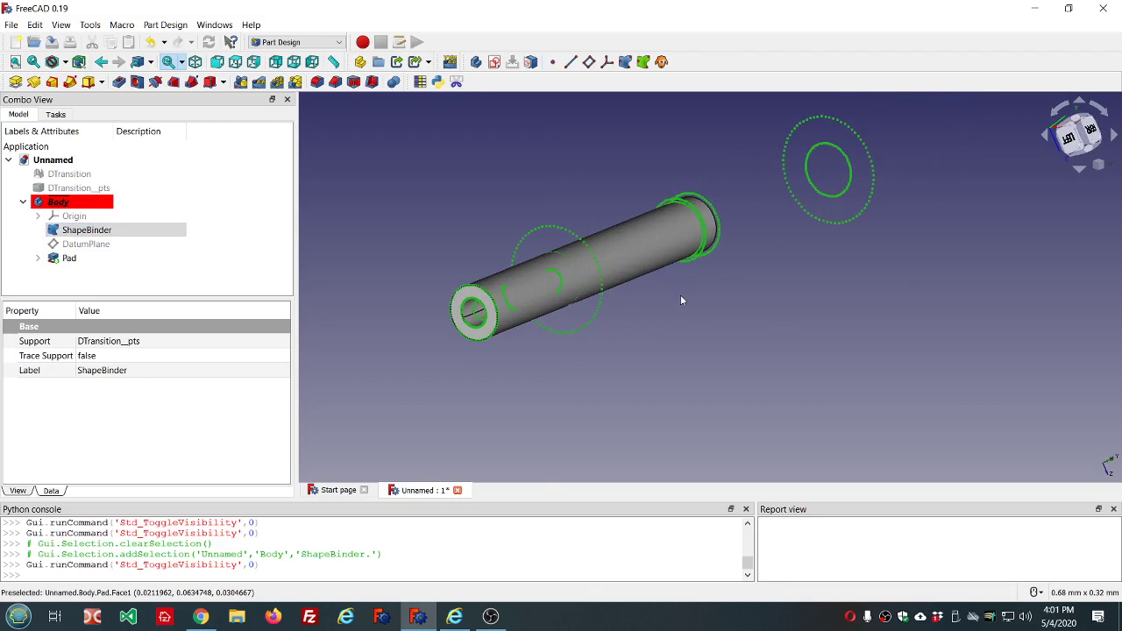
mouse_move(935, 244)
middle_mouse_down()
mouse_move(921, 251)
mouse_move(936, 249)
middle_mouse_up()
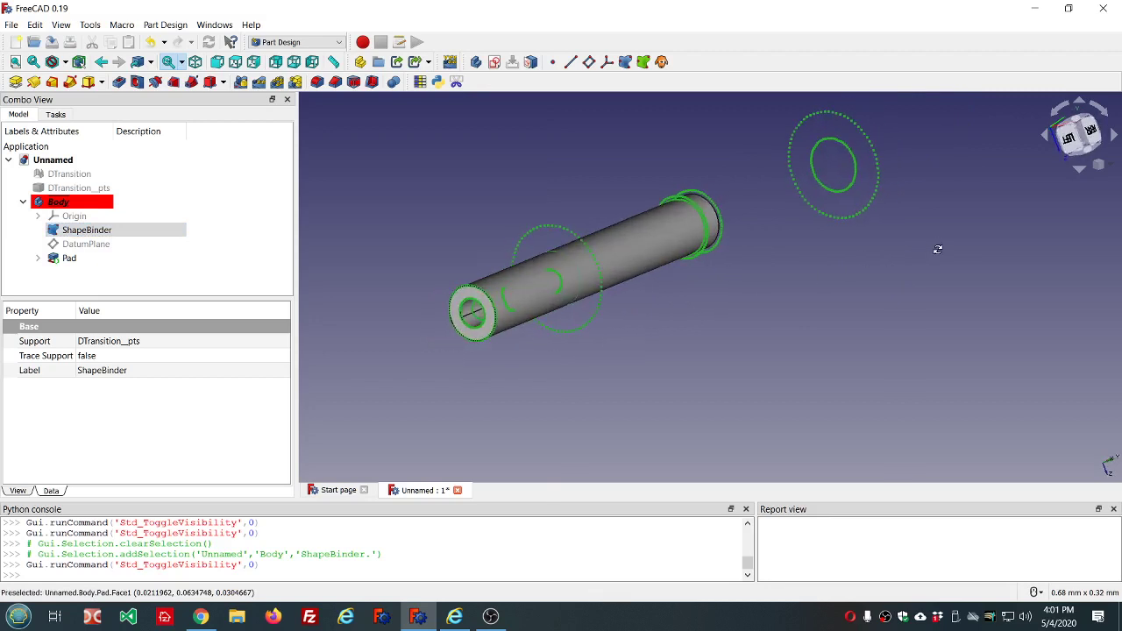
Toggle the DatumPlane's visibility to check its position, leaving it hidden.
left_click(87, 245)
key("space")
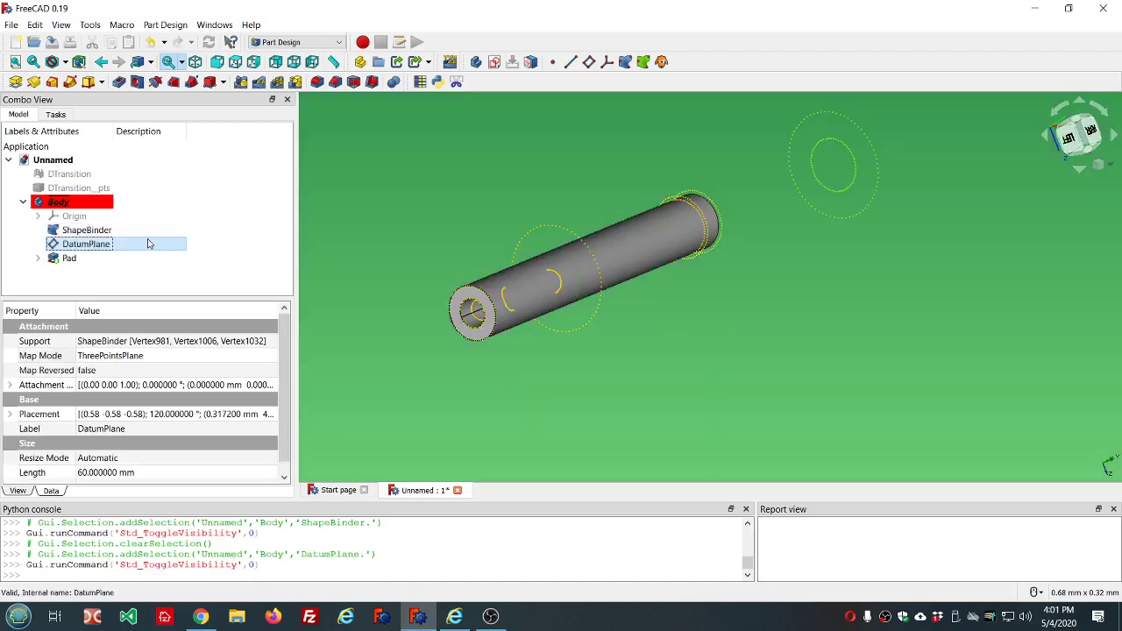
key("space")
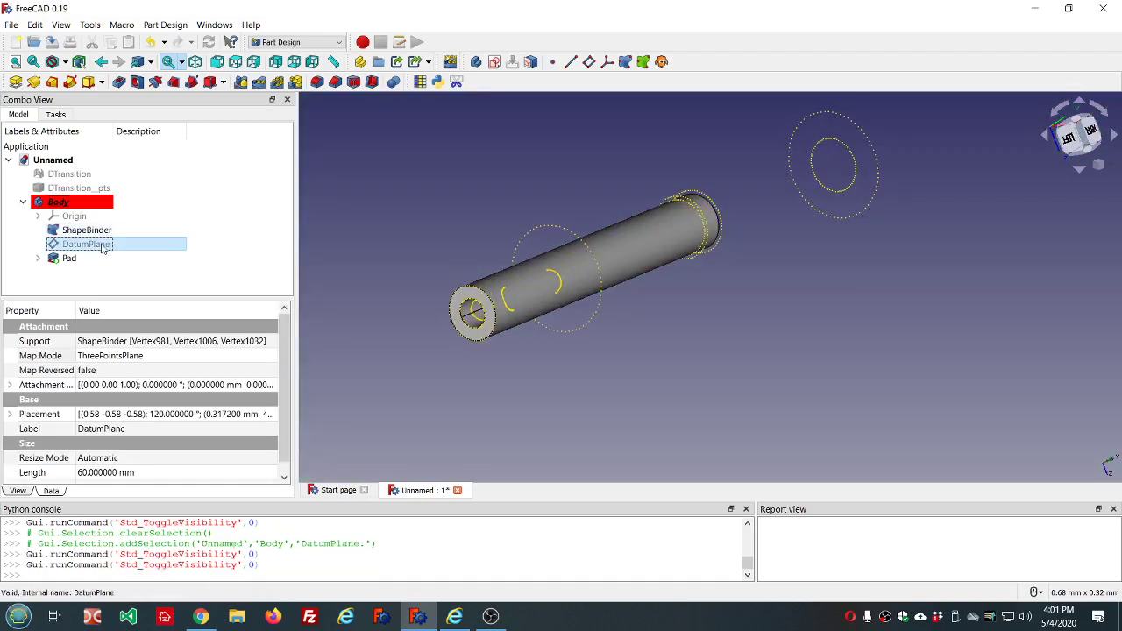
key("space")
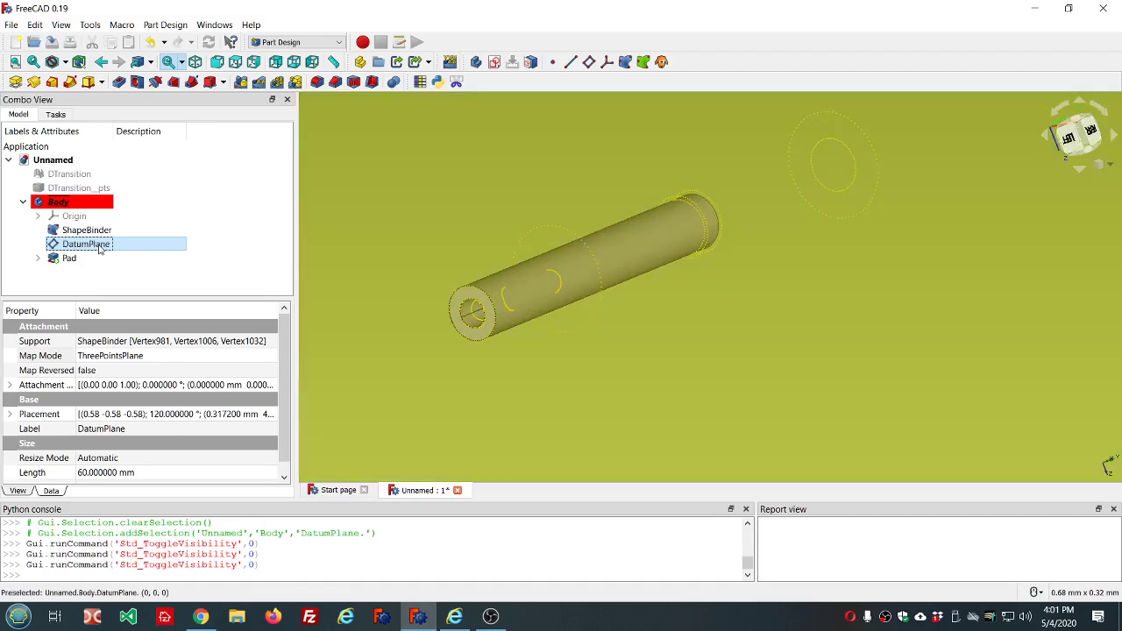
scroll(527, 209, "down", 5)
scroll(527, 213, "down", 4)
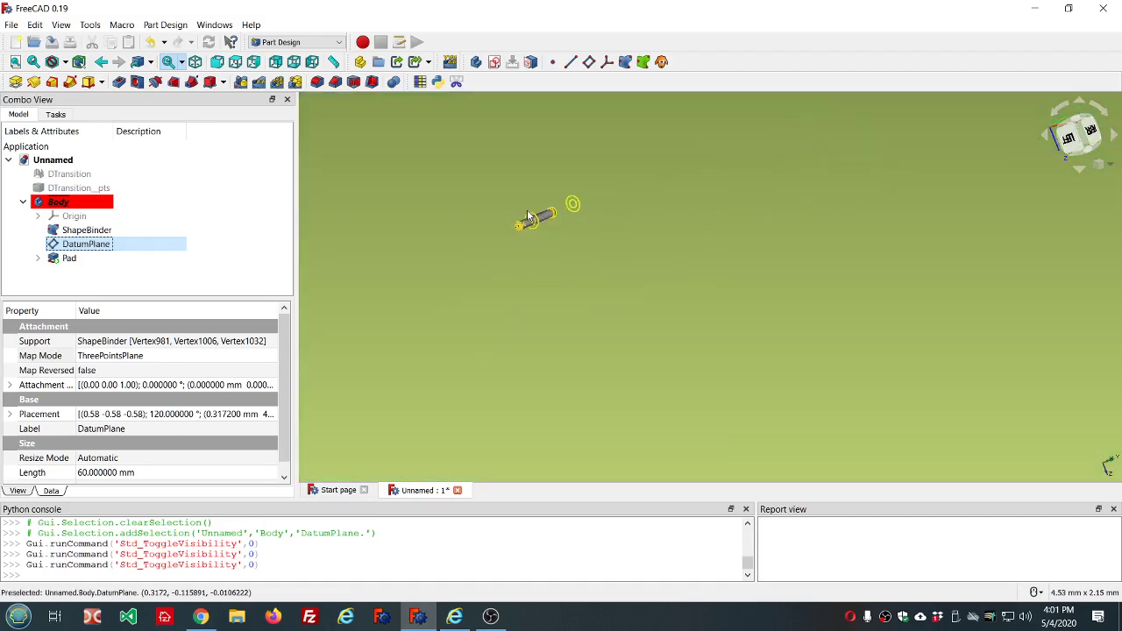
scroll(526, 213, "up", 5)
scroll(527, 213, "up", 2)
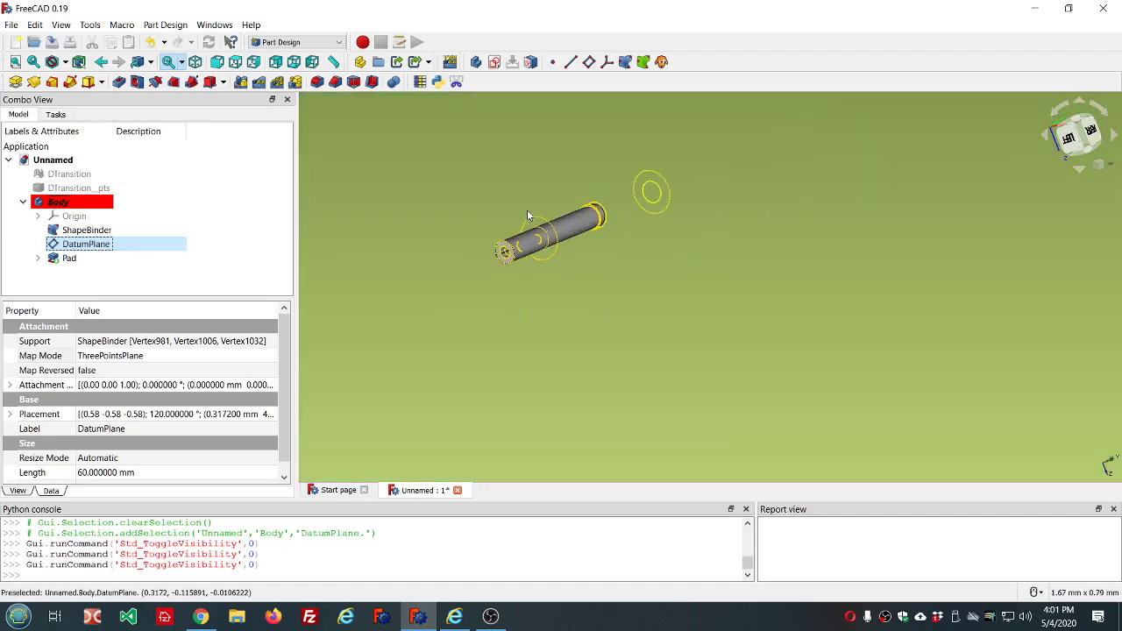
key("space")
scroll(421, 217, "up", 5)
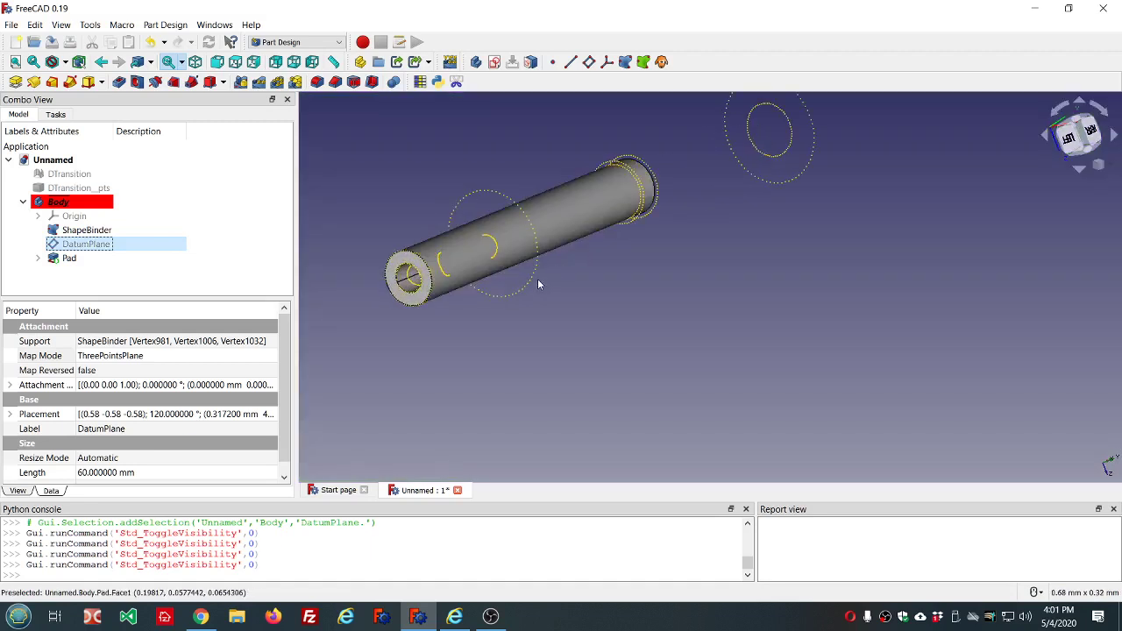
Create DatumPlane001 through three vertices on the ShapeBinder outline.
left_click(517, 209)
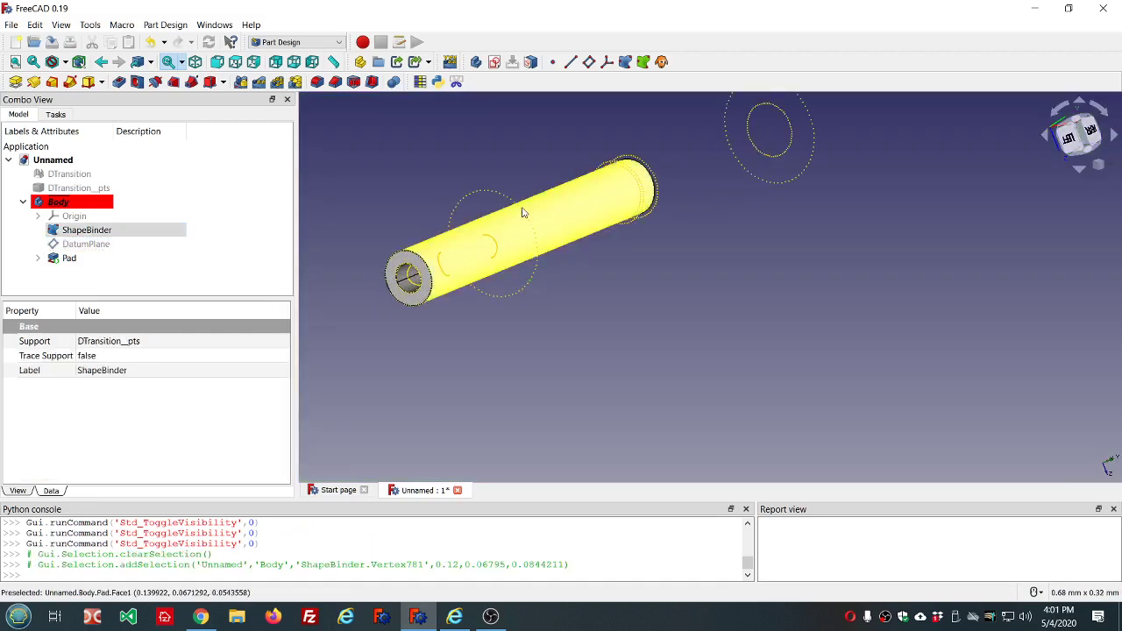
left_click(516, 208, "ctrl")
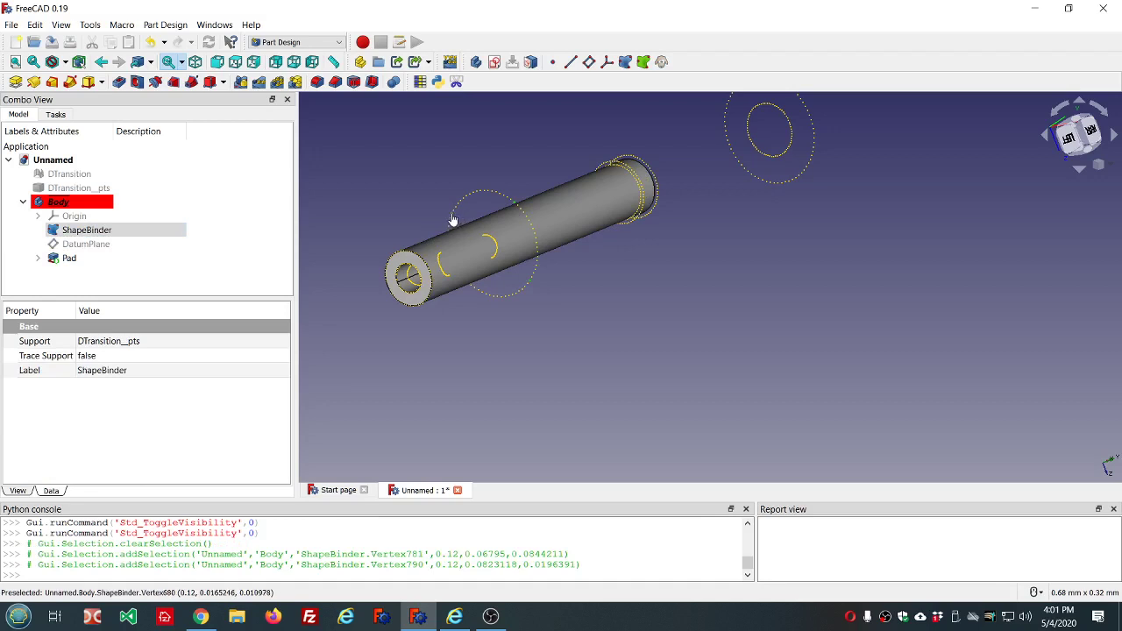
left_click(453, 219, "ctrl")
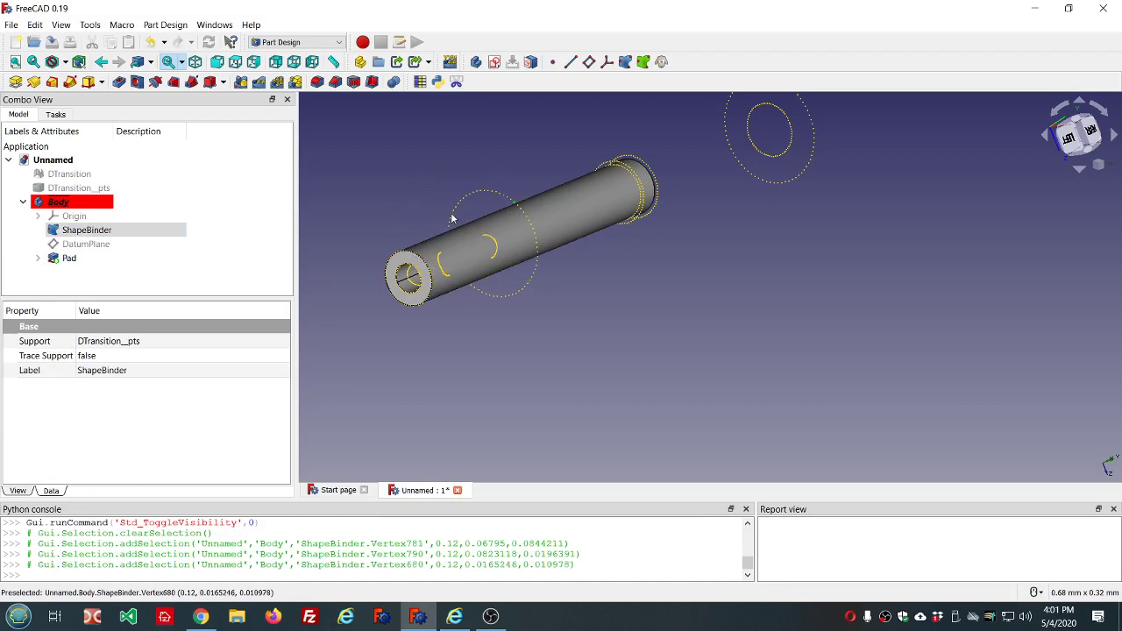
left_click(588, 62)
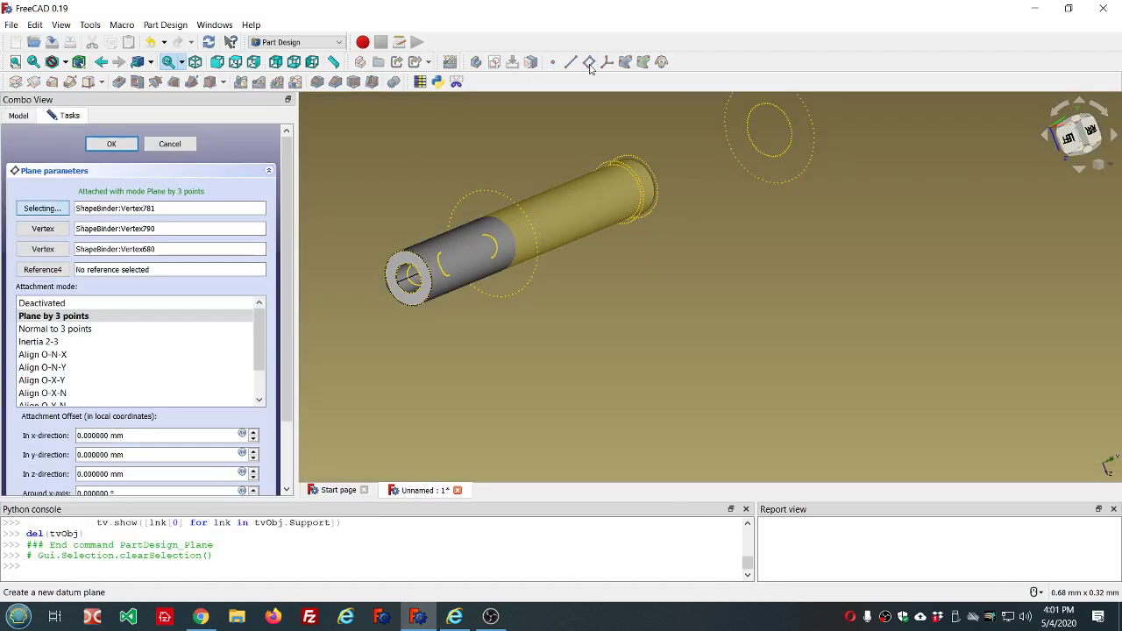
left_click(109, 145)
scroll(645, 214, "down", 5)
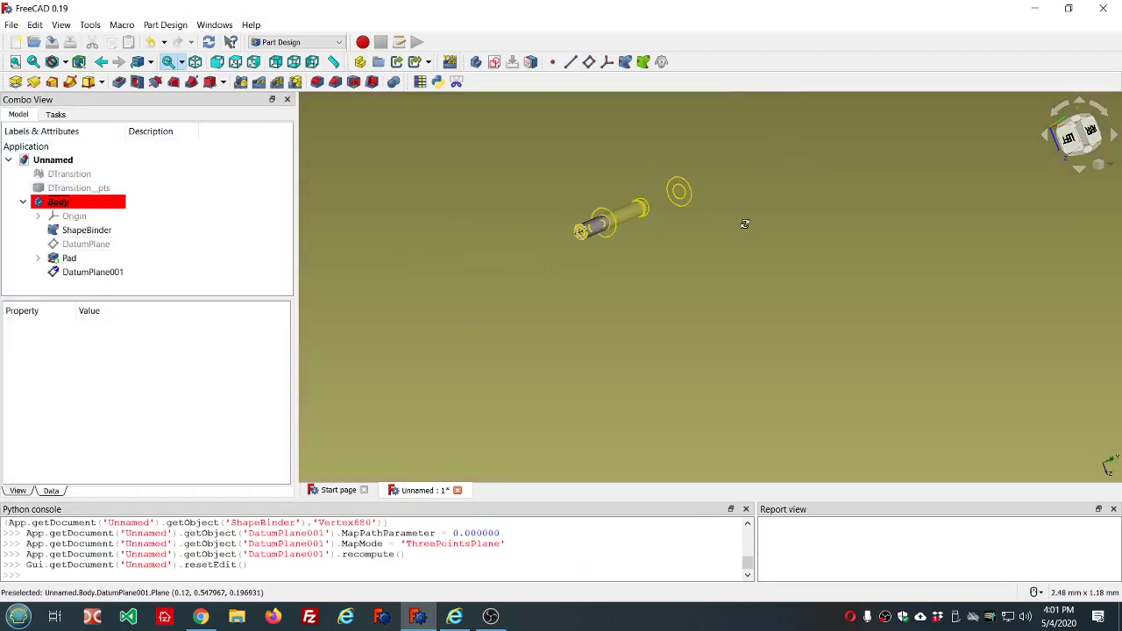
middle_click_drag(744, 225, 581, 348)
scroll(653, 222, "up", 3)
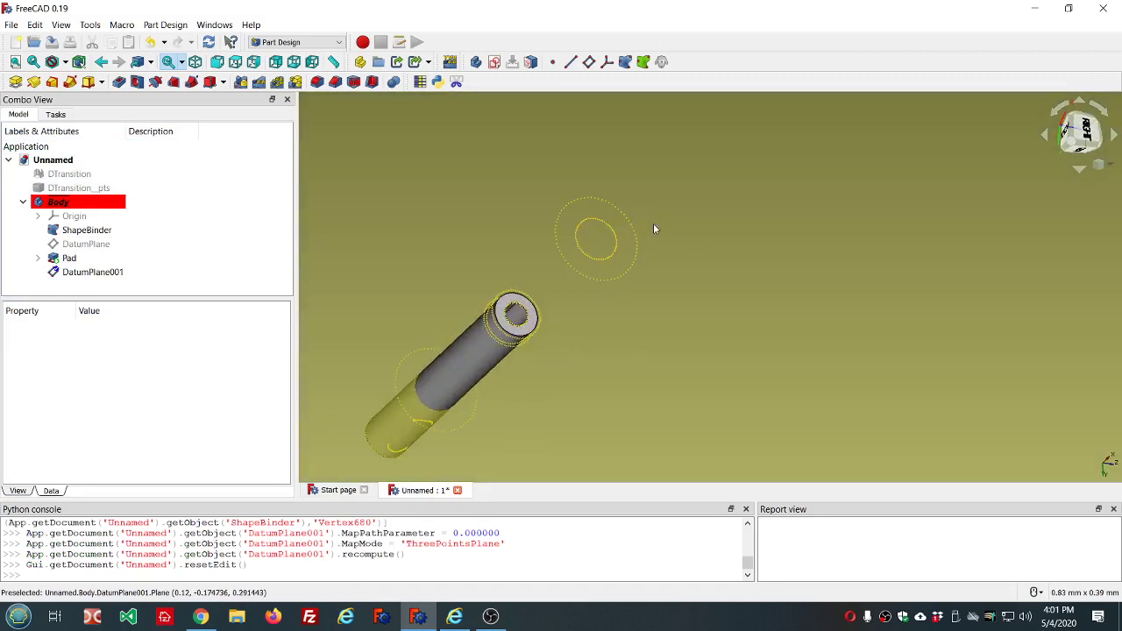
scroll(653, 229, "up", 2)
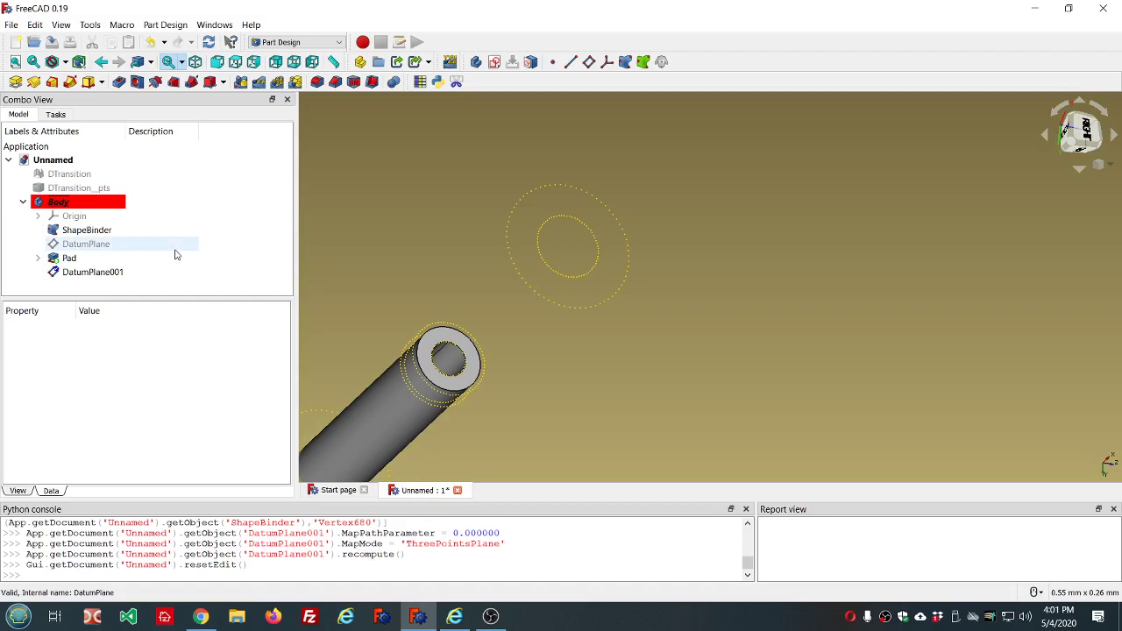
Hide DatumPlane001 and select three vertices on the far ShapeBinder ring.
left_click(115, 272)
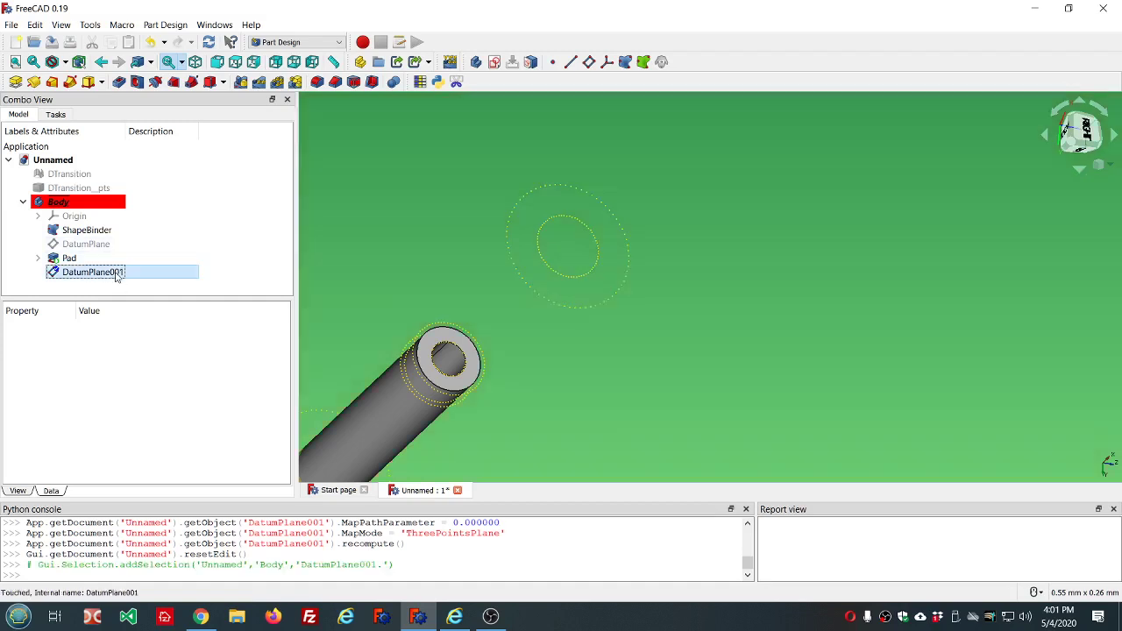
key("space")
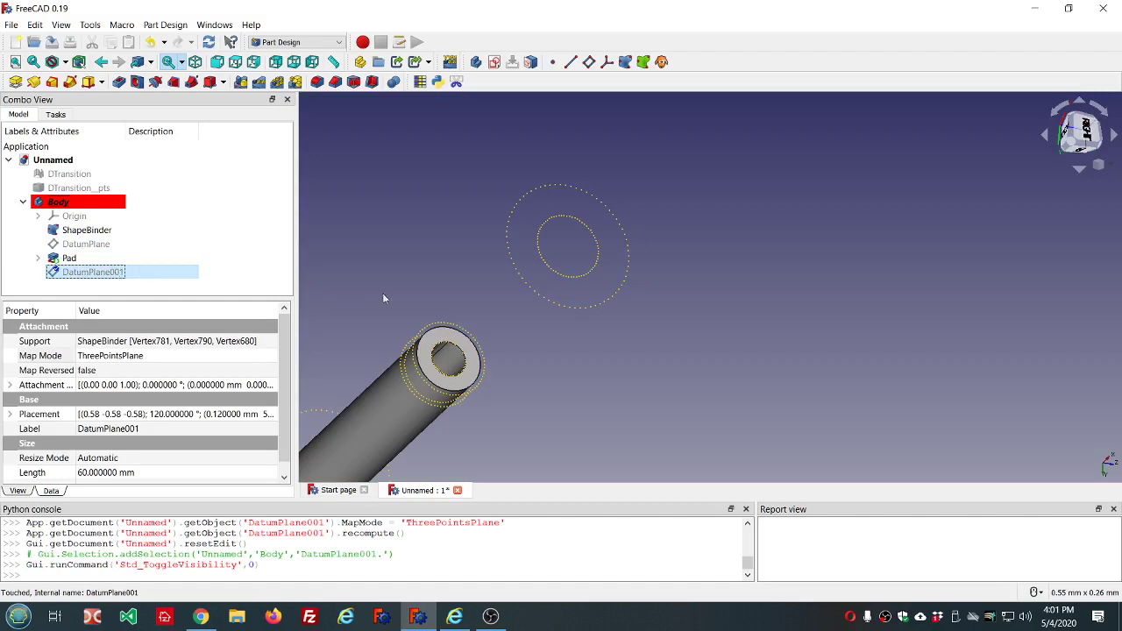
left_click(536, 258)
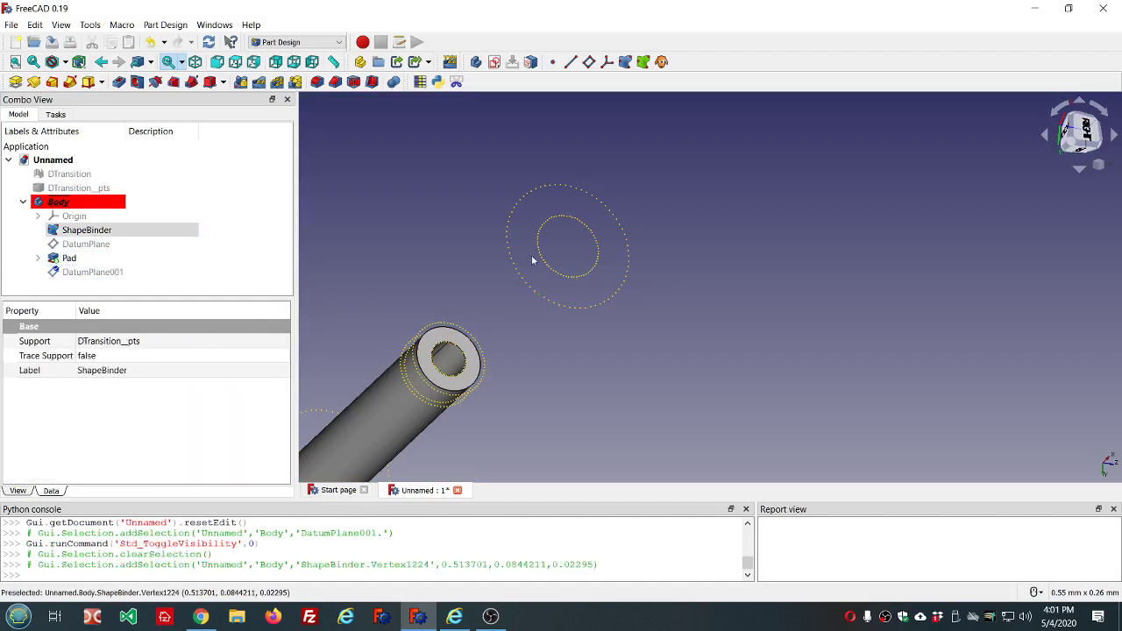
left_click(518, 207, "ctrl")
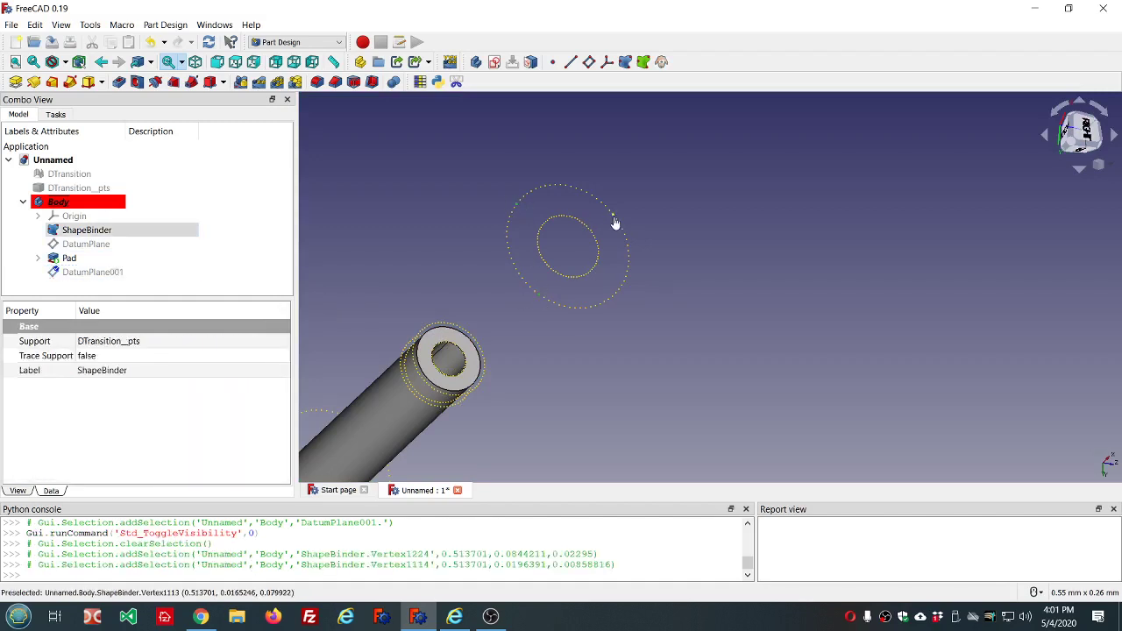
left_click(606, 210, "ctrl")
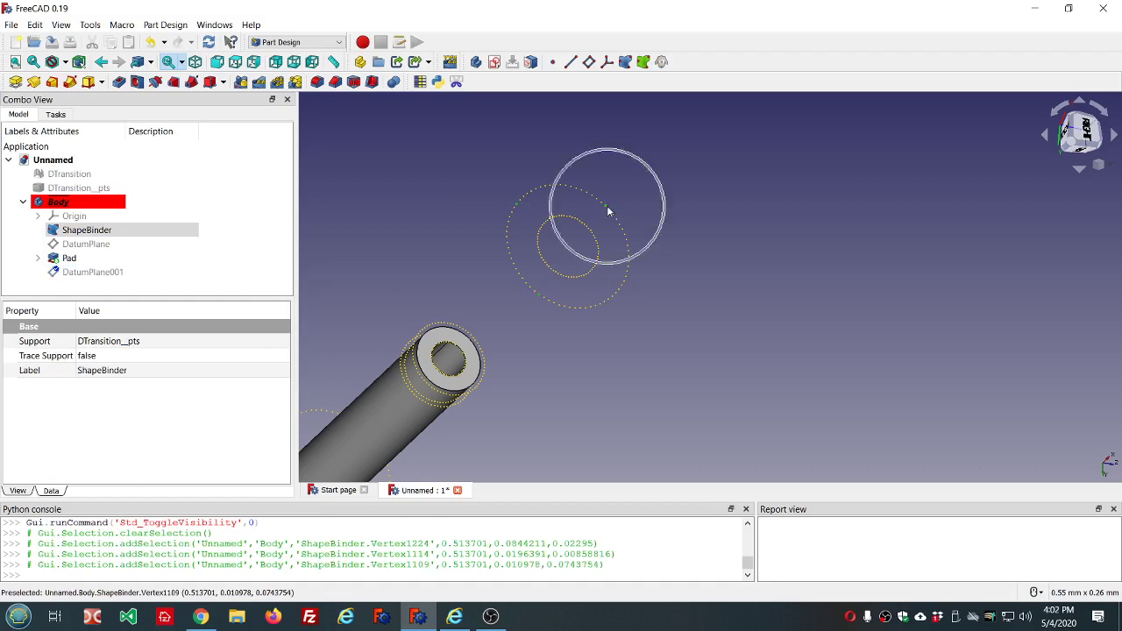
Create an empty Sketch001 on the XY_Plane and close the sketcher.
left_click(494, 67)
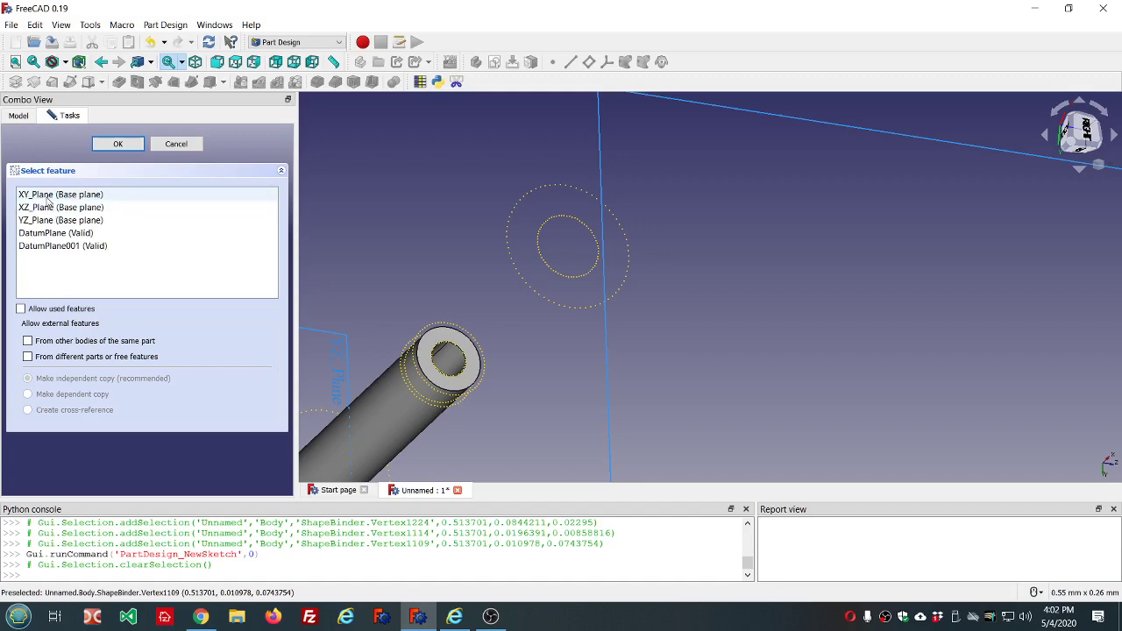
left_click(48, 196)
left_click(117, 144)
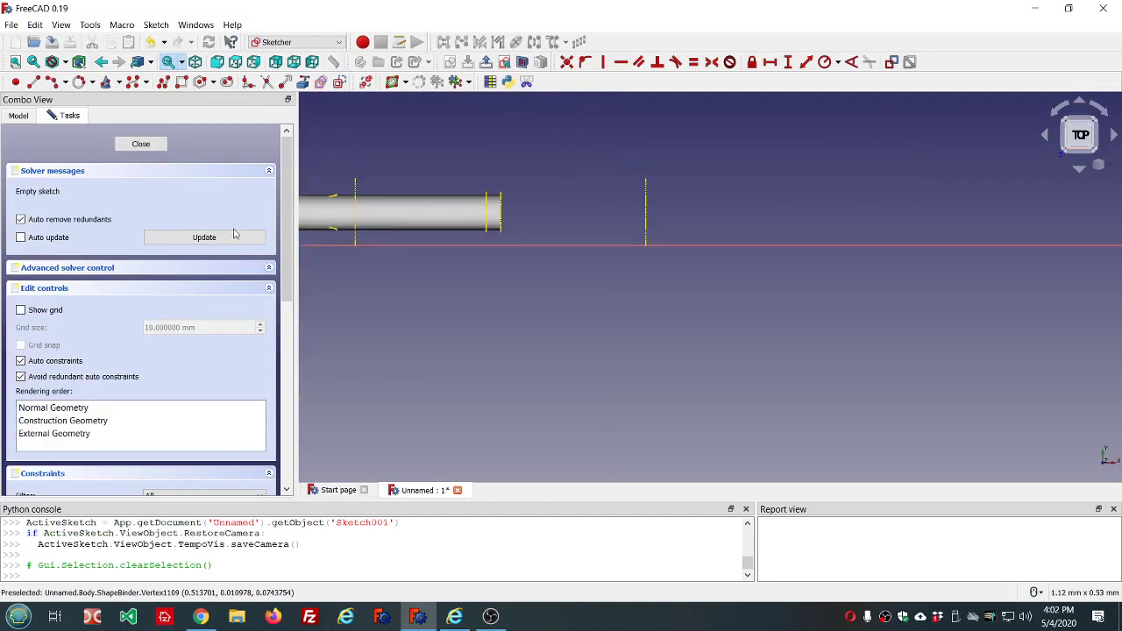
left_click(142, 144)
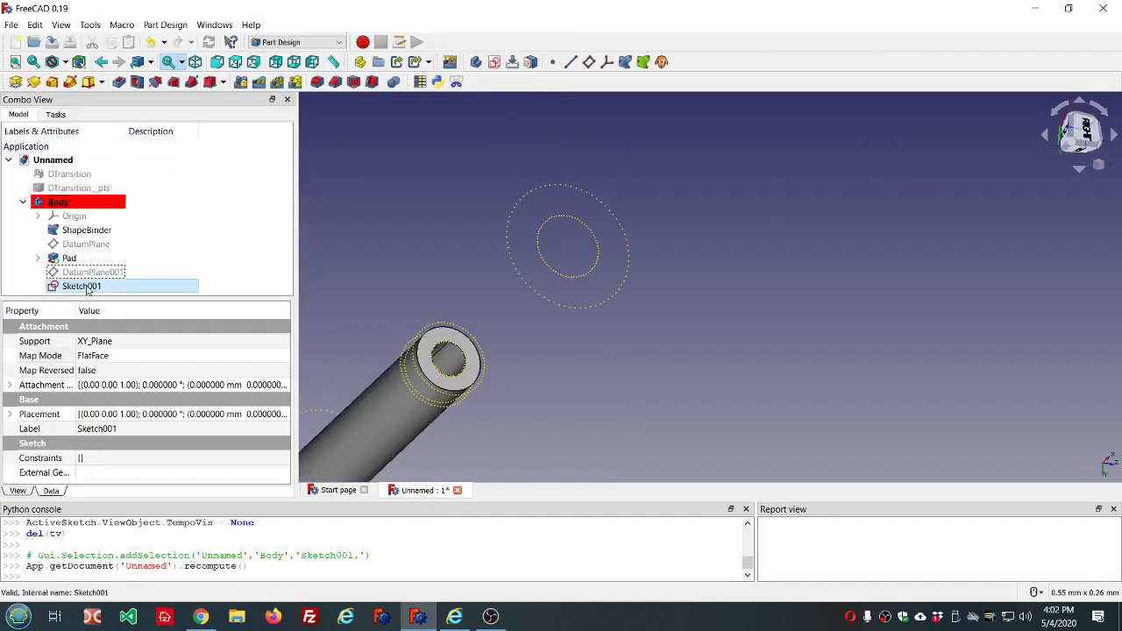
Reattach Sketch001 in Plane by 3 points mode to three ShapeBinder vertices, then open it for editing.
left_click(212, 371)
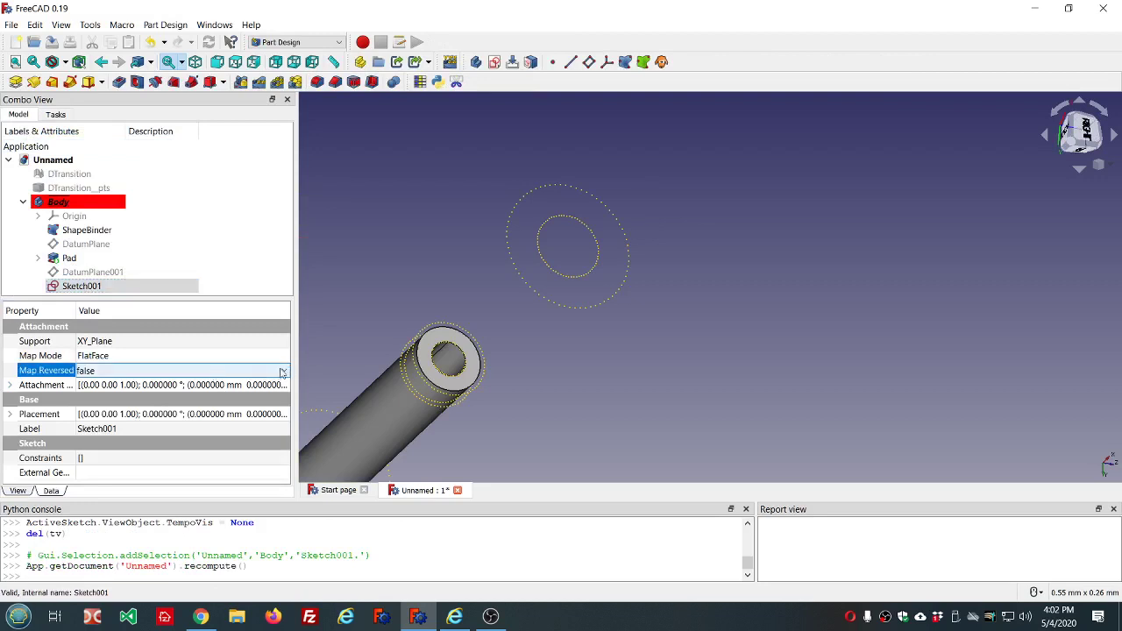
left_click(232, 359)
left_click(281, 357)
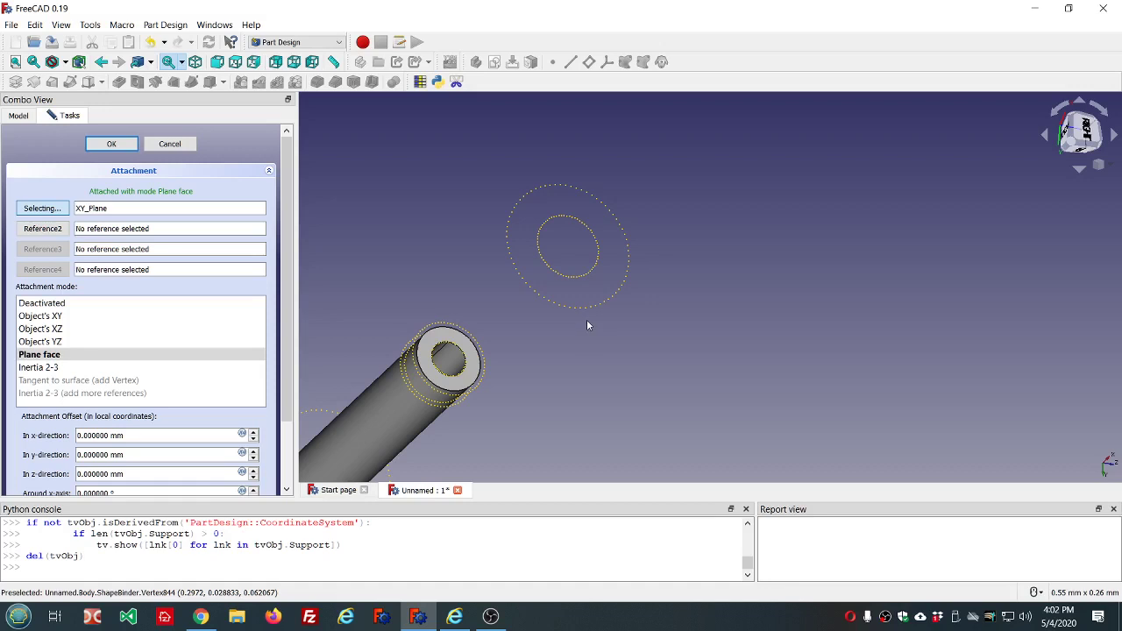
scroll(588, 325, "up", 3)
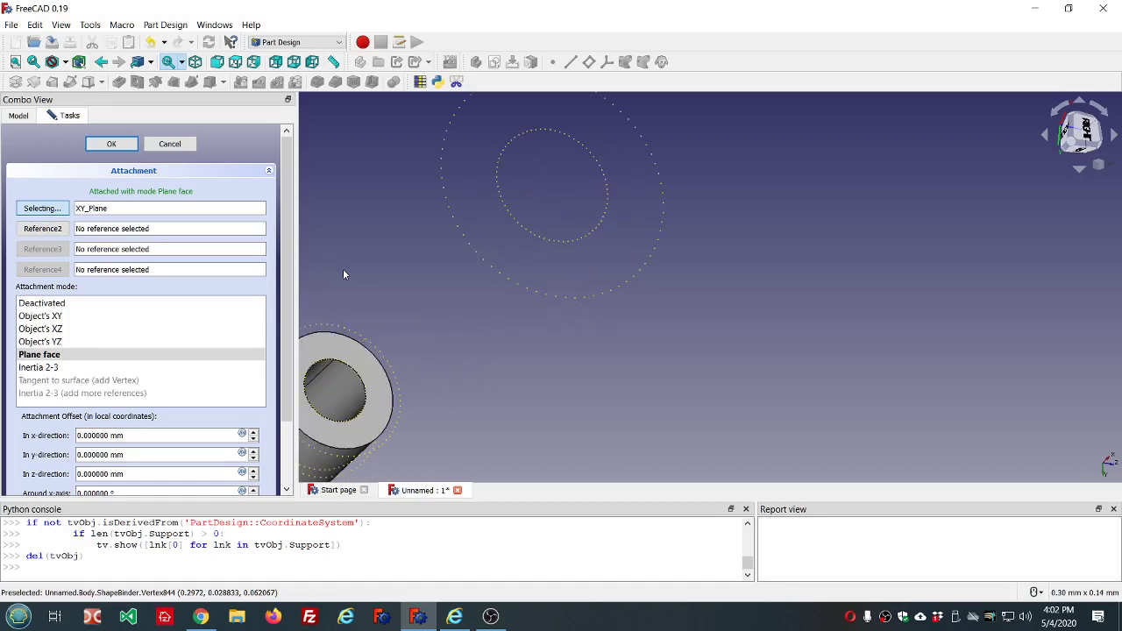
left_click(500, 275)
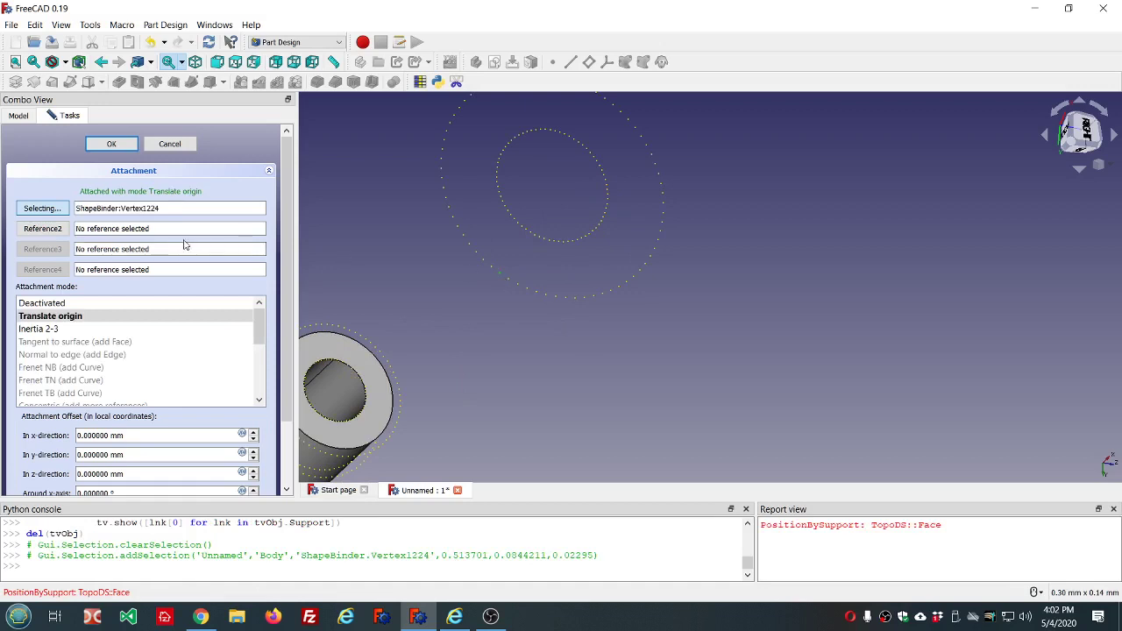
left_click(48, 232)
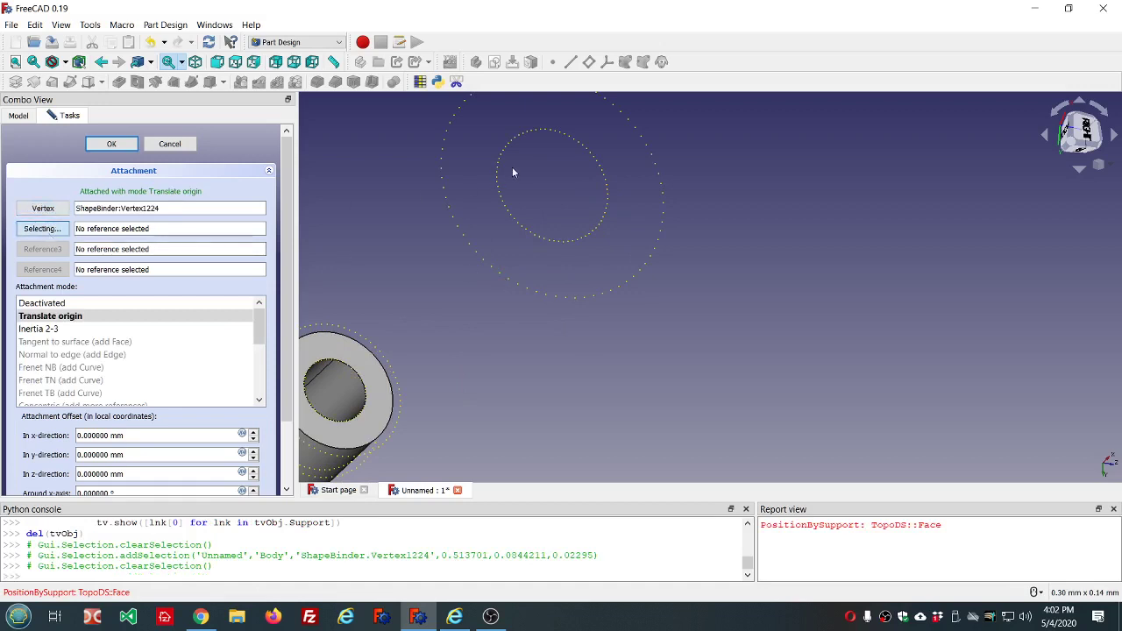
left_click(643, 275)
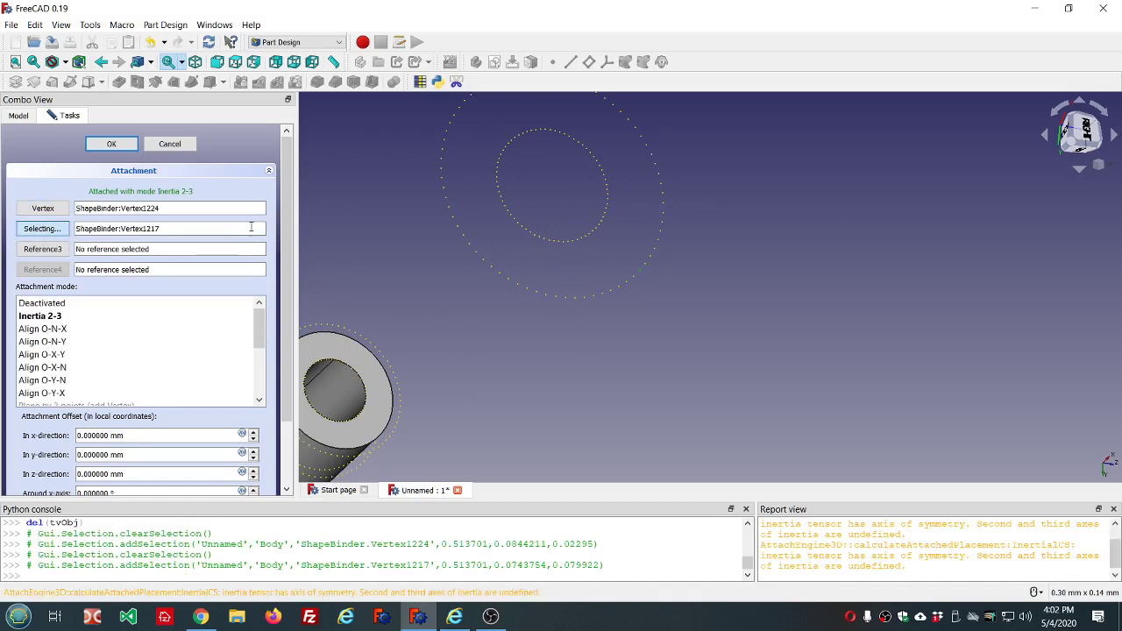
left_click(40, 252)
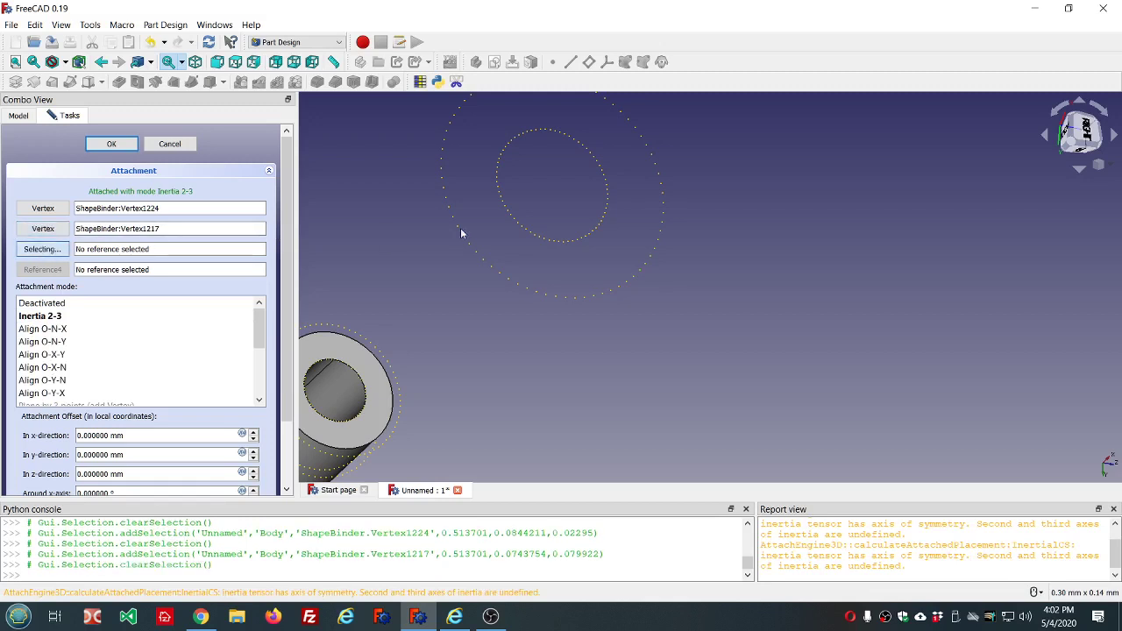
left_click(645, 149)
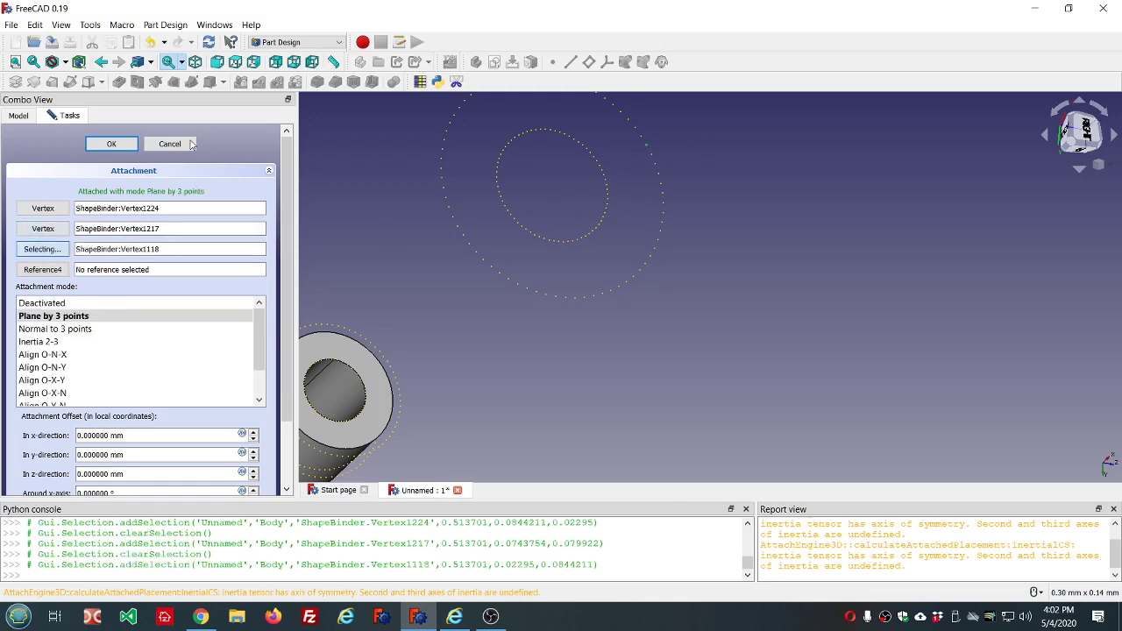
left_click(103, 146)
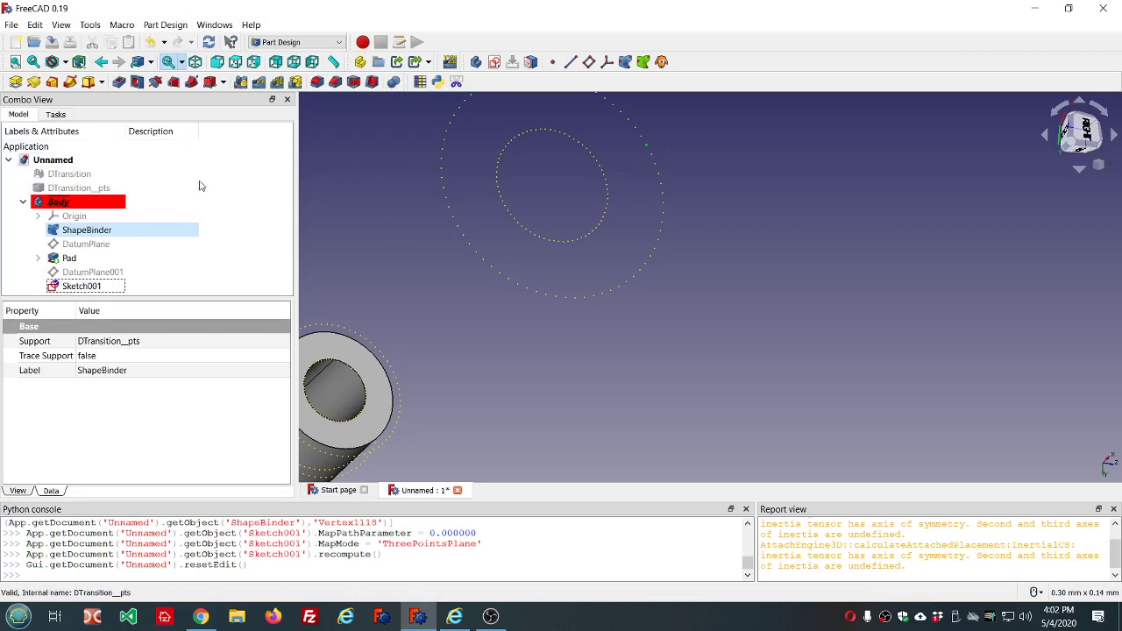
double_click(91, 287)
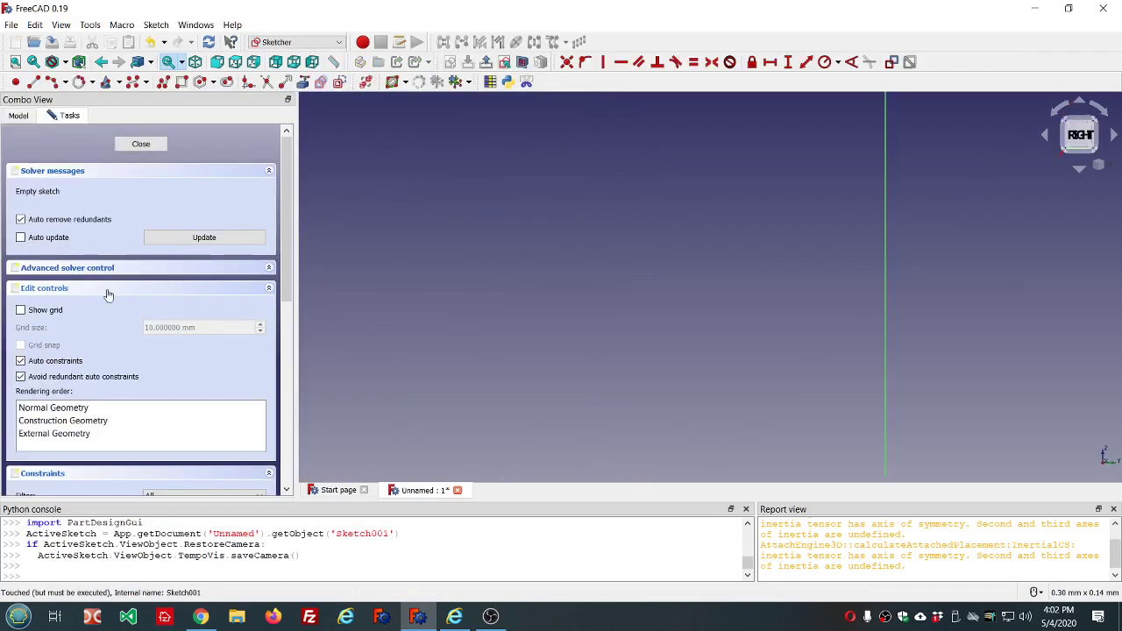
Clear the report log.
scroll(762, 471, "up", 3)
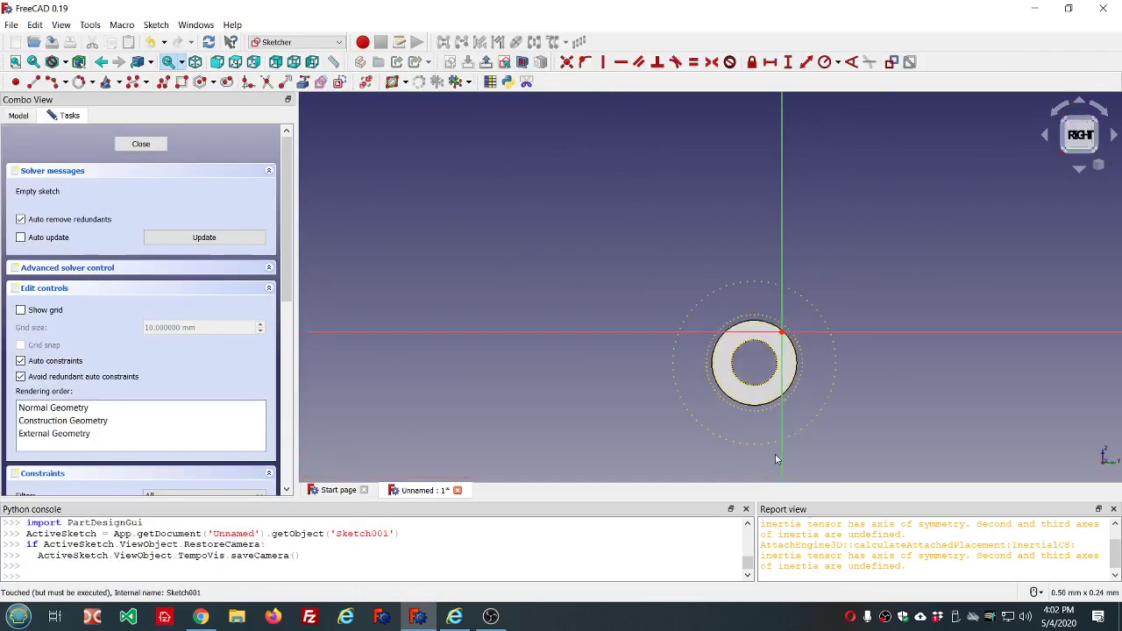
scroll(775, 456, "down", 4)
scroll(905, 470, "up", 2)
middle_click_drag(904, 470, 879, 444)
right_click(935, 561)
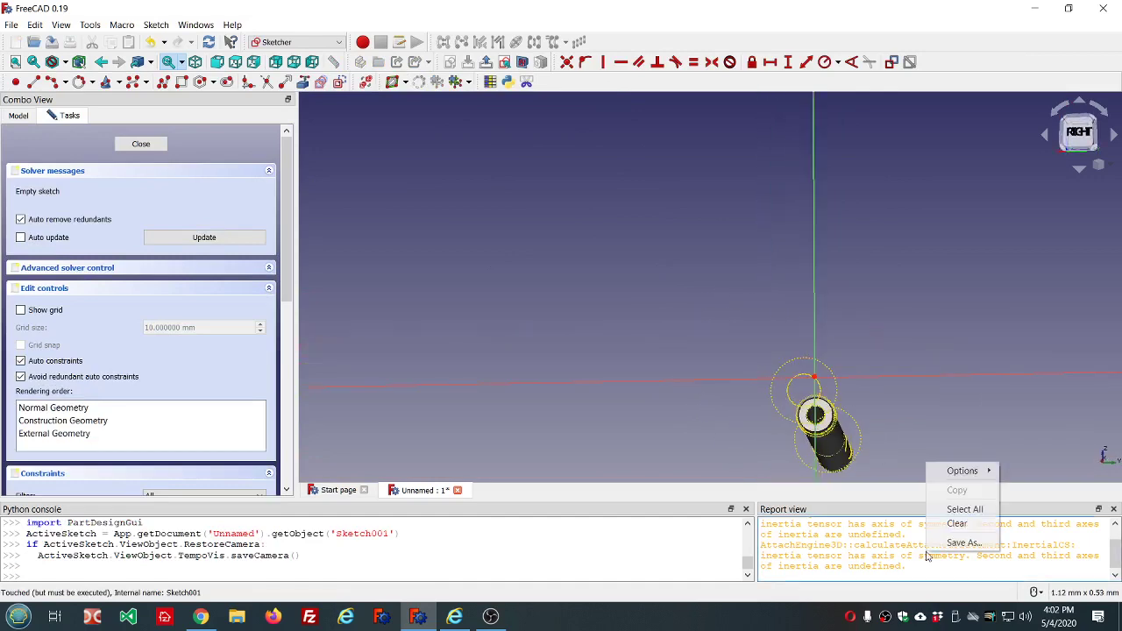
left_click(955, 523)
scroll(880, 432, "down", 1)
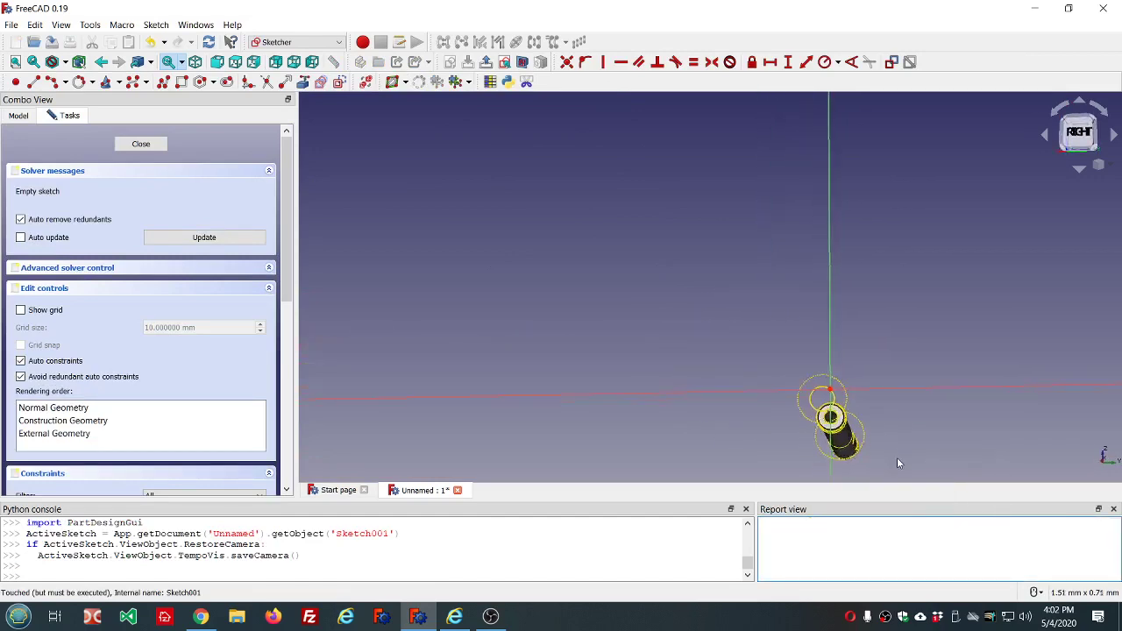
scroll(897, 458, "up", 5)
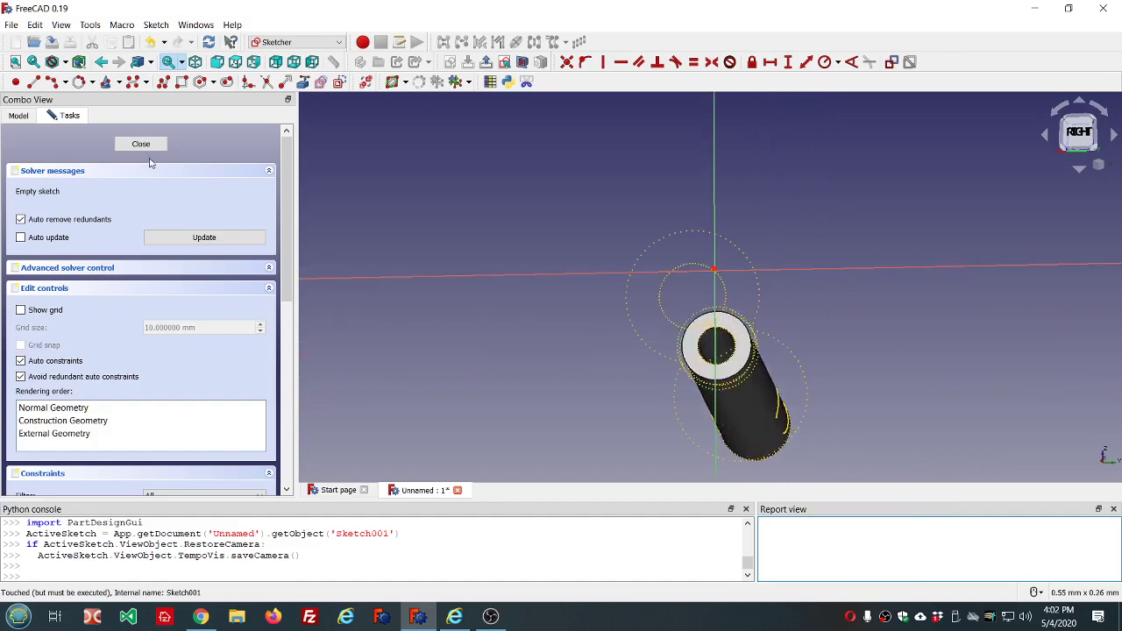
Toggle DatumPlane001 on and off to compare it with Sketch001, leaving it hidden.
left_click(30, 120)
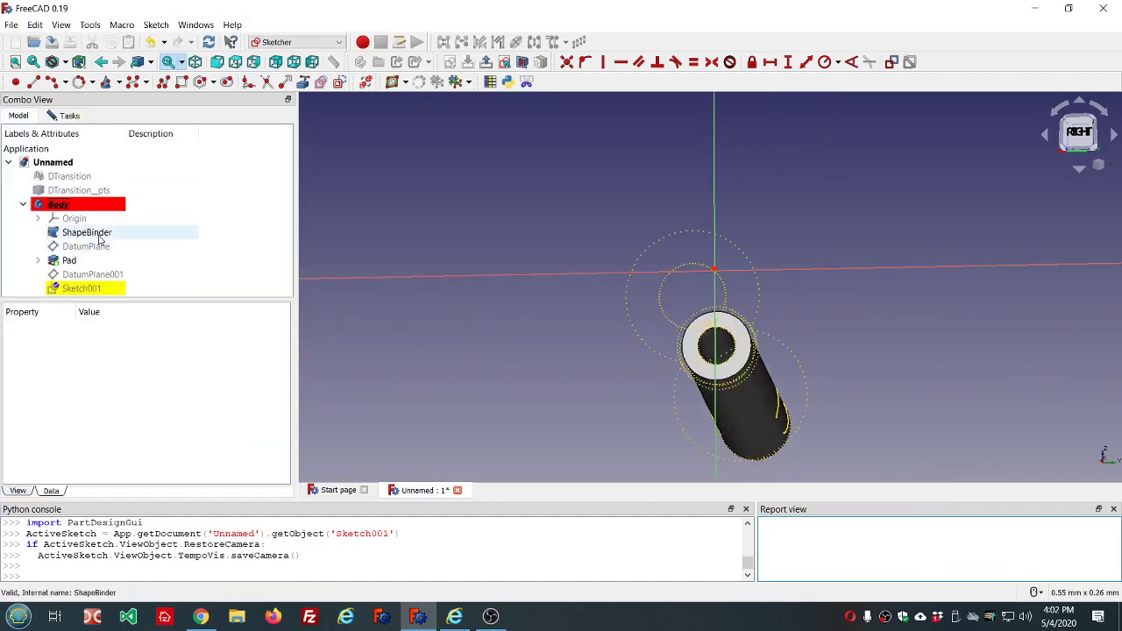
left_click(105, 277)
key("space")
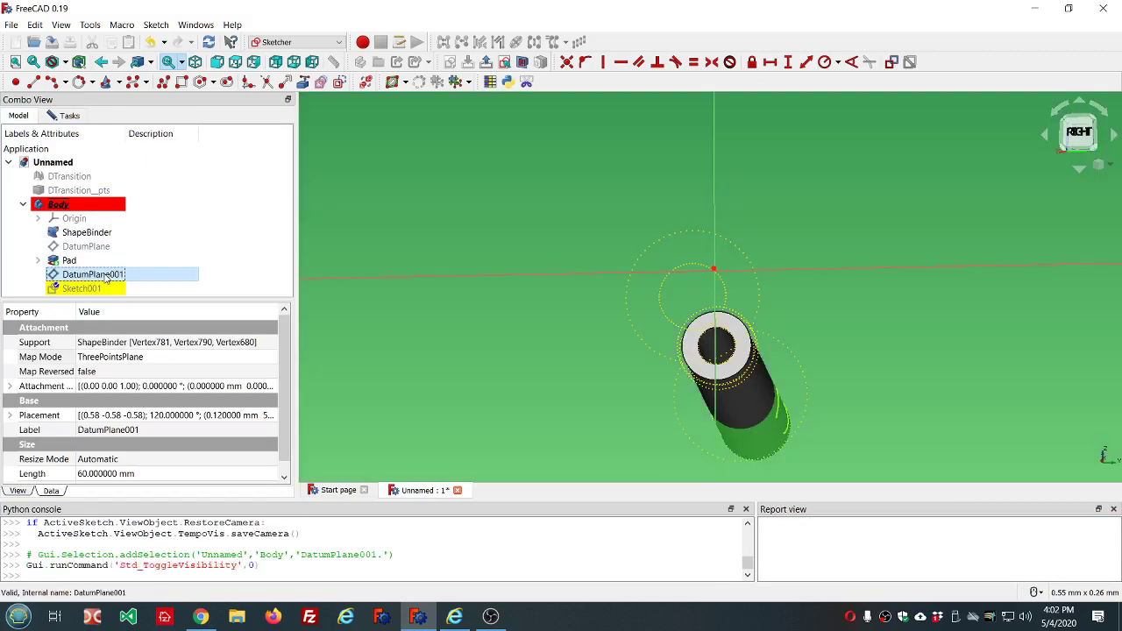
scroll(361, 226, "down", 5)
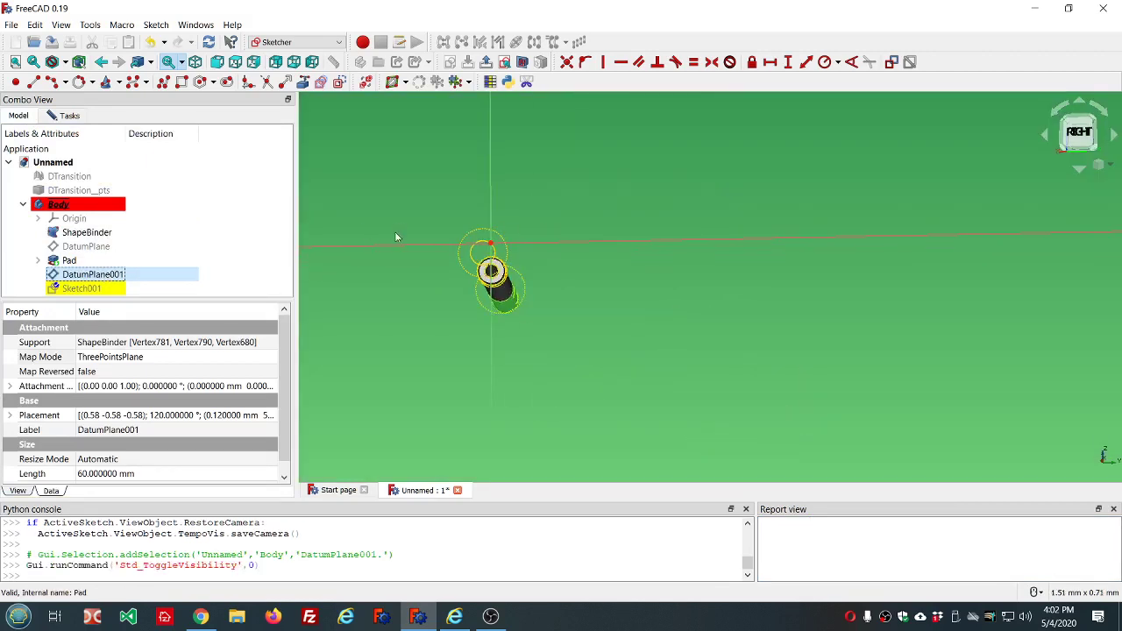
middle_click_drag(437, 237, 544, 259)
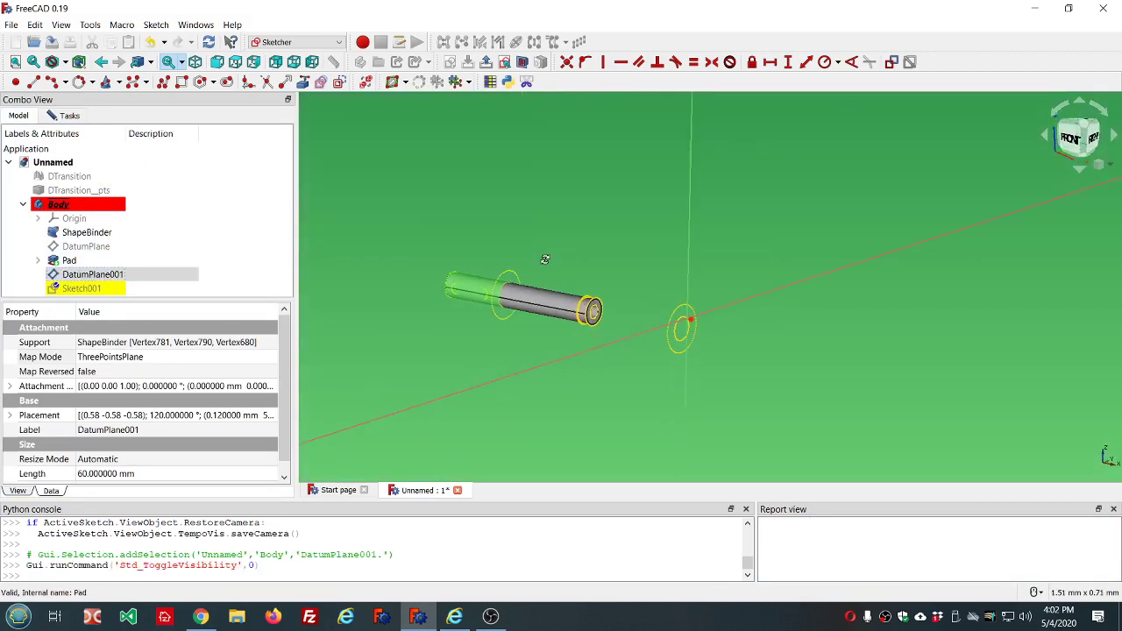
key("space")
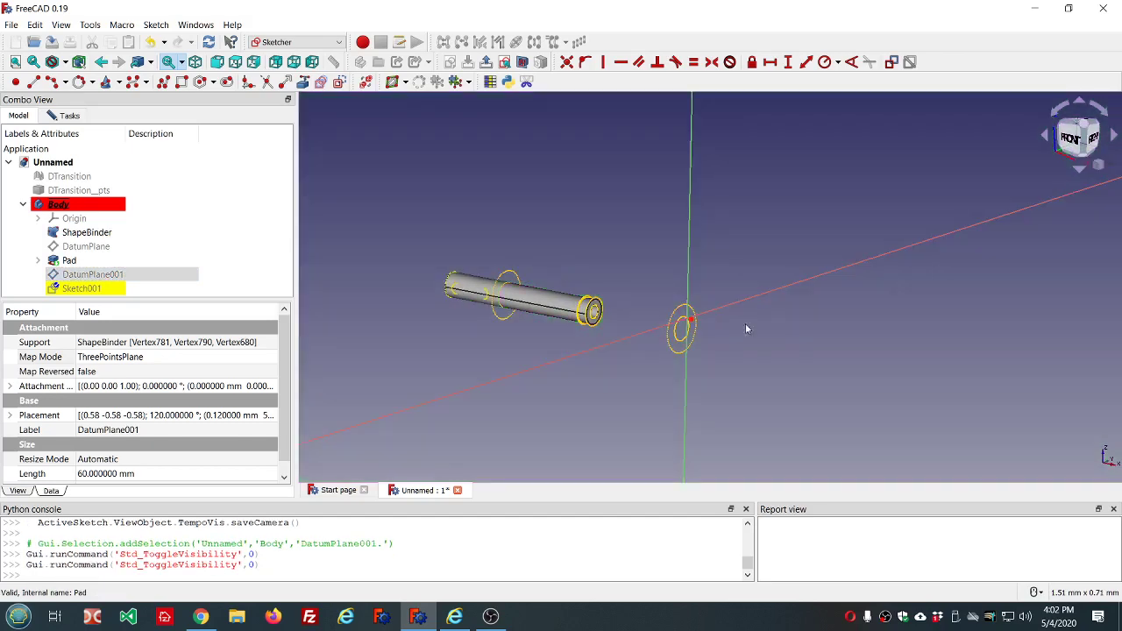
key("space")
key("space")
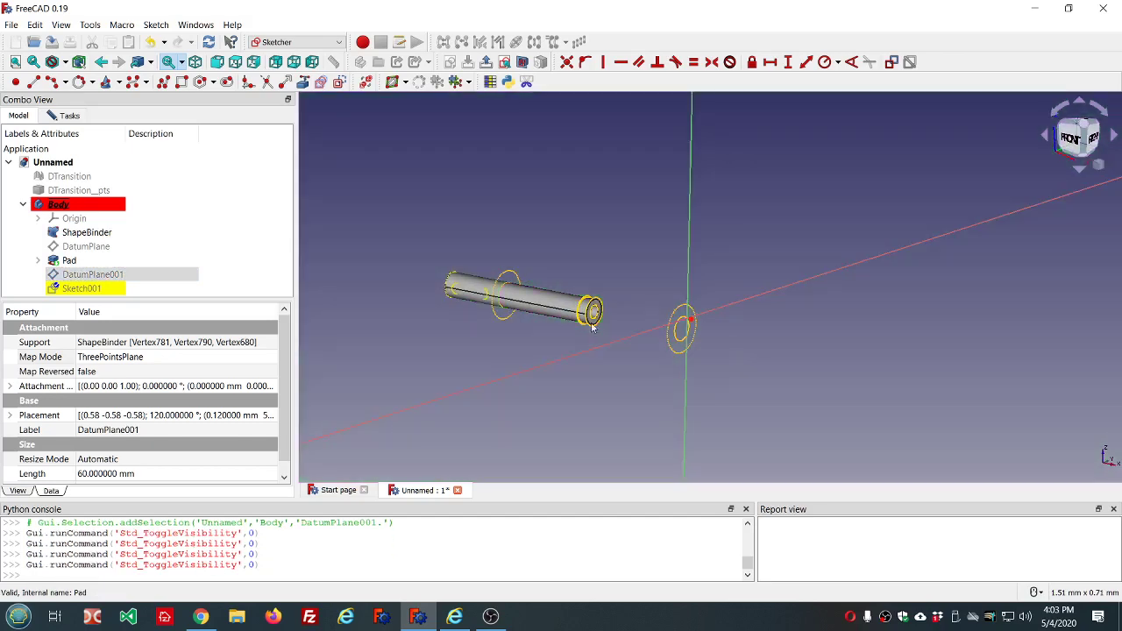
key("space")
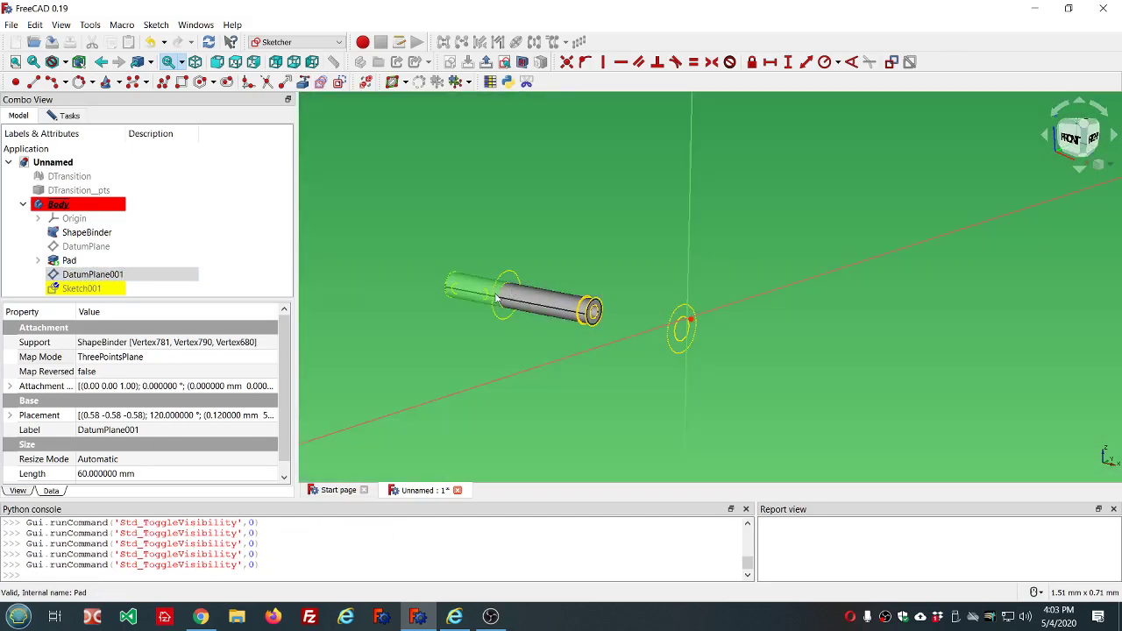
key("space")
key("space")
key("space")
middle_click_drag(812, 348, 744, 339)
scroll(625, 307, "up", 5)
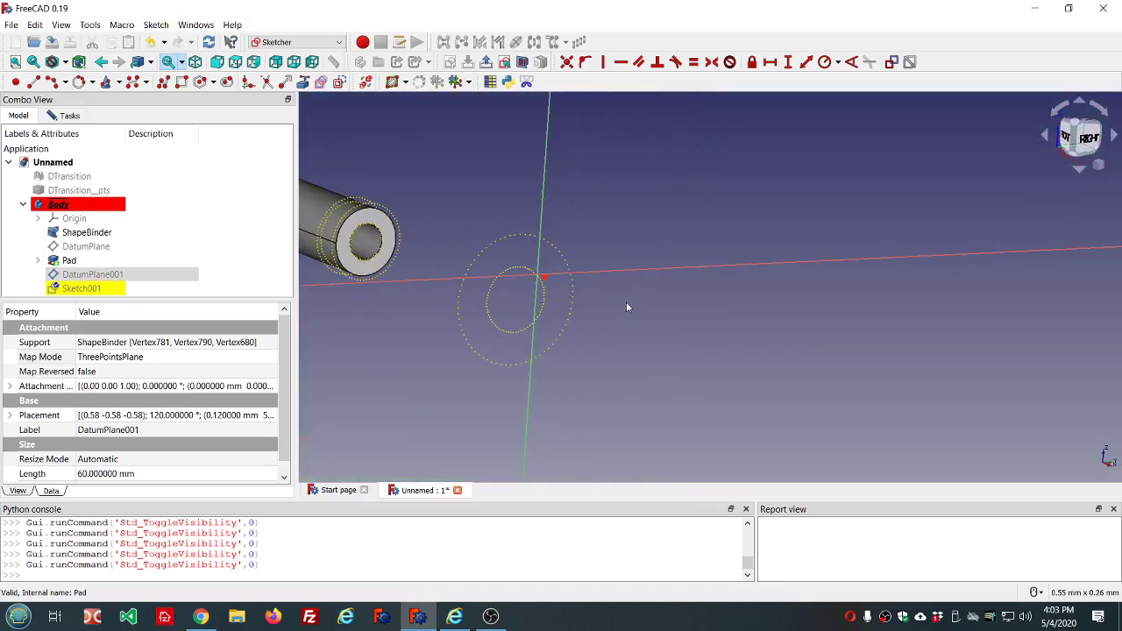
Link ShapeBinder vertices on both ring edges into Sketch001 as external reference points.
left_click(69, 115)
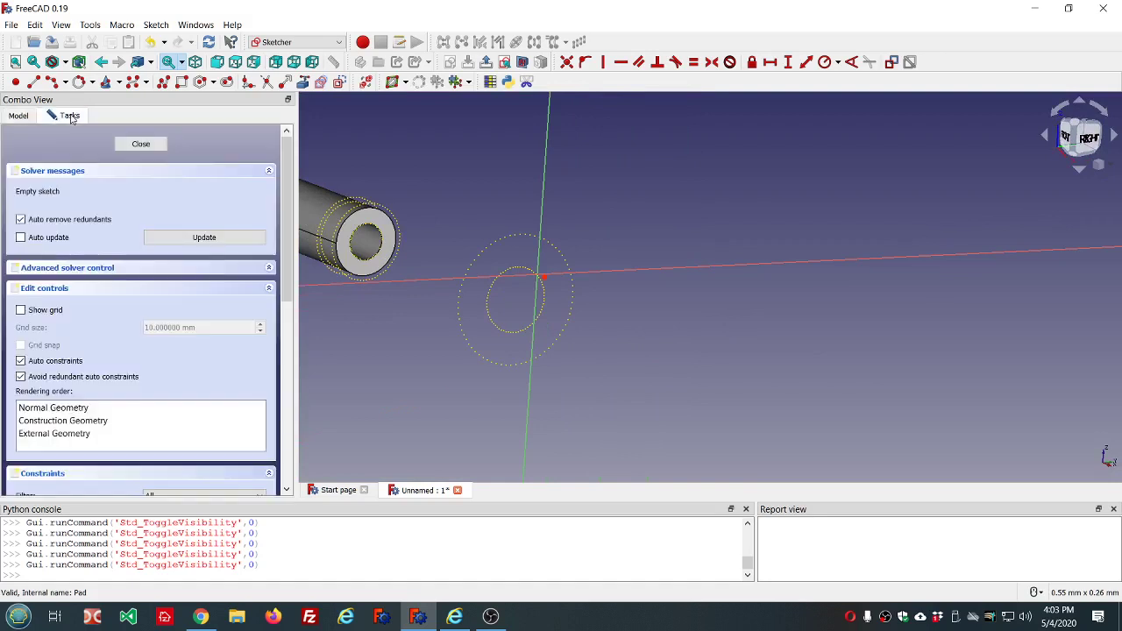
left_click(303, 83)
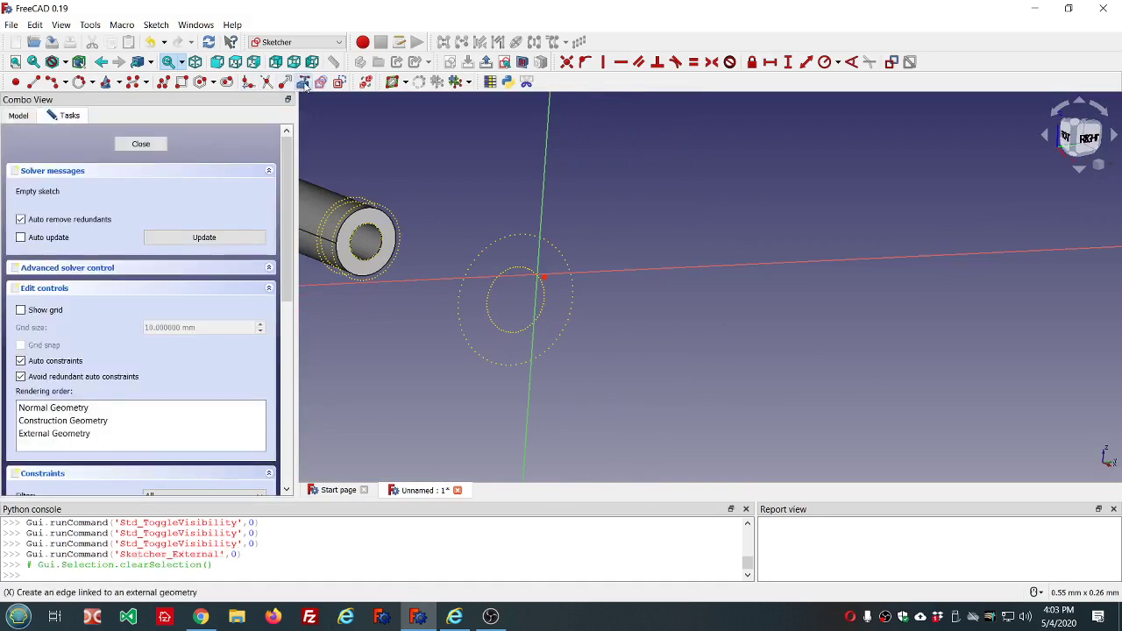
left_click(498, 248)
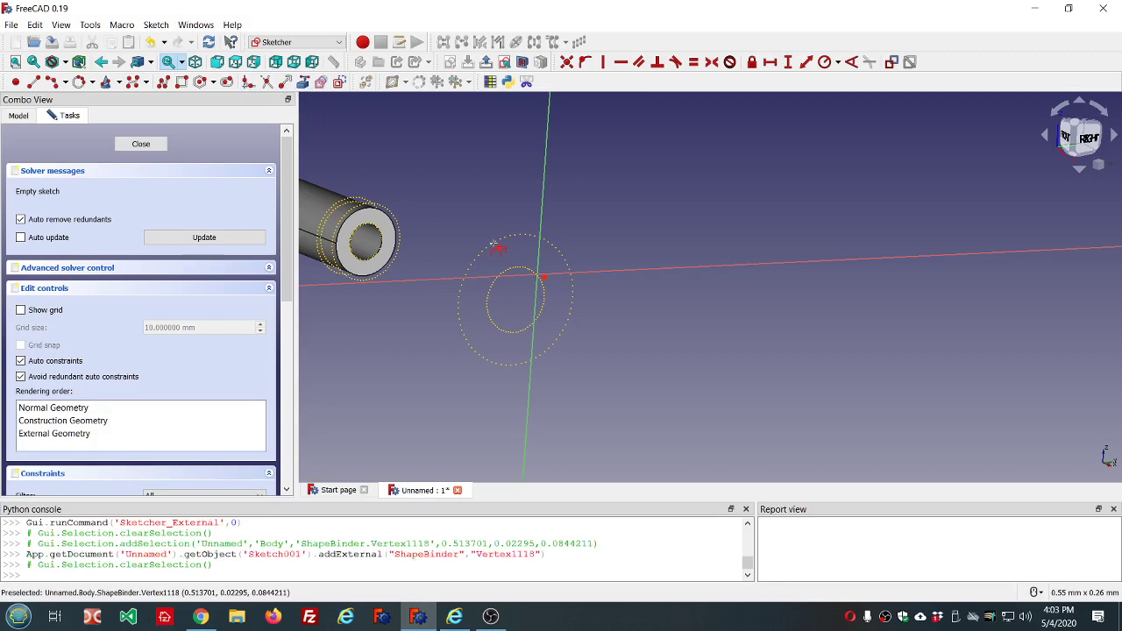
left_click(564, 256)
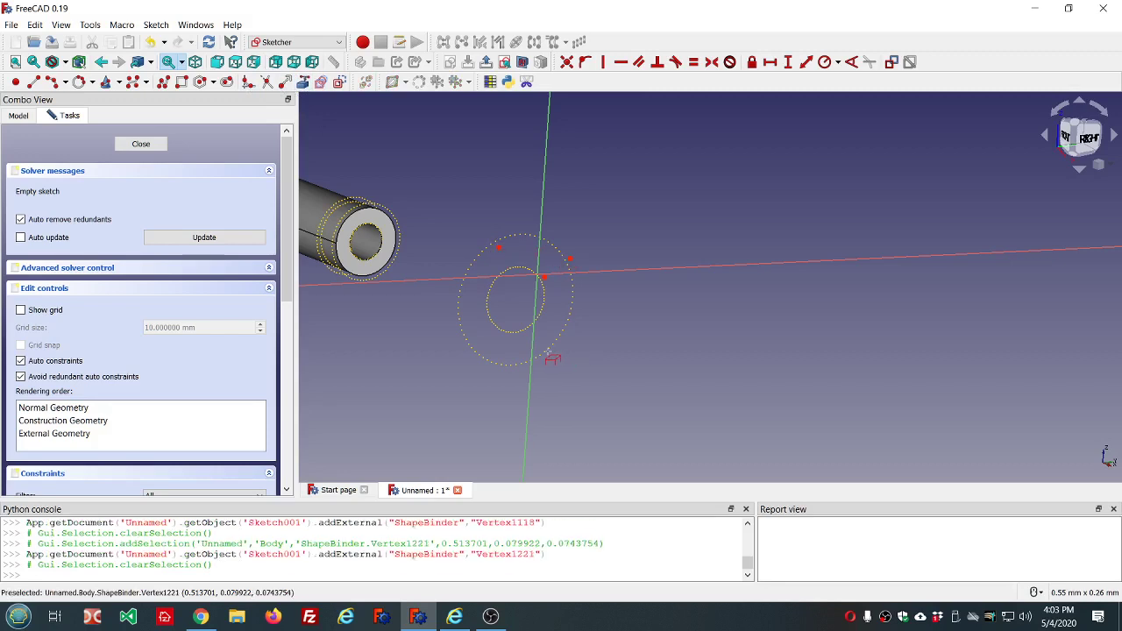
left_click(550, 353)
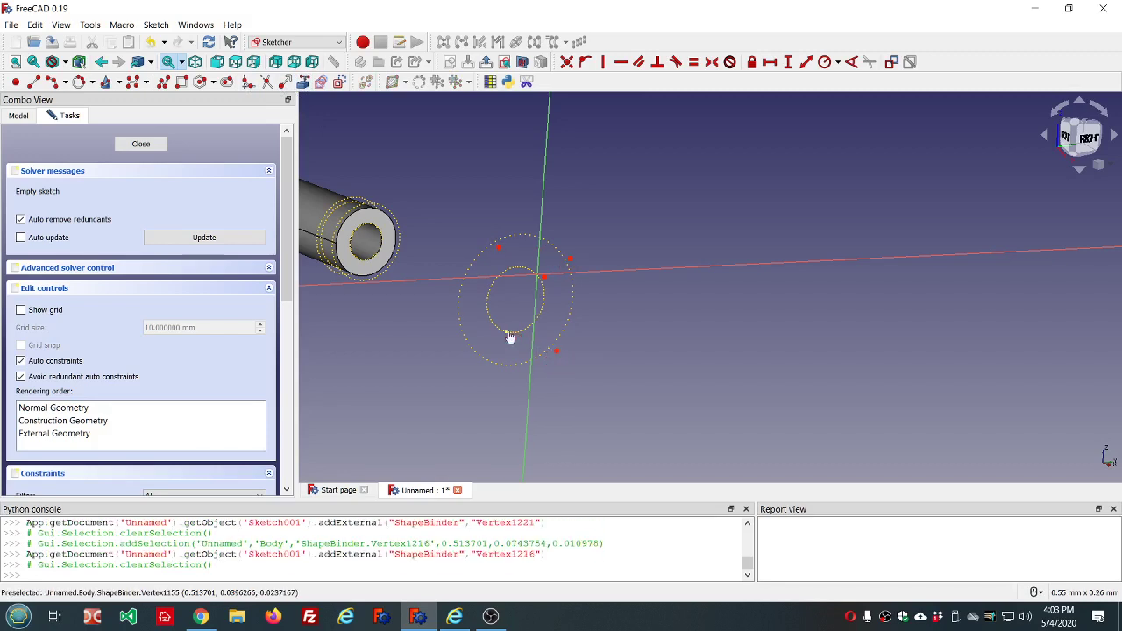
left_click(509, 338)
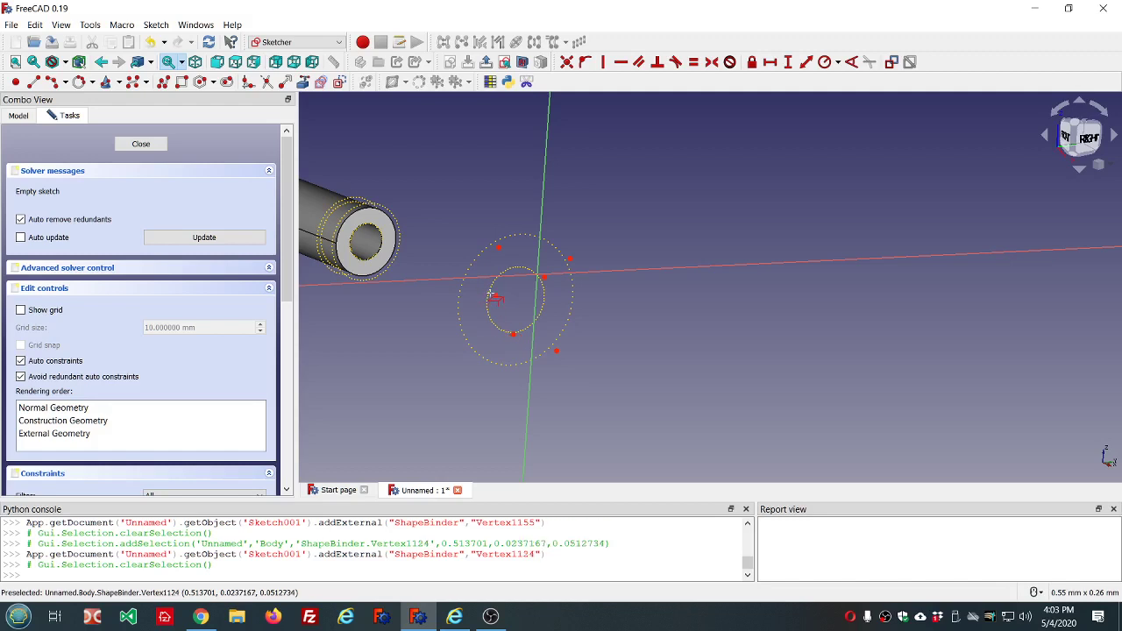
left_click(526, 269)
left_click(79, 82)
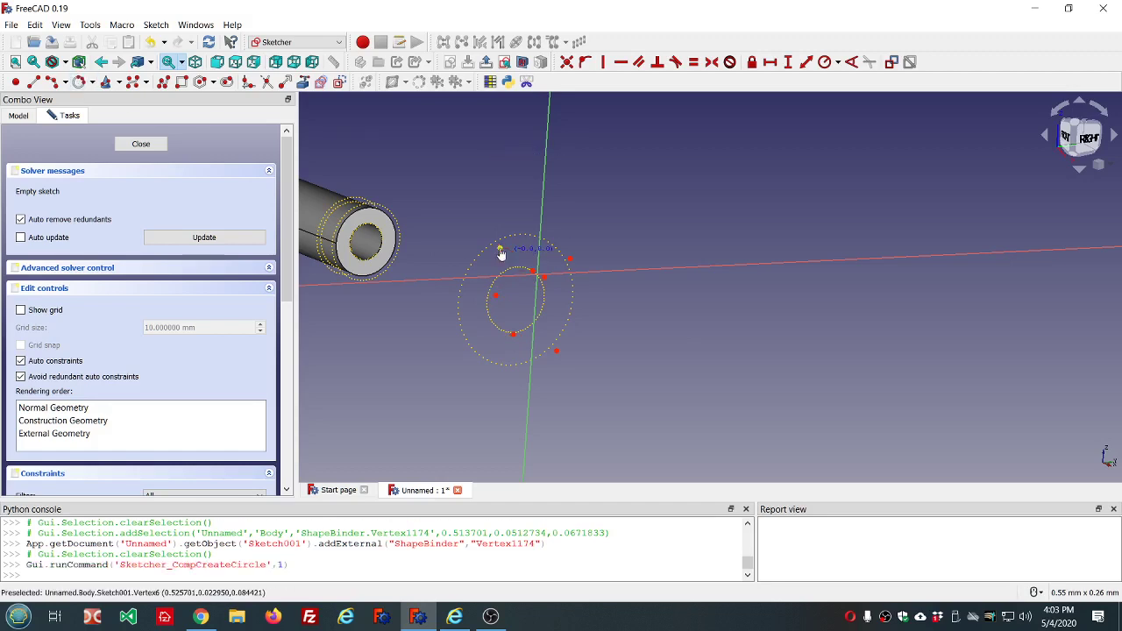
Draw outer and inner circles snapped to the external edge points, then close Sketch001.
left_click(534, 252)
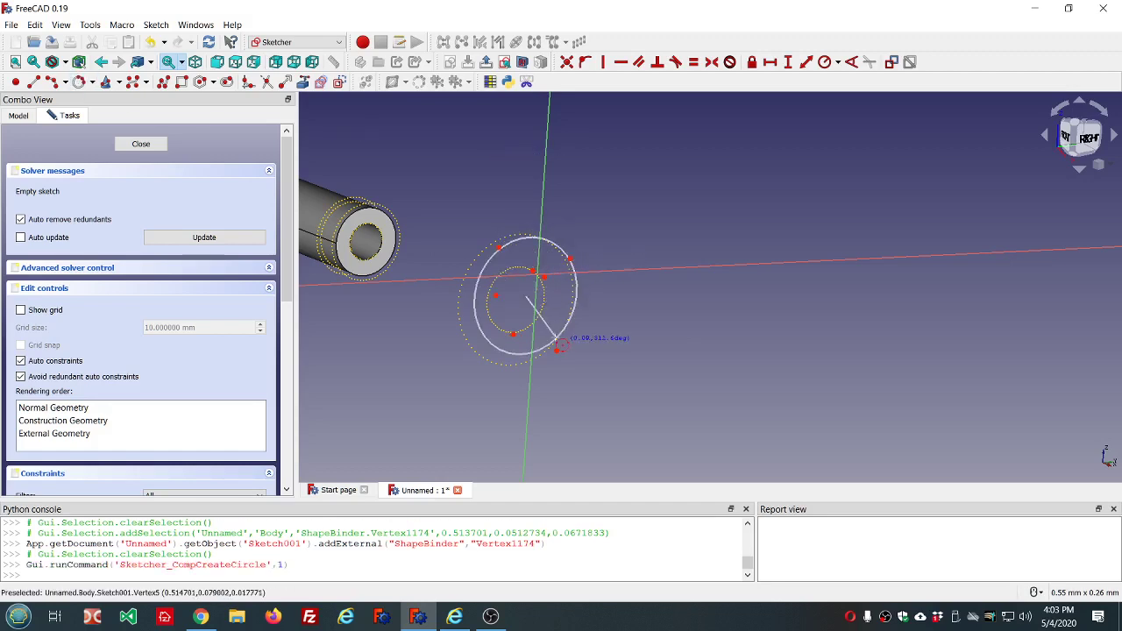
left_click(557, 351)
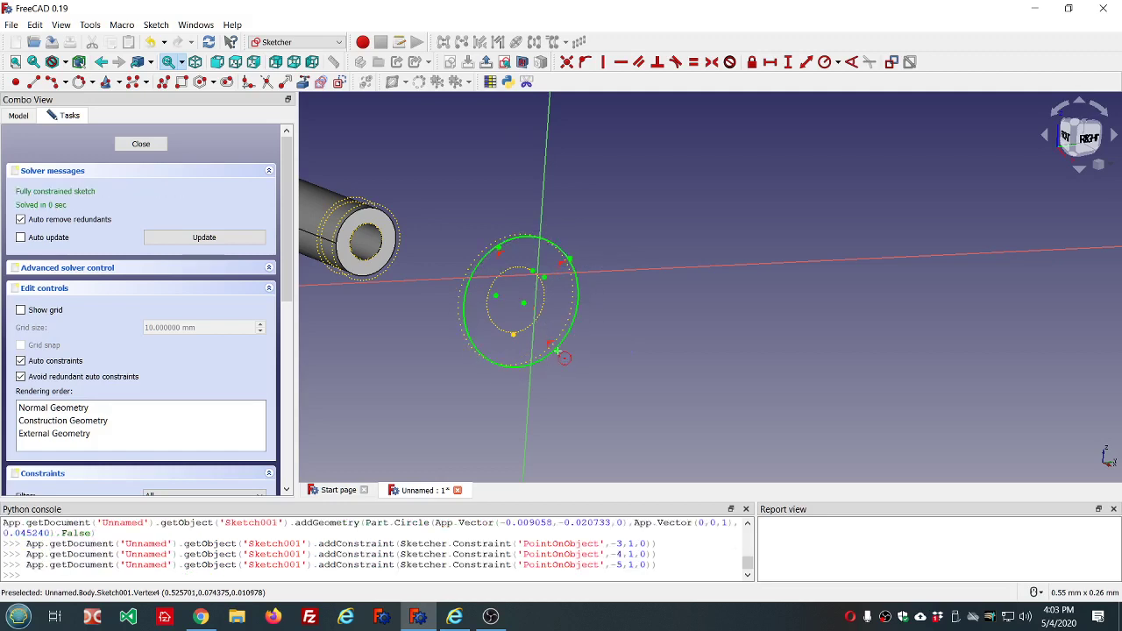
left_click(516, 287)
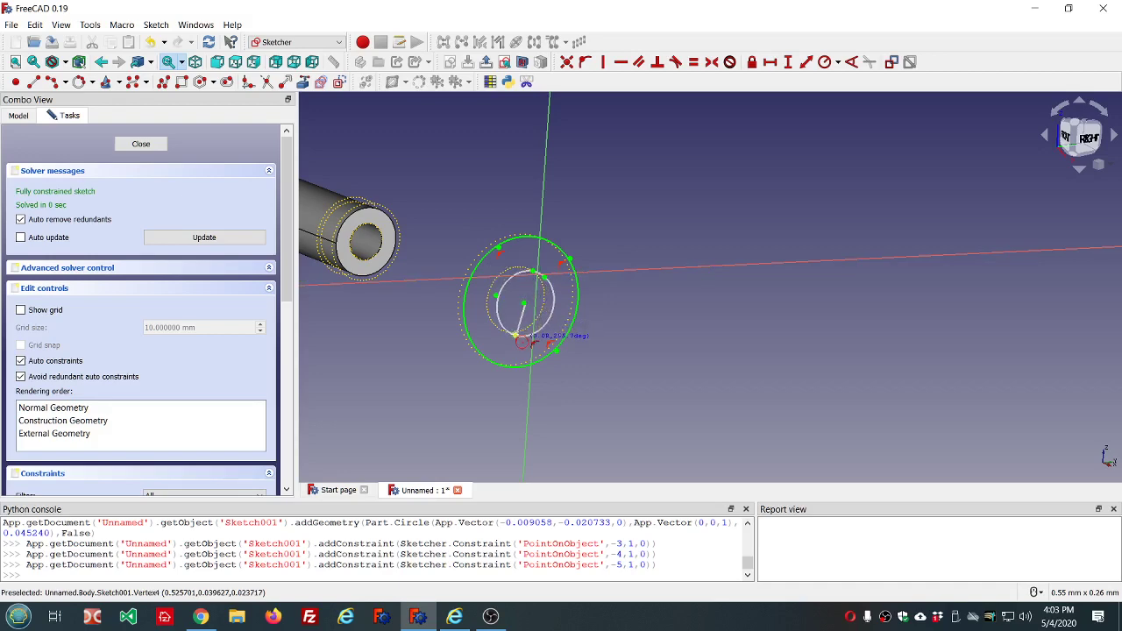
left_click(516, 338)
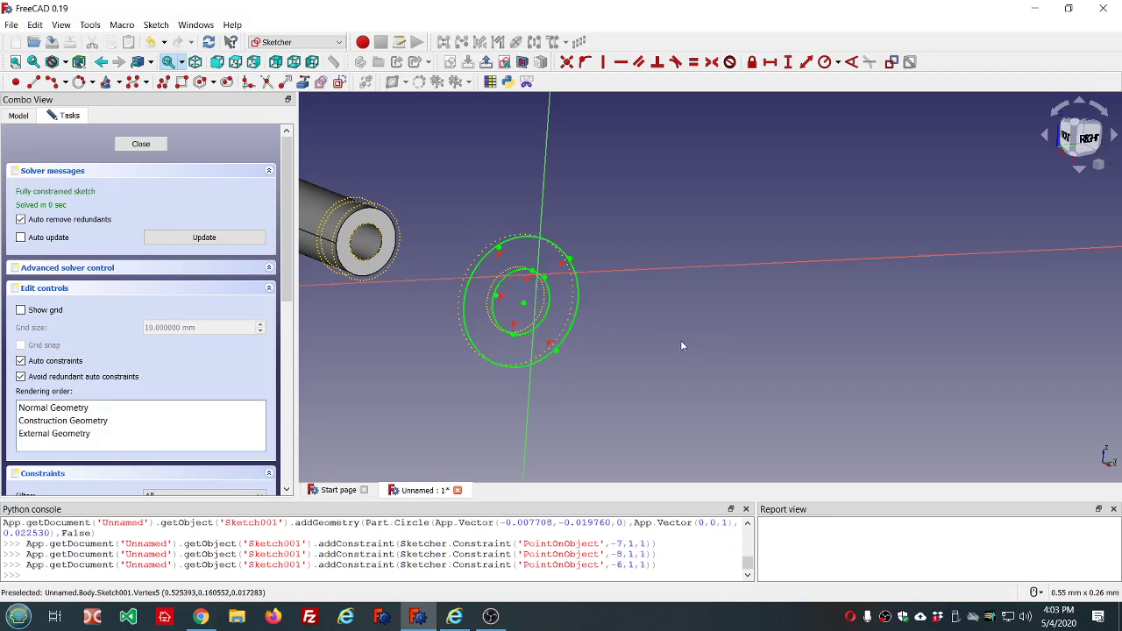
middle_click_drag(682, 345, 631, 345)
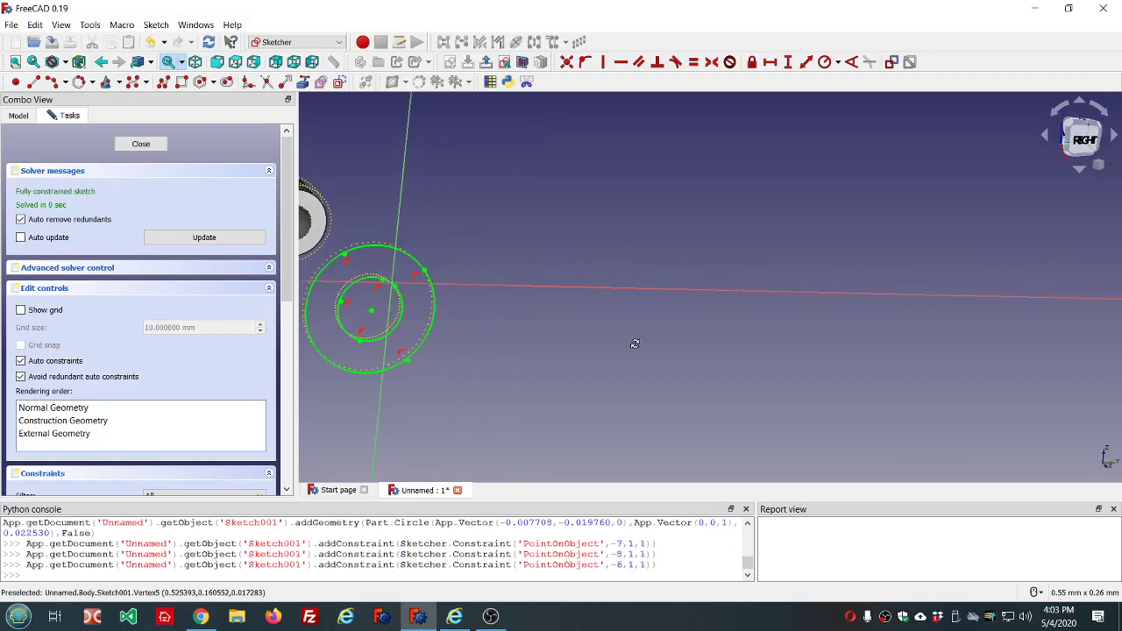
left_click(141, 145)
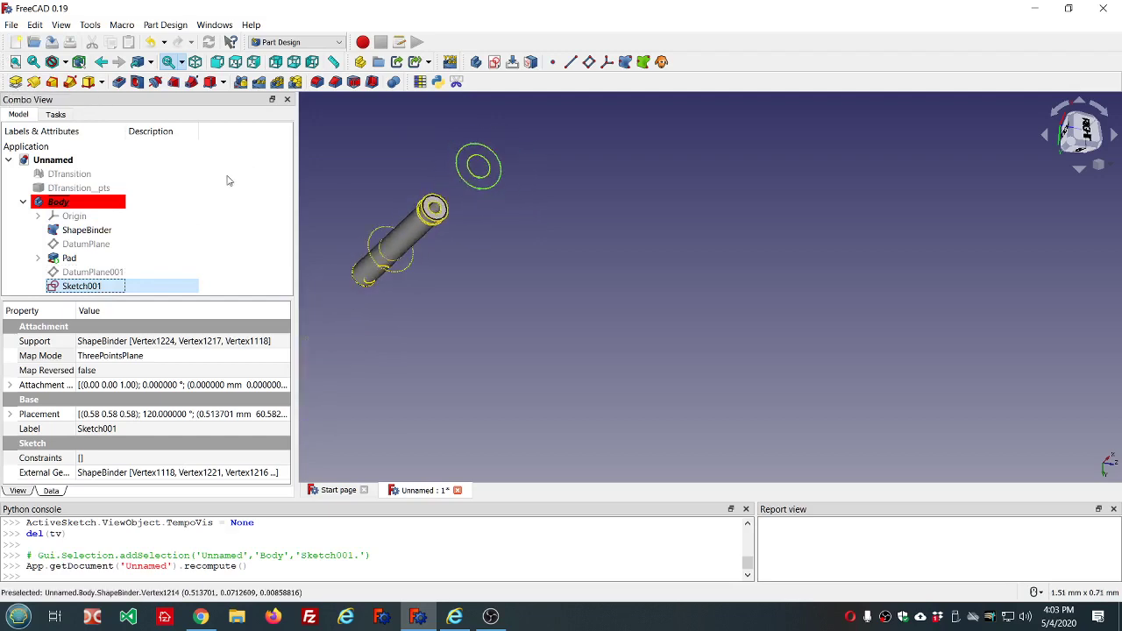
Pad Sketch001 with type 'Up to face', using DatumPlane001 as the limiting face.
left_click(93, 272)
key("space")
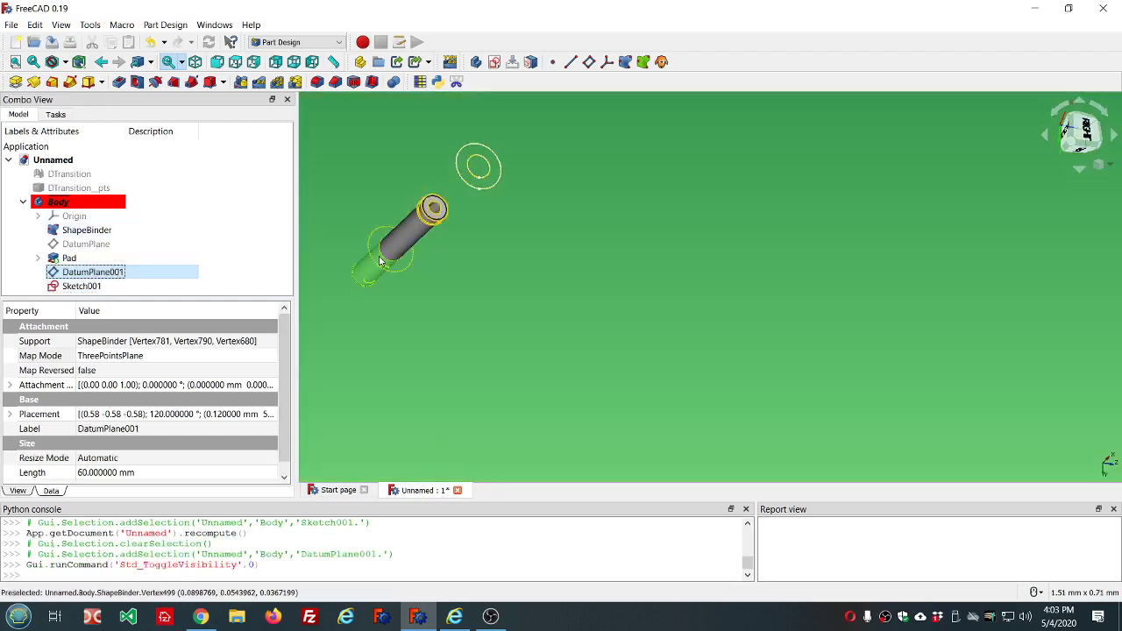
left_click(84, 286)
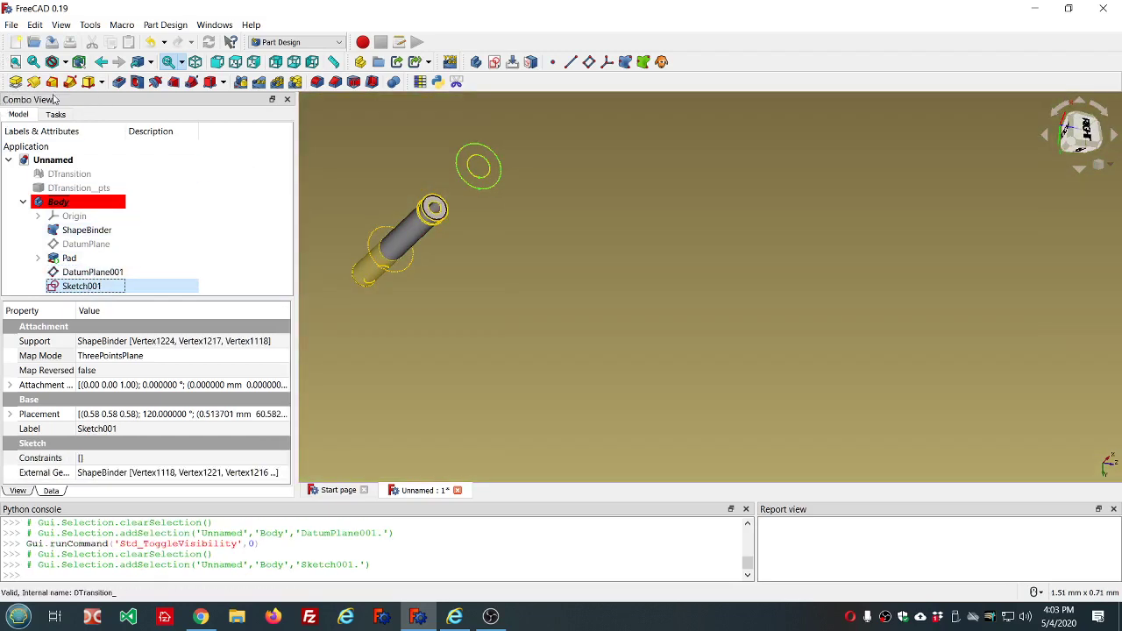
left_click(15, 82)
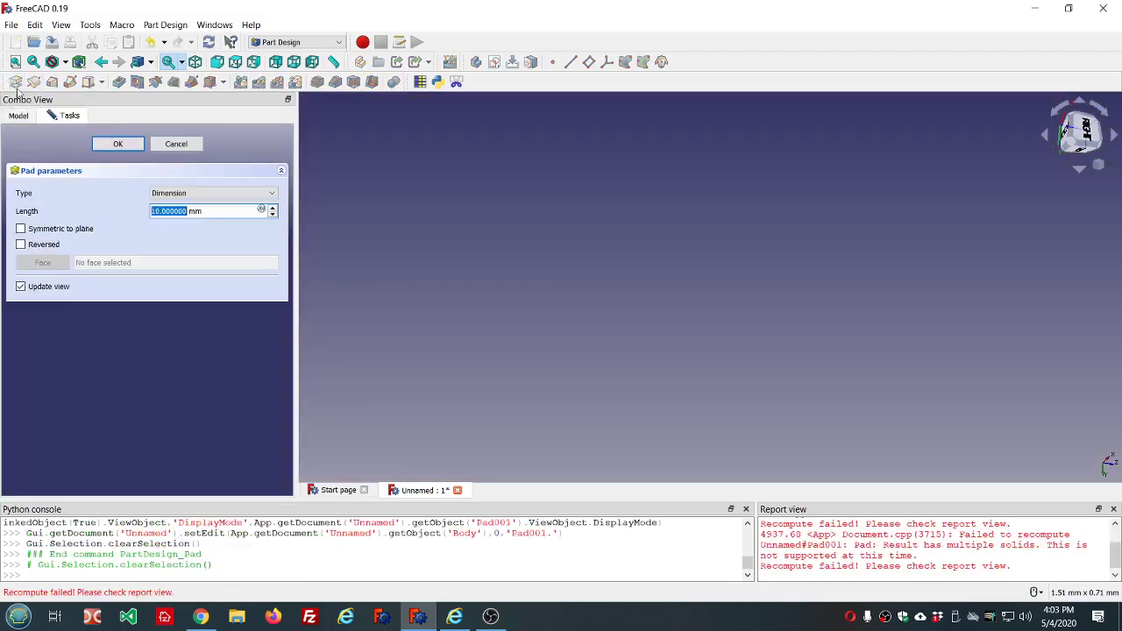
left_click(268, 193)
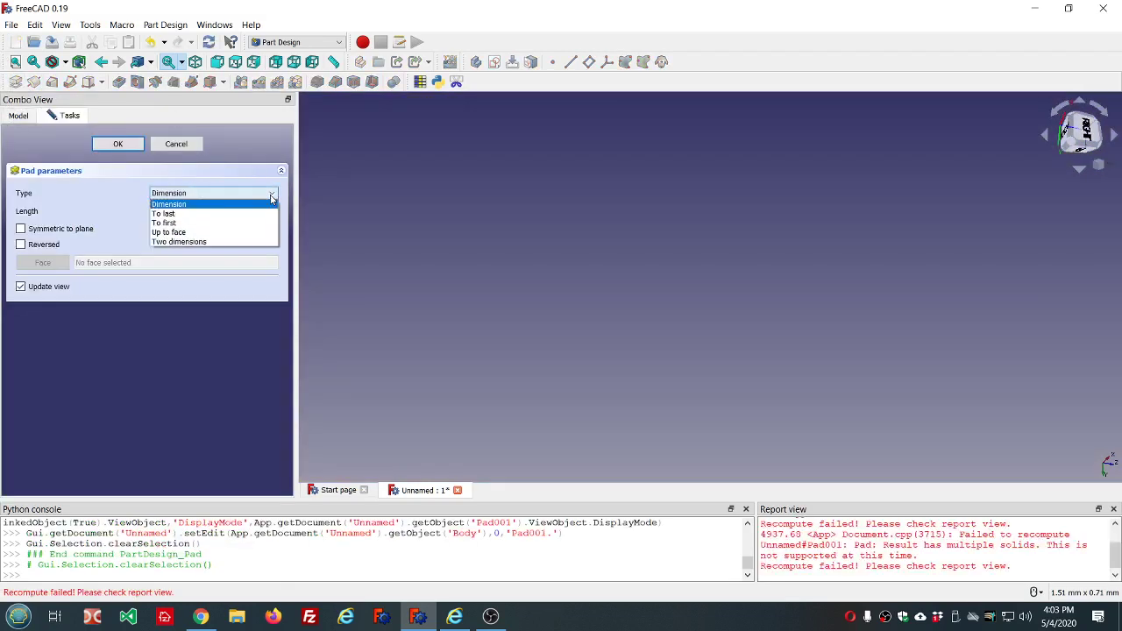
left_click(245, 232)
left_click(14, 62)
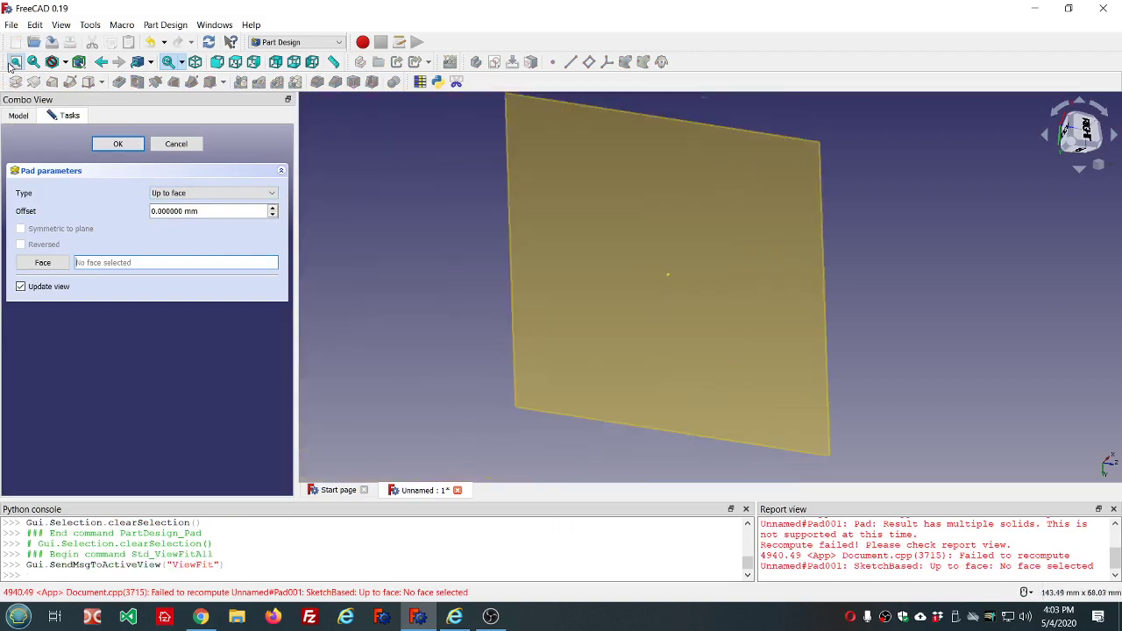
left_click(680, 302)
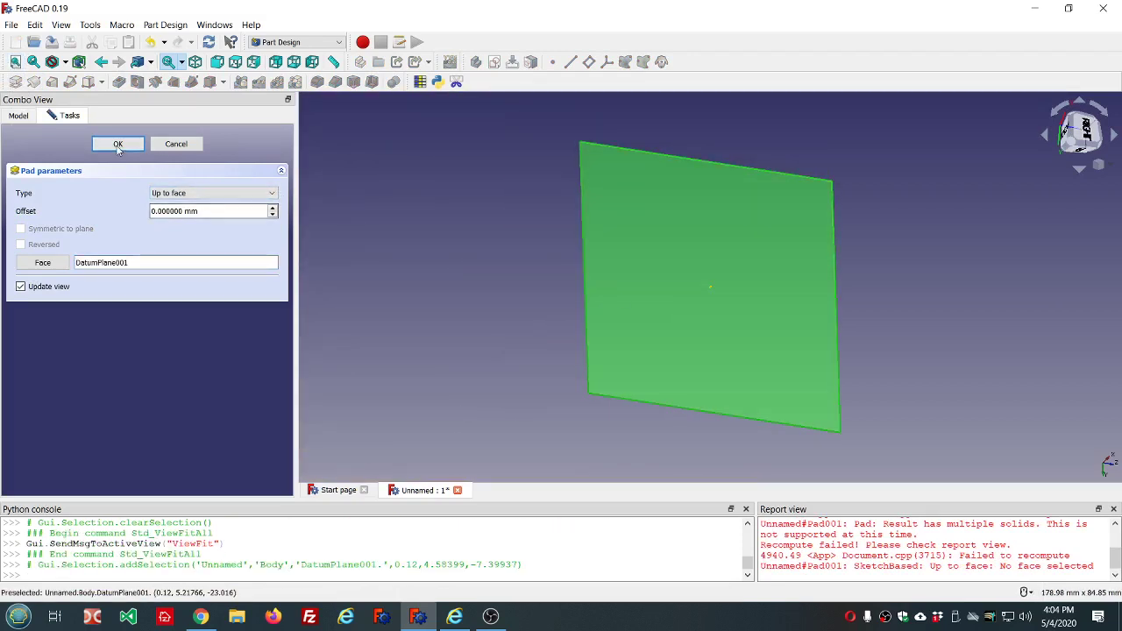
left_click(117, 146)
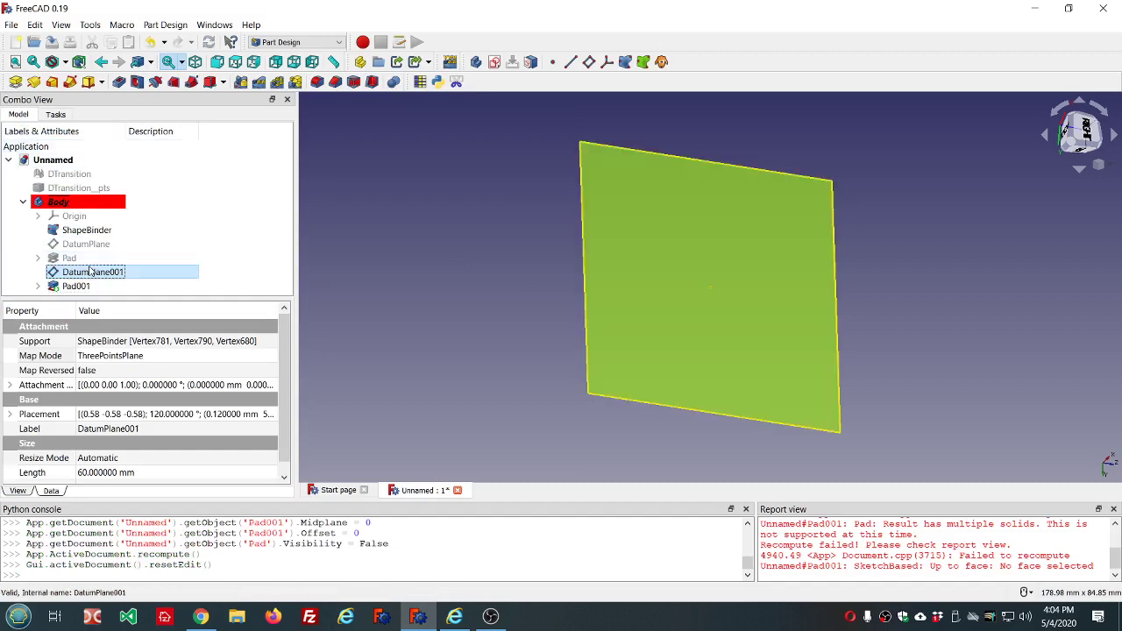
Hide DatumPlane001 and inspect the padded tube solid from the side and end.
key("space")
key("v")
key("f")
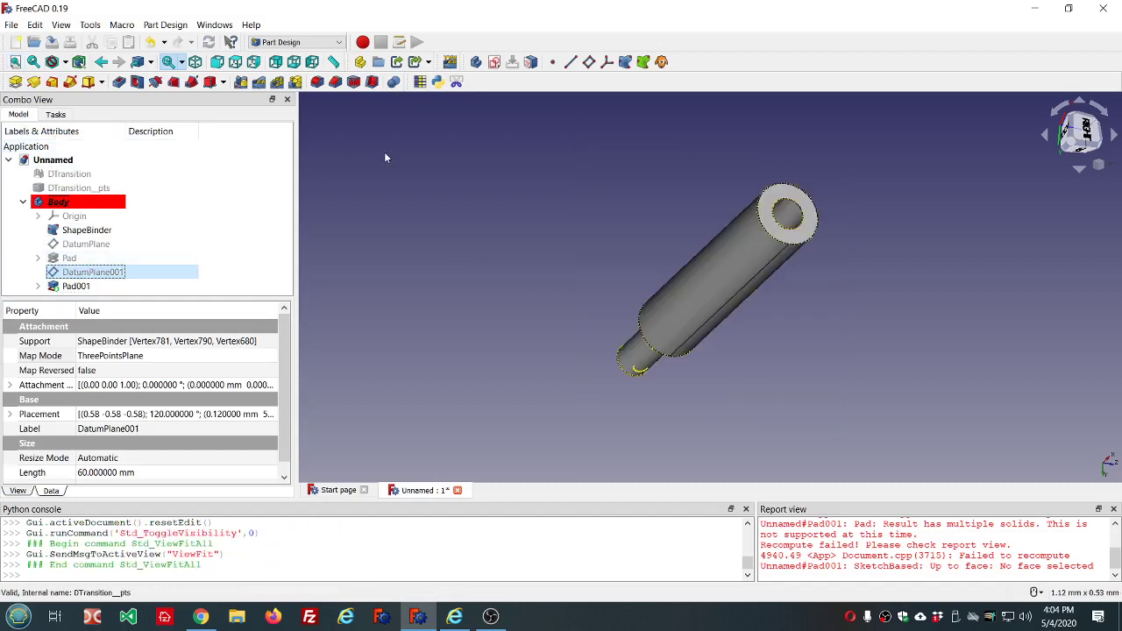
scroll(732, 284, "down", 3)
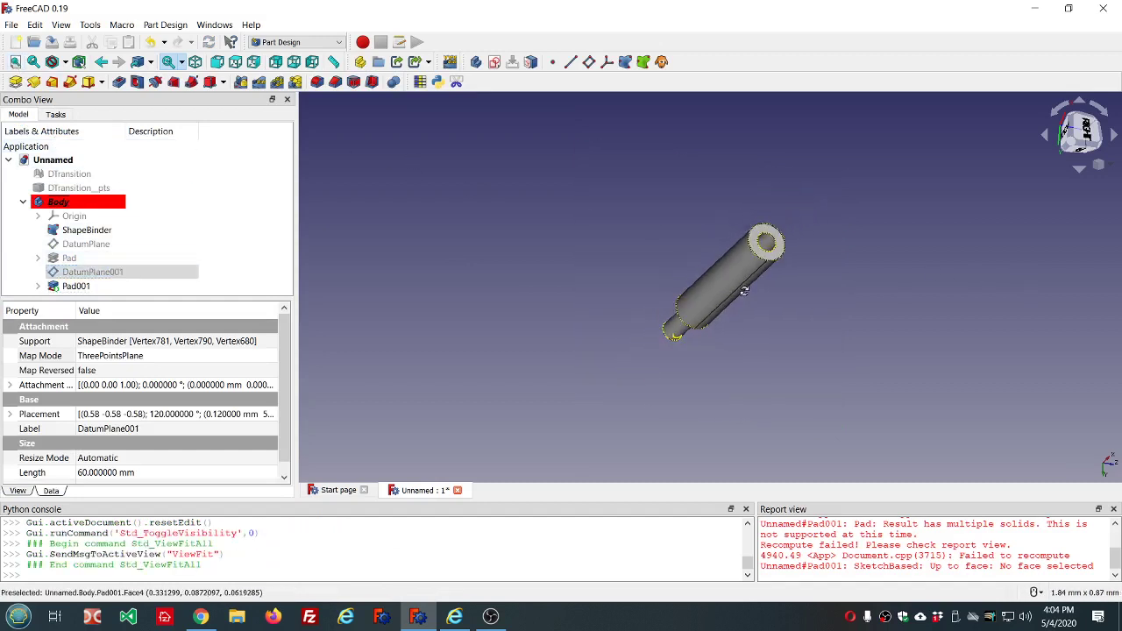
middle_click_drag(743, 290, 966, 354)
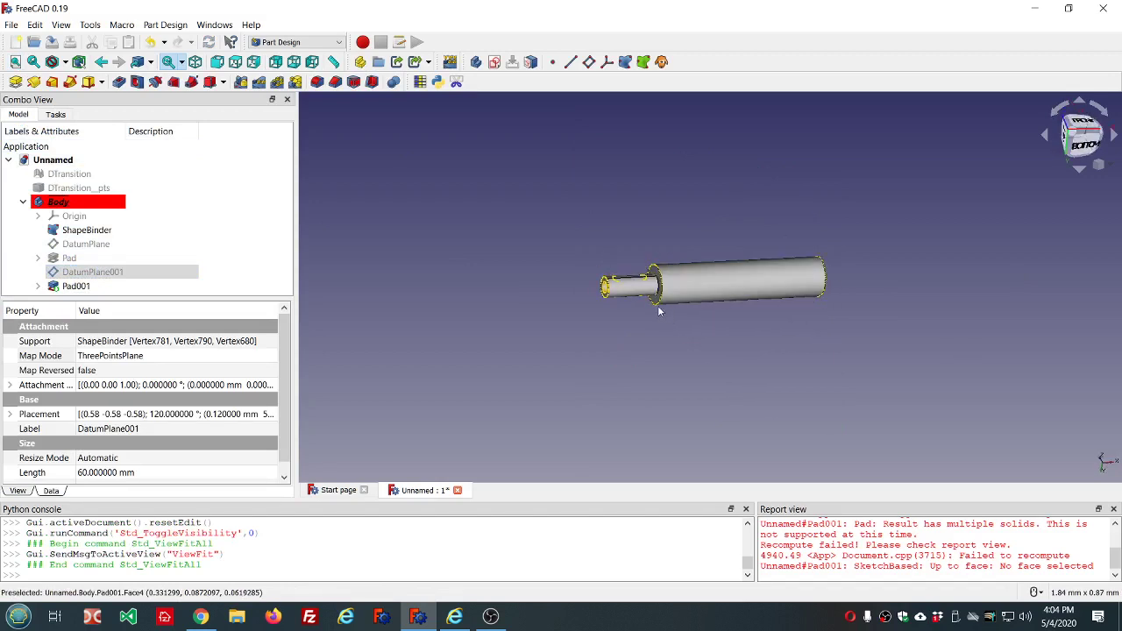
middle_click_drag(660, 311, 631, 272)
scroll(668, 285, "up", 5)
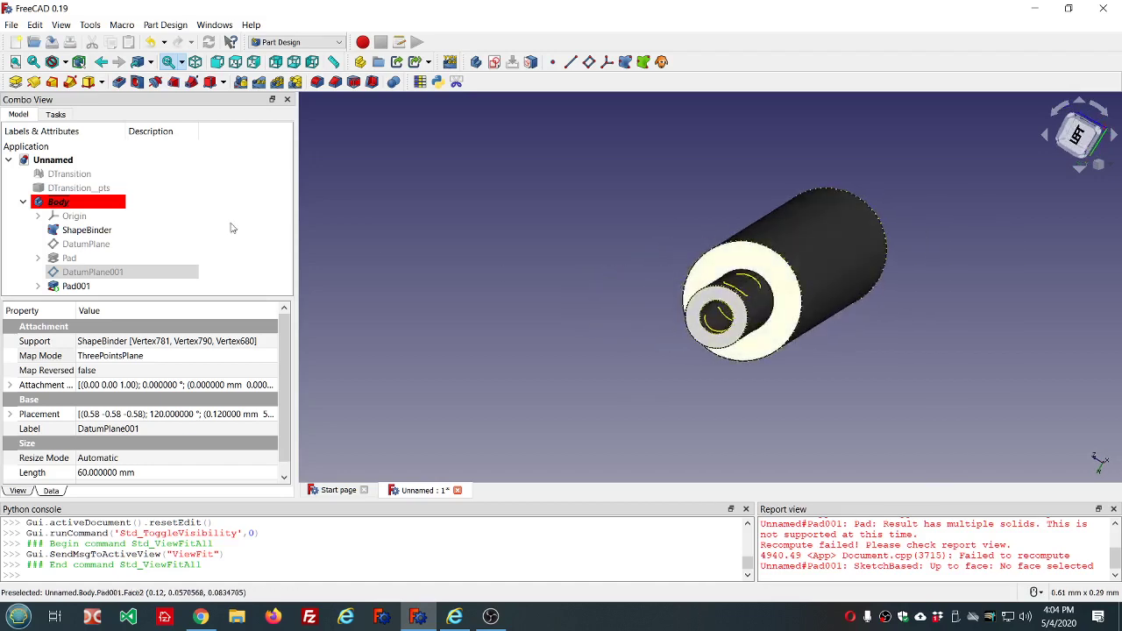
Toggle the DTransition mesh on and off to compare it against the solid.
left_click(70, 174)
key("space")
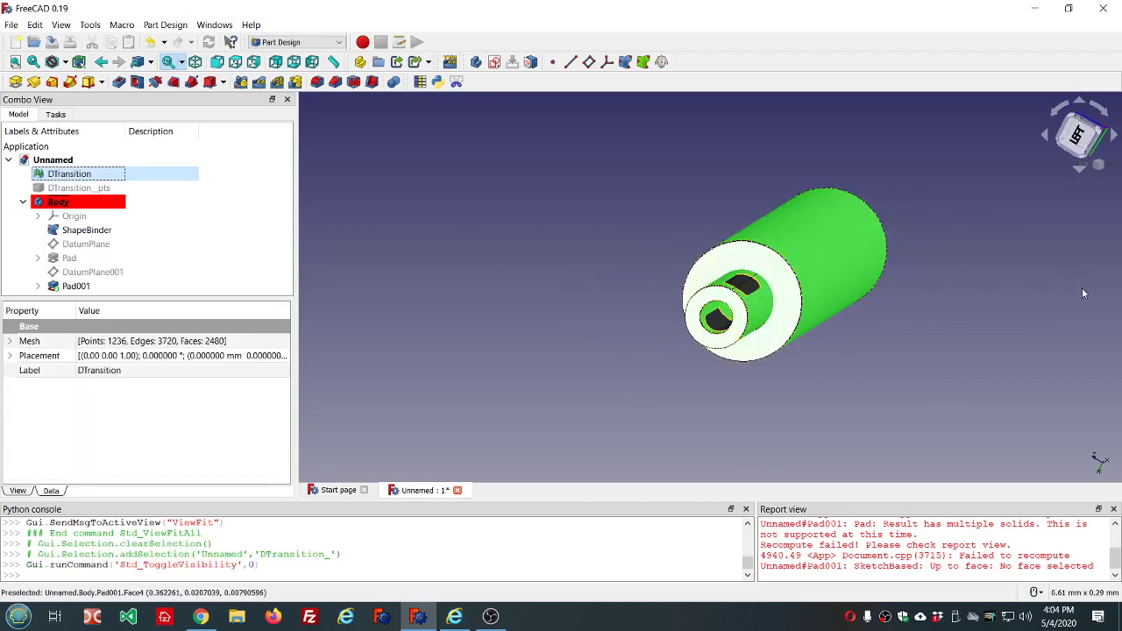
middle_click_drag(1083, 293, 474, 280)
key("space")
key("space")
key("space")
key("space")
key("space")
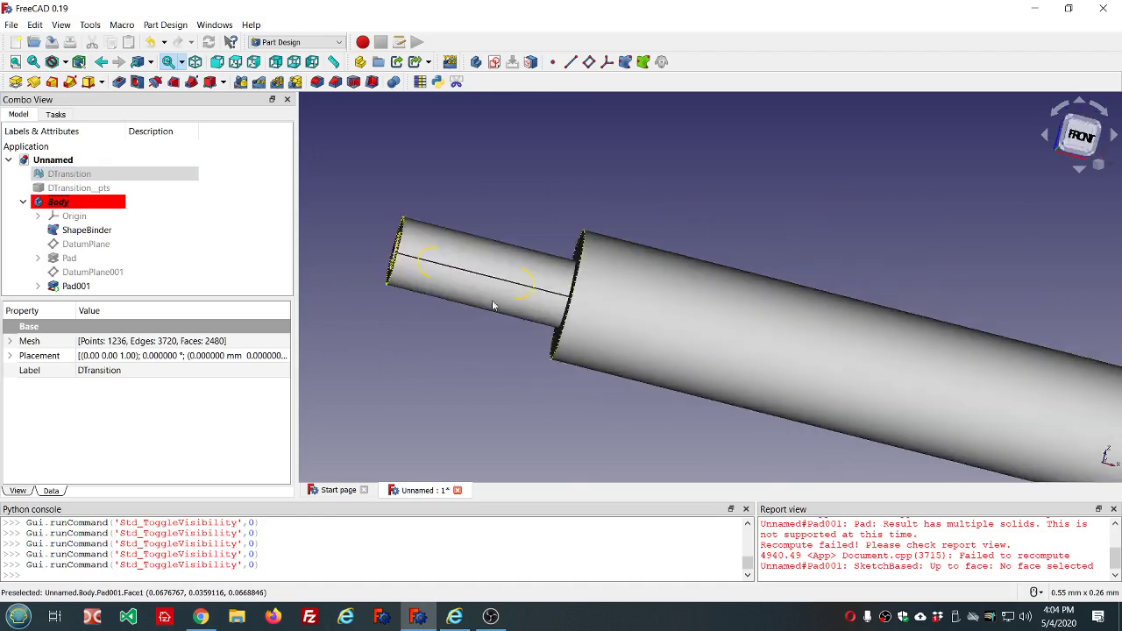
Clear the Pad001 error messages from the Report view and inspect the hollow end.
right_click(846, 496)
left_click(876, 551)
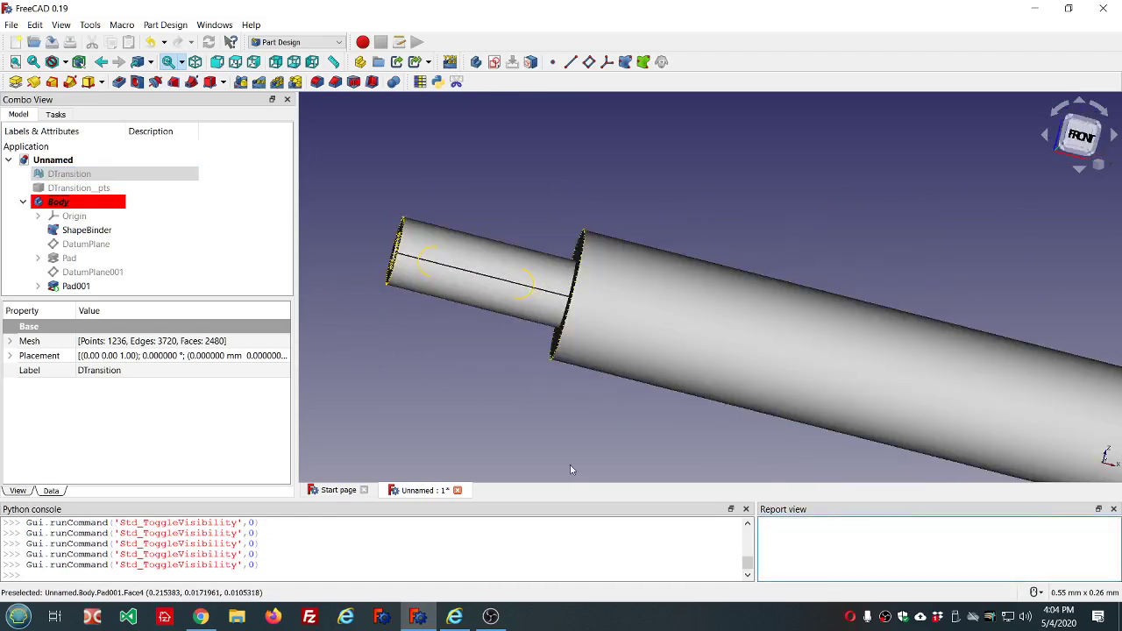
scroll(401, 296, "up", 3)
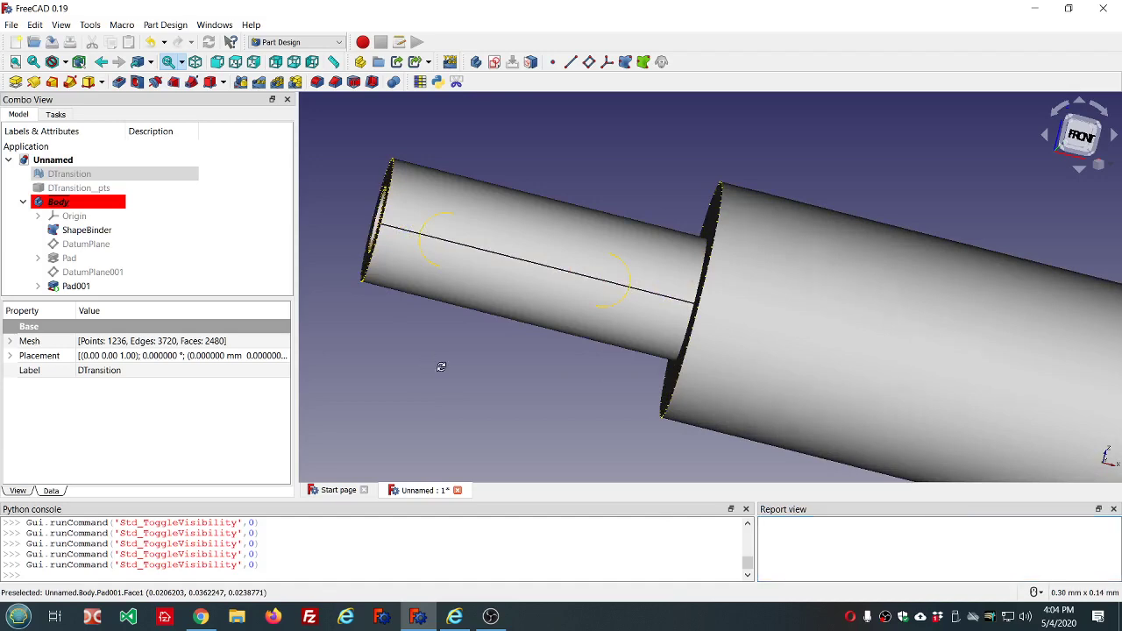
middle_click_drag(427, 360, 555, 364)
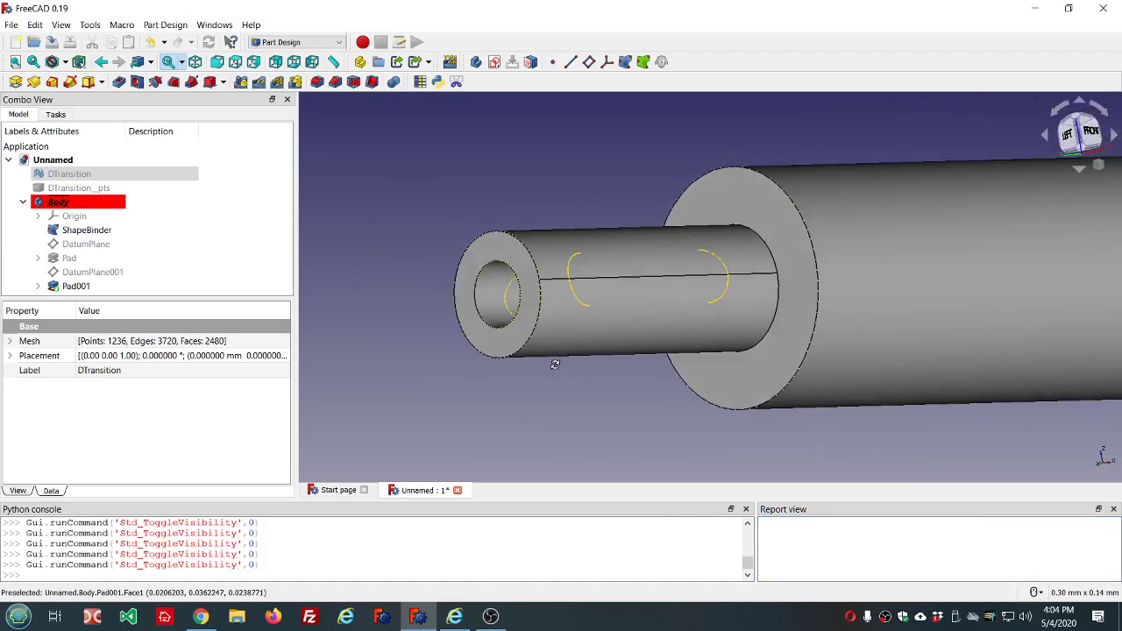
scroll(599, 368, "up", 3)
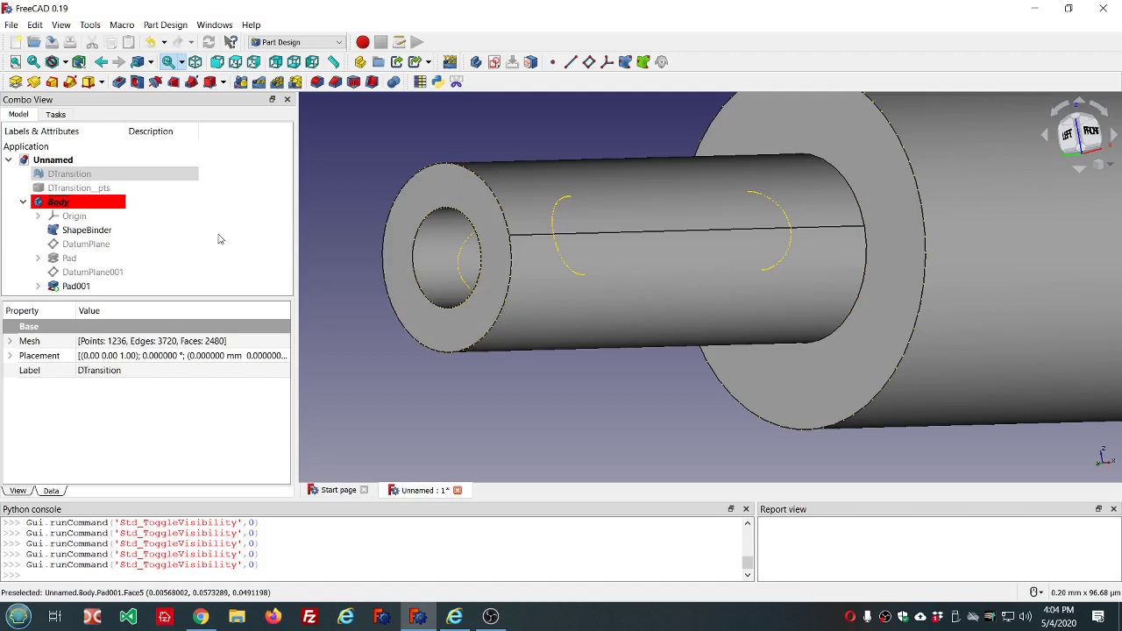
Create an empty Sketch002 on the XY_Plane and select its Map Mode property.
left_click(424, 149)
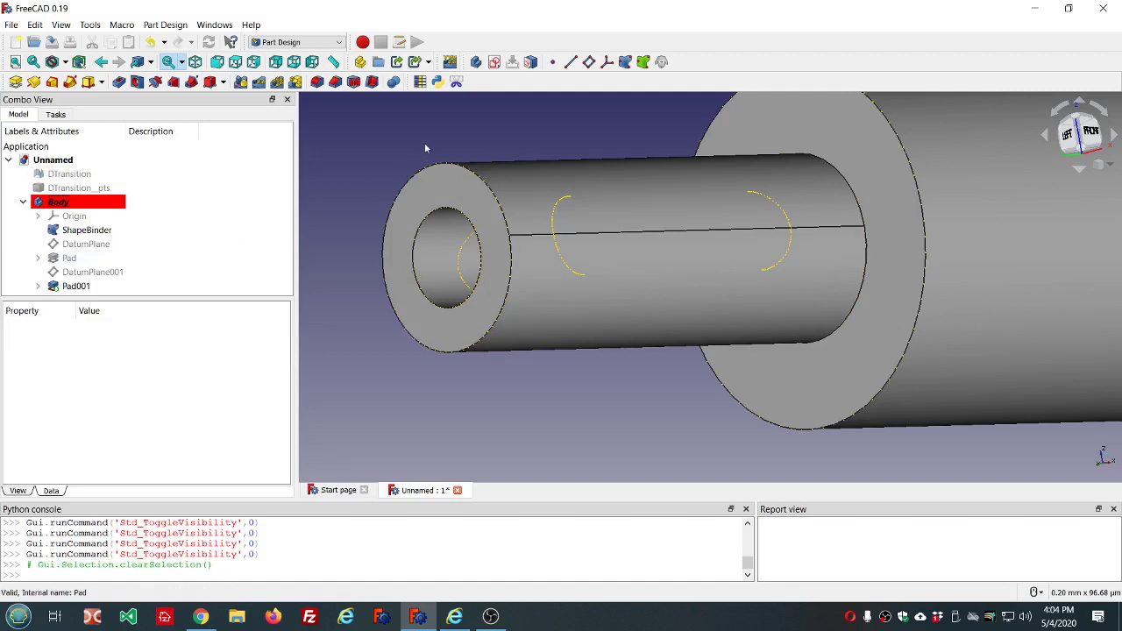
left_click(494, 62)
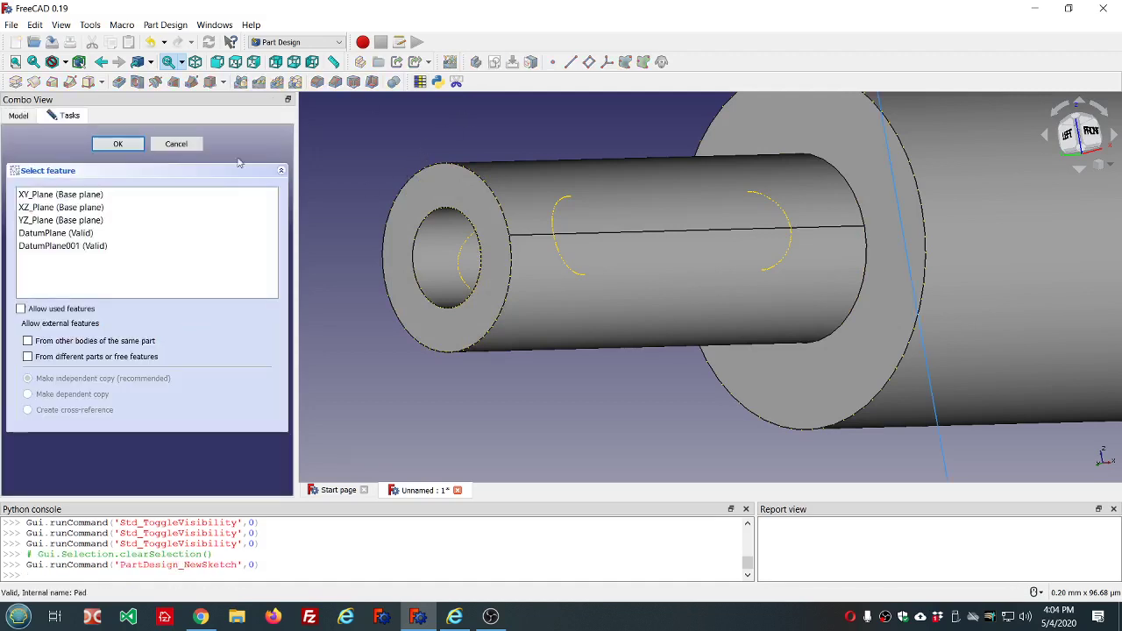
left_click(113, 194)
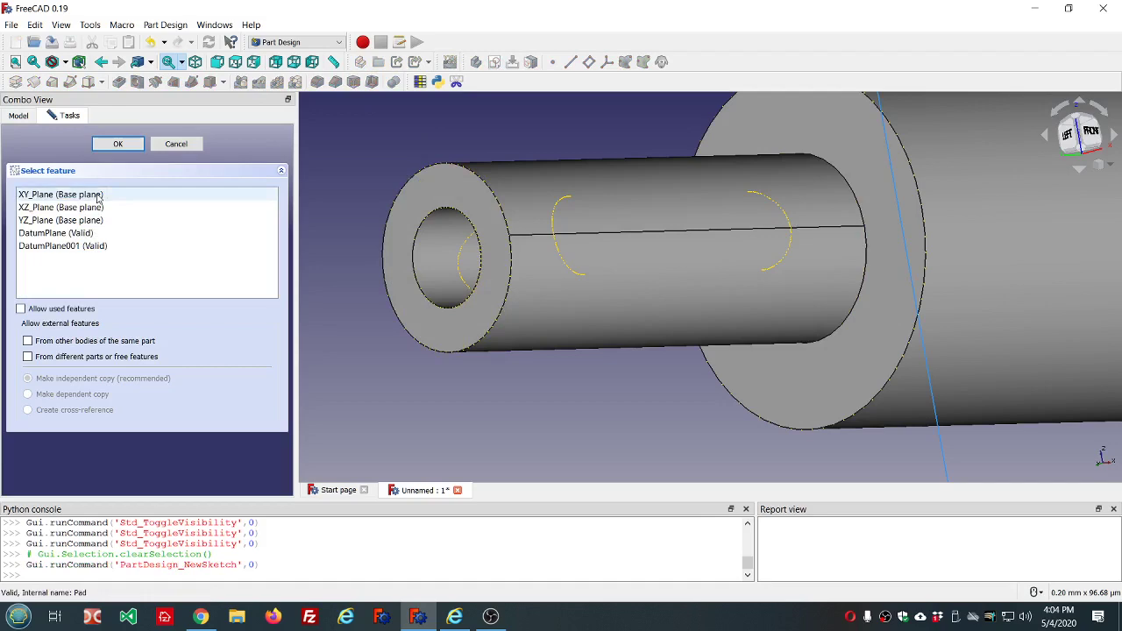
left_click(118, 145)
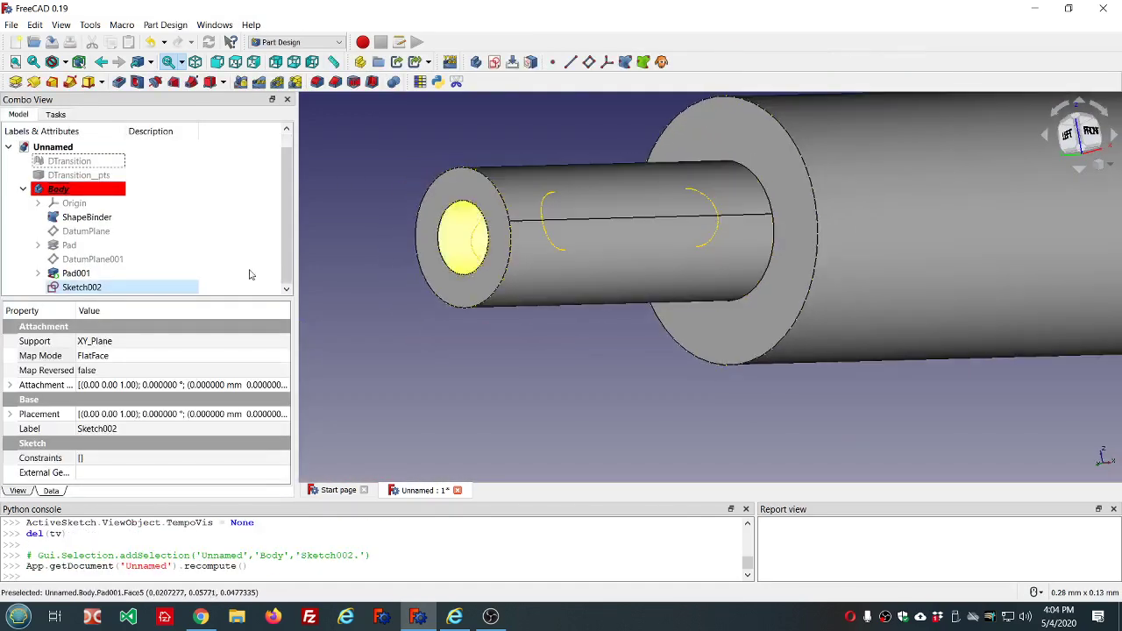
left_click(84, 288)
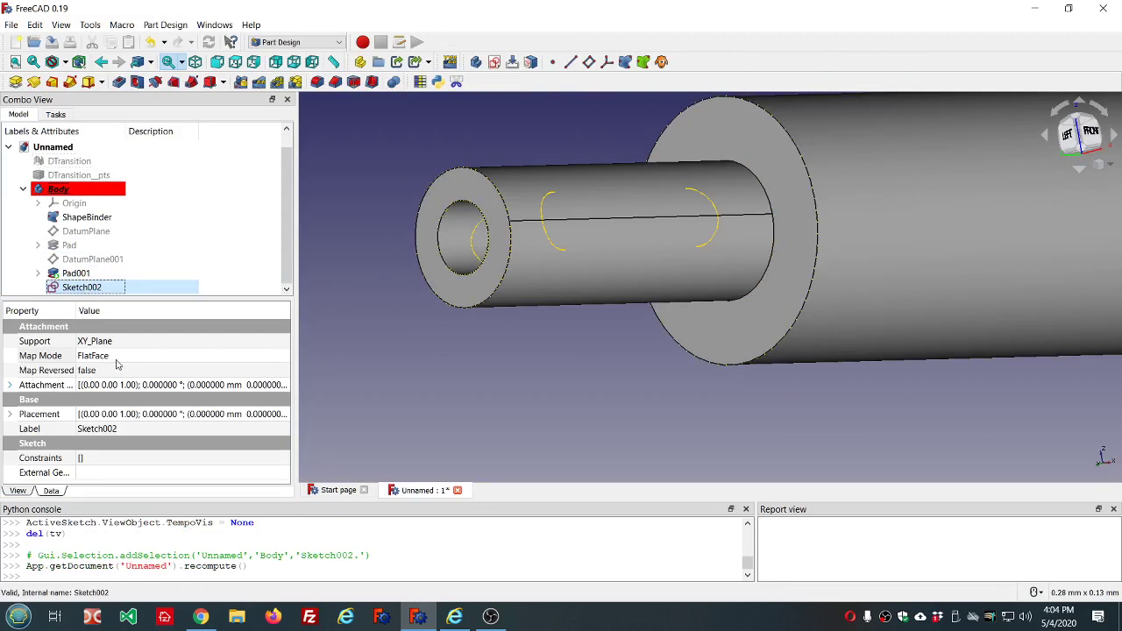
left_click(184, 359)
Reattach Sketch002 in Plane by 3 points mode to three slot-arc vertices of the ShapeBinder.
left_click(282, 356)
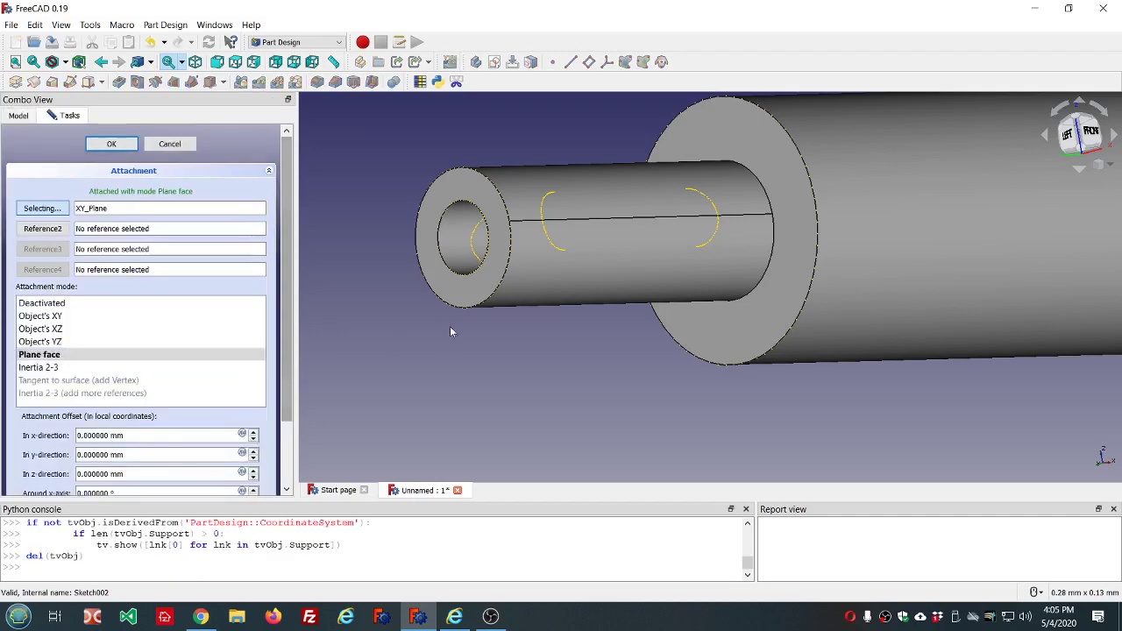
scroll(570, 256, "up", 3)
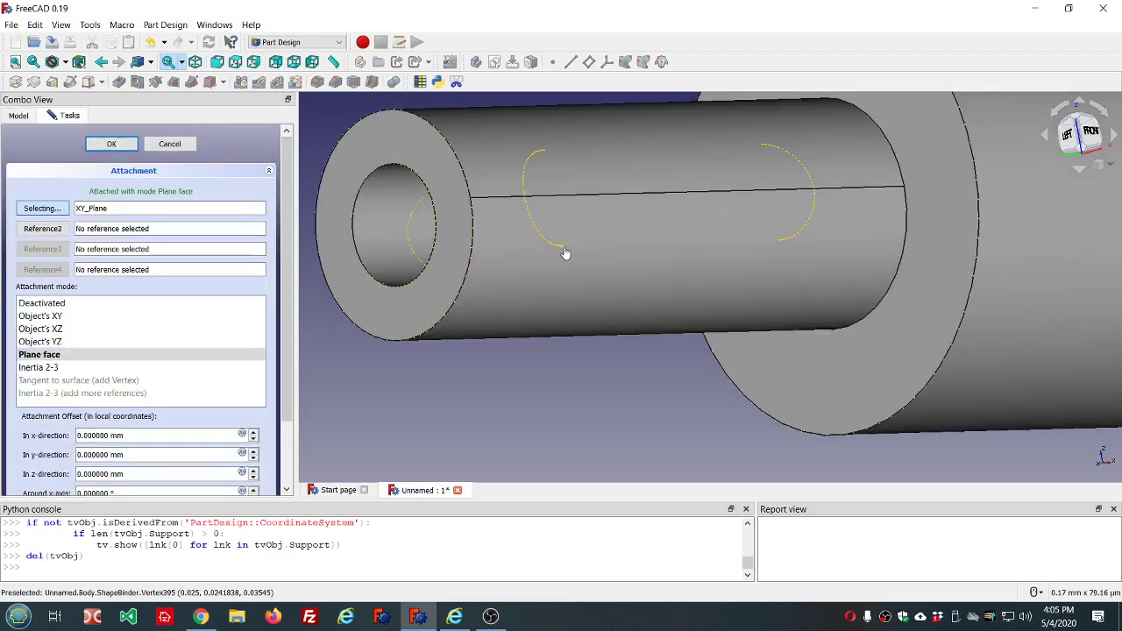
left_click(565, 252)
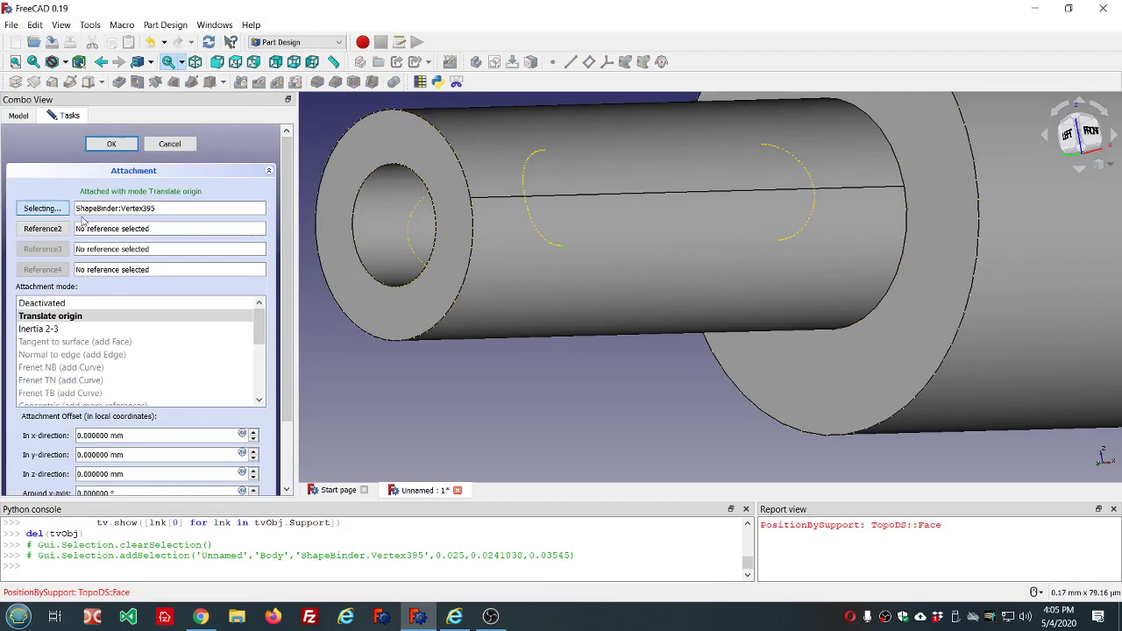
left_click(40, 232)
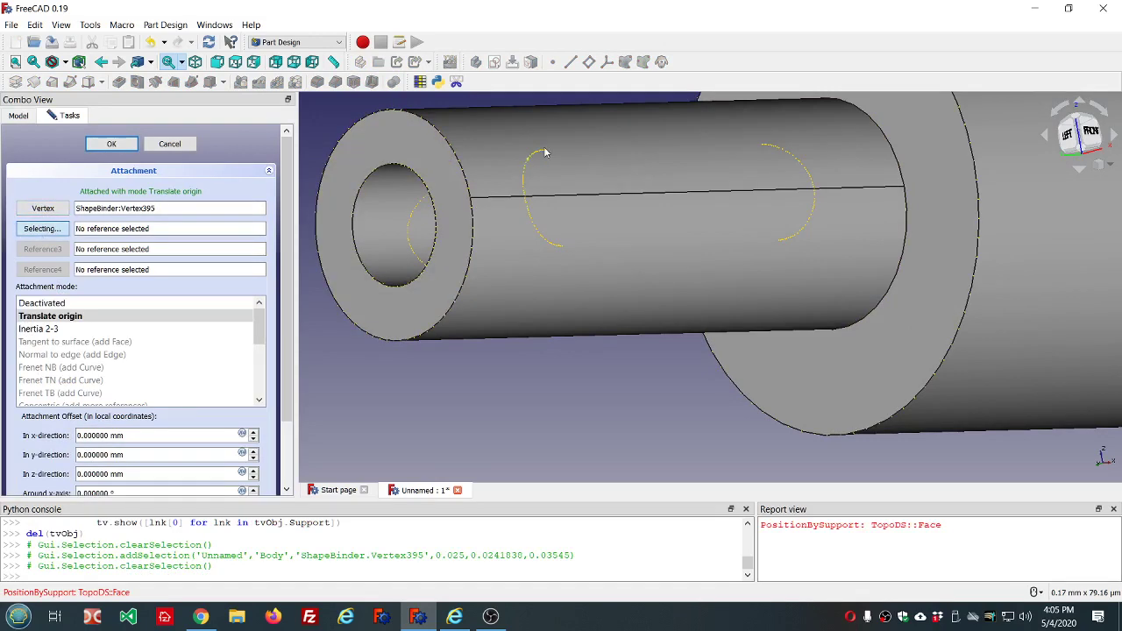
left_click(547, 154)
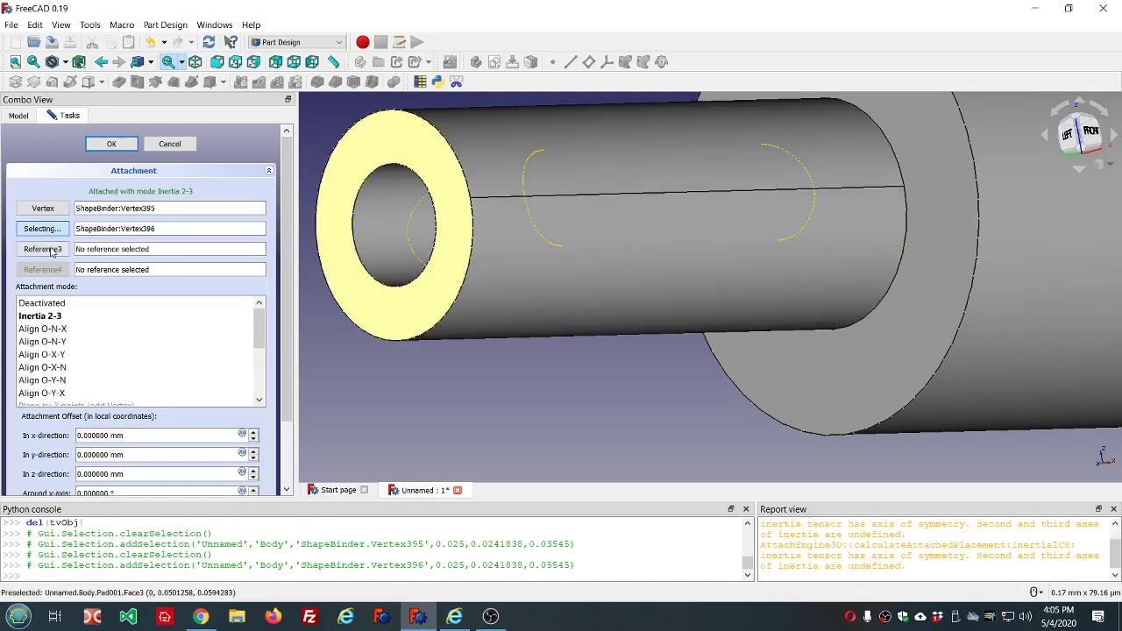
left_click(44, 250)
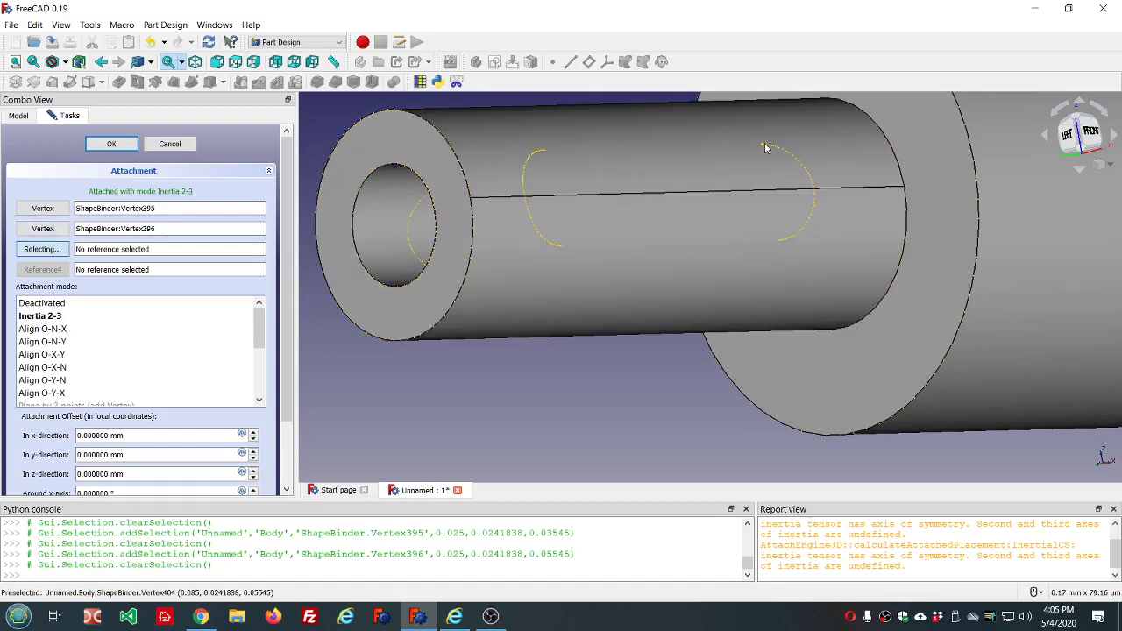
left_click(765, 149)
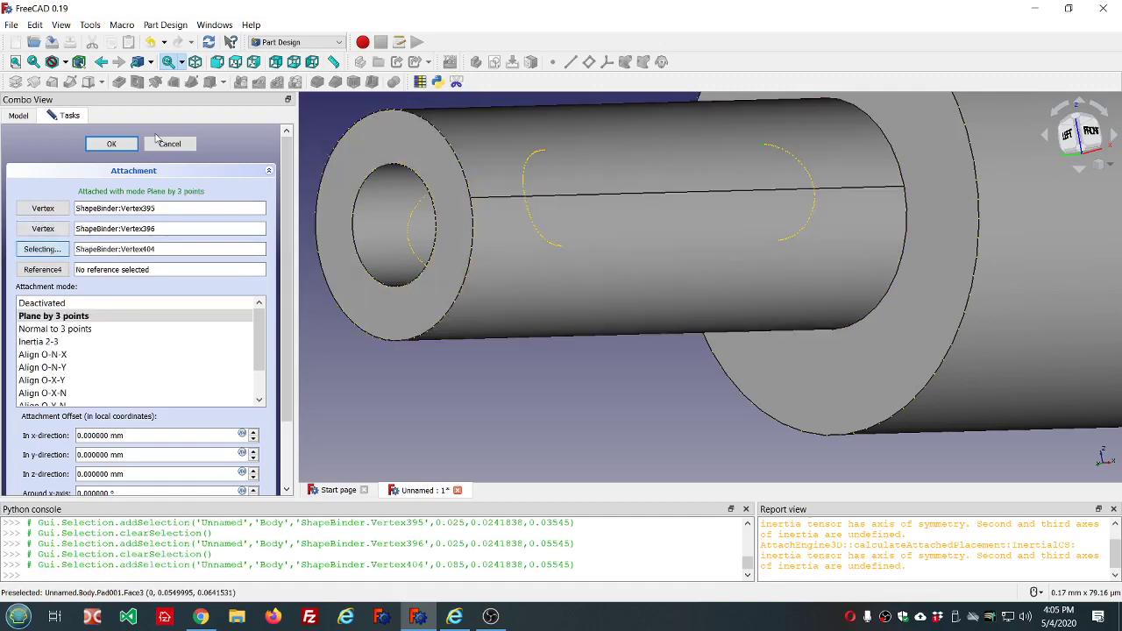
left_click(112, 144)
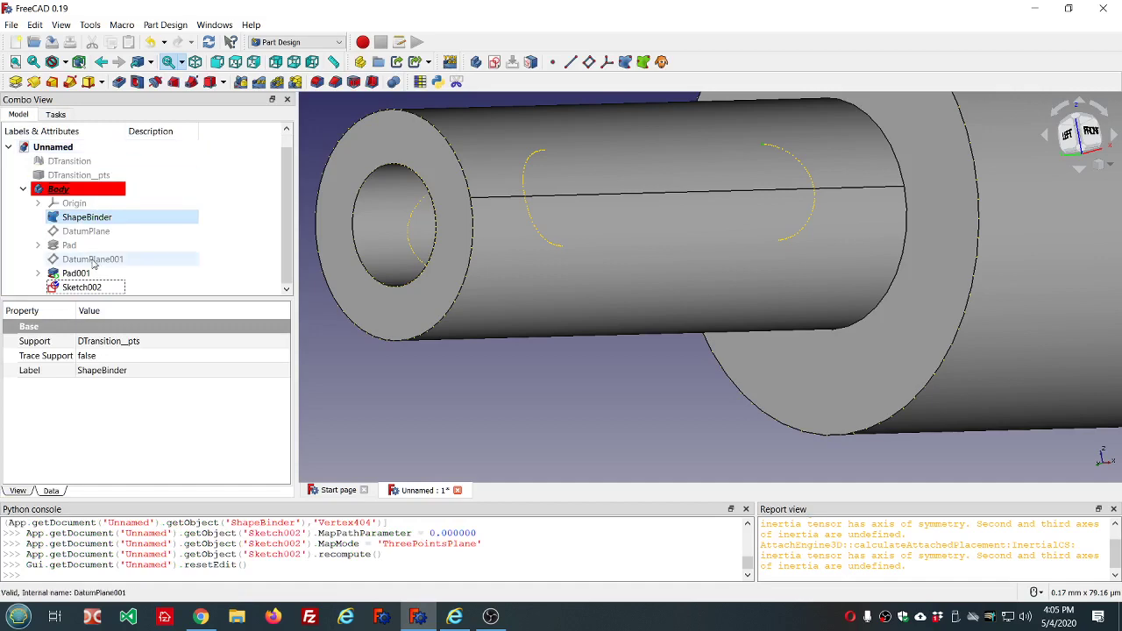
Open Sketch002 in the Sketcher, cut the view at the sketch plane, and clear the report log.
double_click(79, 289)
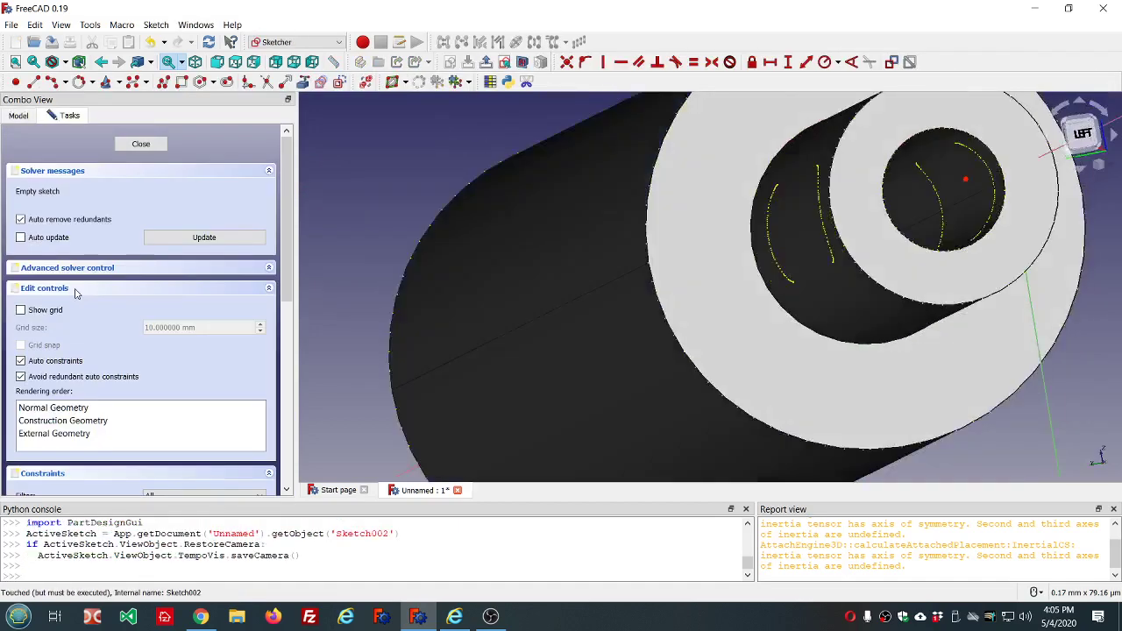
scroll(403, 243, "down", 3)
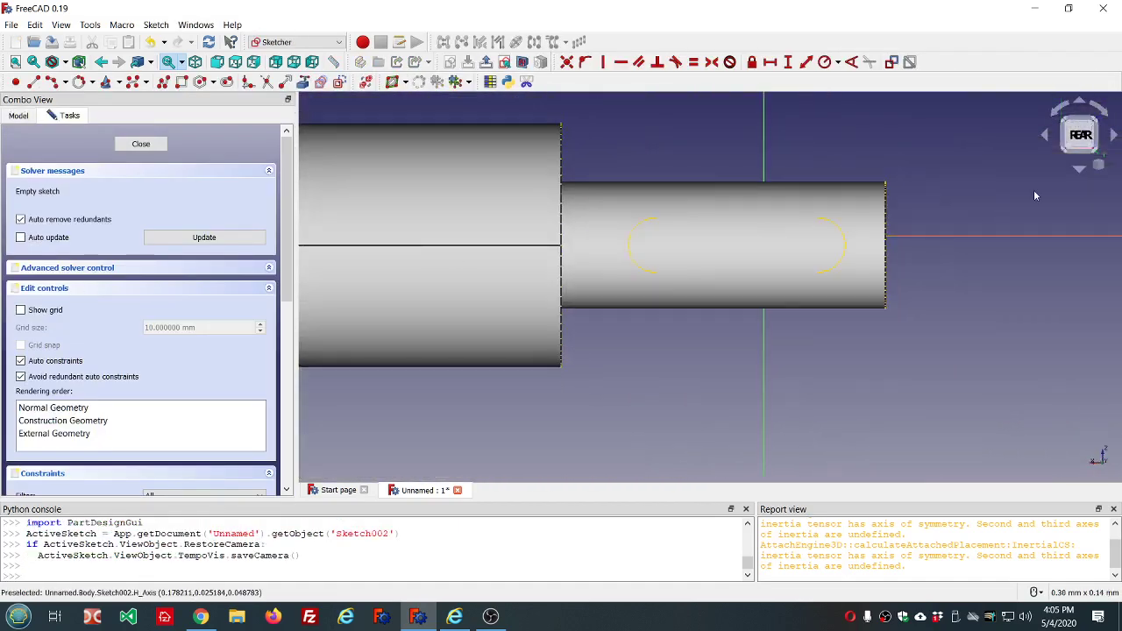
scroll(1033, 189, "up", 2)
left_click(523, 63)
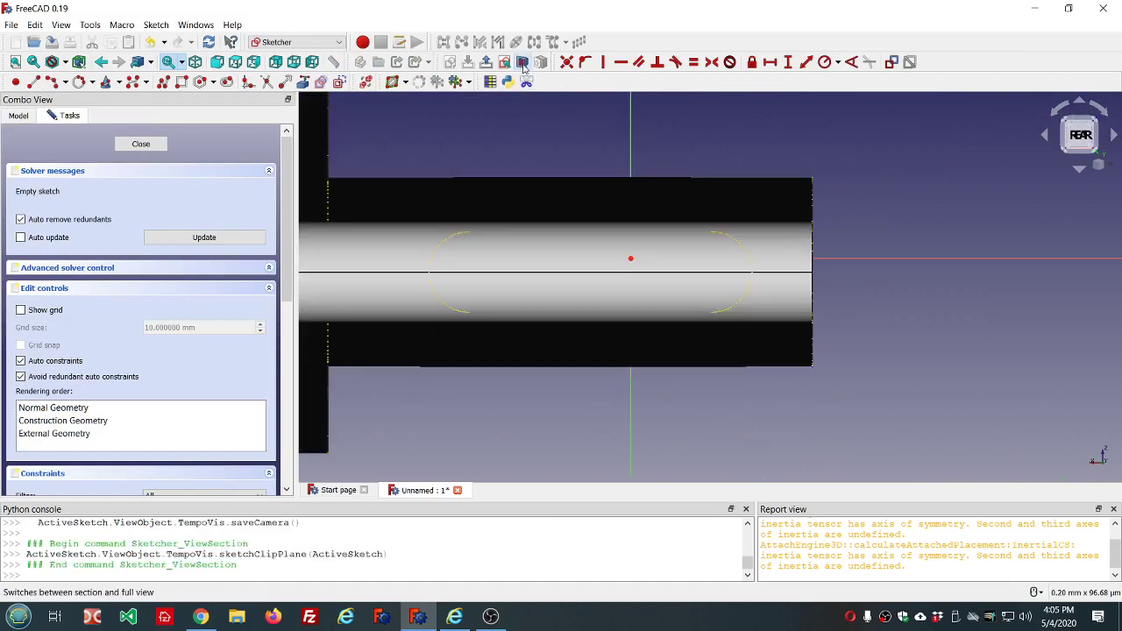
scroll(475, 252, "up", 3)
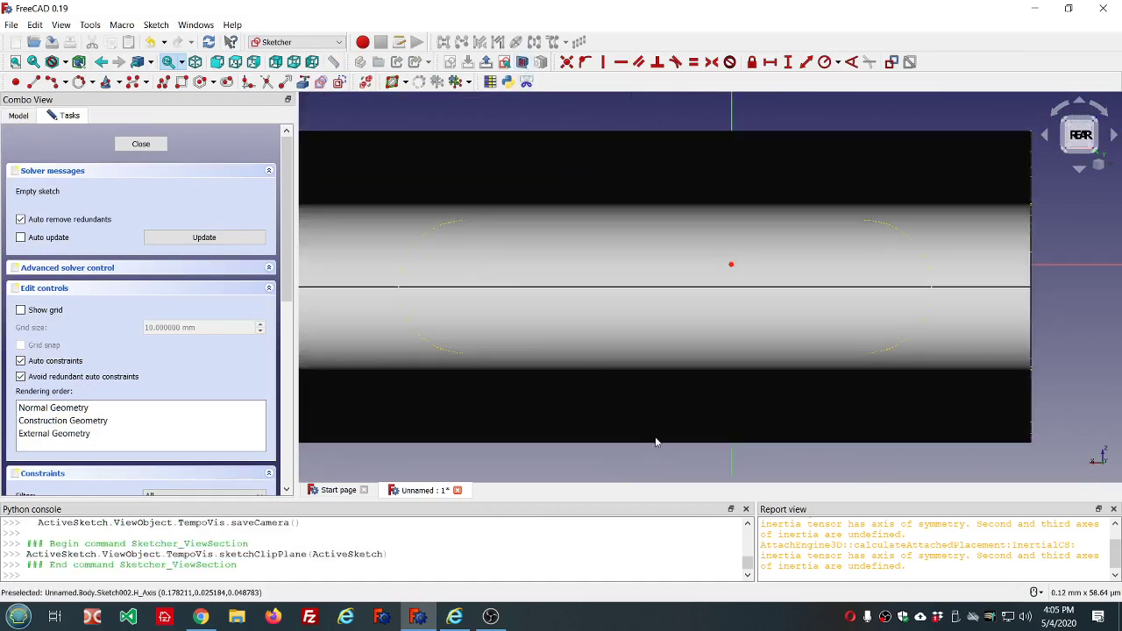
right_click(810, 549)
left_click(840, 522)
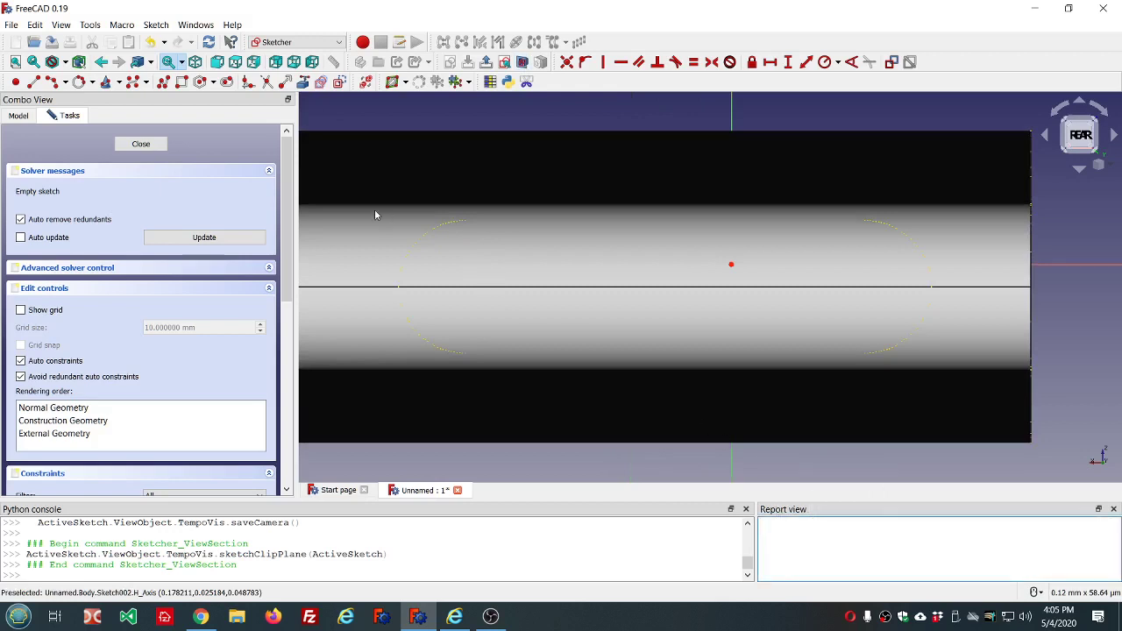
Activate External Geometry and orbit to view the cylinder at an angle.
left_click(304, 82)
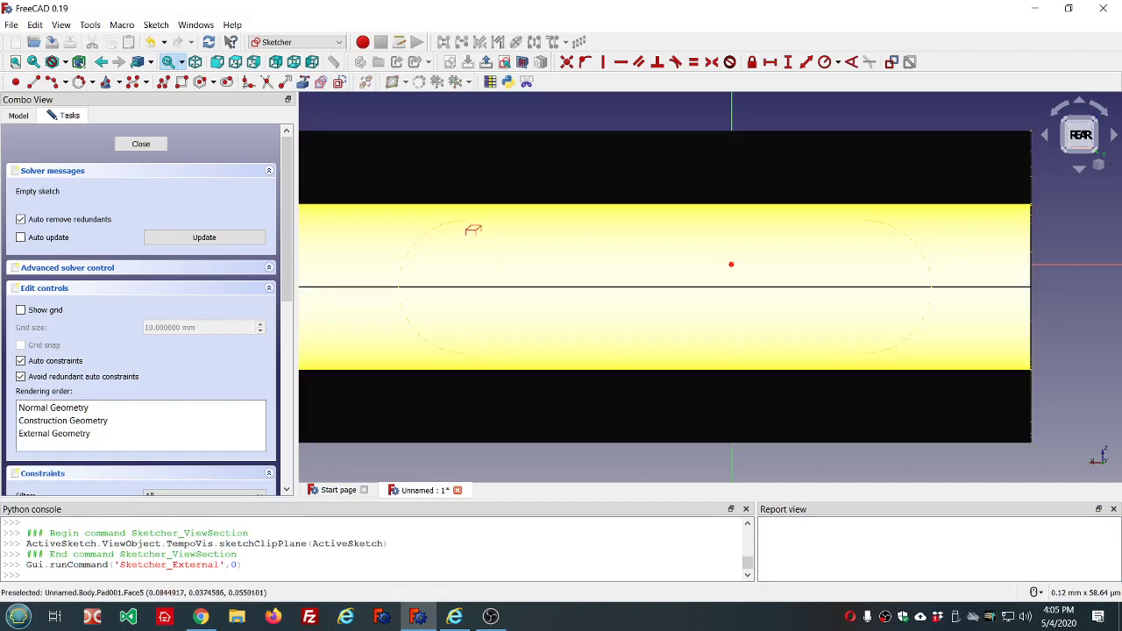
scroll(467, 224, "up", 4)
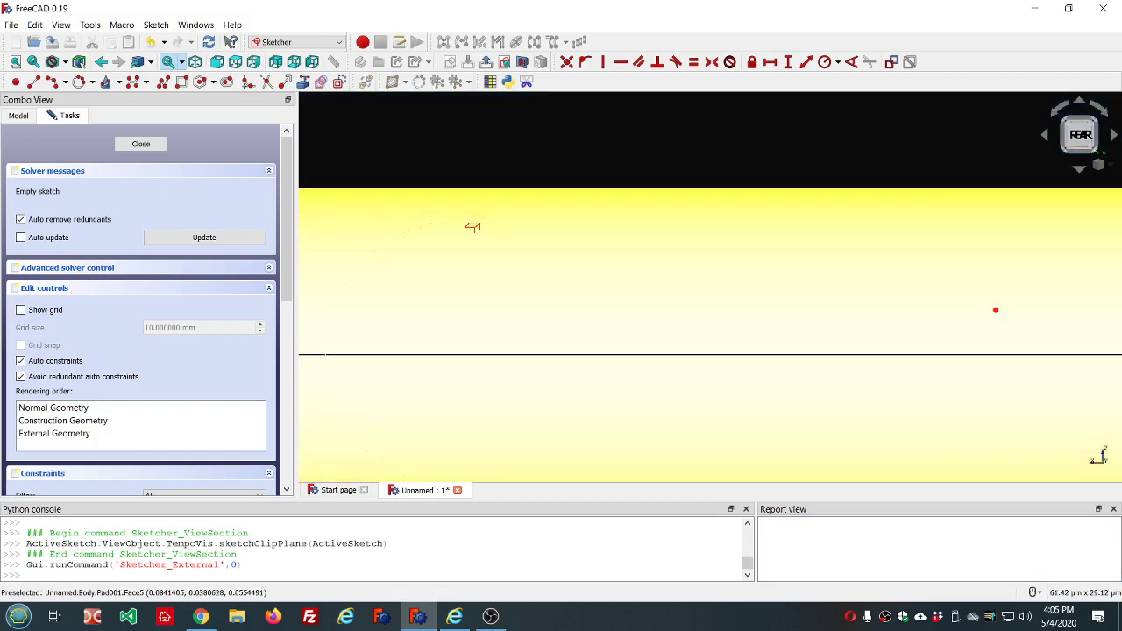
scroll(466, 229, "down", 5)
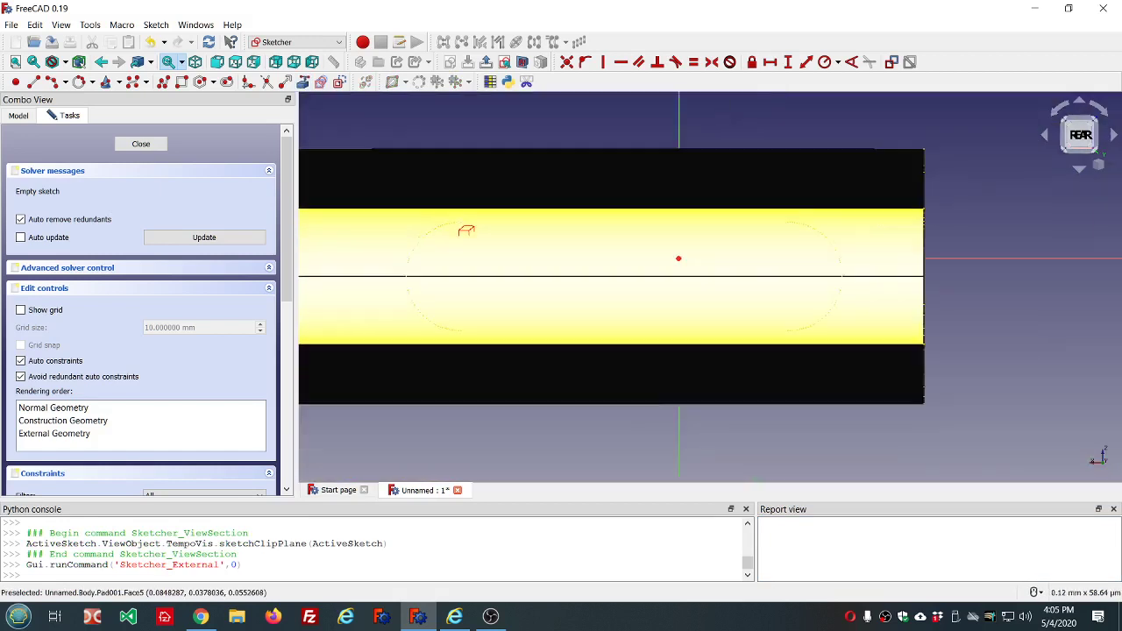
mouse_move(509, 220)
middle_mouse_down()
mouse_move(527, 235)
mouse_move(573, 219)
mouse_move(668, 220)
mouse_move(709, 245)
mouse_move(631, 218)
mouse_move(617, 195)
mouse_move(566, 188)
mouse_move(563, 153)
mouse_move(546, 213)
mouse_move(515, 211)
middle_mouse_up()
mouse_move(519, 233)
middle_mouse_down()
mouse_move(526, 248)
mouse_move(520, 222)
mouse_move(672, 275)
mouse_move(847, 300)
mouse_move(642, 264)
mouse_move(608, 293)
mouse_move(584, 210)
mouse_move(515, 189)
mouse_move(500, 128)
mouse_move(456, 187)
mouse_move(510, 232)
middle_mouse_up()
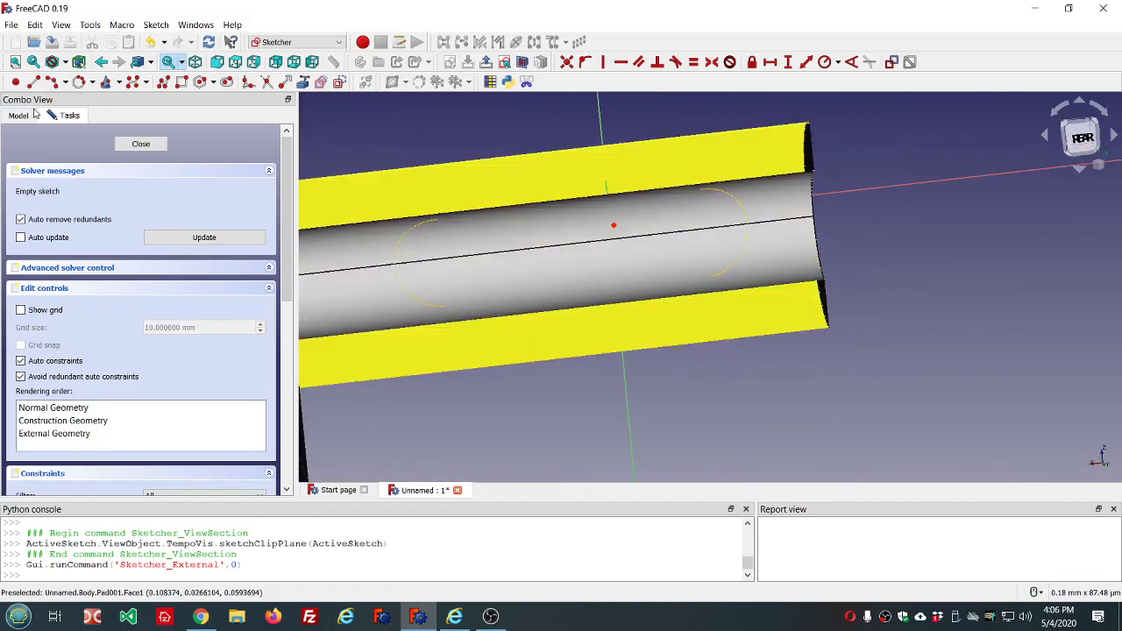
left_click(19, 116)
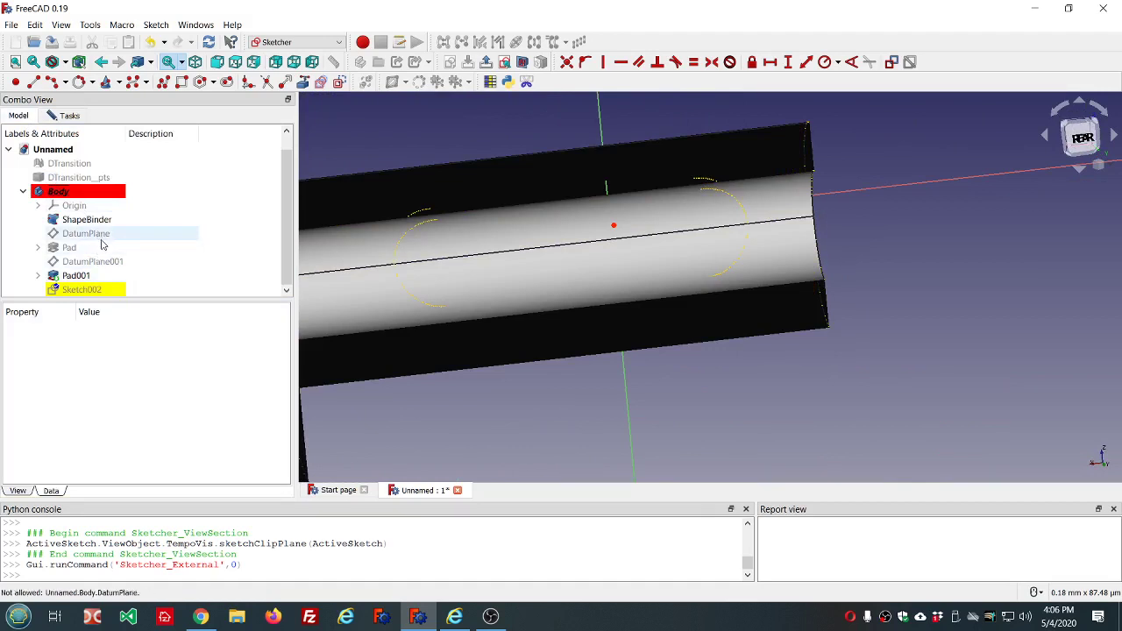
left_click(68, 116)
Restore the uncut view and add three slot-arc vertices as external geometry.
left_click(526, 82)
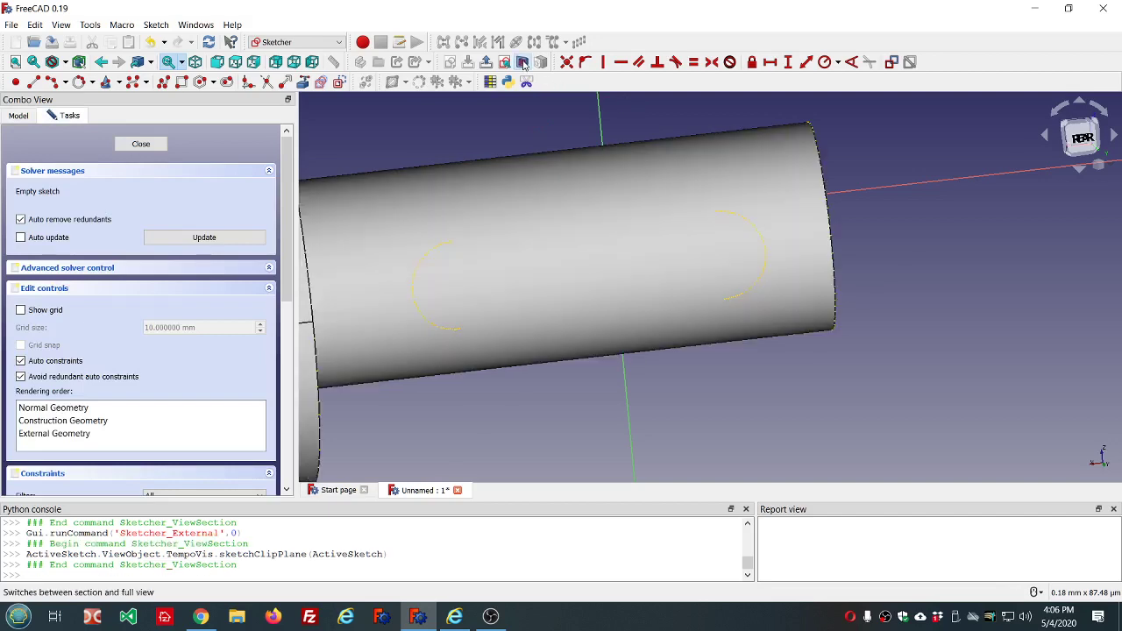
scroll(701, 215, "up", 4)
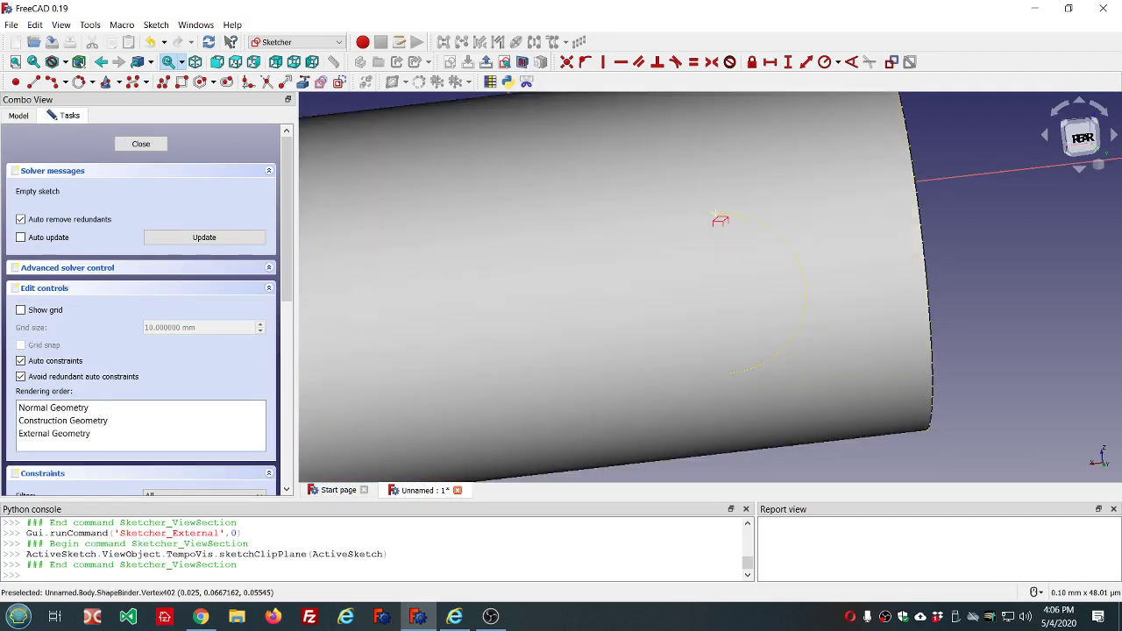
left_click(716, 216)
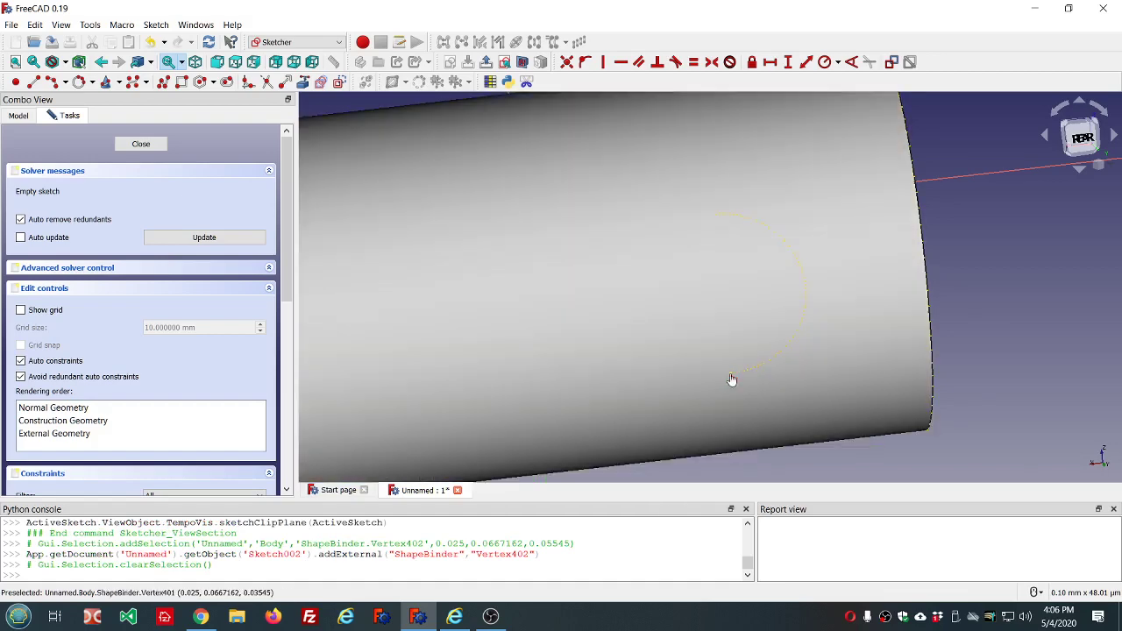
left_click(732, 379)
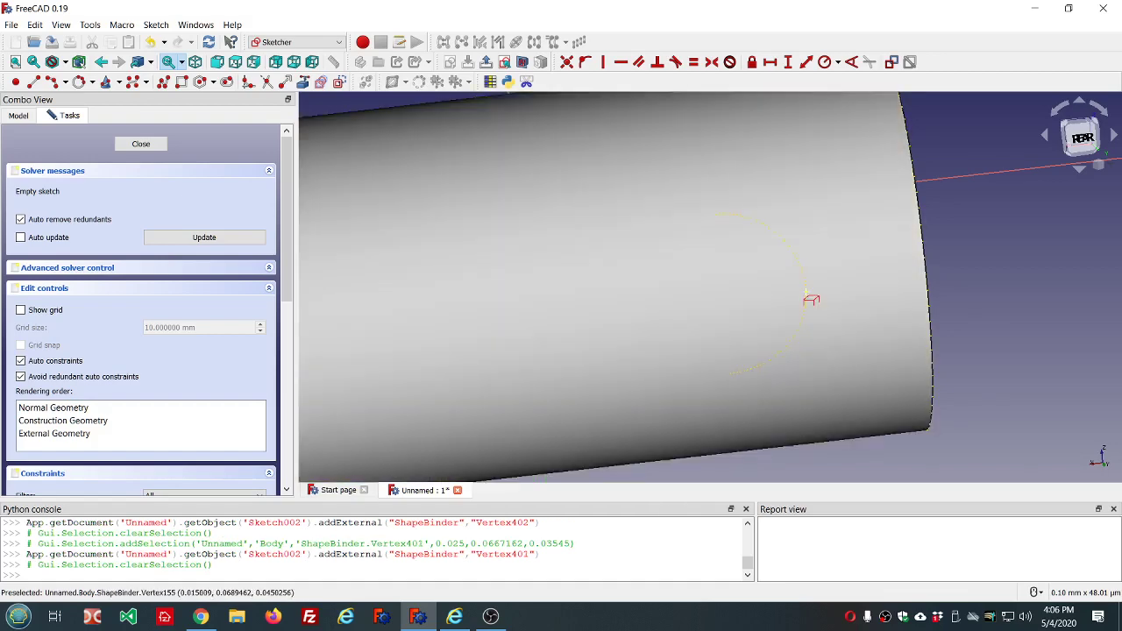
left_click(810, 299)
scroll(693, 283, "down", 4)
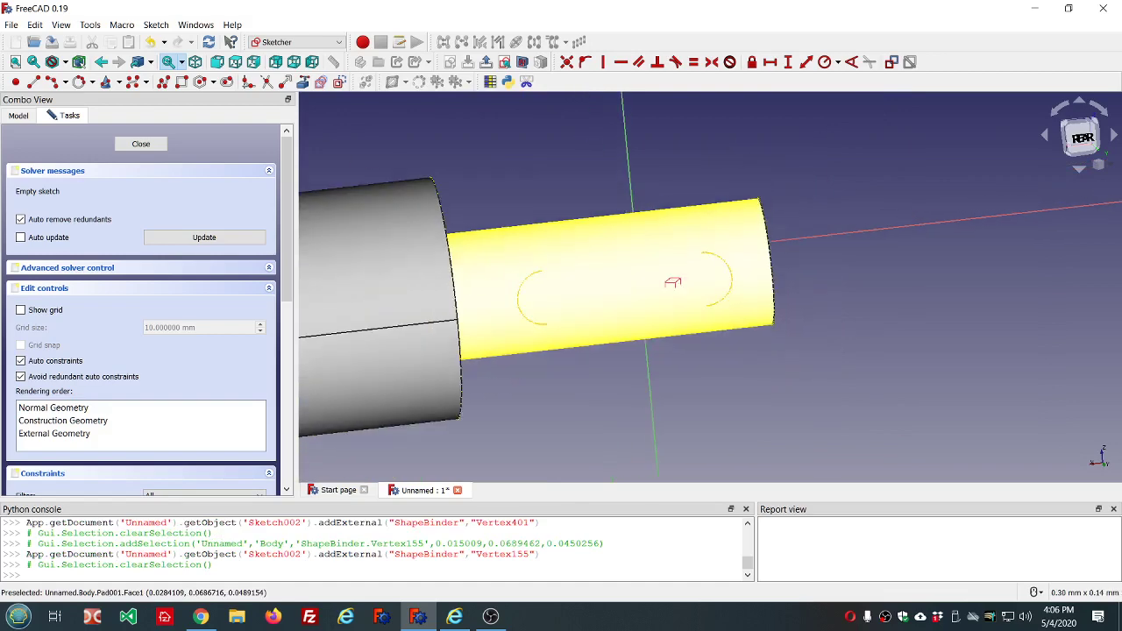
scroll(531, 283, "up", 5)
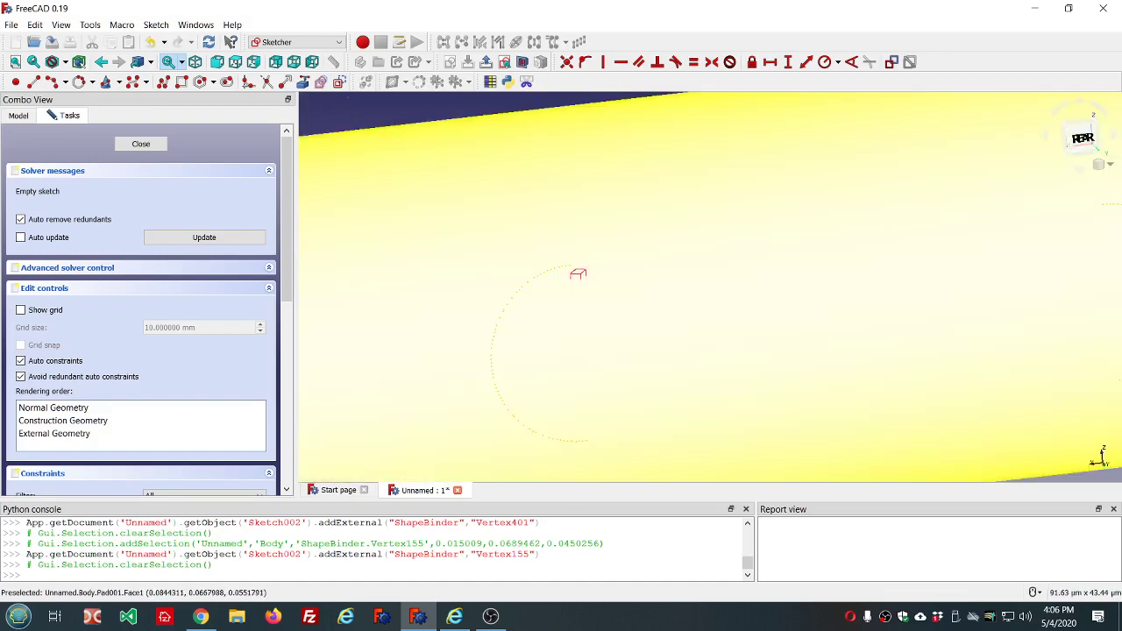
Add the cylinder face and more arc vertices as external references, inspect the section, and close the sketch.
left_click(579, 276)
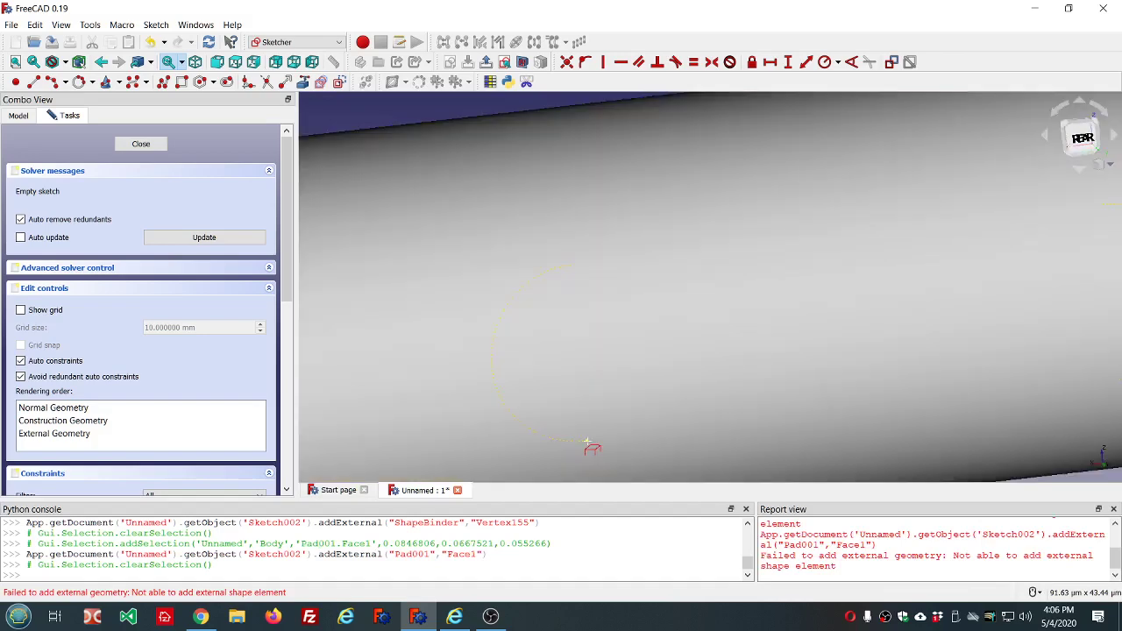
left_click(592, 448)
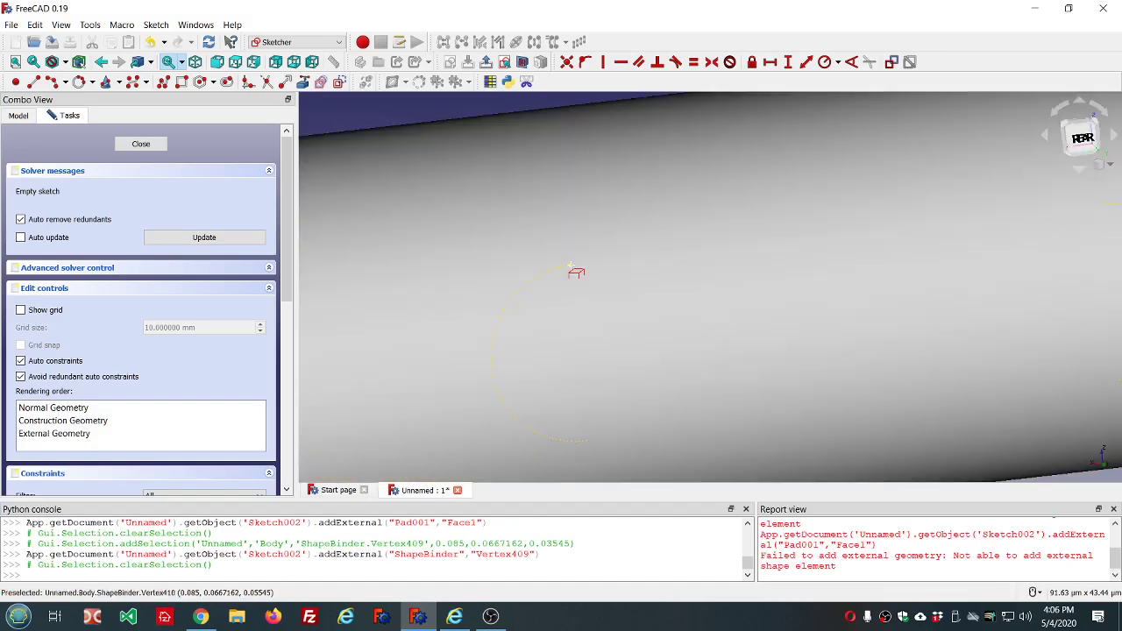
left_click(570, 266)
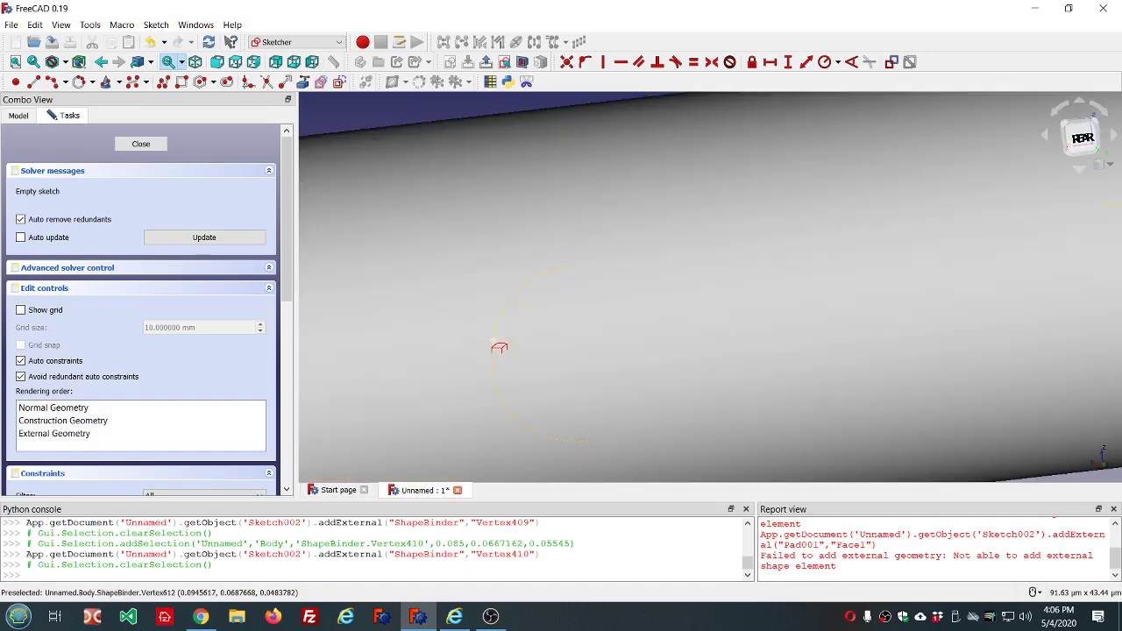
left_click(499, 347)
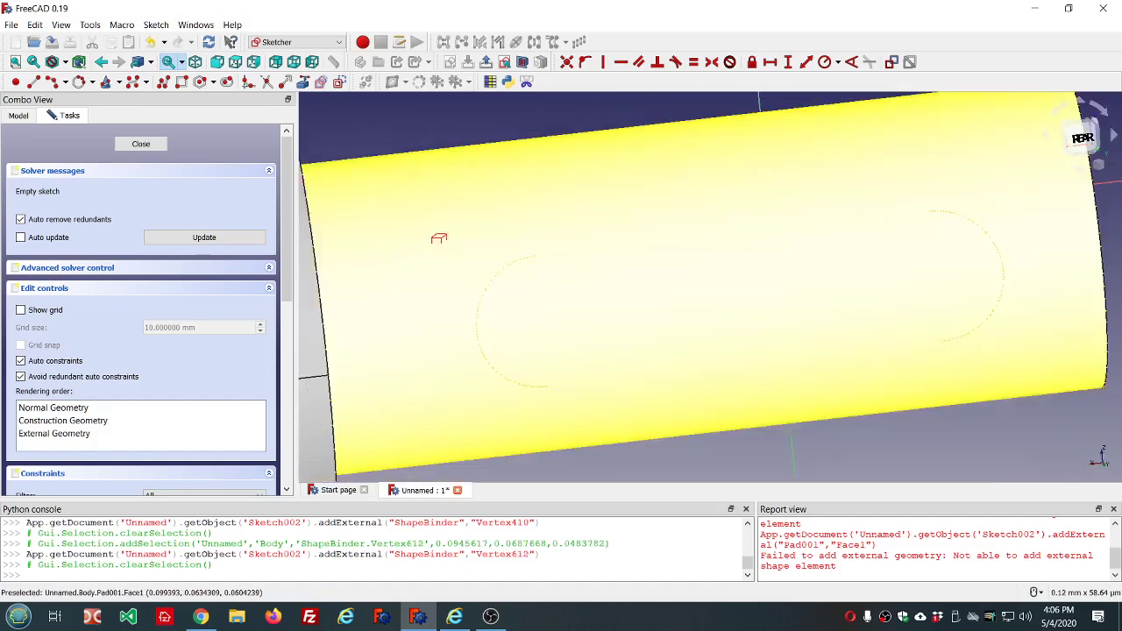
scroll(435, 237, "down", 3)
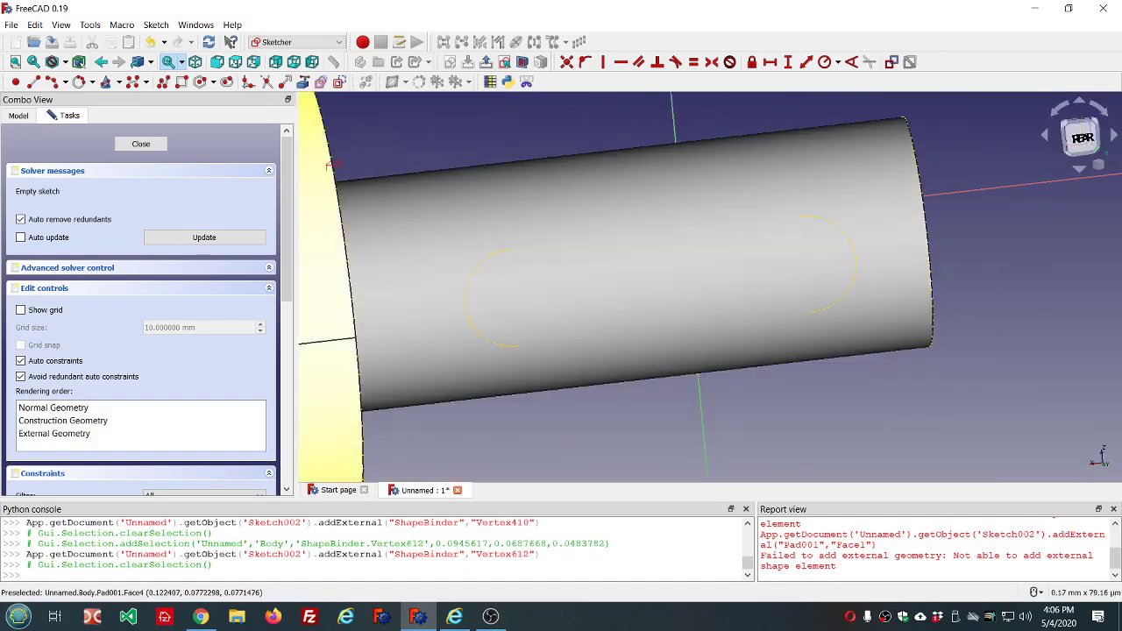
left_click(522, 63)
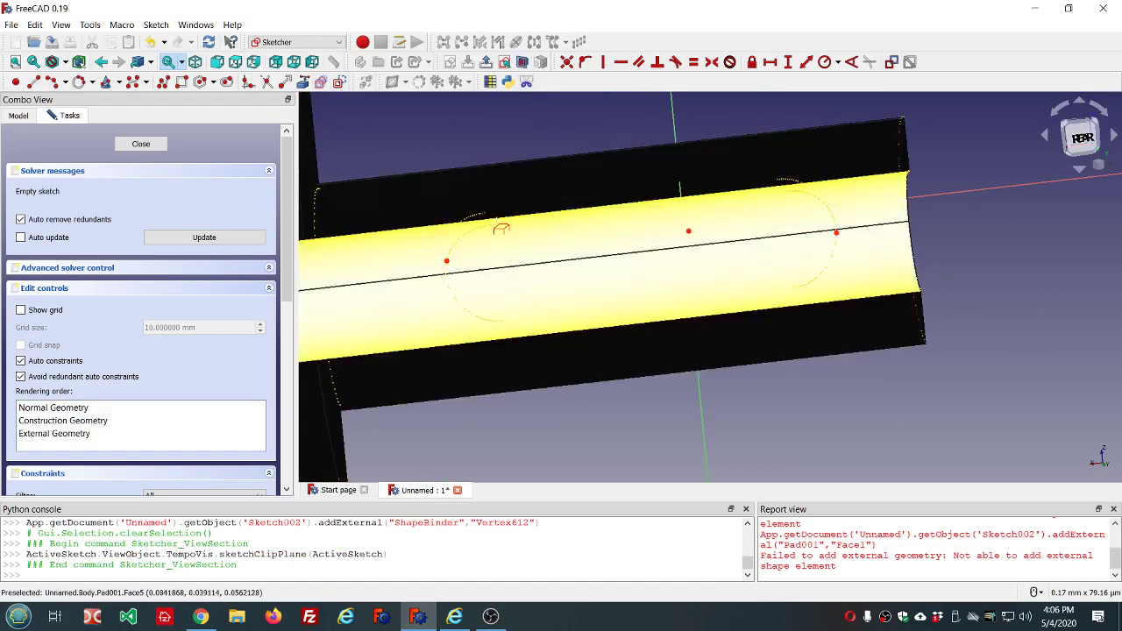
middle_click_drag(525, 253, 523, 229)
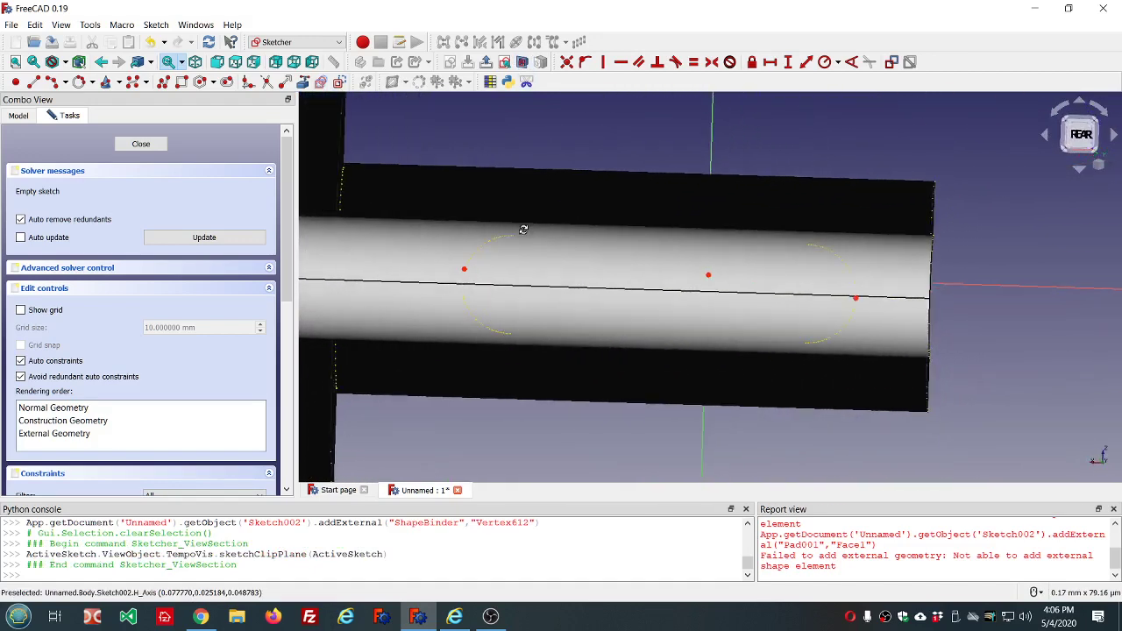
left_click(143, 145)
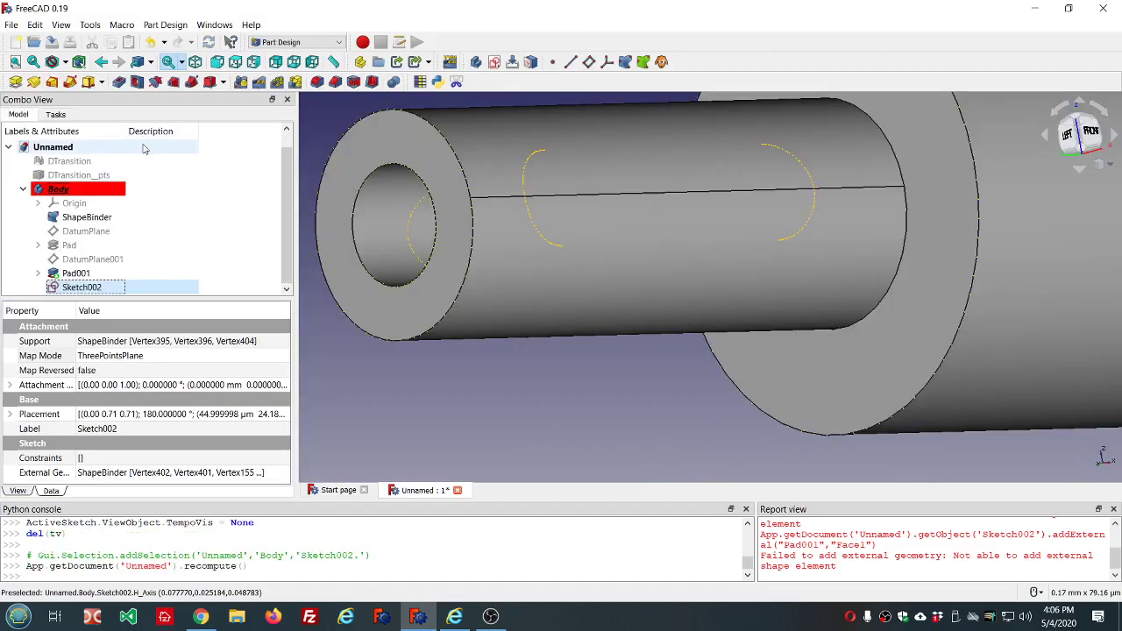
Show the ShapeBinder and reopen Sketch002 for editing.
left_click(88, 217)
key("space")
left_click(94, 275)
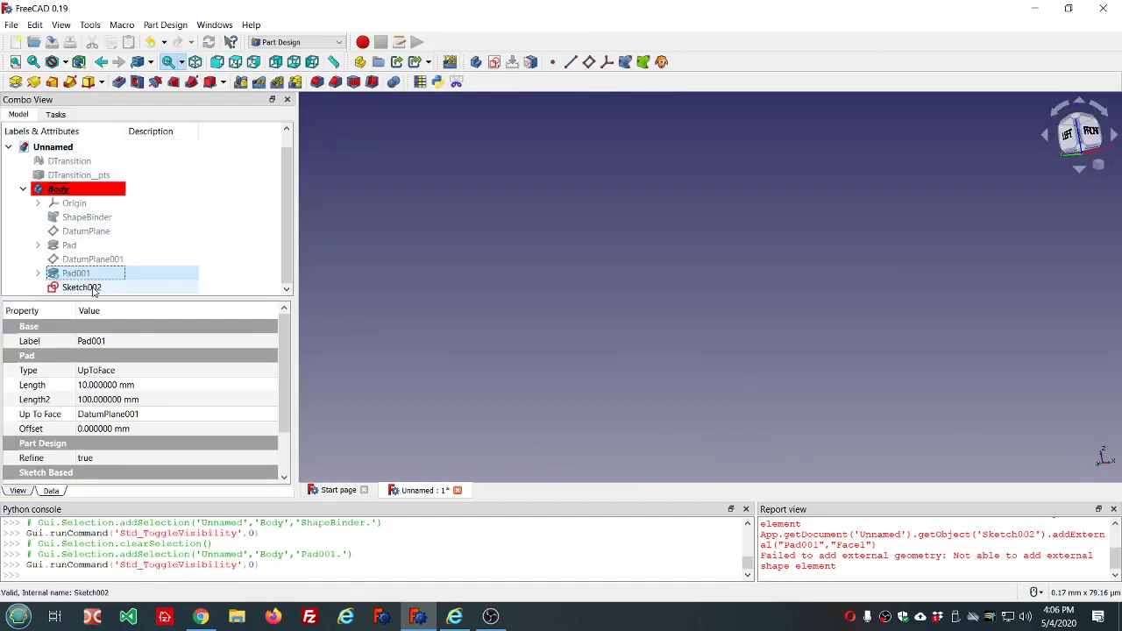
double_click(92, 286)
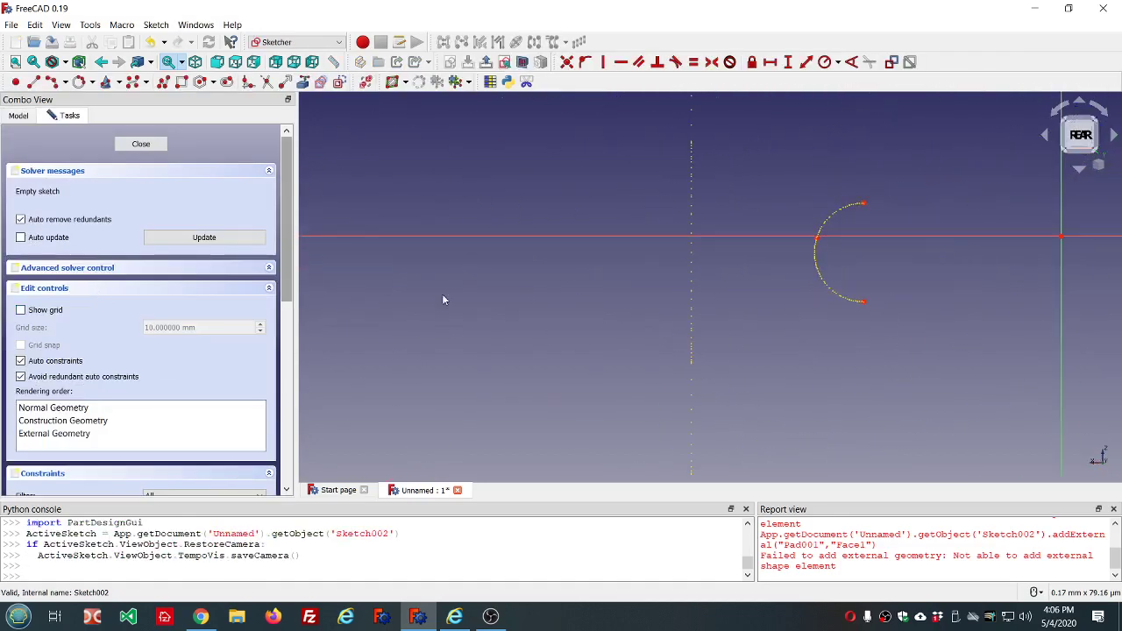
scroll(664, 248, "down", 3)
scroll(984, 275, "up", 3)
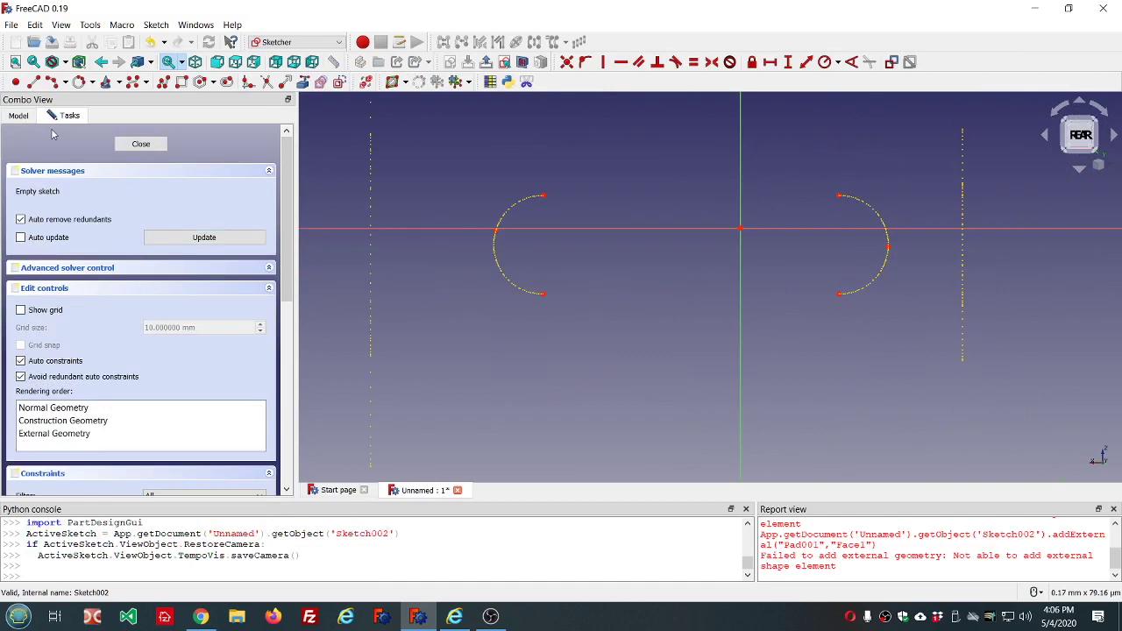
Hide the ShapeBinder arcs and clear the old report messages.
left_click(20, 116)
left_click(87, 219)
key("space")
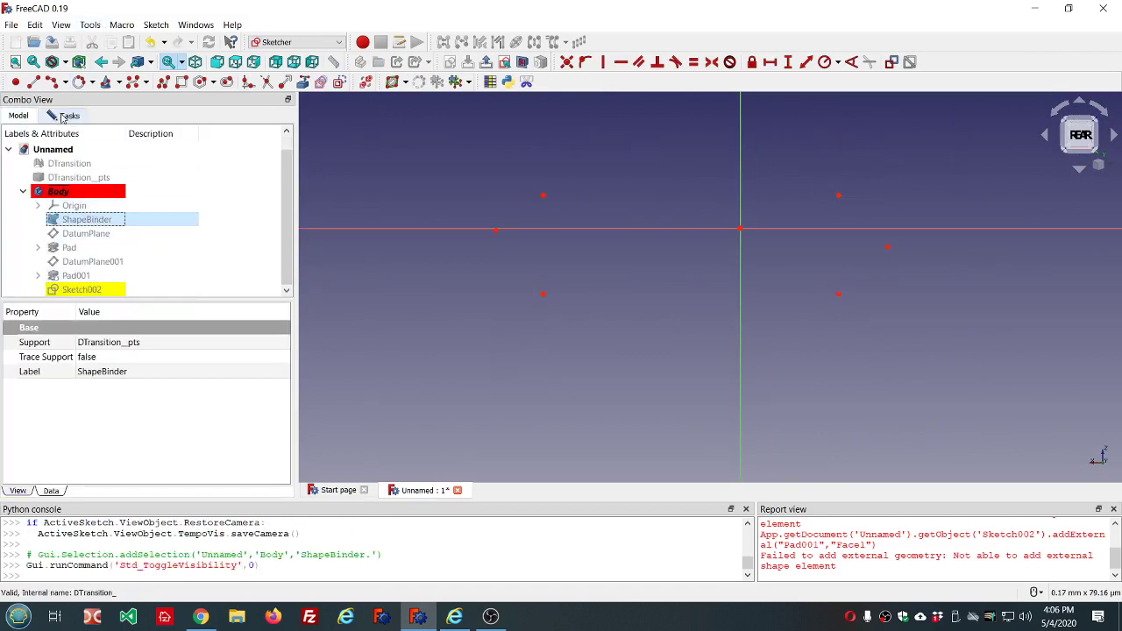
left_click(67, 116)
scroll(646, 200, "down", 2)
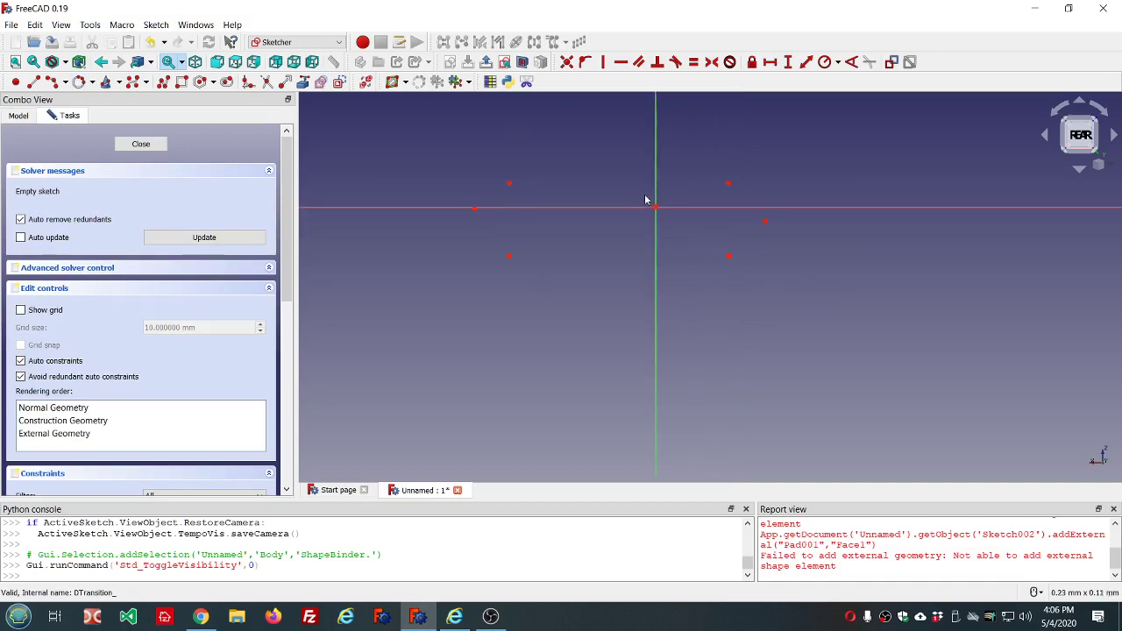
right_click(824, 537)
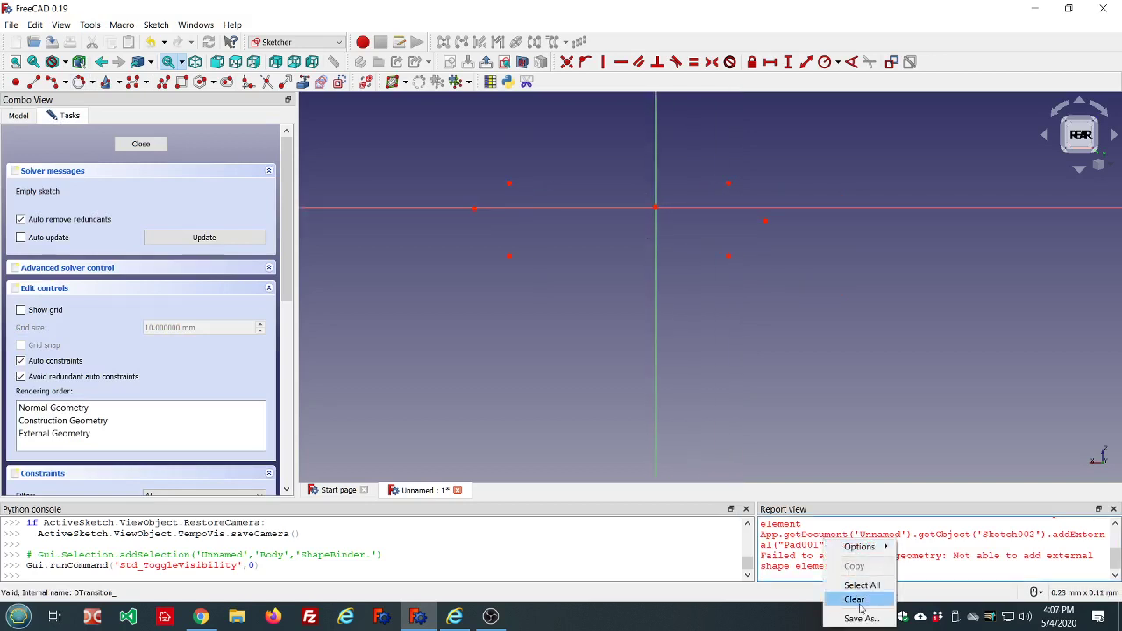
left_click(862, 609)
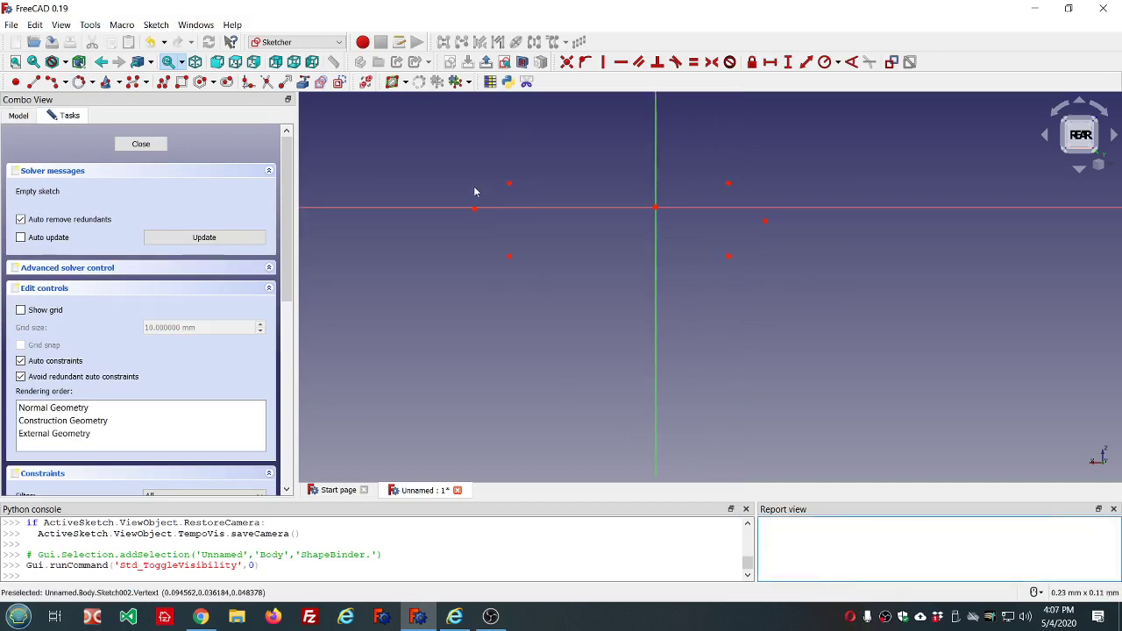
Set the arc tool to the end points and rim point mode.
left_click(66, 82)
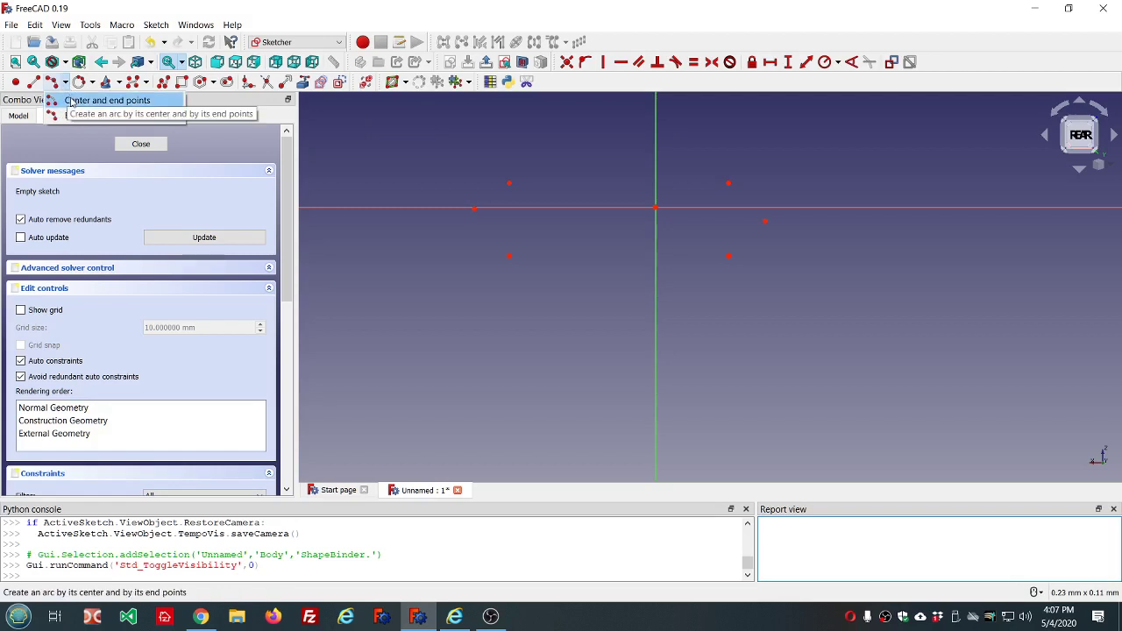
left_click(70, 102)
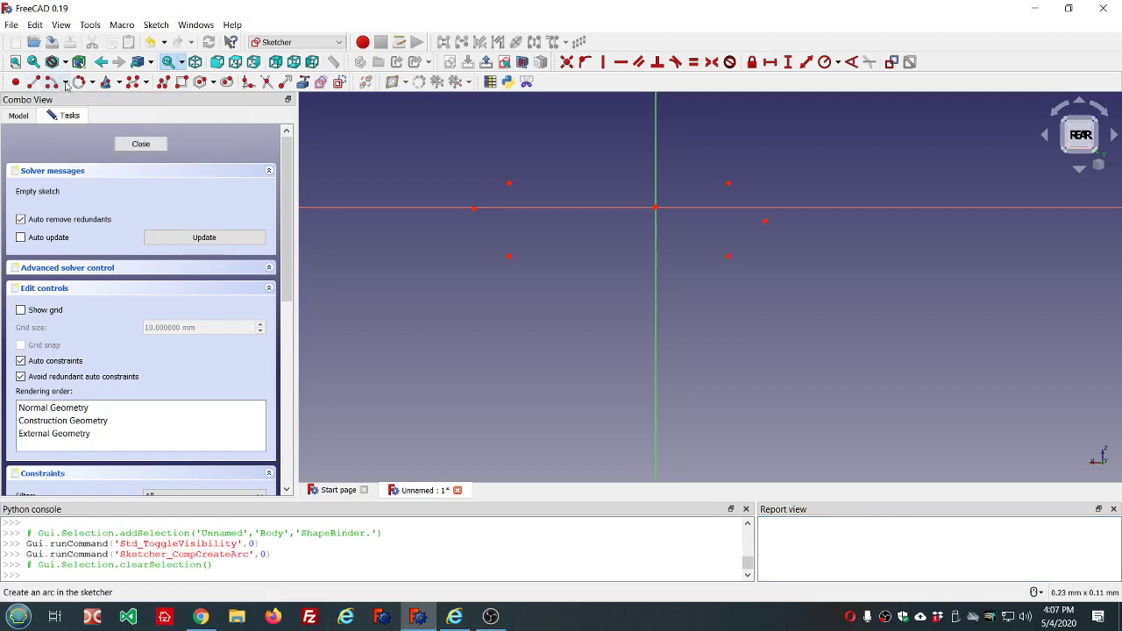
left_click(66, 83)
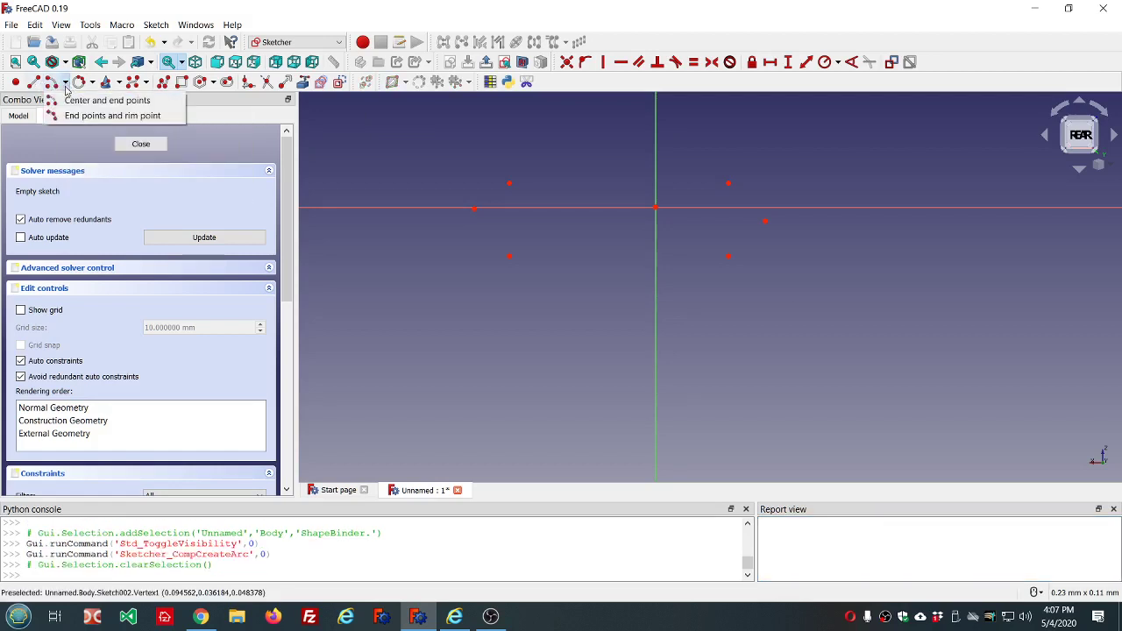
left_click(133, 118)
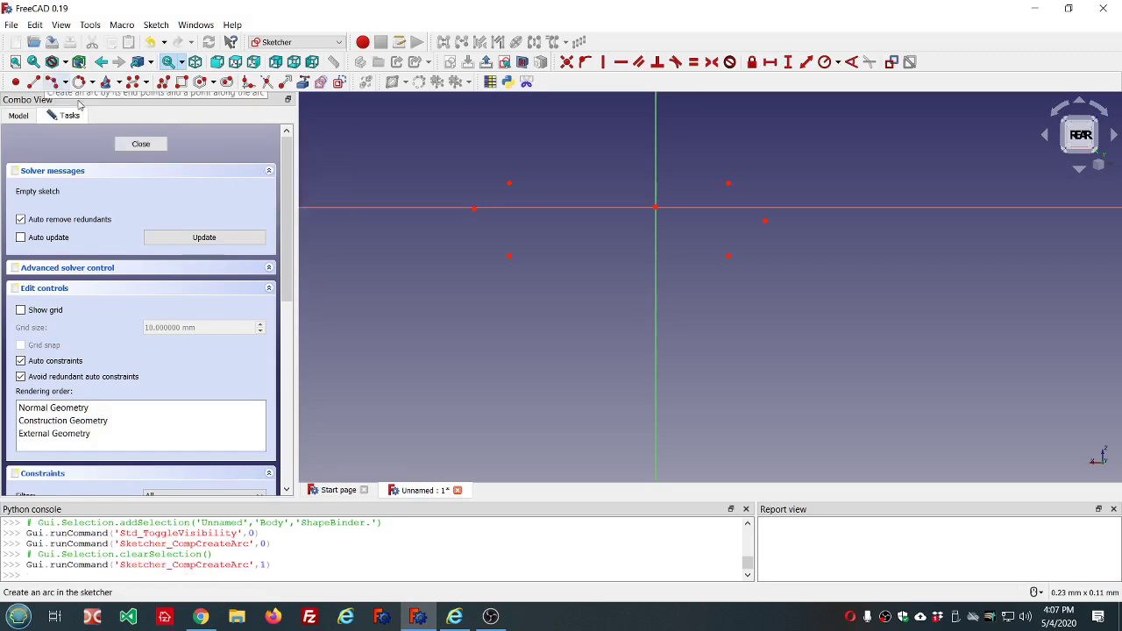
Draw the top and bottom horizontal lines between the four reference points.
left_click(33, 81)
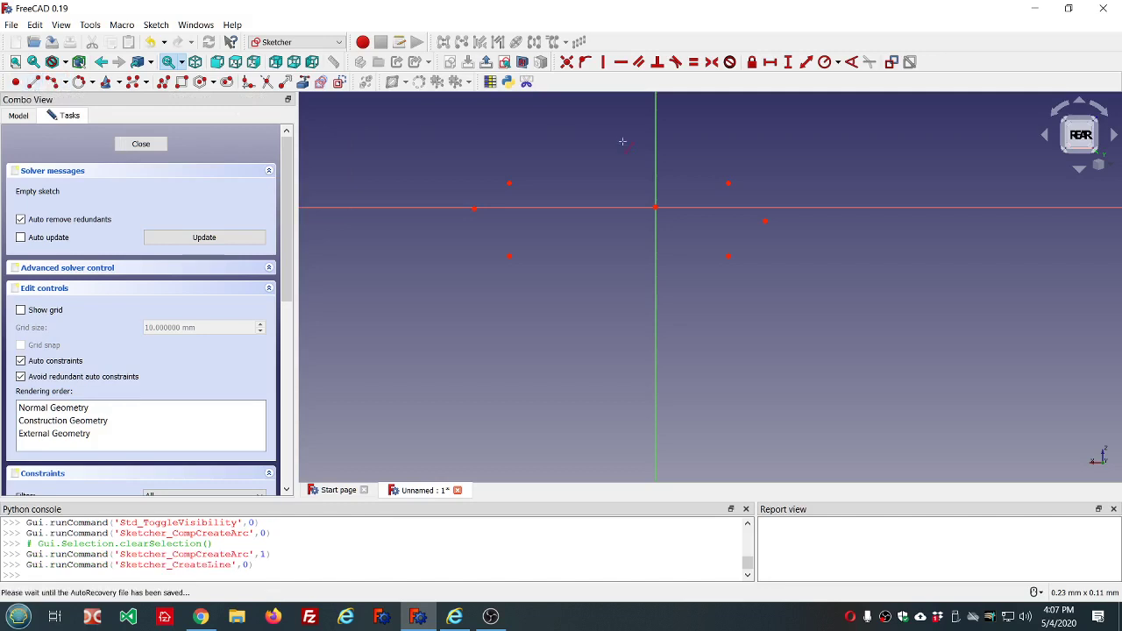
left_click(509, 183)
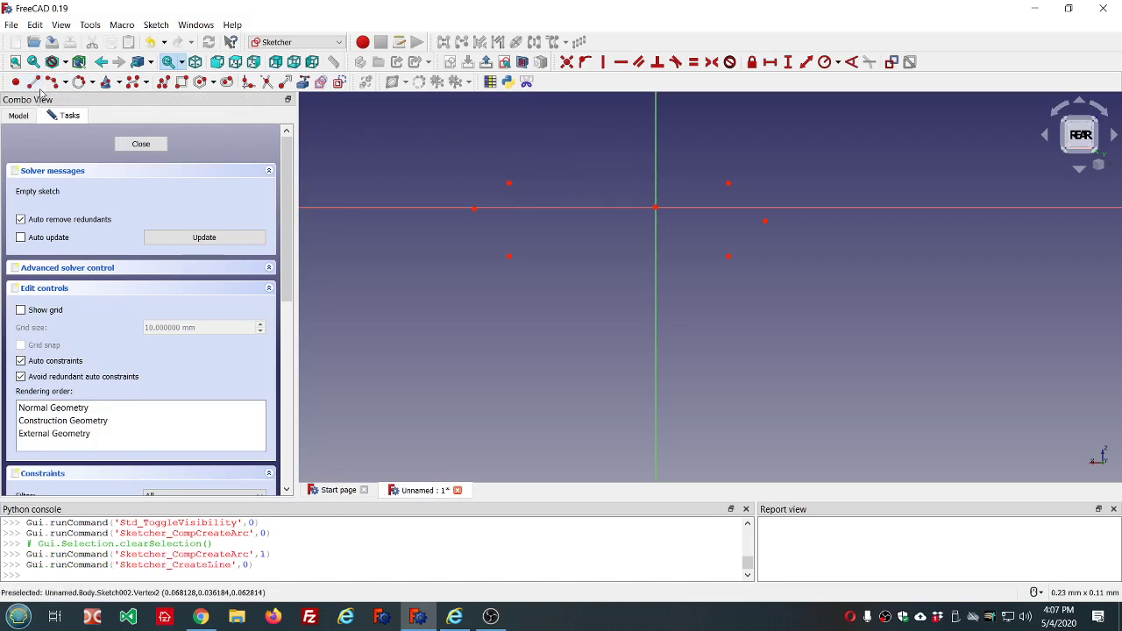
left_click(33, 82)
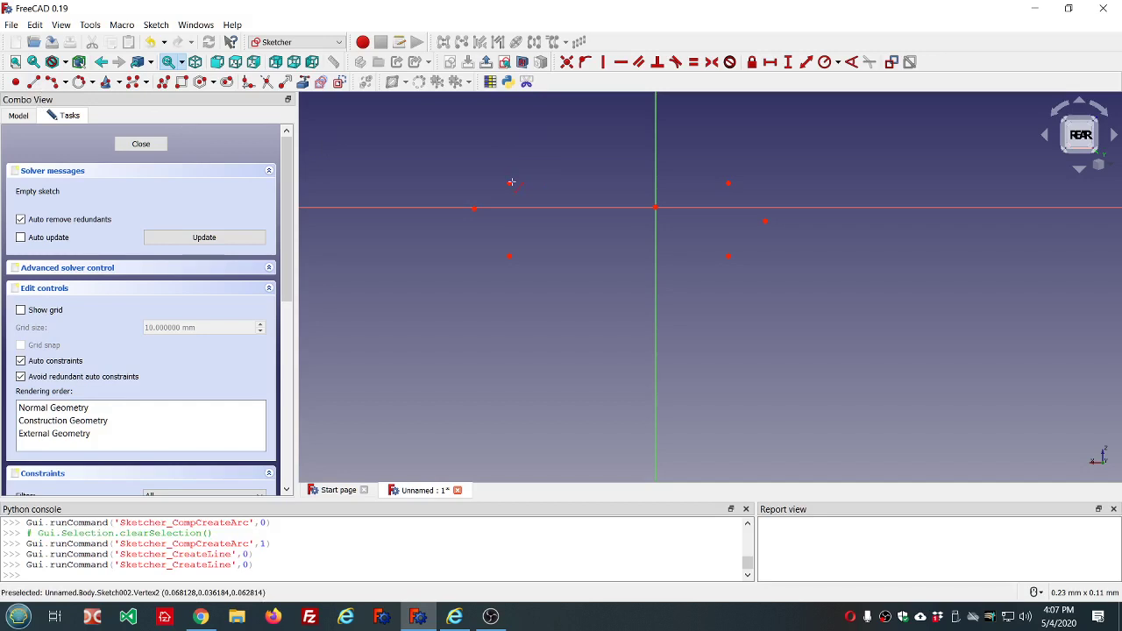
left_click(729, 182)
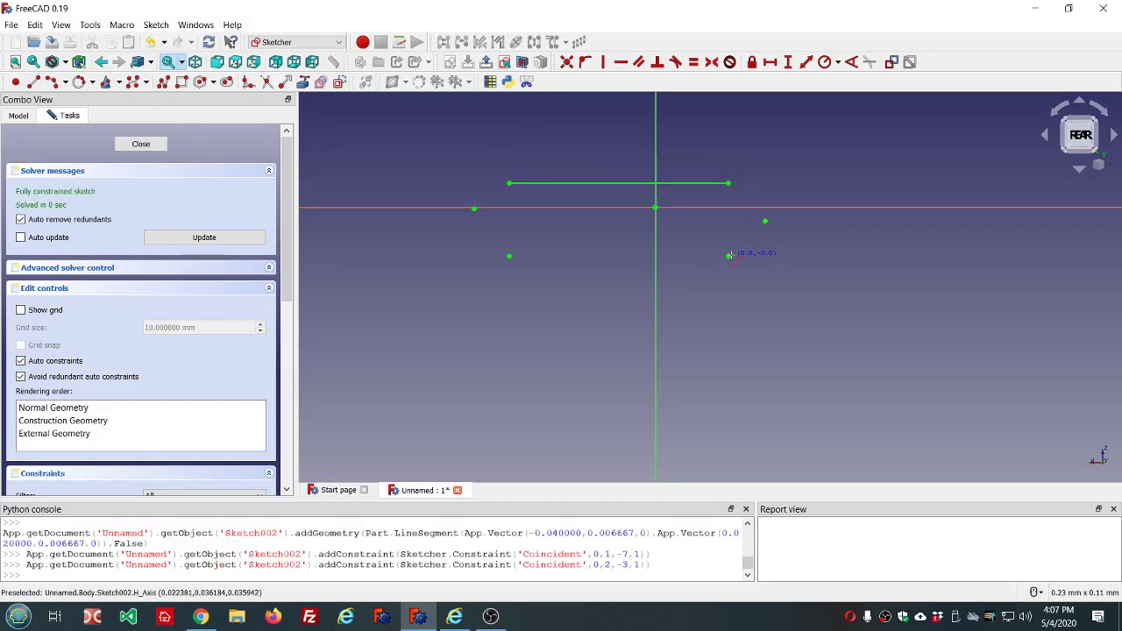
left_click(728, 255)
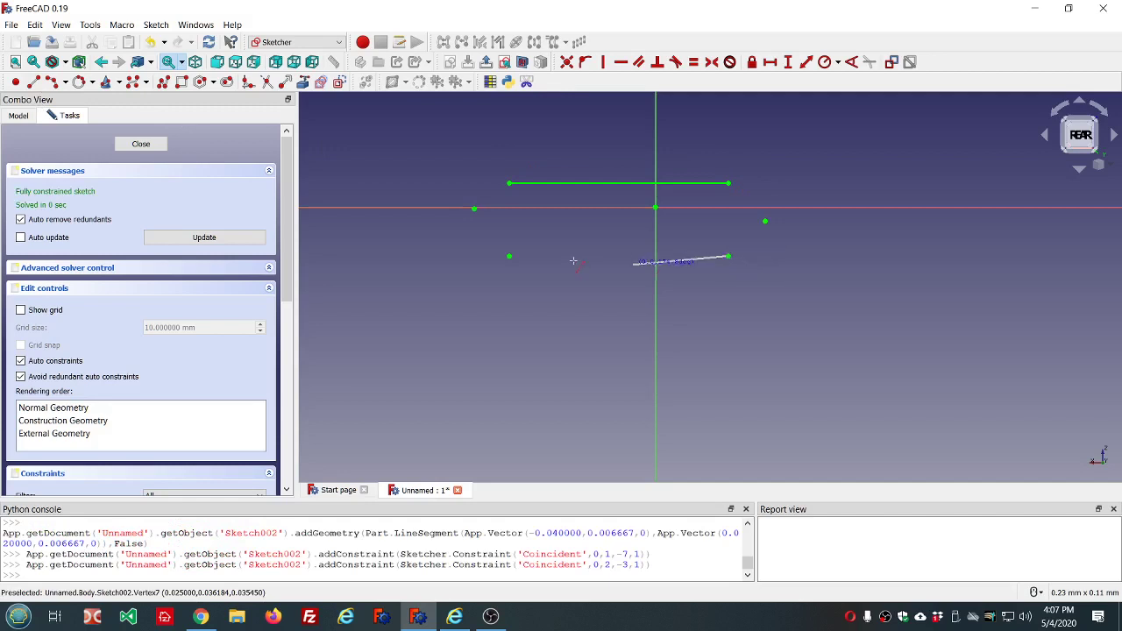
left_click(510, 258)
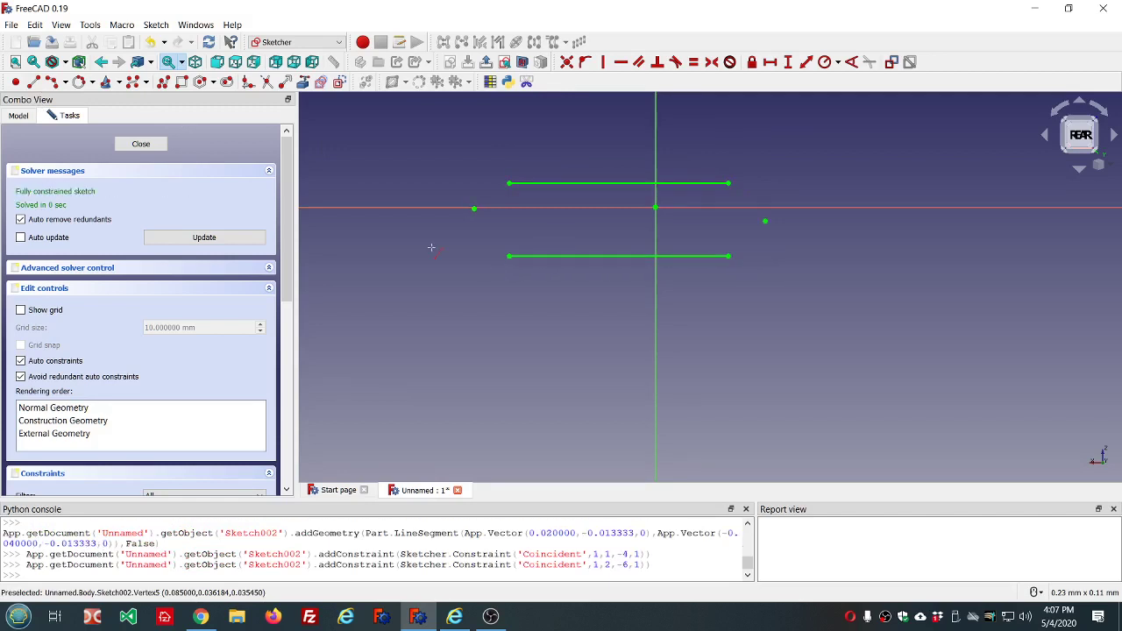
Join the line ends with left and right bulging arcs, then close the sketch.
left_click(52, 82)
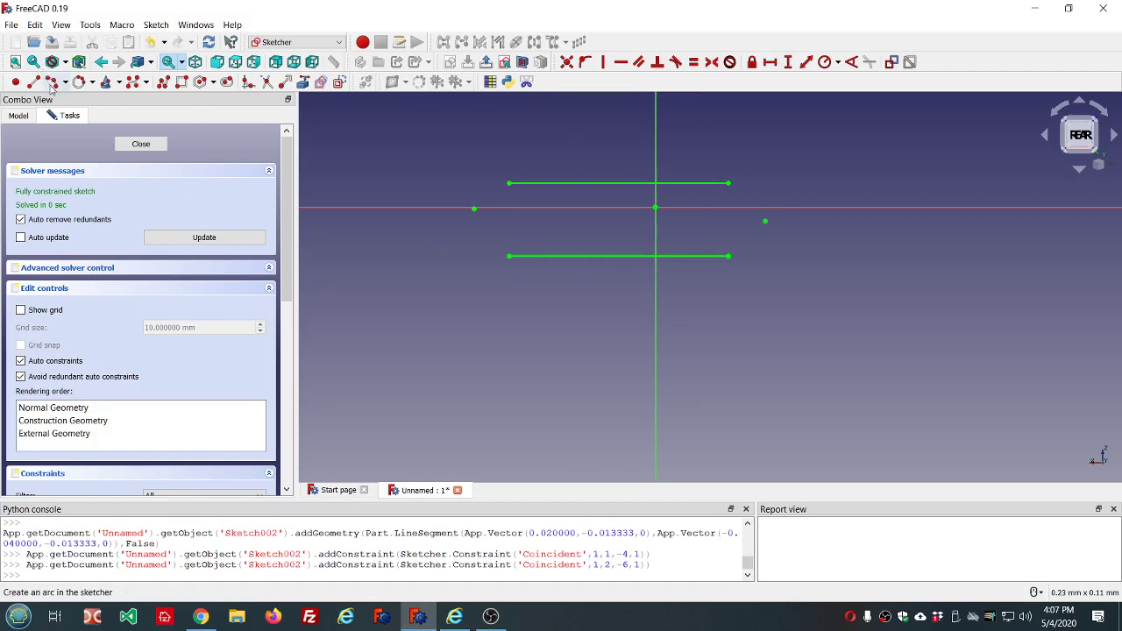
left_click(509, 183)
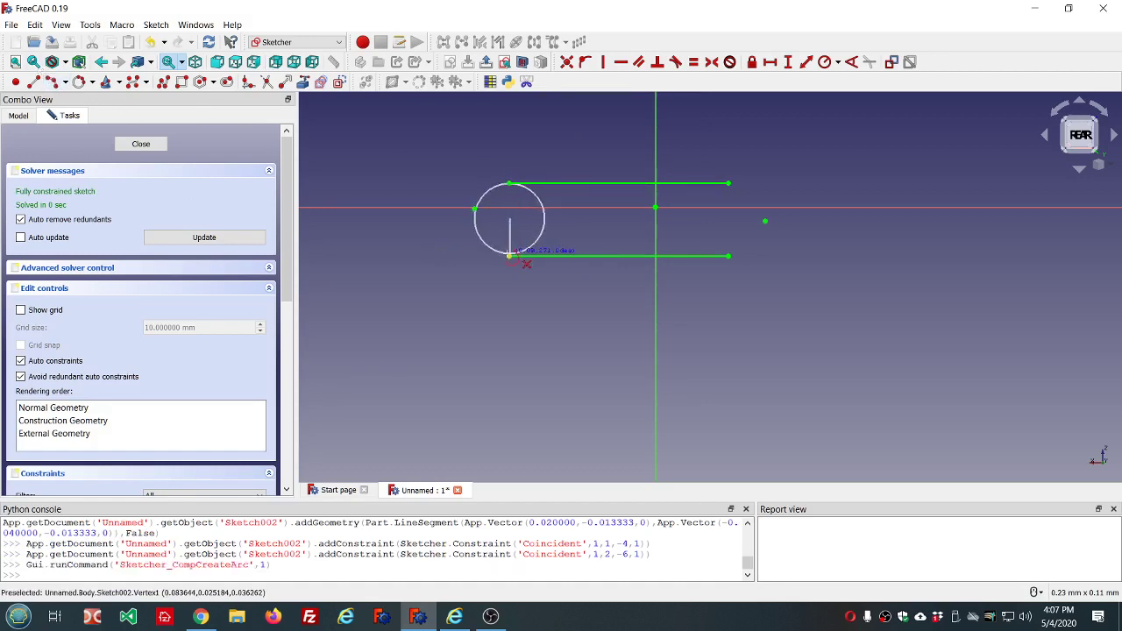
left_click(509, 255)
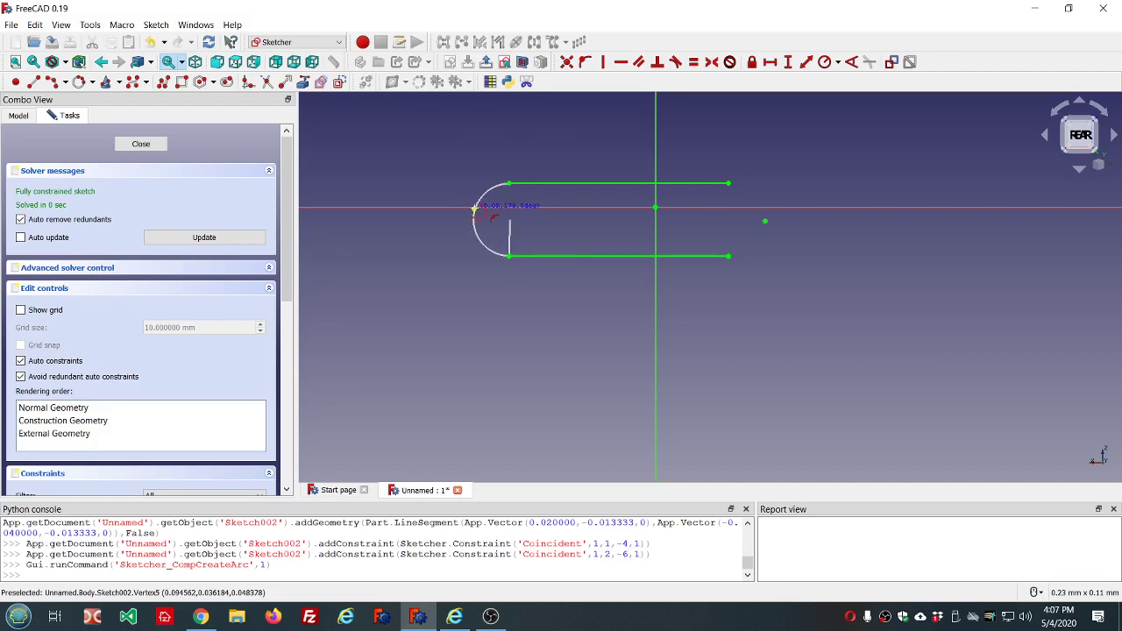
left_click(474, 210)
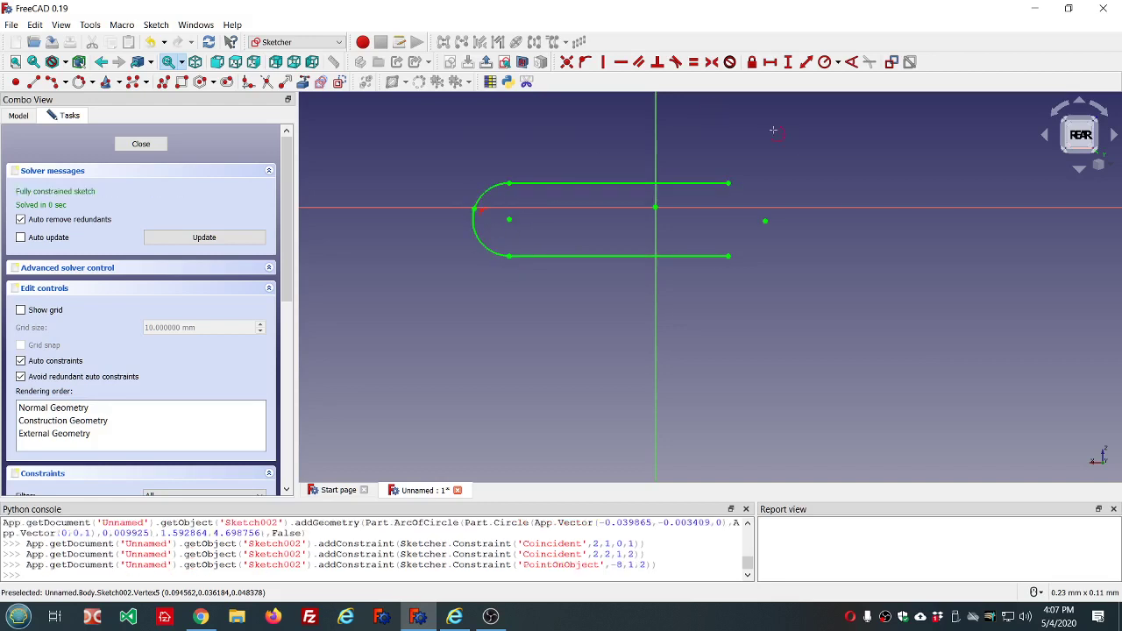
left_click(728, 184)
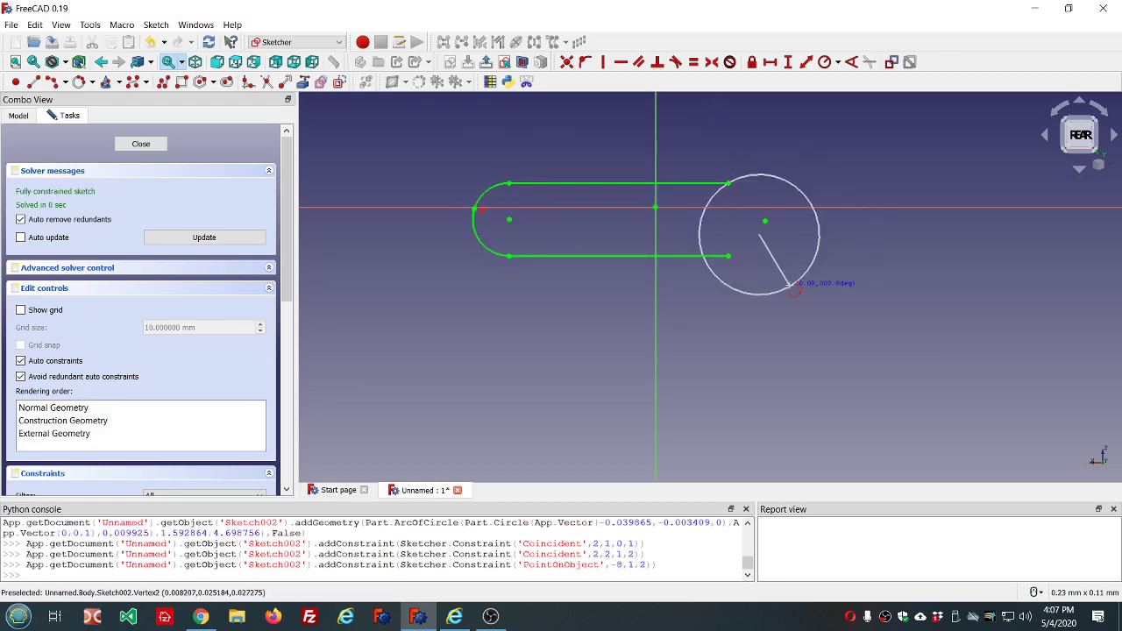
left_click(729, 255)
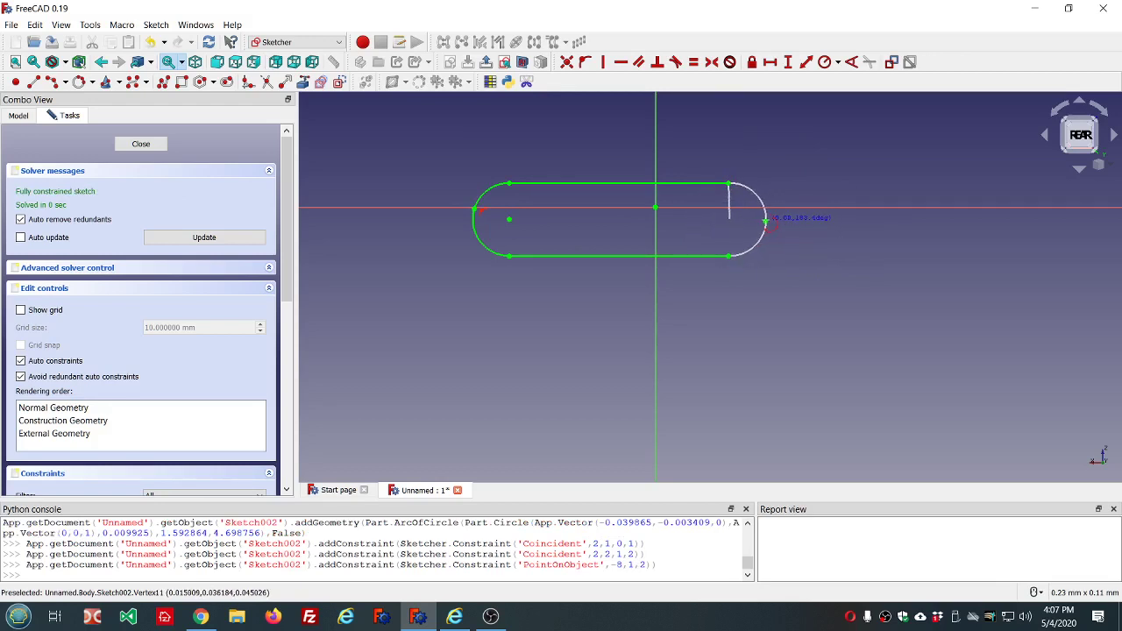
left_click(765, 220)
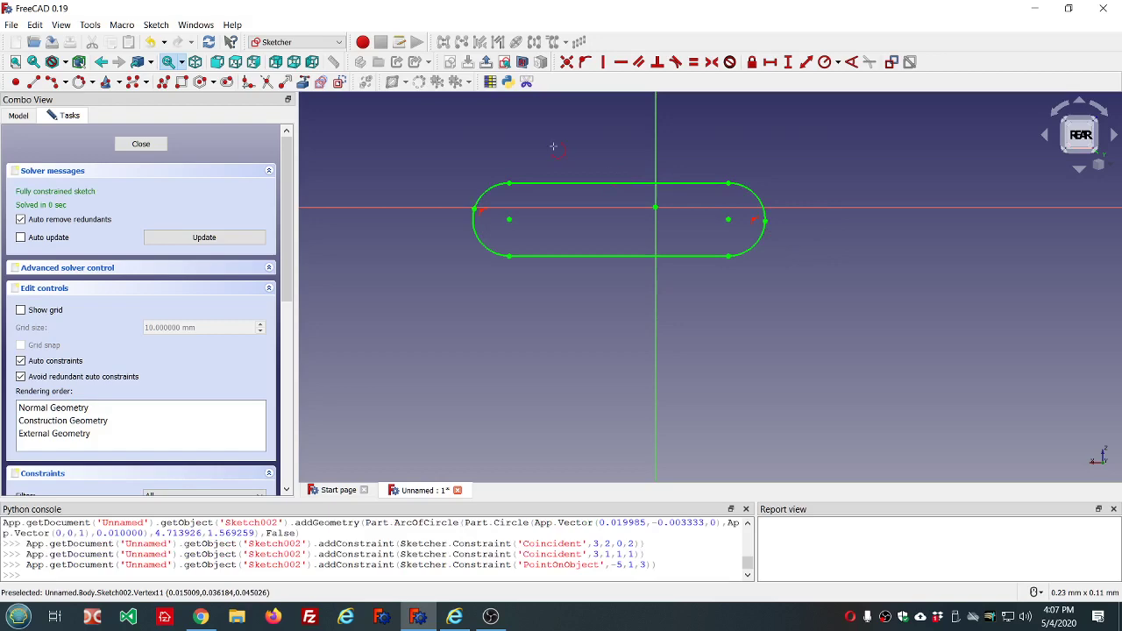
left_click(138, 145)
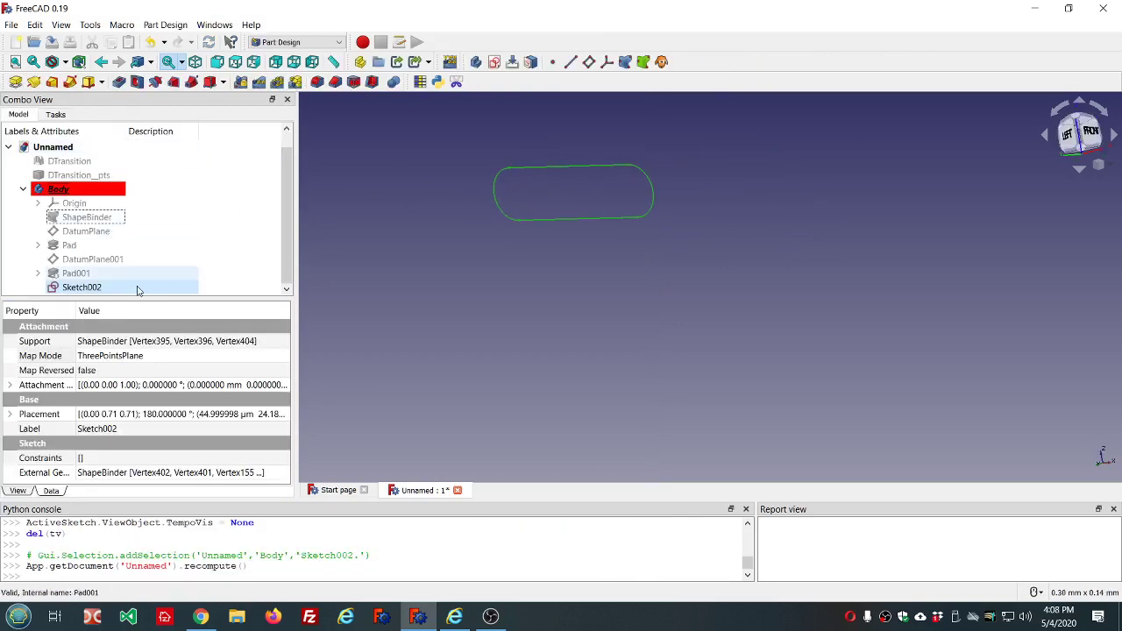
Show the hidden Pad001 tube solid and orbit to an angled view.
left_click(114, 273)
key("space")
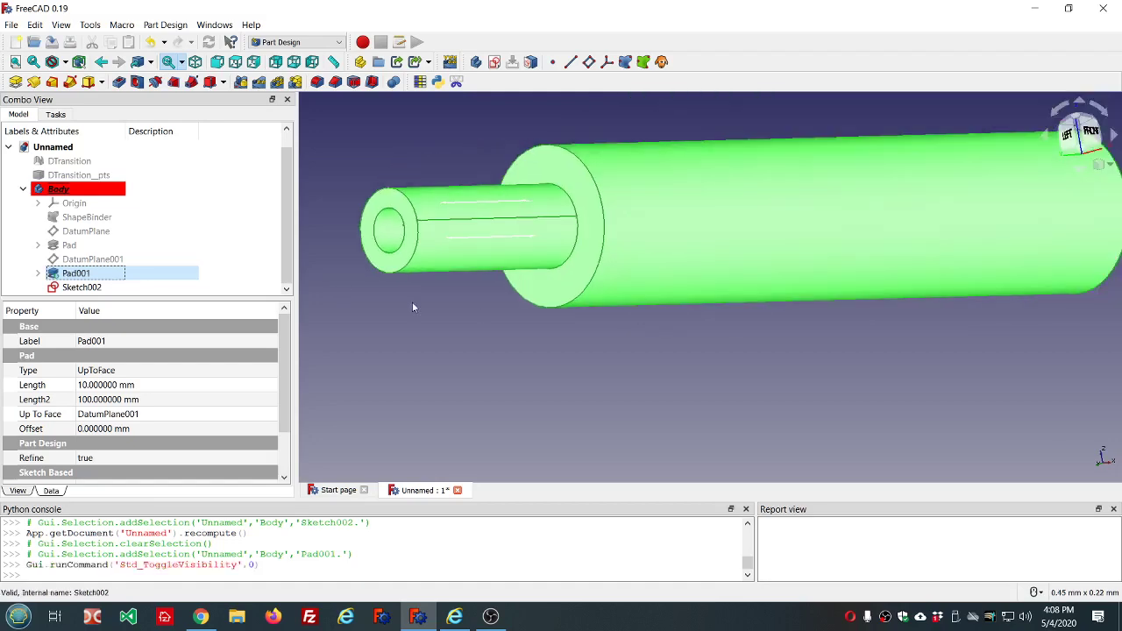
middle_click_drag(478, 323, 544, 327)
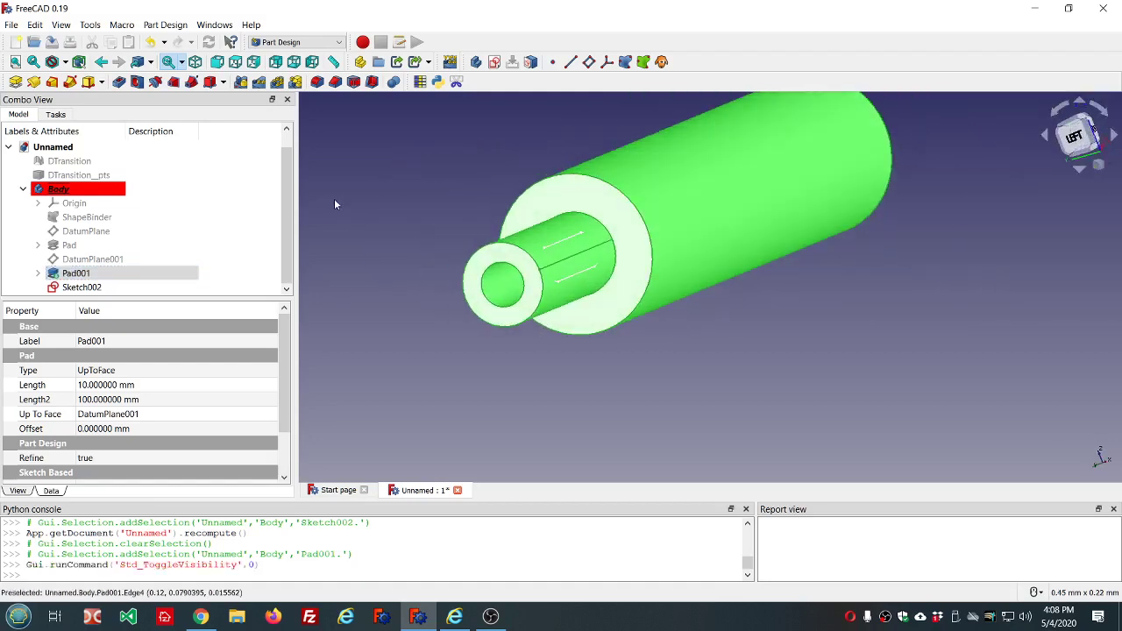
Start a Pocket from Sketch002, set Through all and Symmetric, then switch to Two dimensions.
left_click(119, 81)
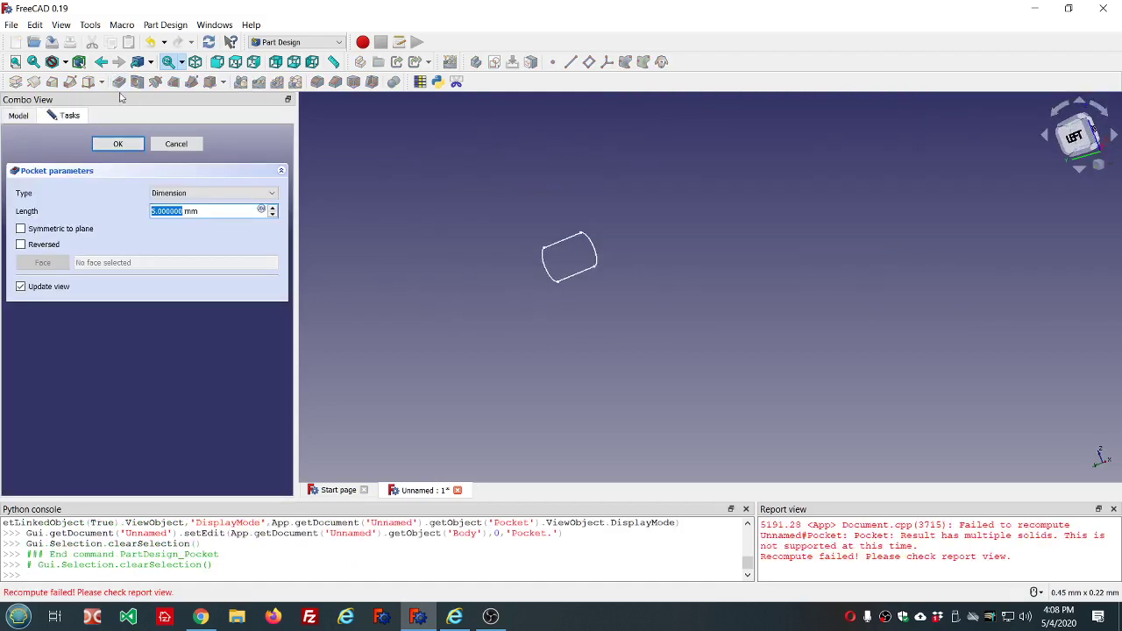
left_click(268, 194)
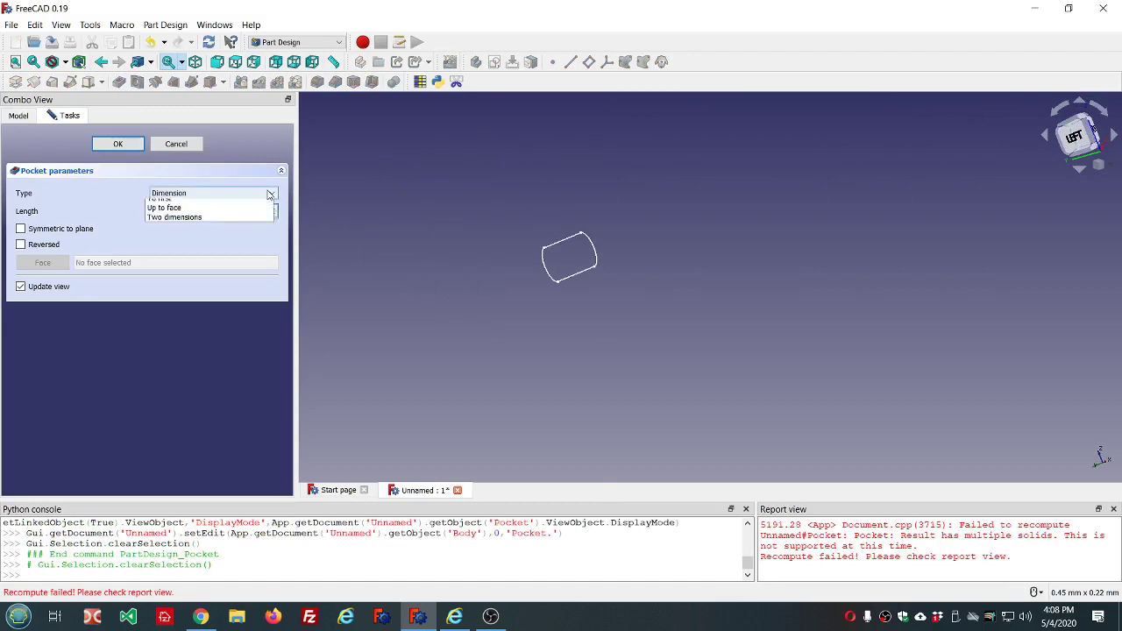
left_click(244, 215)
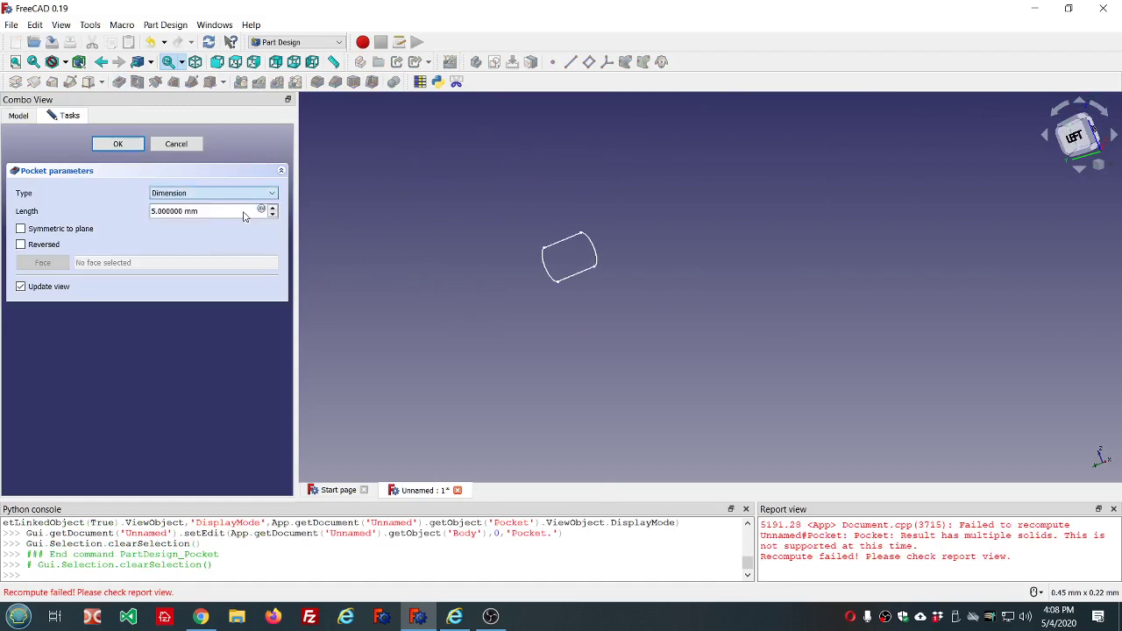
left_click(21, 229)
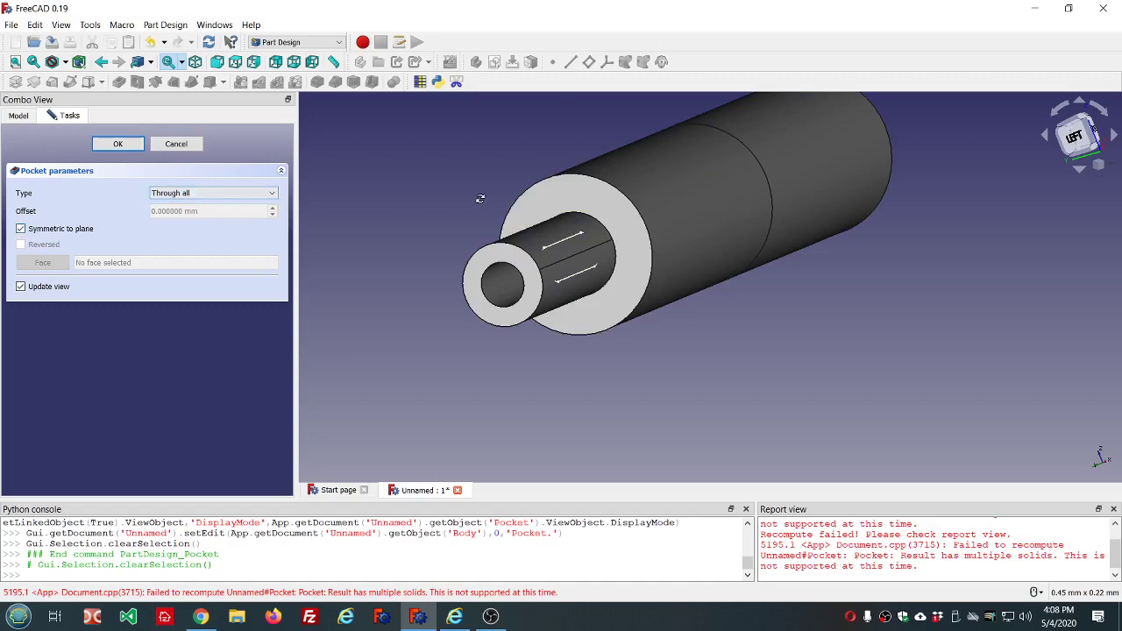
middle_click_drag(476, 196, 445, 191)
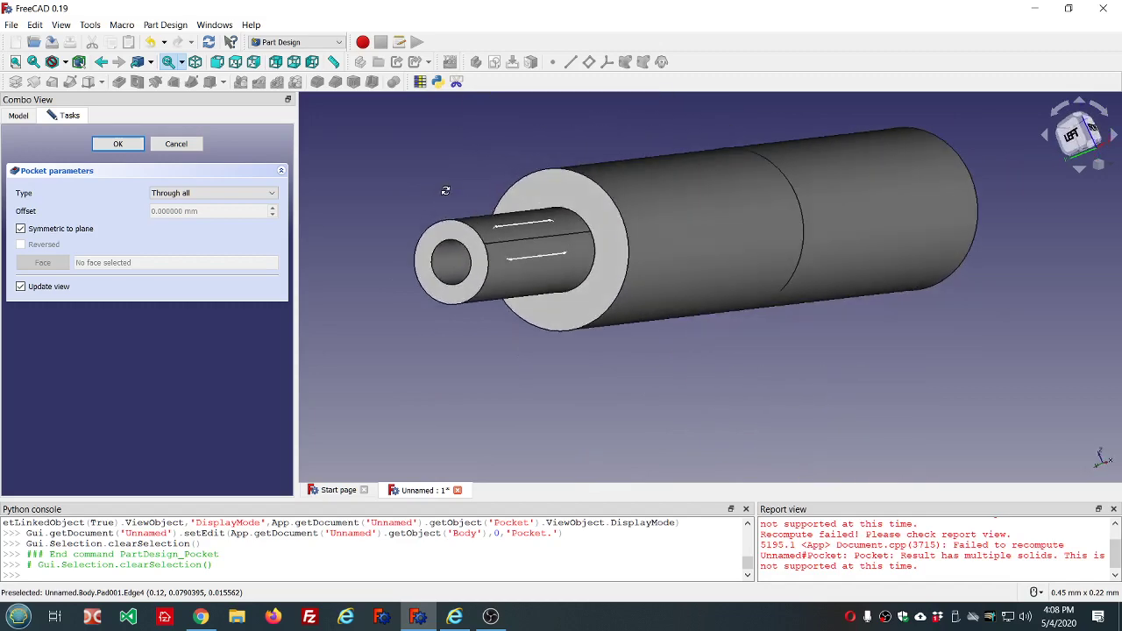
left_click(272, 193)
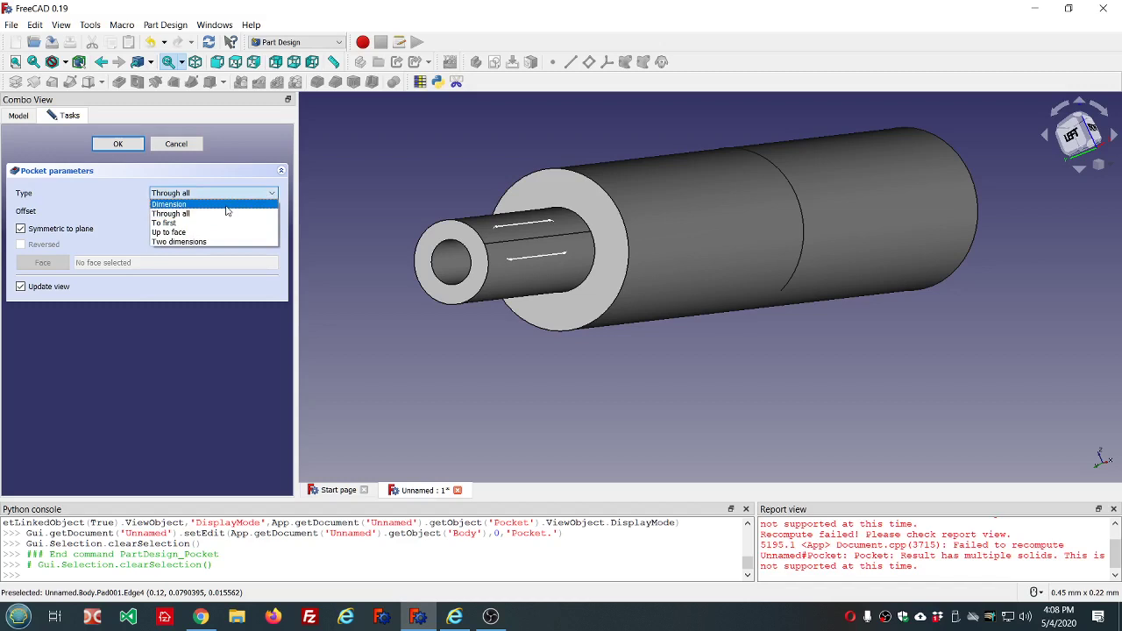
left_click(219, 242)
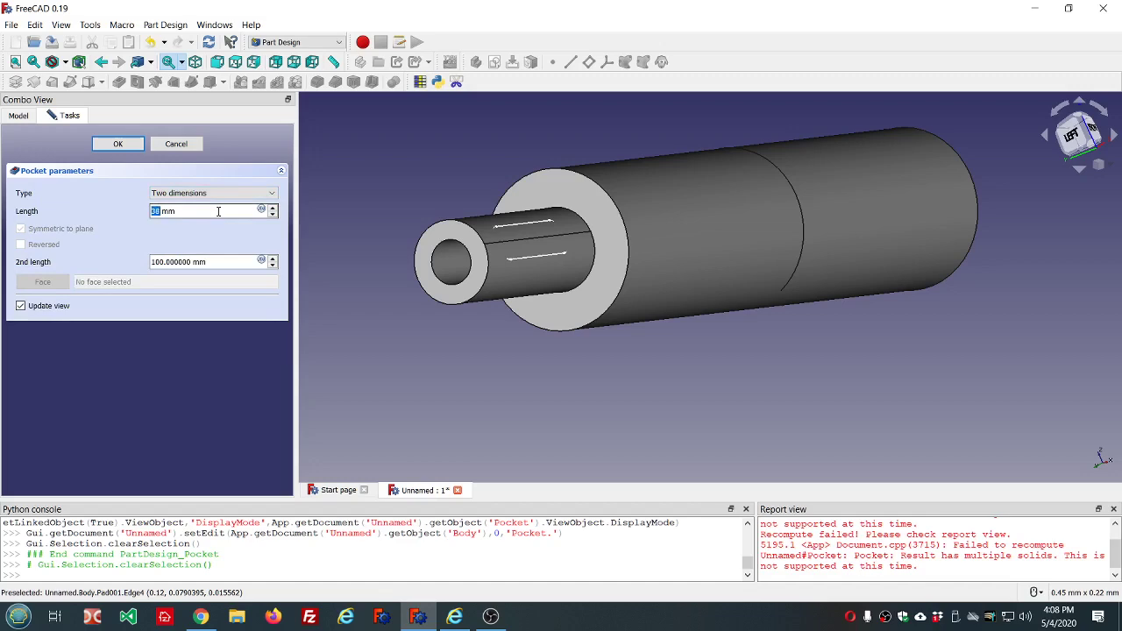
Confirm the pocket and clear the error messages from the report log.
left_click(127, 147)
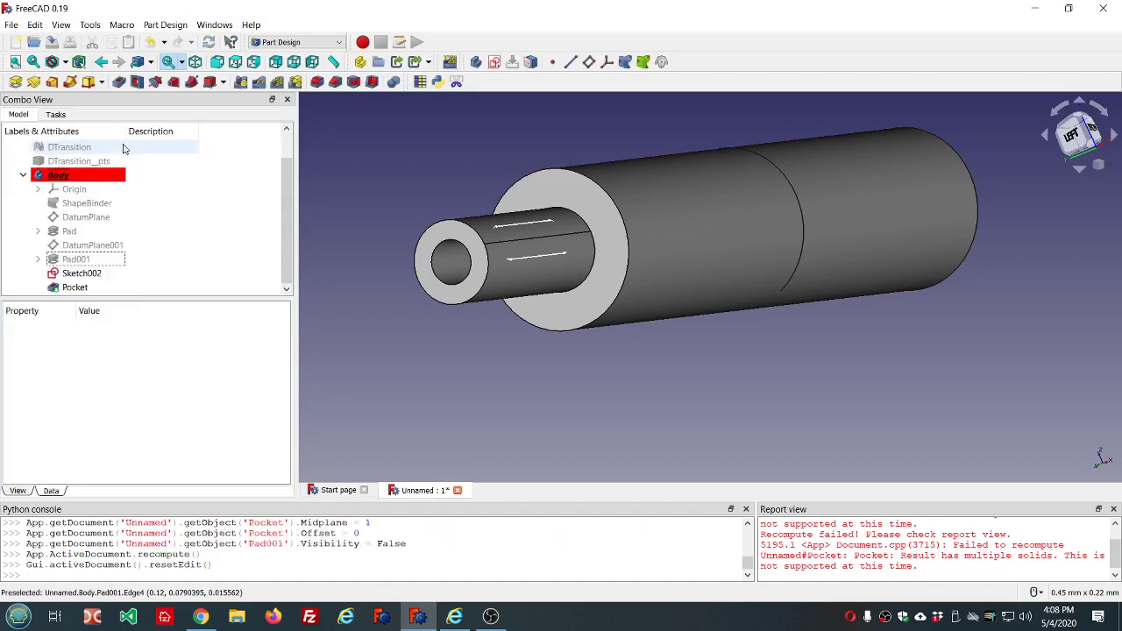
middle_click_drag(420, 201, 614, 298)
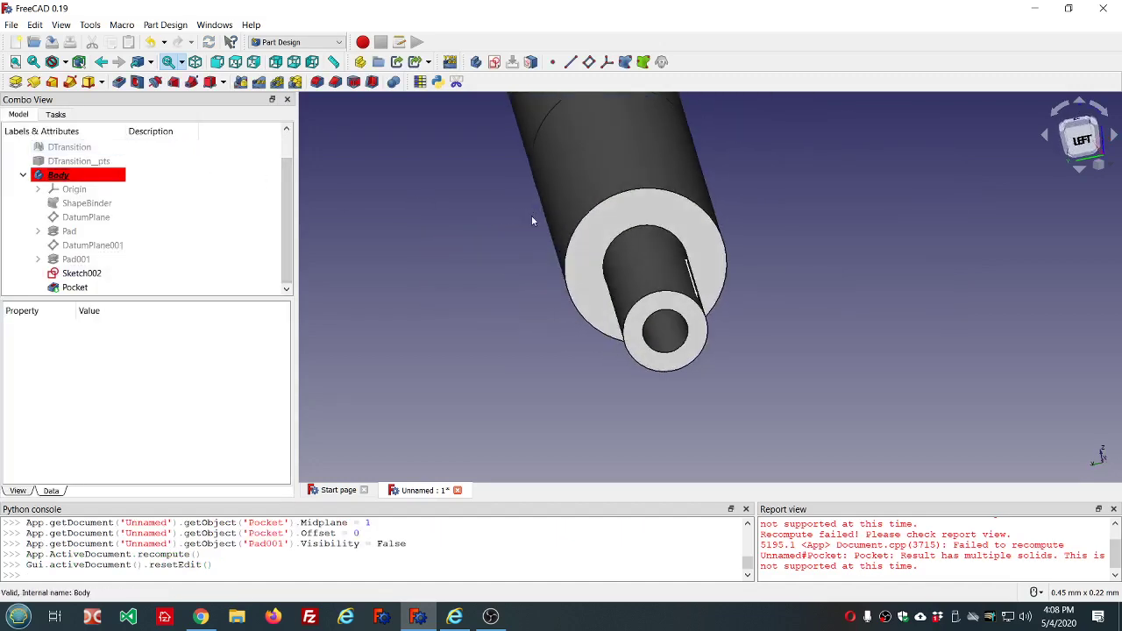
right_click(813, 553)
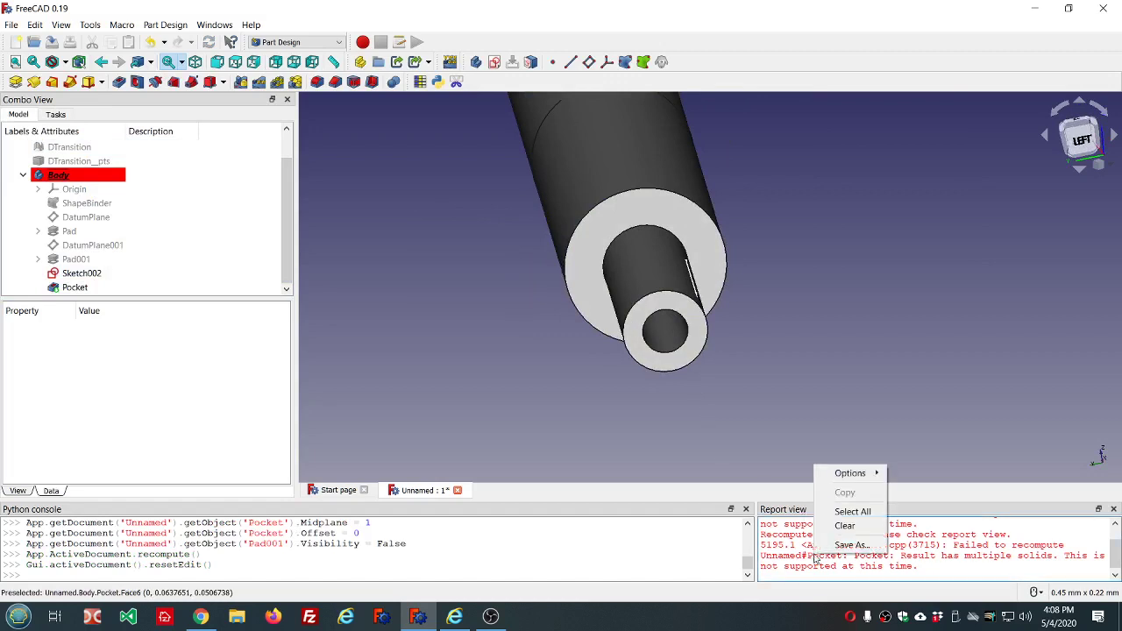
left_click(834, 525)
middle_click_drag(815, 351, 671, 333)
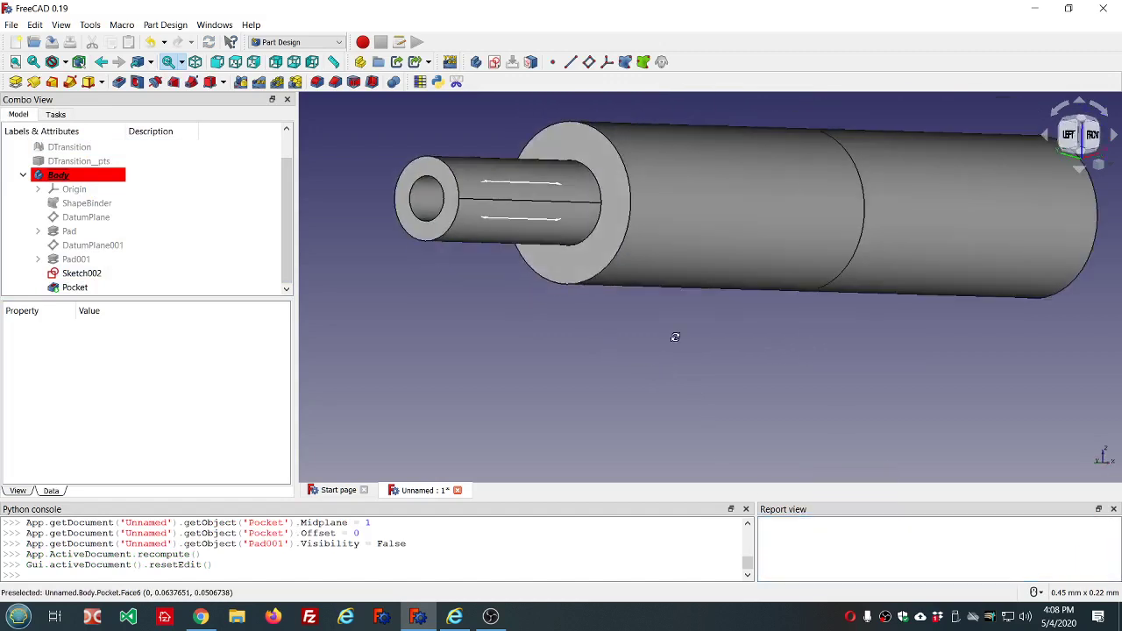
Delete the failed Pocket feature and select Sketch002.
left_click(81, 273)
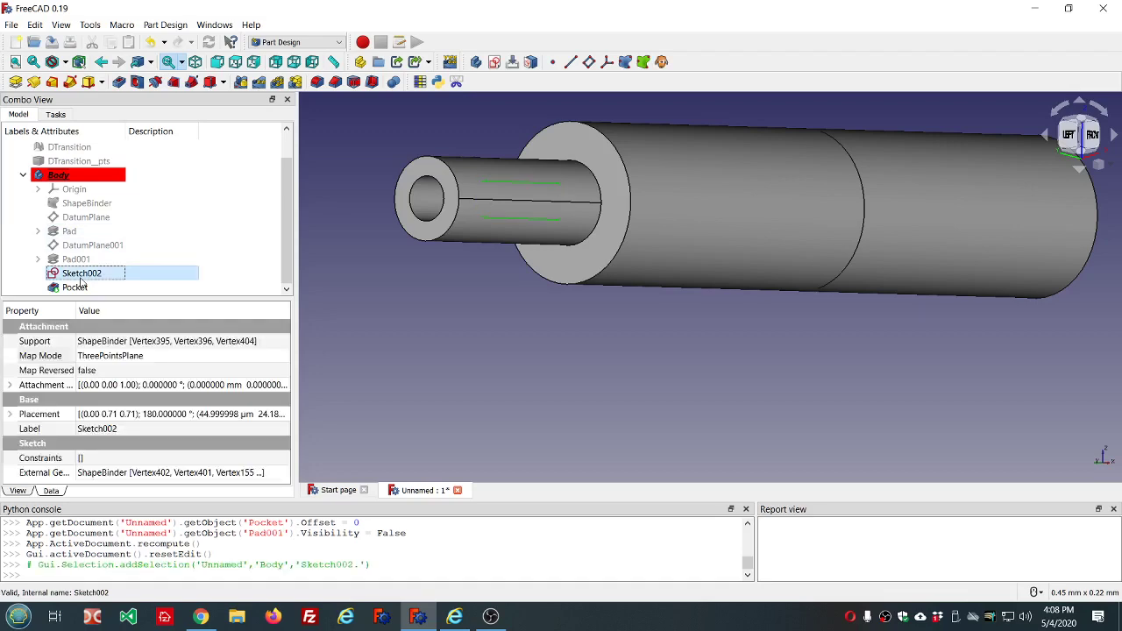
left_click(79, 288)
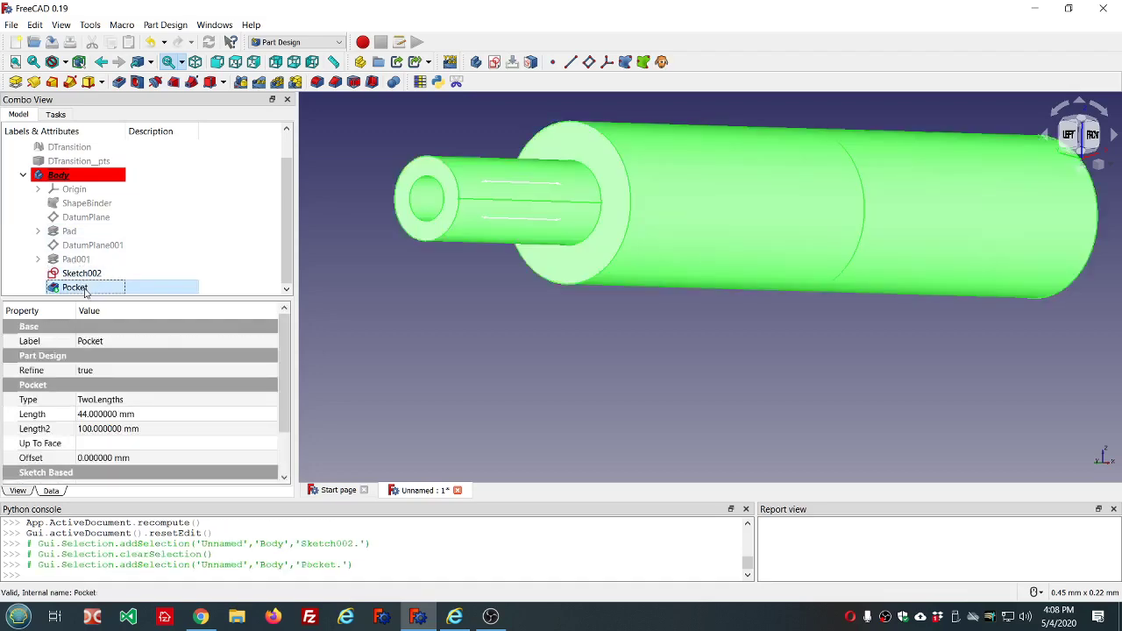
key("Delete")
left_click(81, 288)
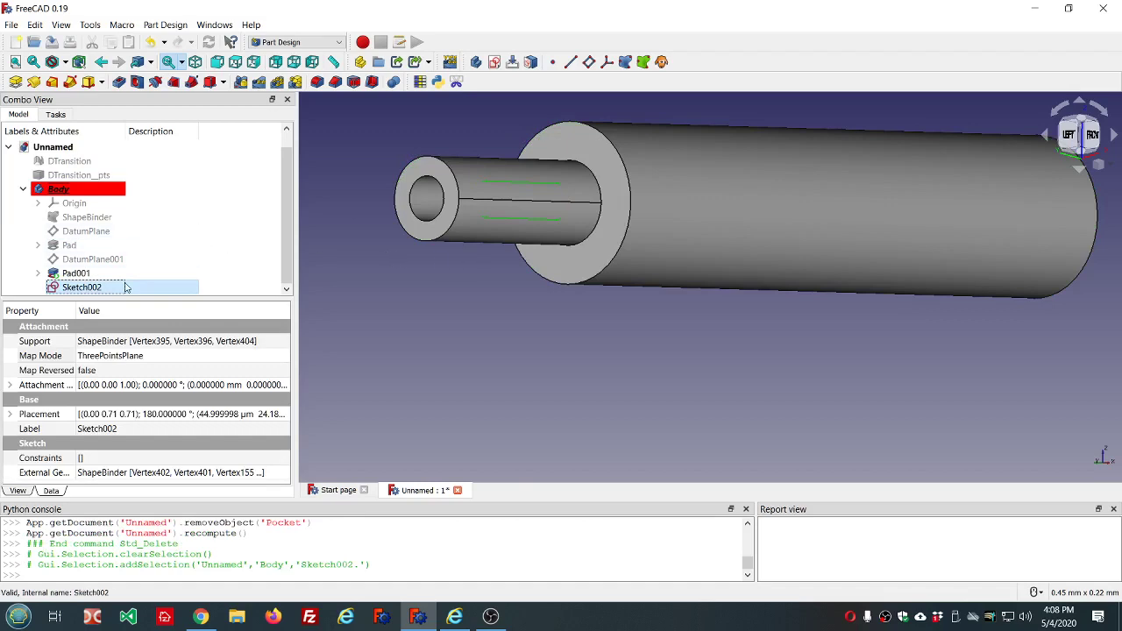
Open Sketch002 and orbit to look into the small bore of the stepped shaft.
double_click(74, 288)
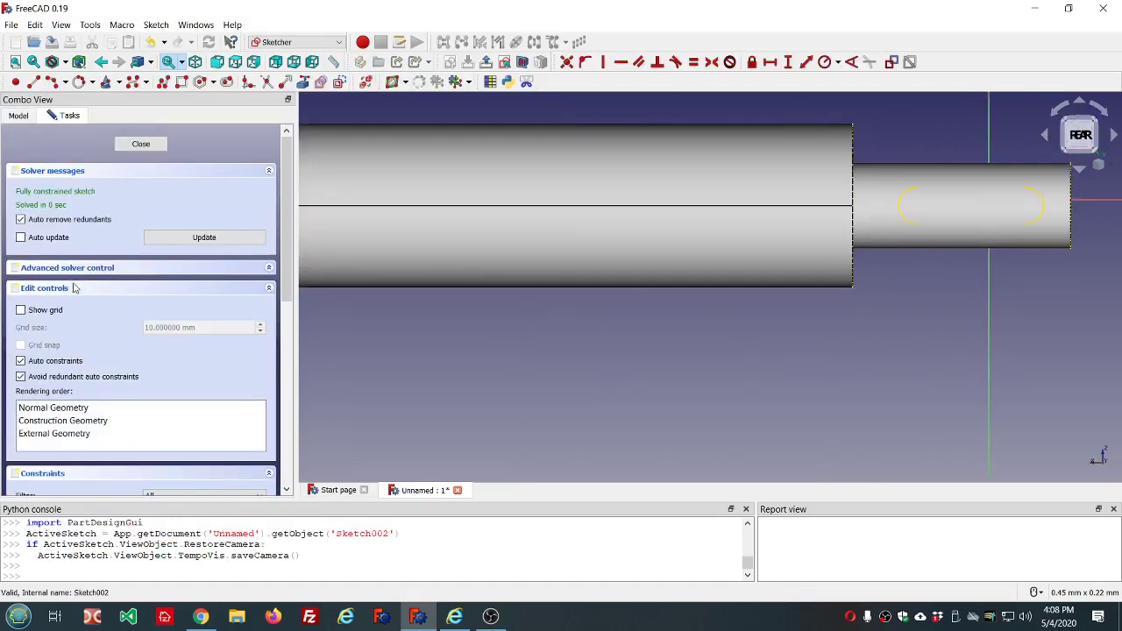
mouse_move(988, 182)
middle_mouse_down()
mouse_move(1001, 192)
mouse_move(983, 230)
mouse_move(776, 246)
mouse_move(689, 242)
mouse_move(704, 225)
mouse_move(640, 226)
mouse_move(769, 205)
mouse_move(751, 220)
mouse_move(747, 211)
middle_mouse_up()
scroll(633, 247, "up", 5)
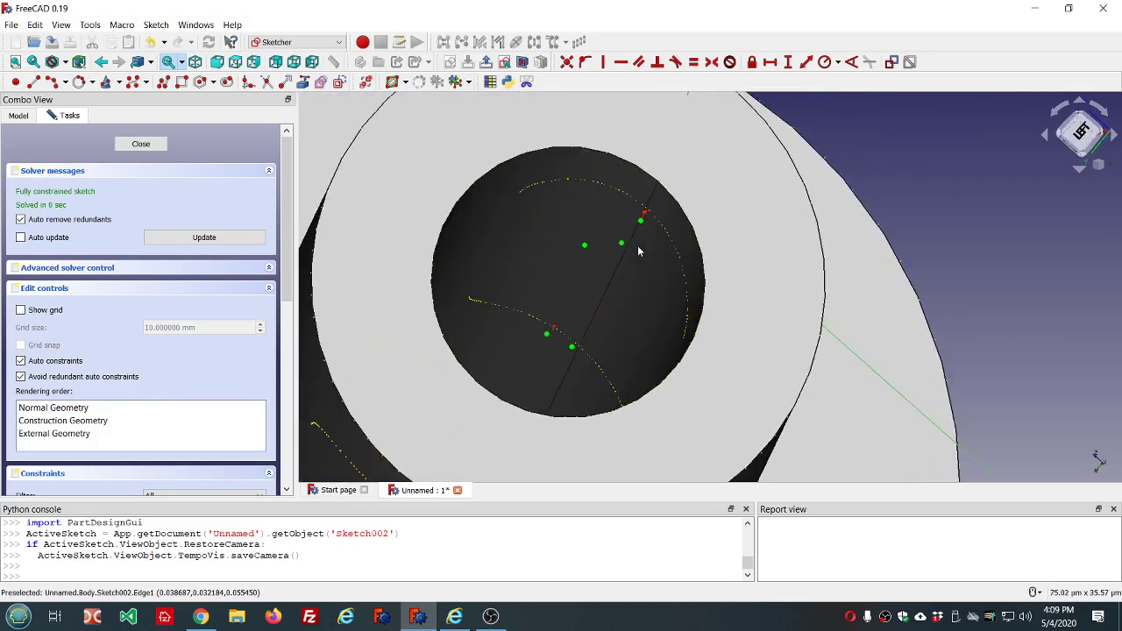
middle_click_drag(644, 245, 457, 247)
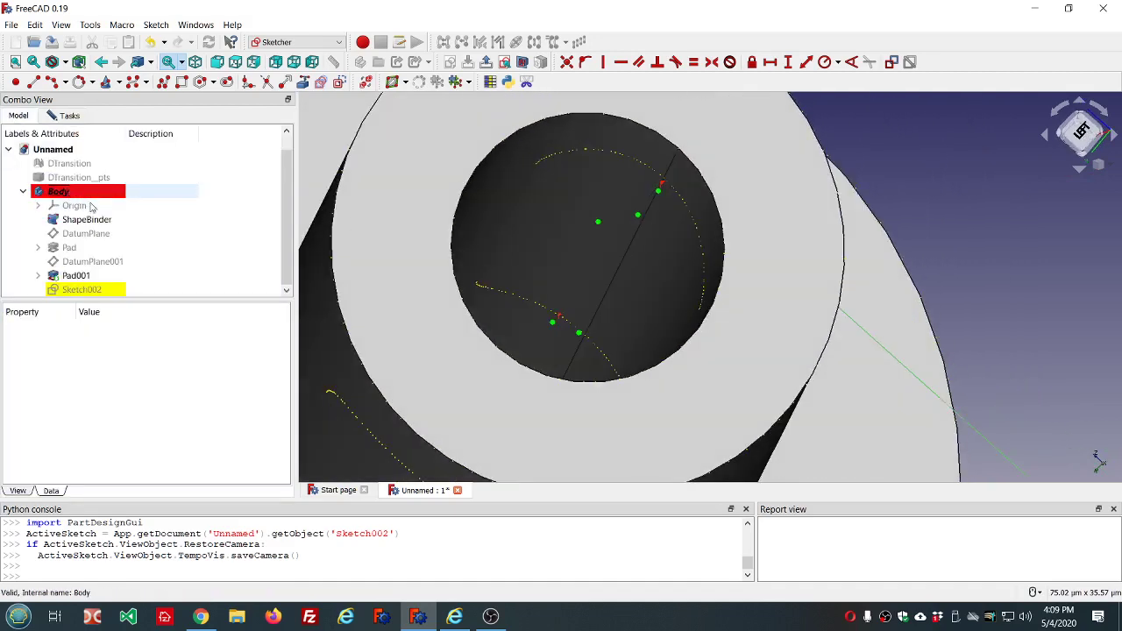
Hide Pad001 and the ShapeBinder so only the slot outline shows, then close the sketch.
left_click(91, 277)
key("space")
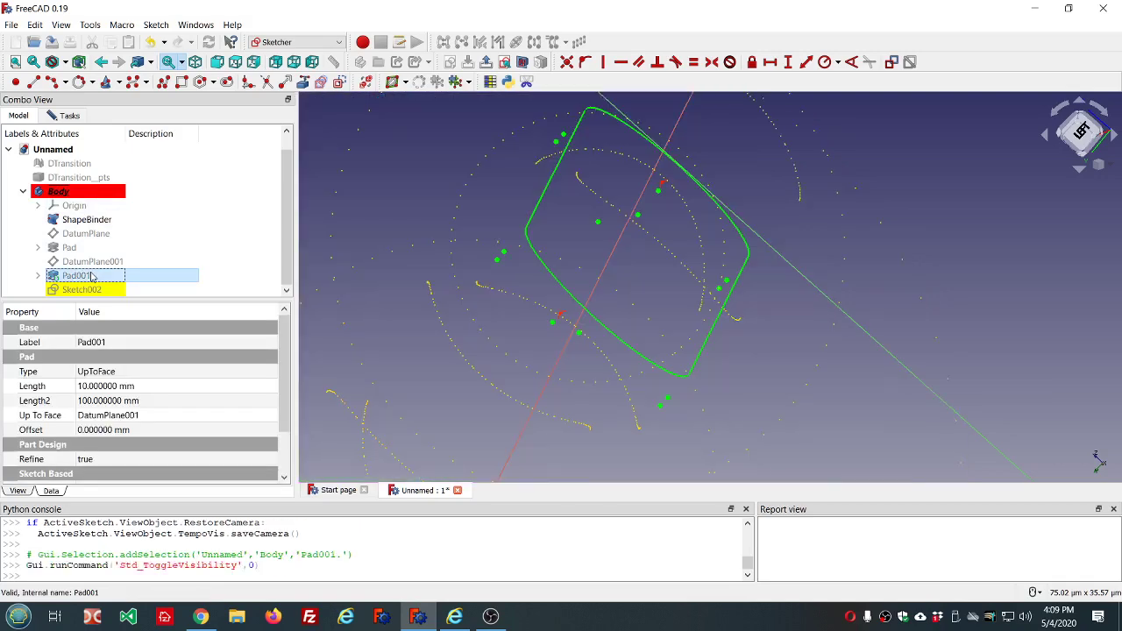
left_click(86, 219)
key("space")
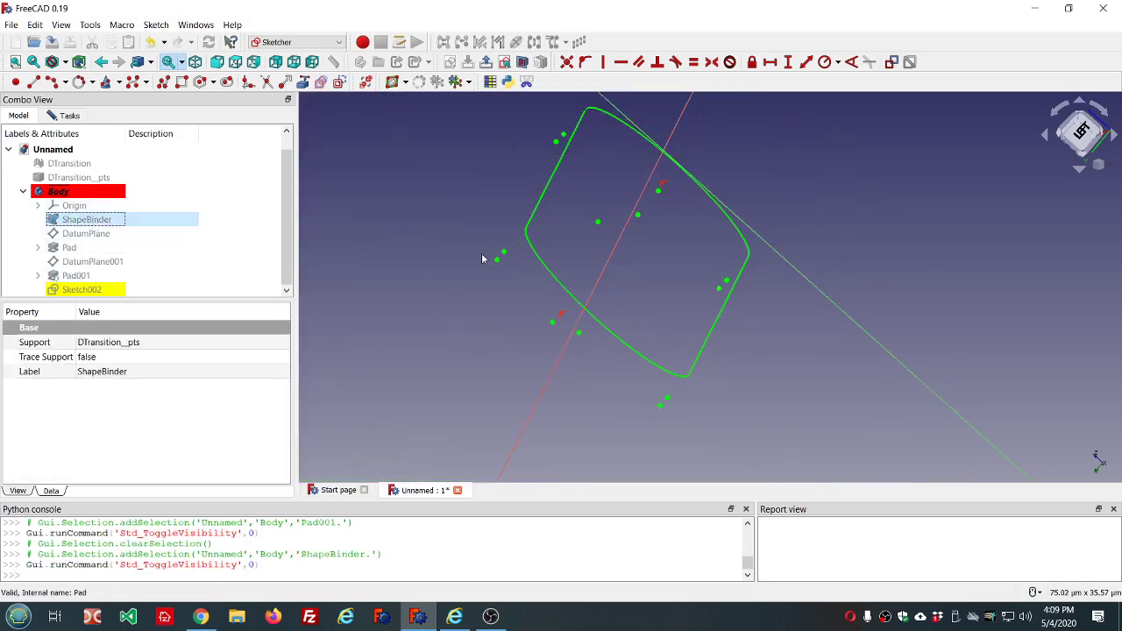
middle_click_drag(955, 235, 881, 261)
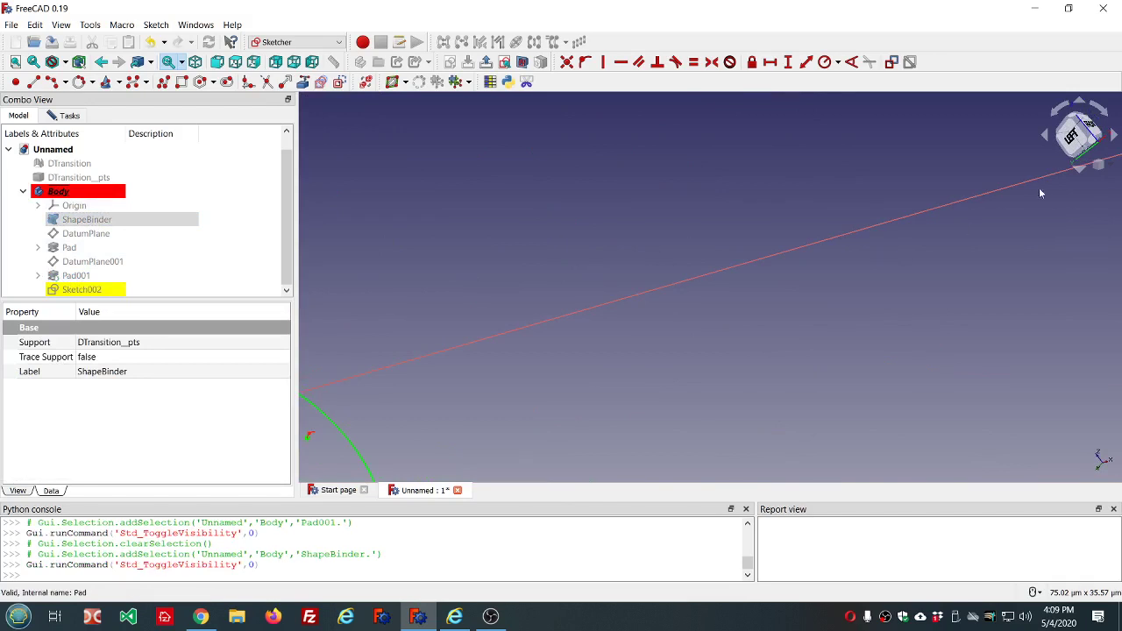
mouse_move(688, 204)
middle_mouse_down()
mouse_move(638, 297)
mouse_move(573, 363)
mouse_move(553, 426)
mouse_move(506, 406)
mouse_move(518, 418)
mouse_move(534, 406)
mouse_move(536, 376)
mouse_move(656, 341)
mouse_move(641, 346)
middle_mouse_up()
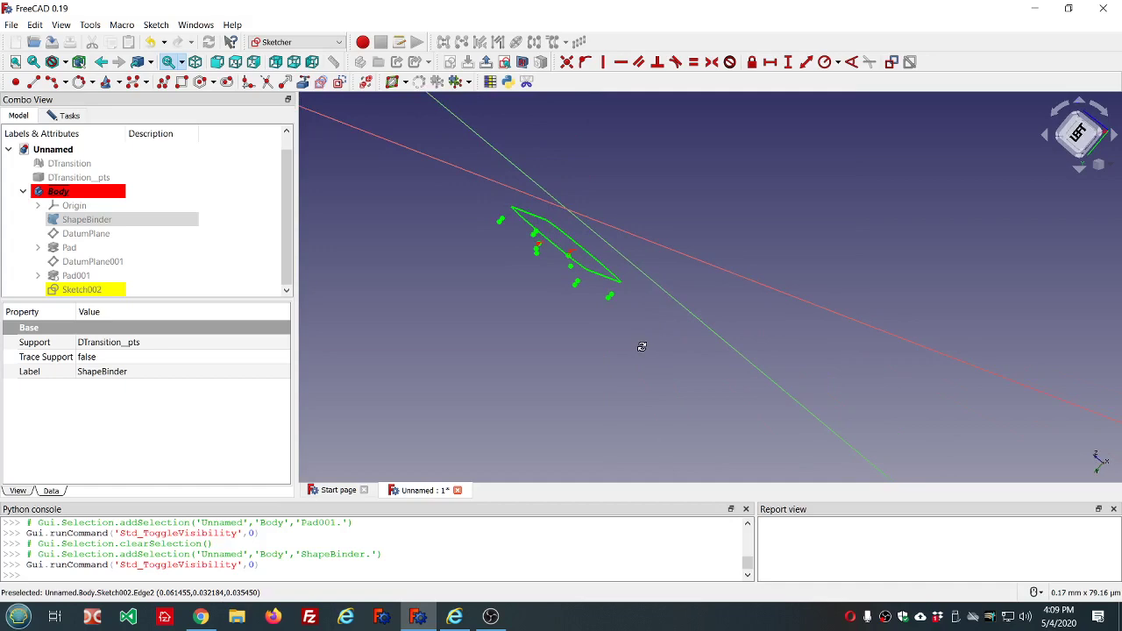
left_click(69, 117)
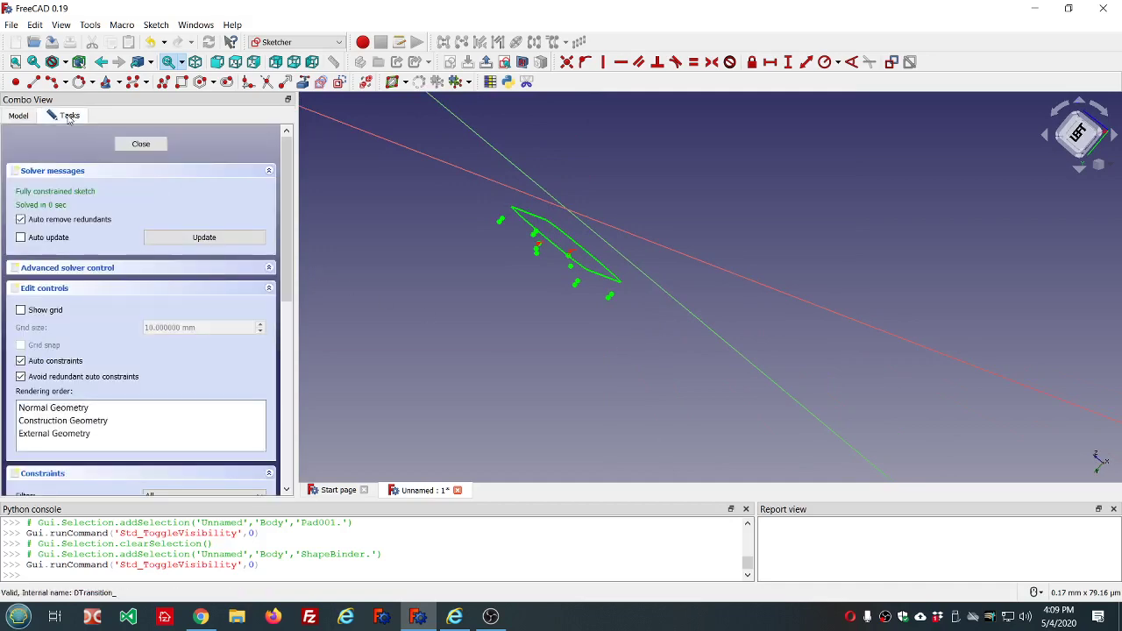
left_click(140, 145)
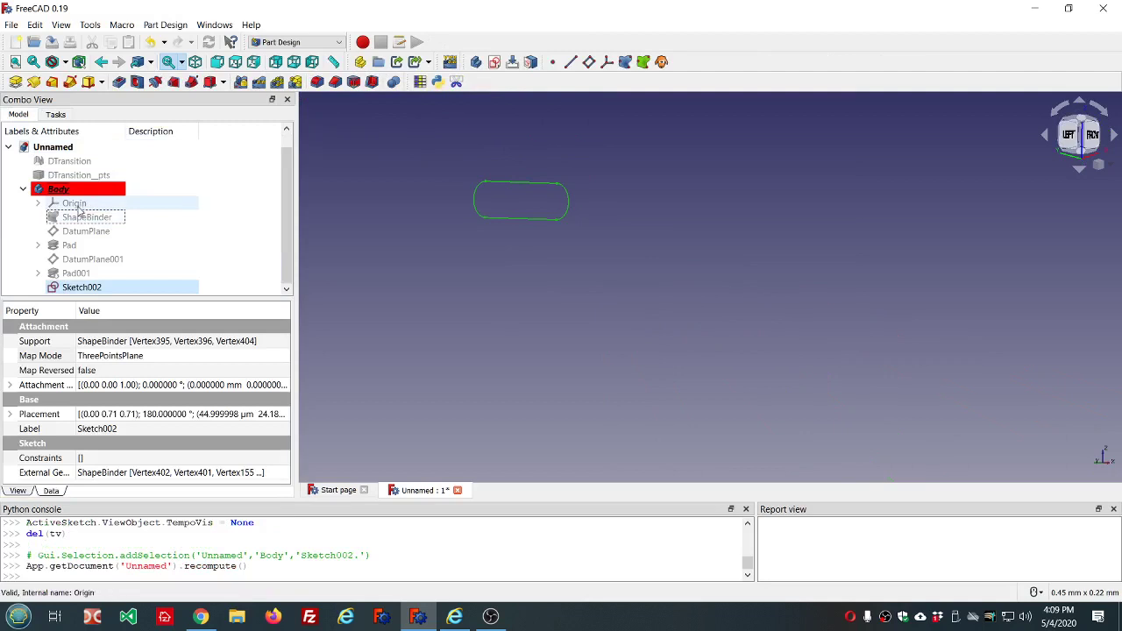
Show Pad001 again and start a symmetric Through all Pocket from Sketch002.
left_click(94, 274)
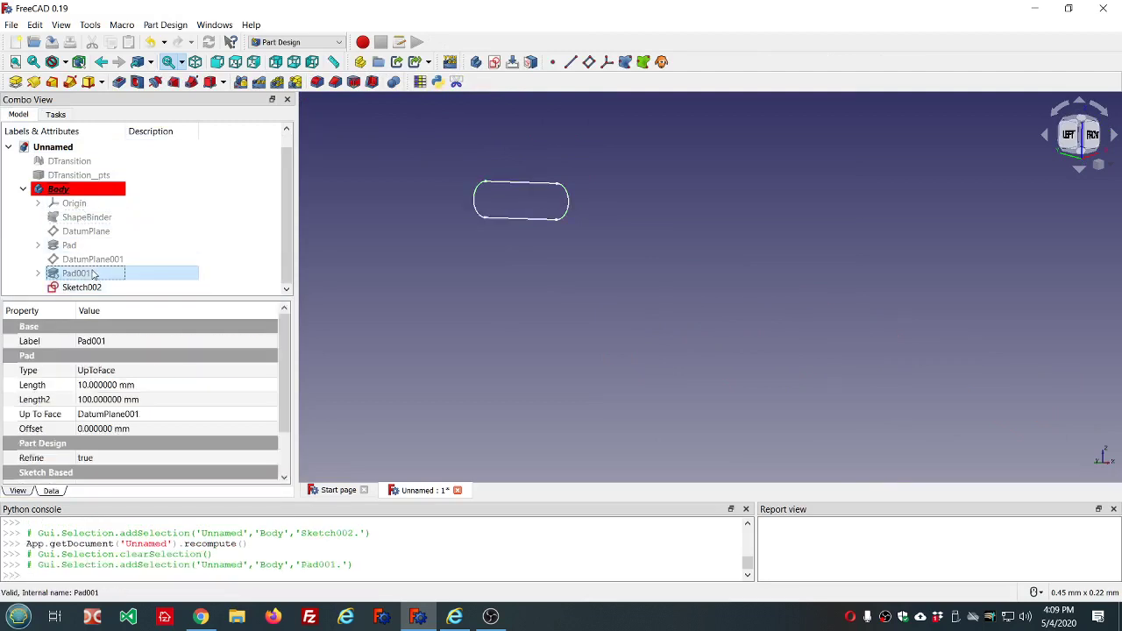
key("space")
left_click(359, 303)
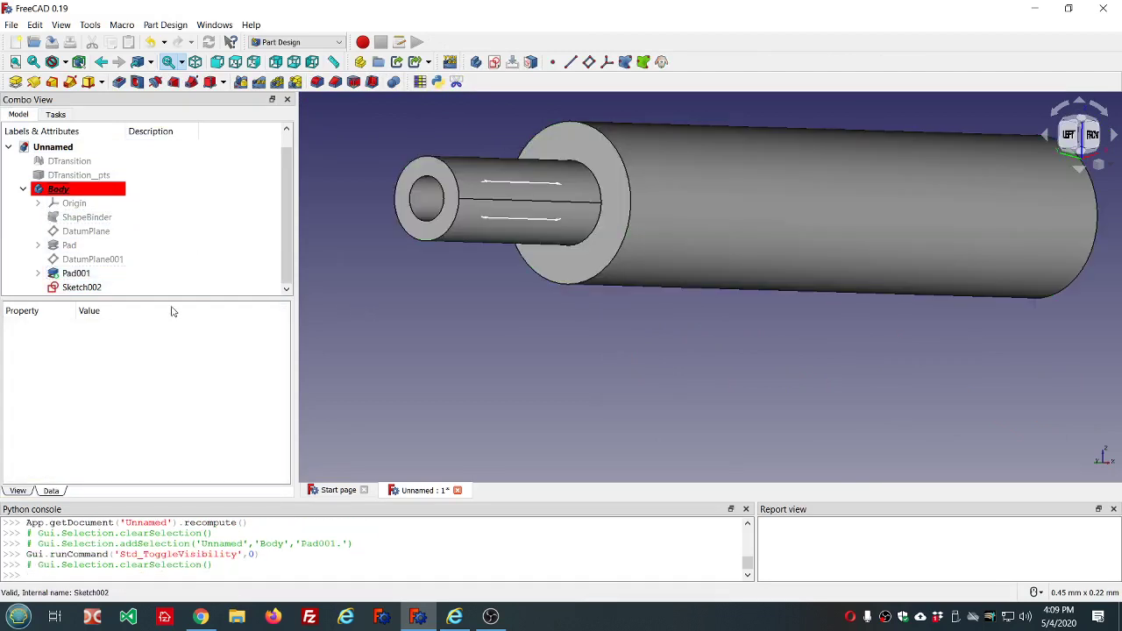
left_click(83, 287)
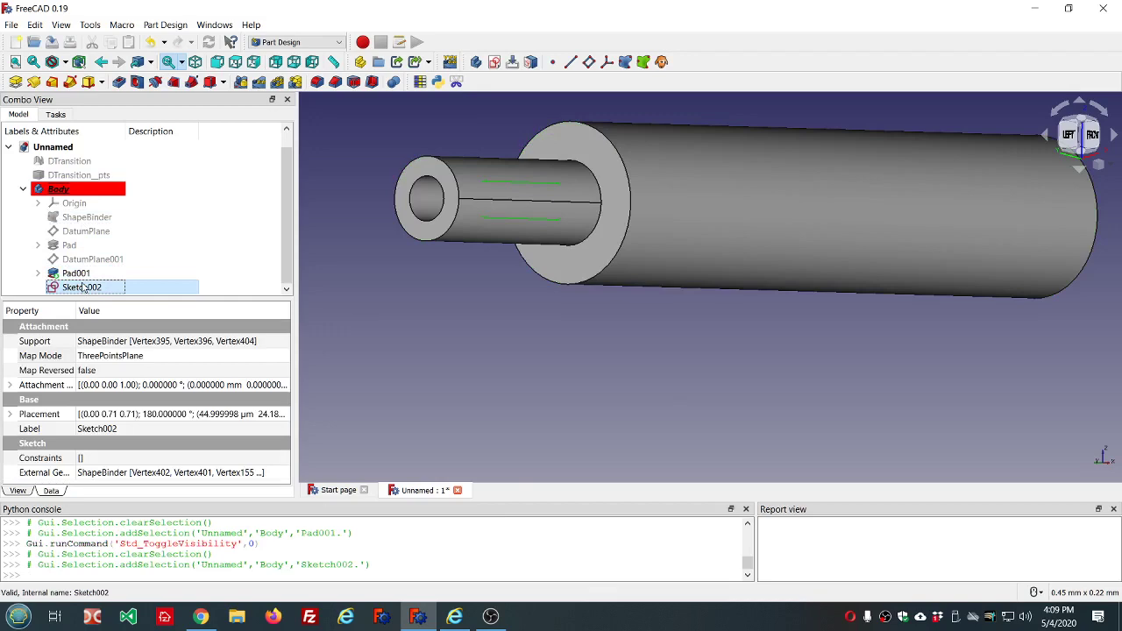
left_click(118, 81)
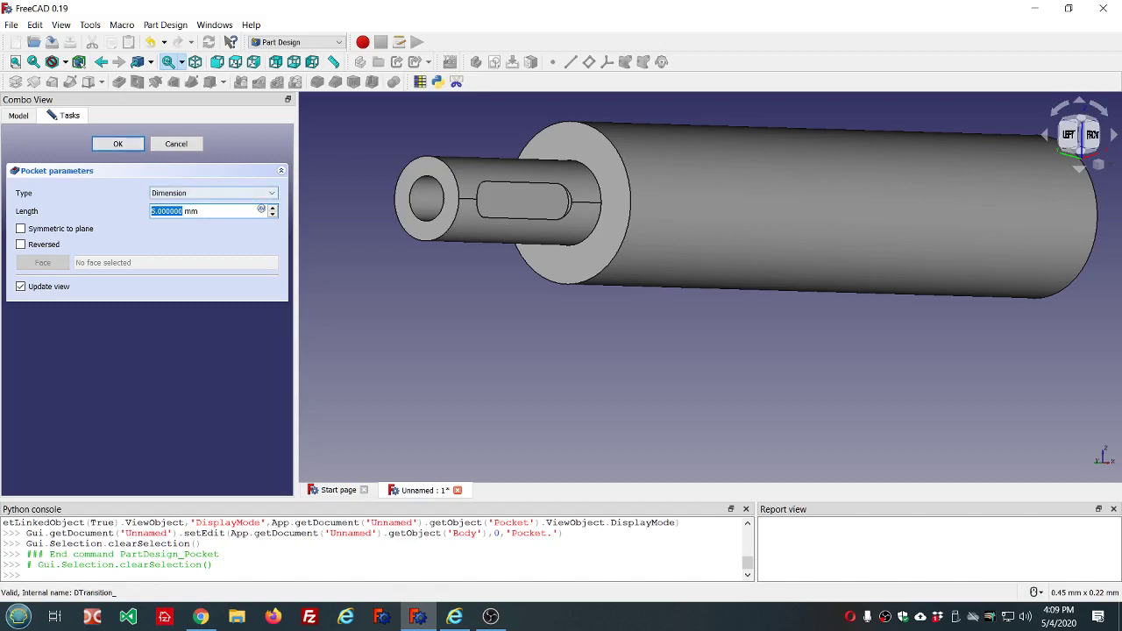
left_click(21, 228)
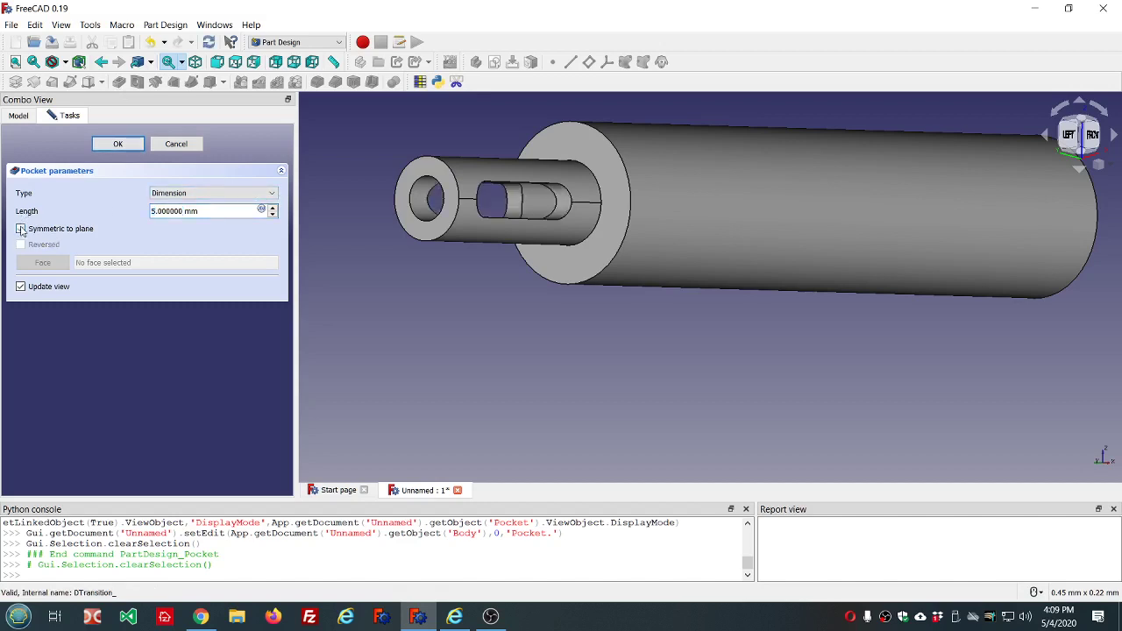
left_click(273, 194)
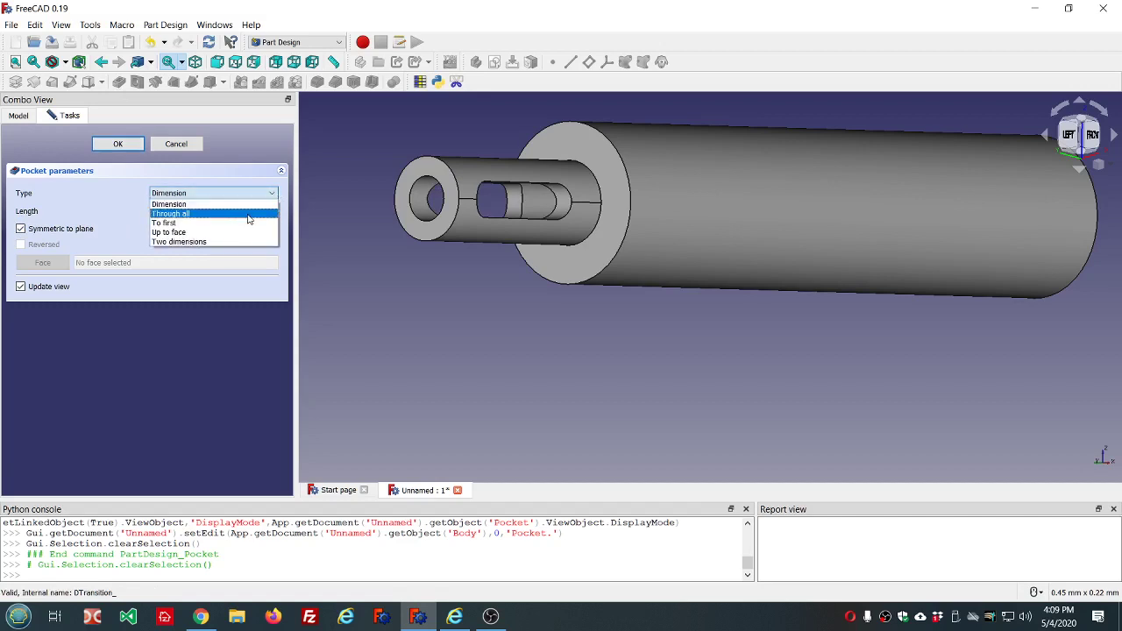
left_click(249, 217)
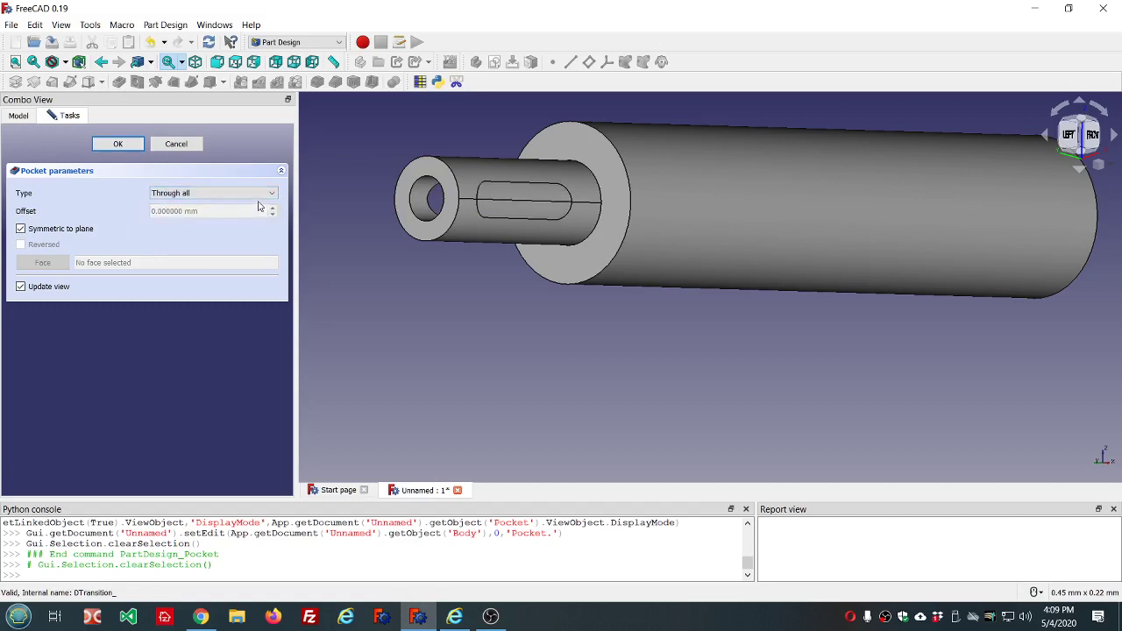
Switch the pocket to Two dimensions with 100 mm lengths and accept it.
left_click(271, 195)
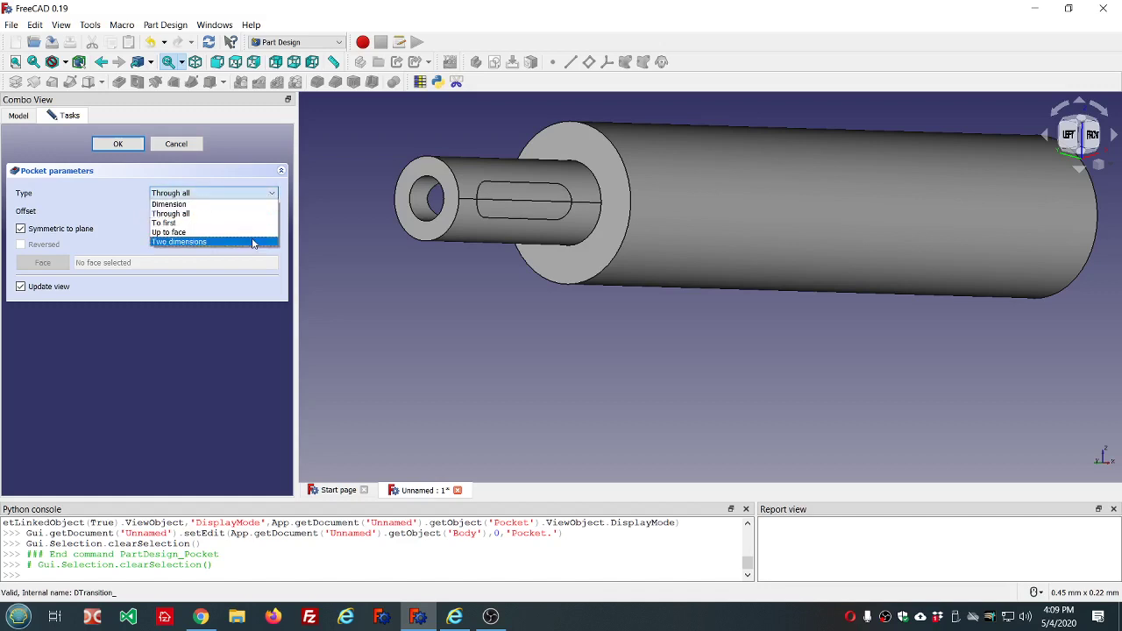
key("Escape")
key("Down")
key("Down")
key("Down")
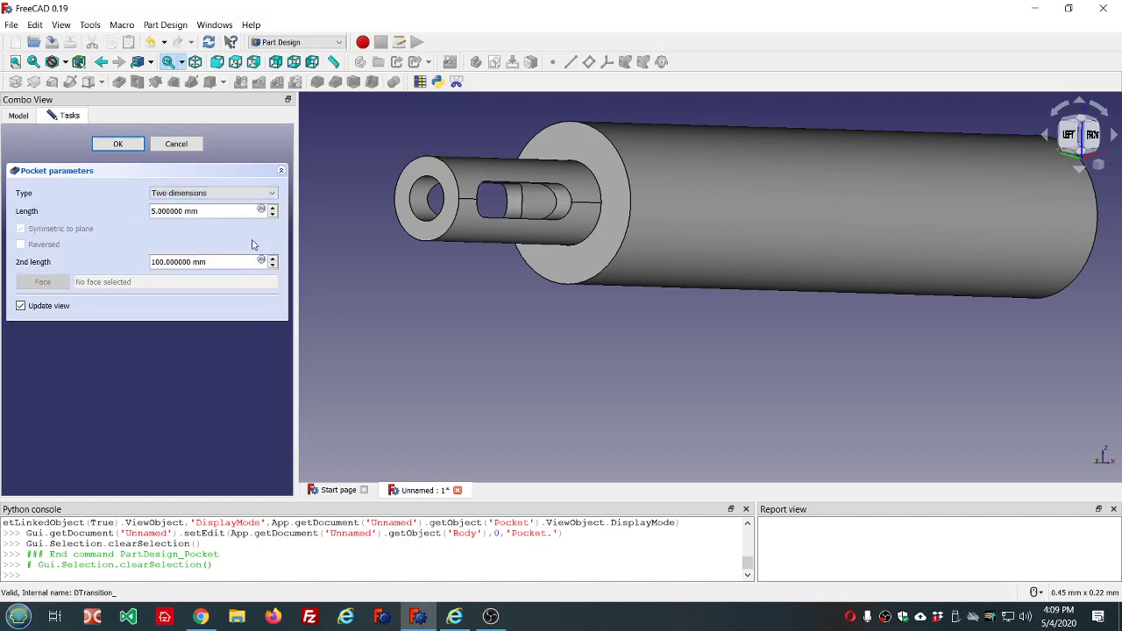
left_click(250, 194)
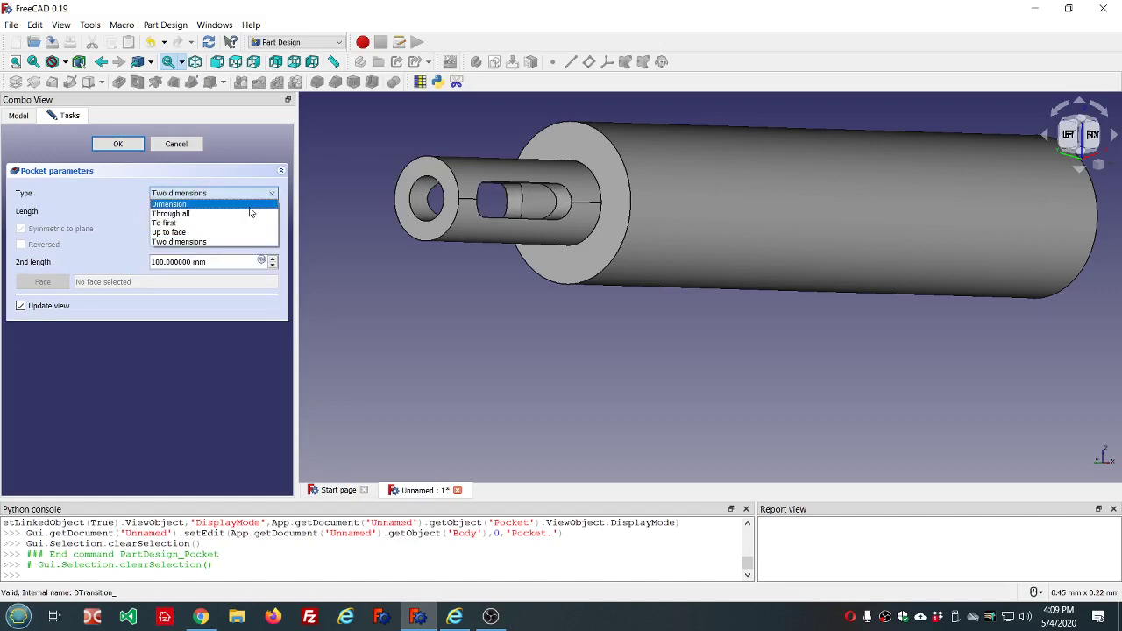
left_click(249, 214)
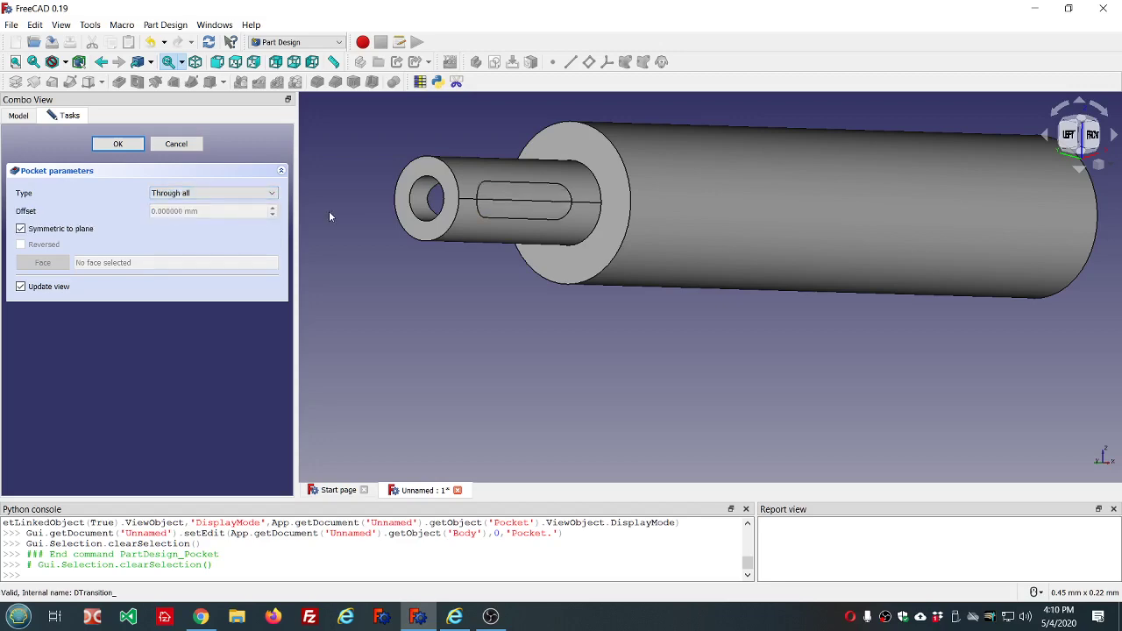
mouse_move(371, 267)
middle_mouse_down()
mouse_move(441, 245)
mouse_move(464, 268)
mouse_move(559, 276)
mouse_move(392, 270)
middle_mouse_up()
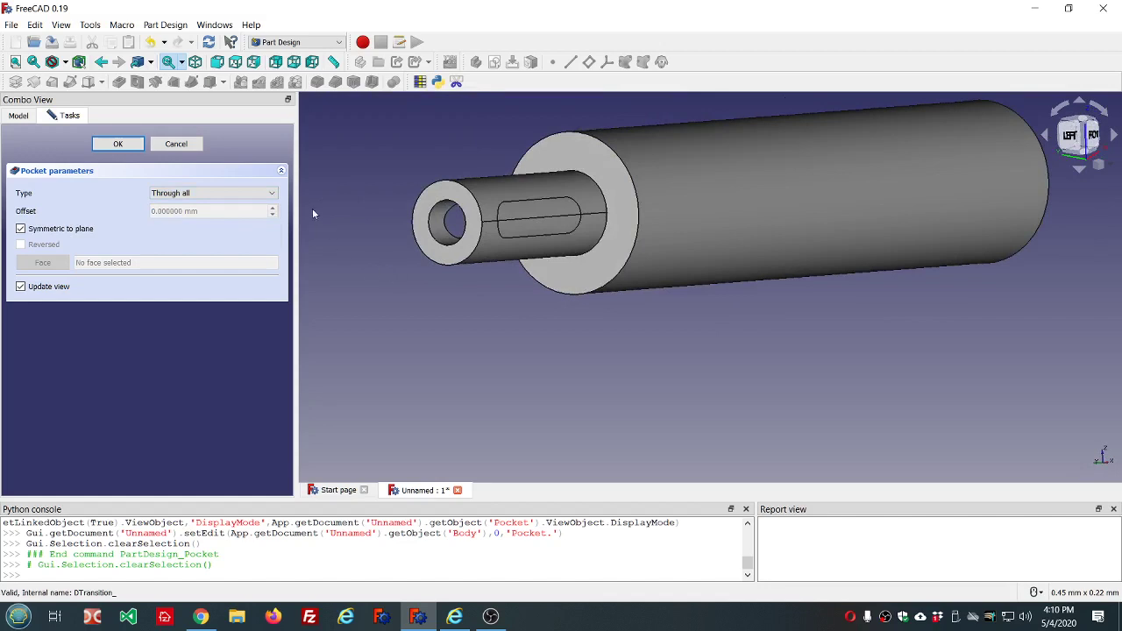
left_click(271, 194)
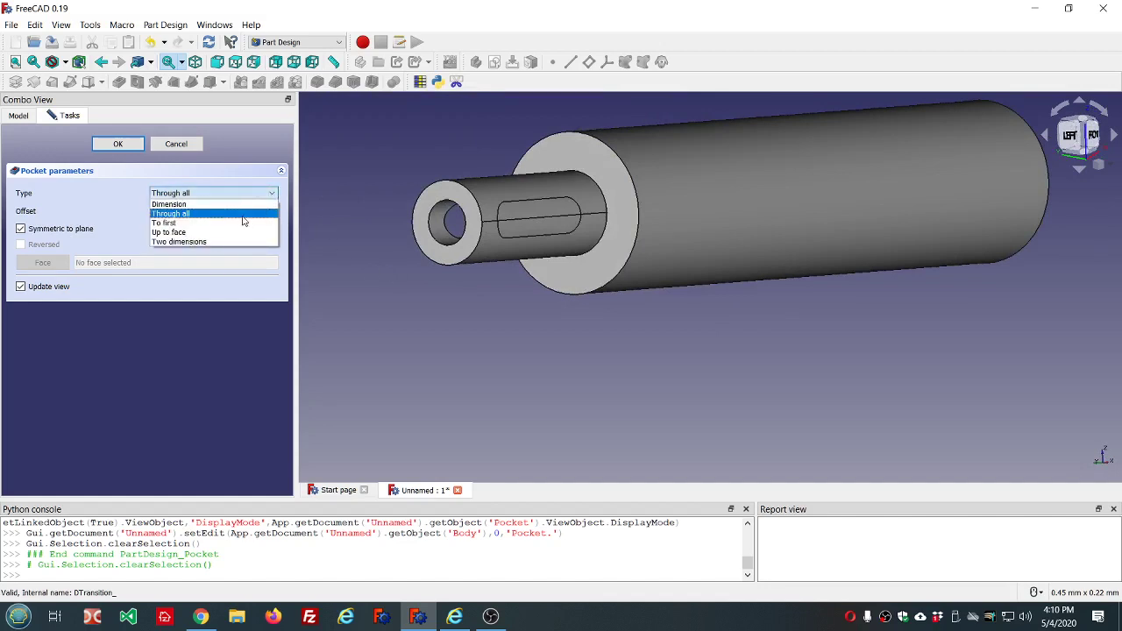
left_click(232, 242)
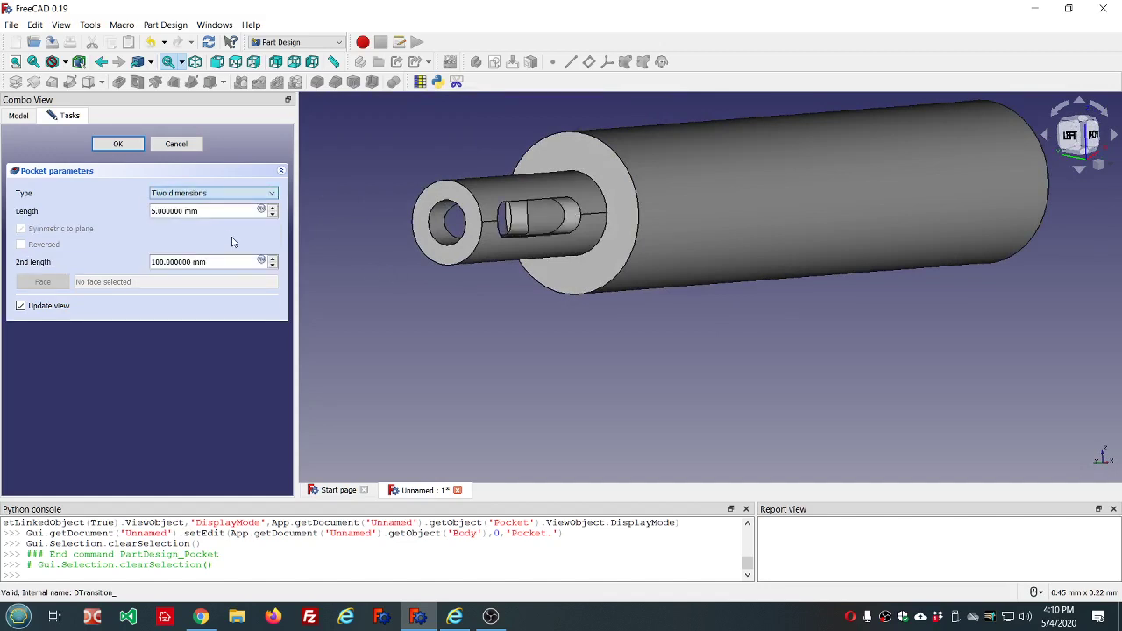
middle_click_drag(414, 282, 325, 278)
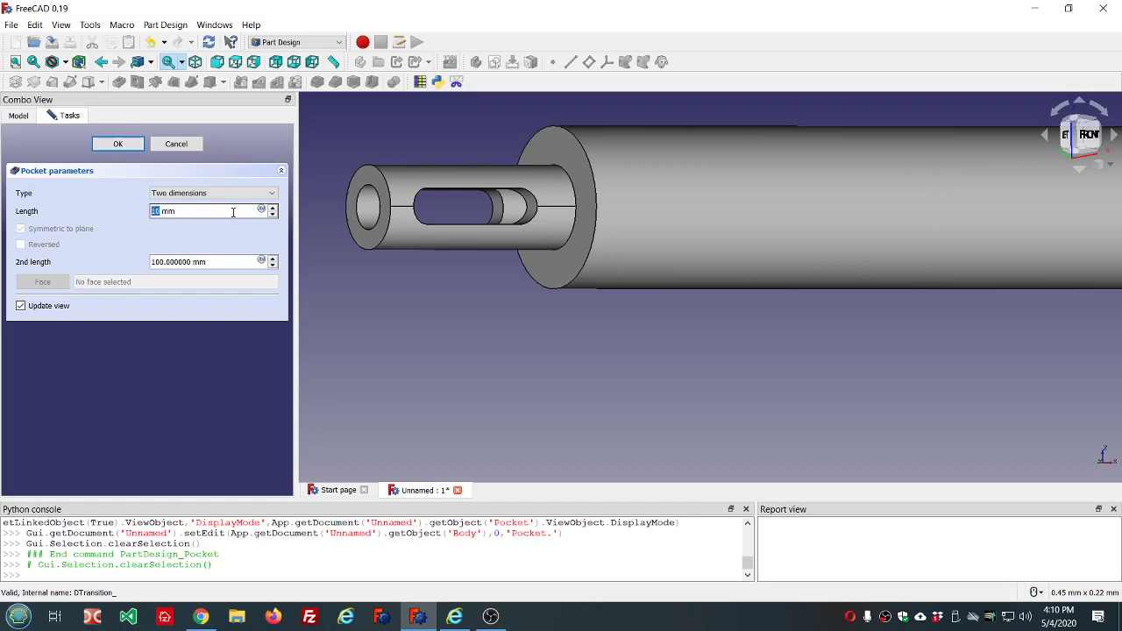
left_click(125, 146)
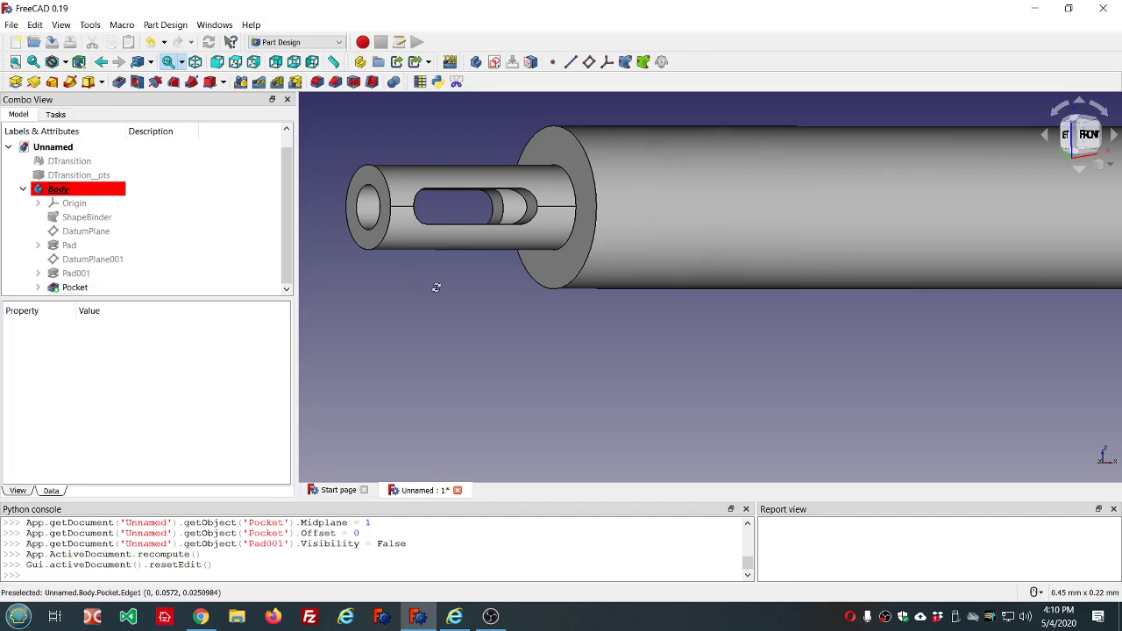
Orbit around the slotted shaft and show the DTransition reference mesh over it.
middle_click_drag(433, 283, 706, 280)
middle_click_drag(836, 281, 693, 290)
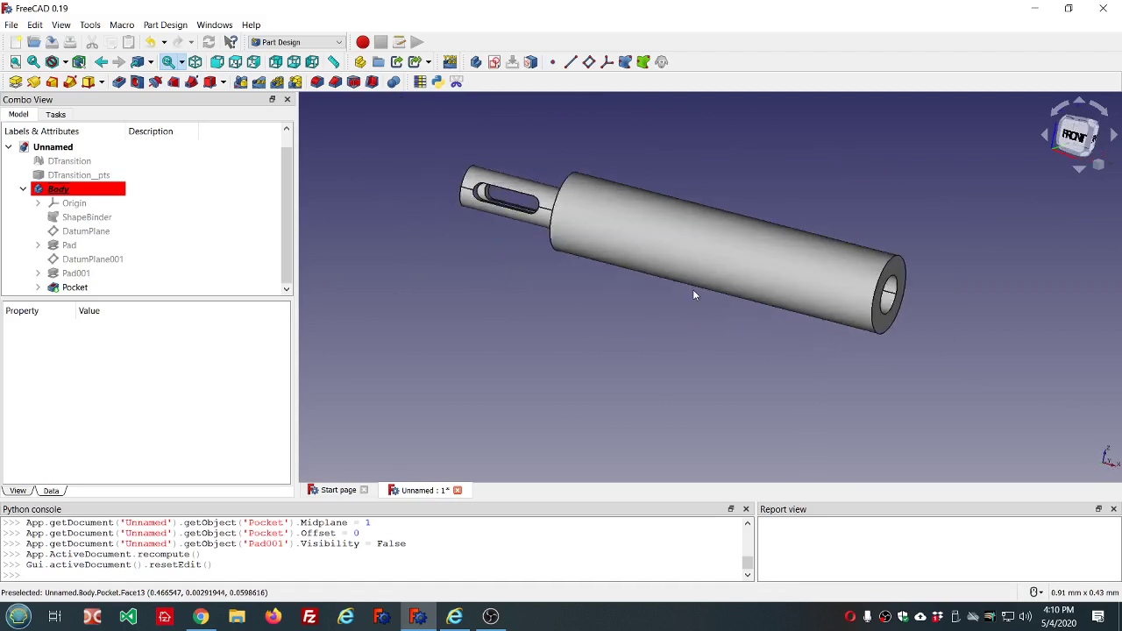
left_click(69, 161)
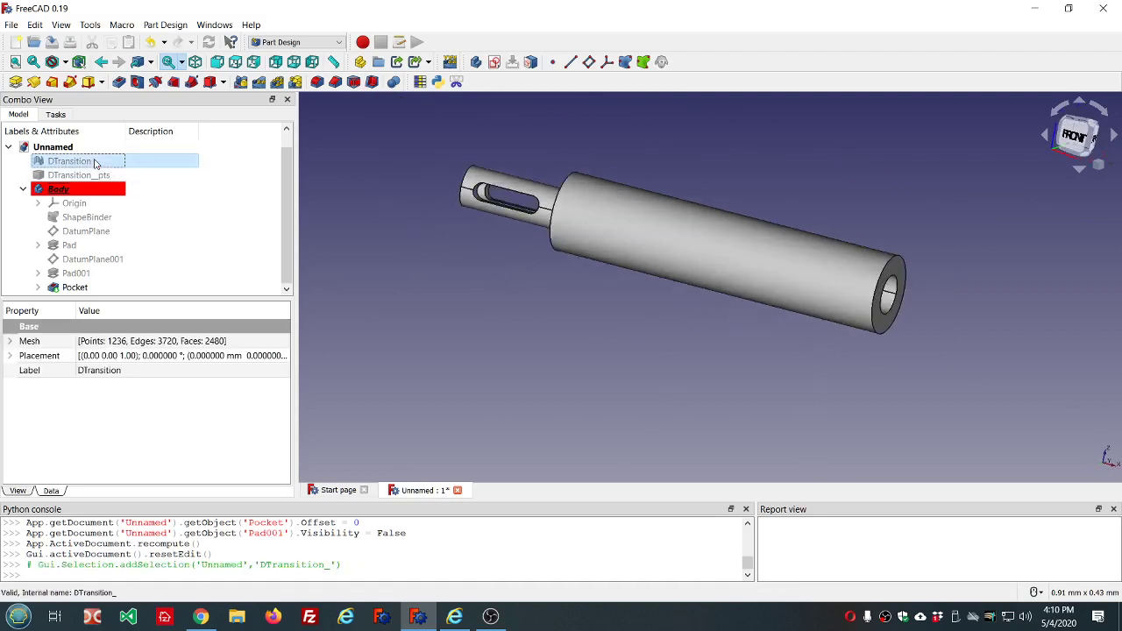
key("space")
middle_click_drag(419, 276, 672, 306)
Show then hide the DTransition_pts points, leaving the DTransition mesh and Body visible.
left_click(154, 179)
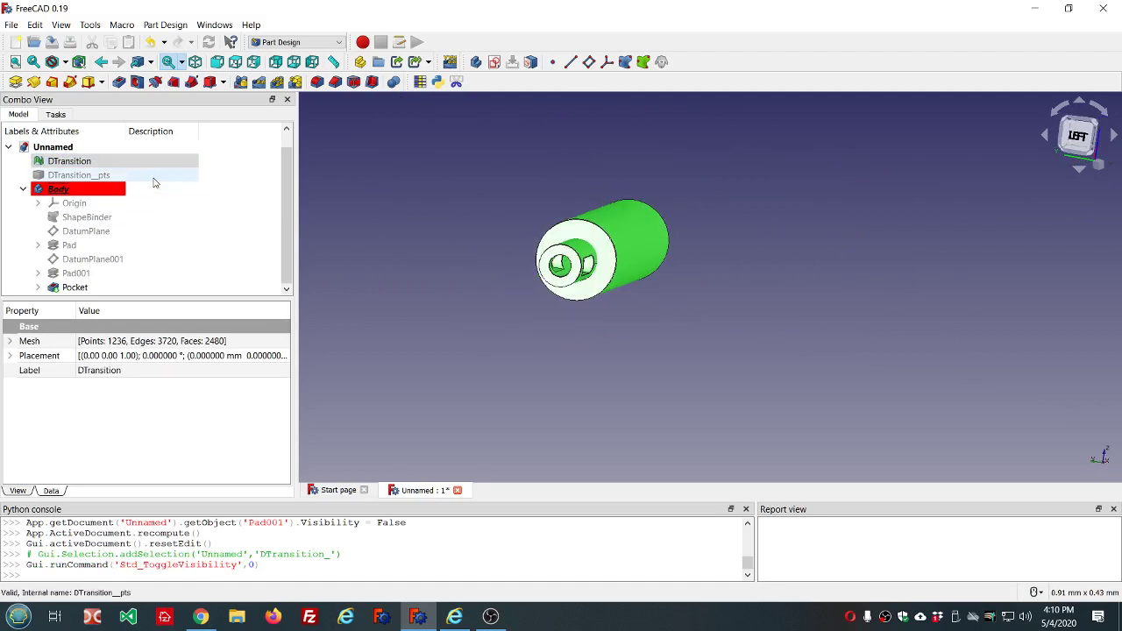
key("space")
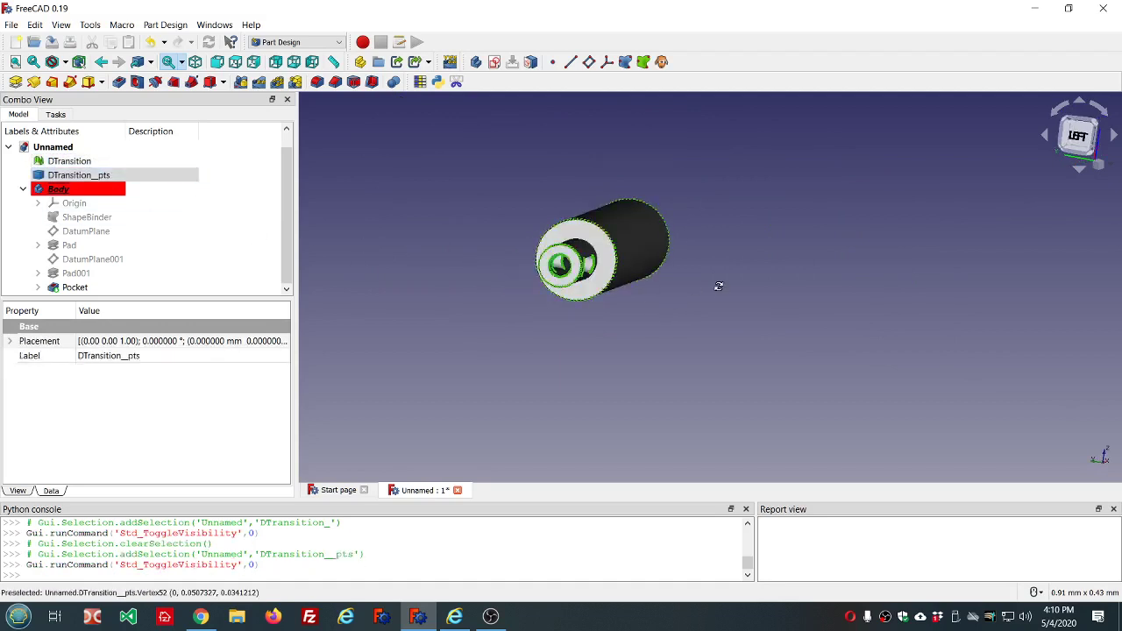
middle_click_drag(719, 286, 929, 225)
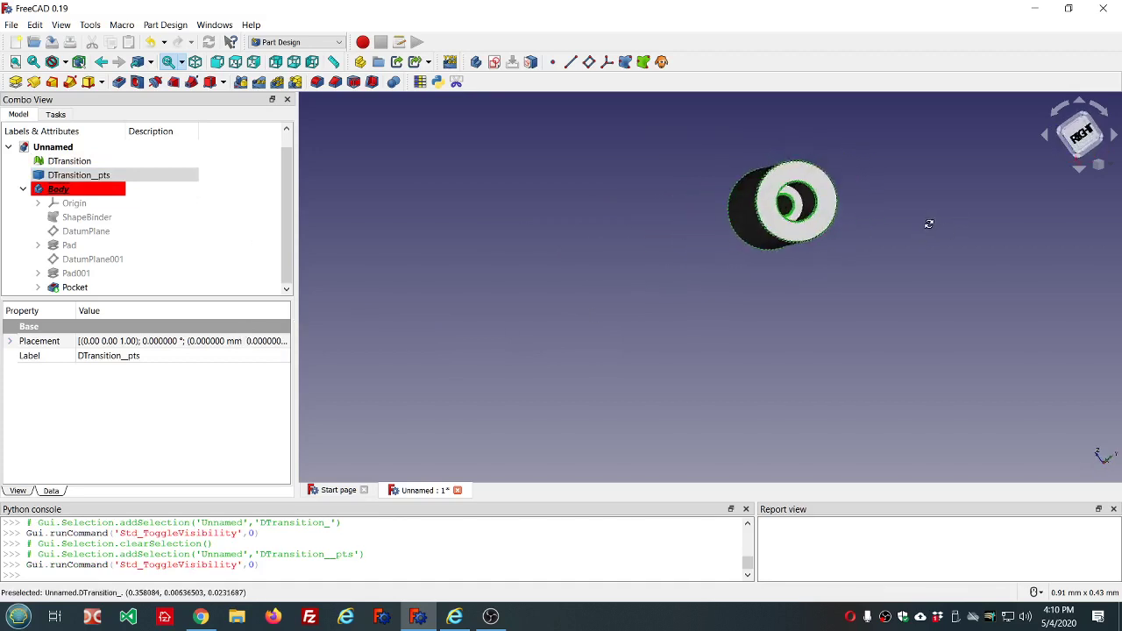
left_click(175, 175)
key("space")
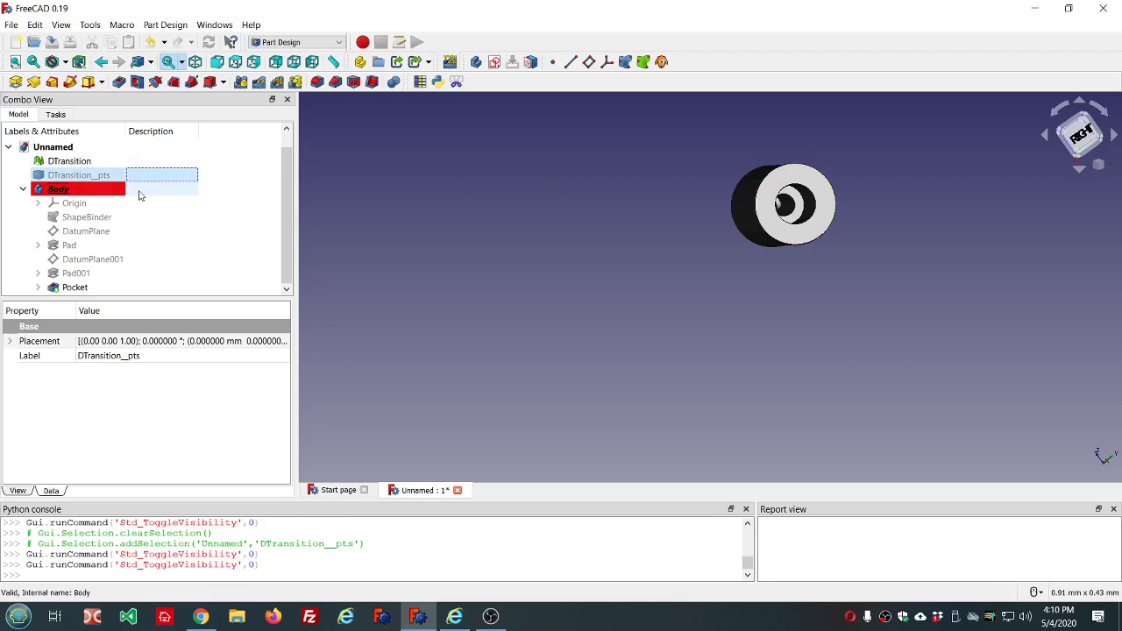
left_click(88, 187)
key("space")
key("space")
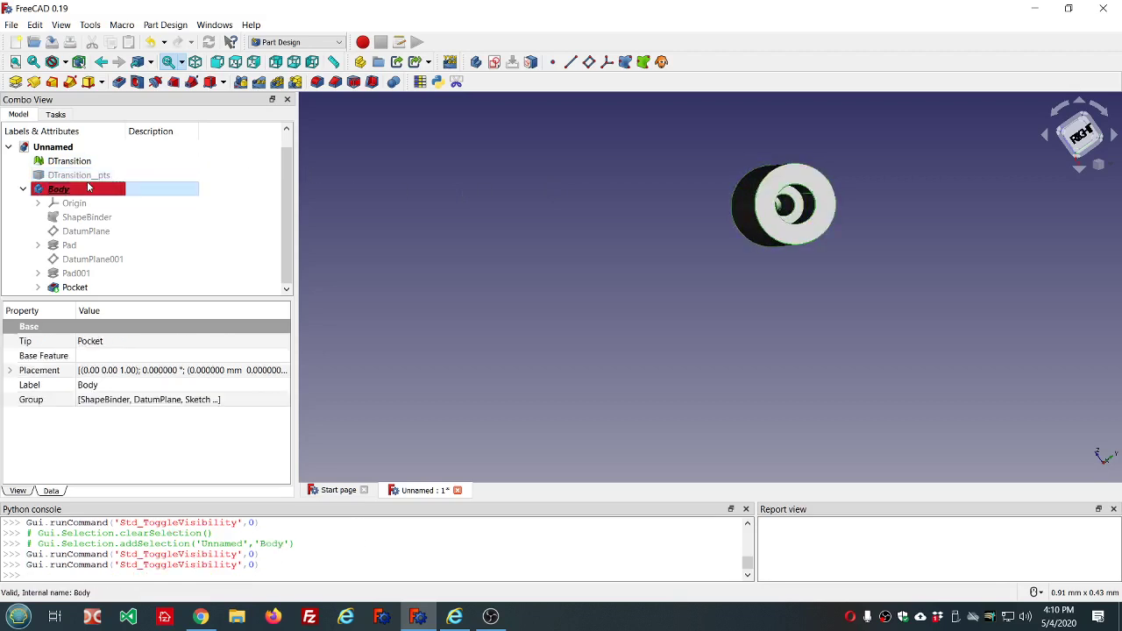
left_click(85, 163)
key("space")
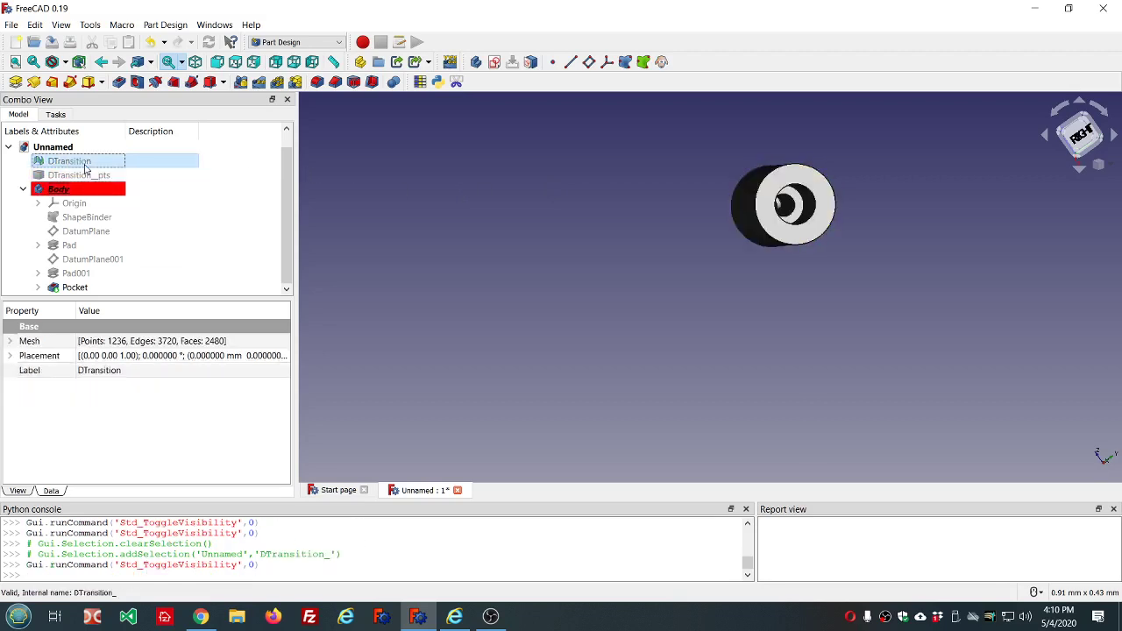
key("space")
middle_click_drag(596, 193, 831, 345)
scroll(777, 219, "up", 2)
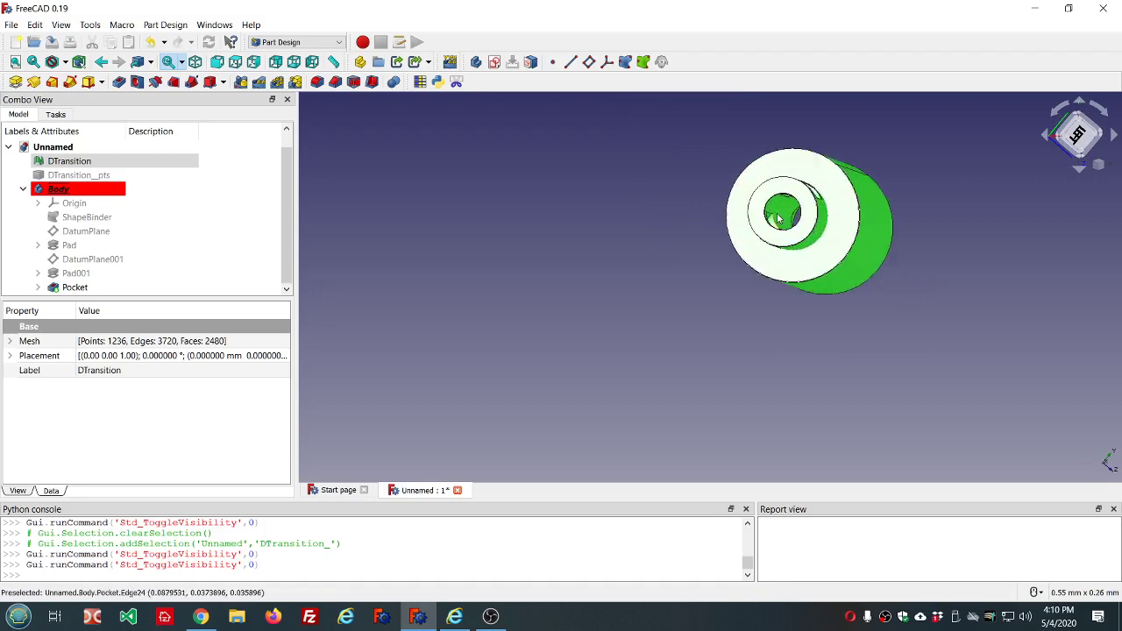
scroll(777, 219, "up", 2)
left_click(778, 217)
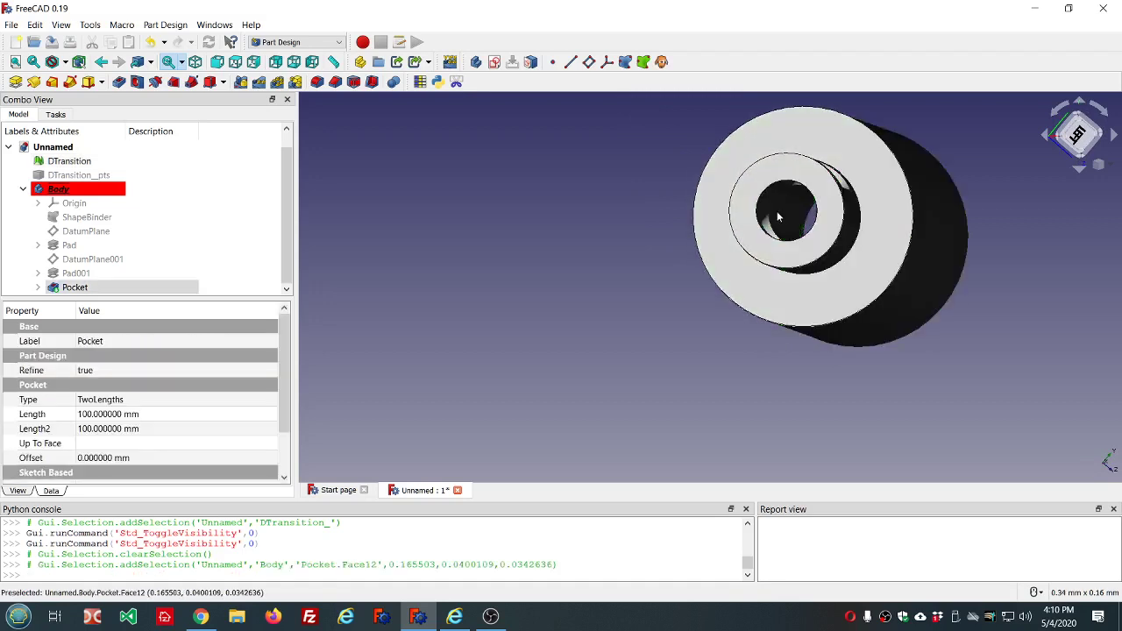
left_click(776, 217)
scroll(589, 231, "up", 2)
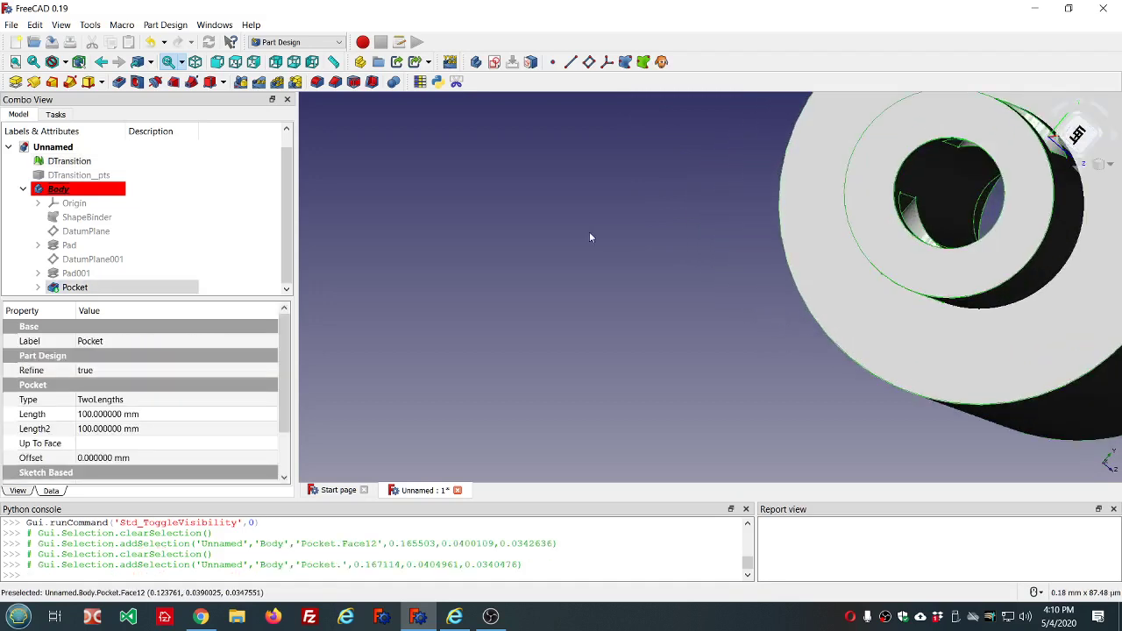
scroll(590, 237, "down", 3)
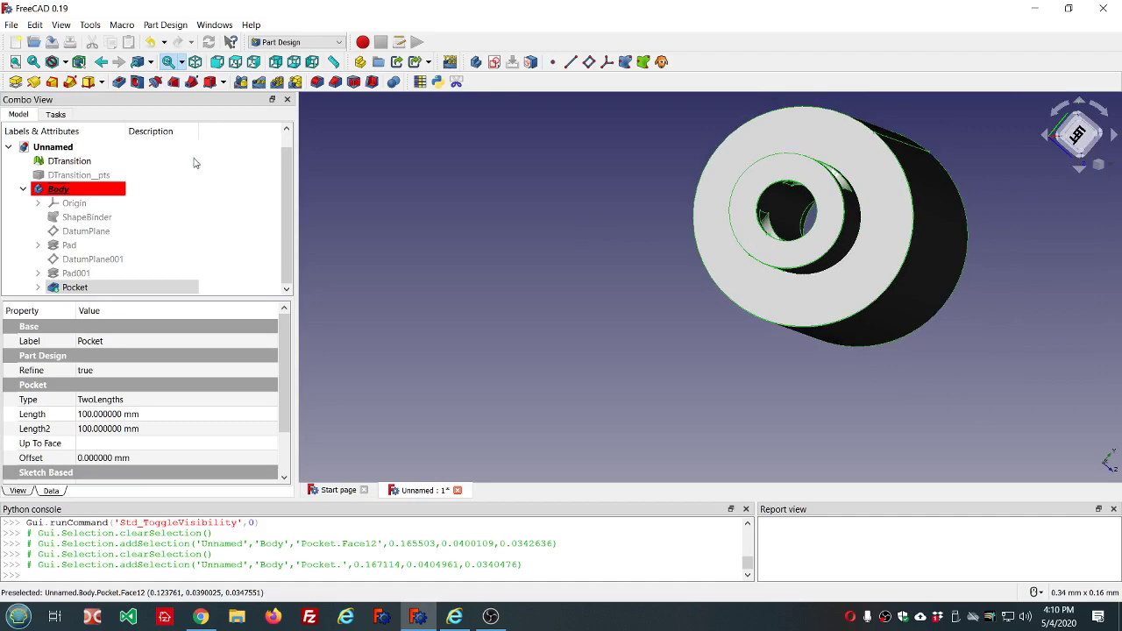
left_click(139, 161)
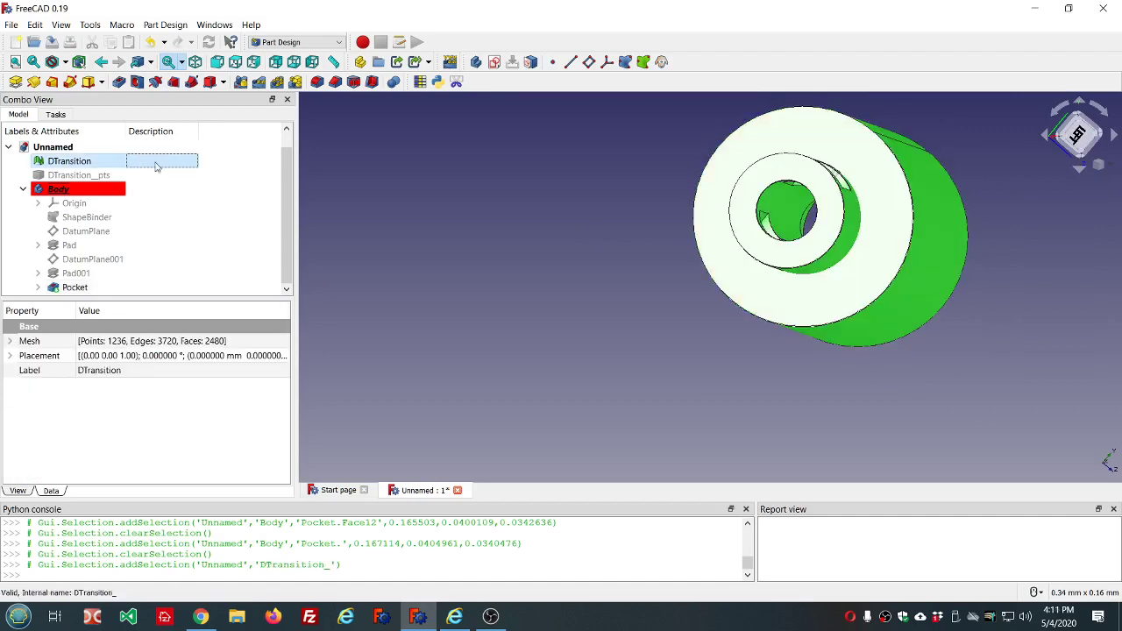
key("space")
key("space")
key("space")
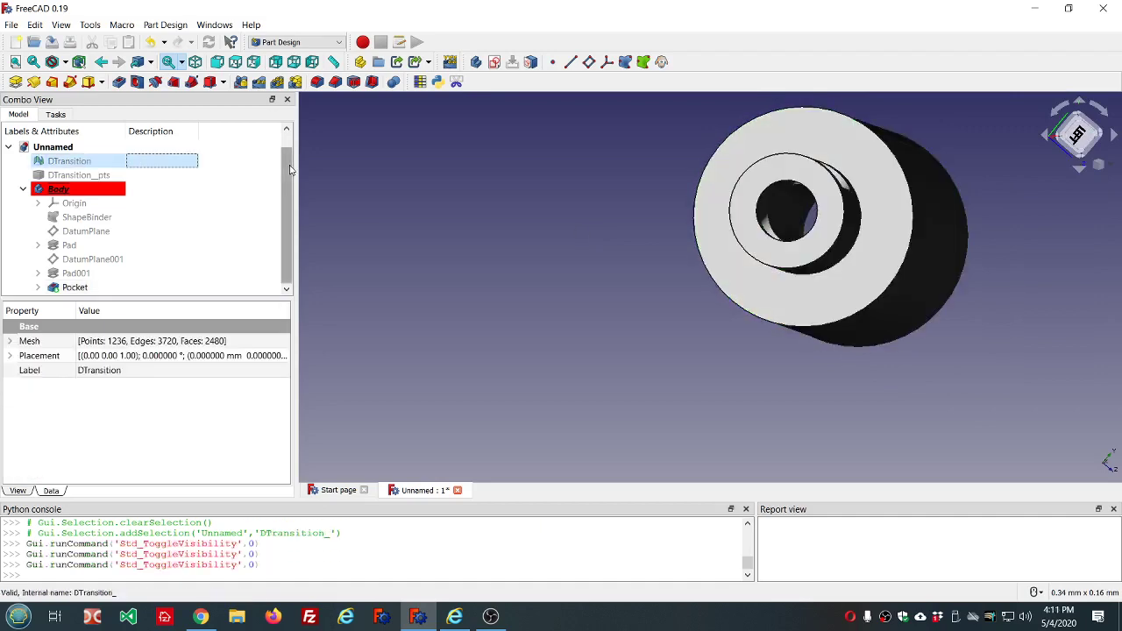
key("space")
scroll(479, 183, "up", 3)
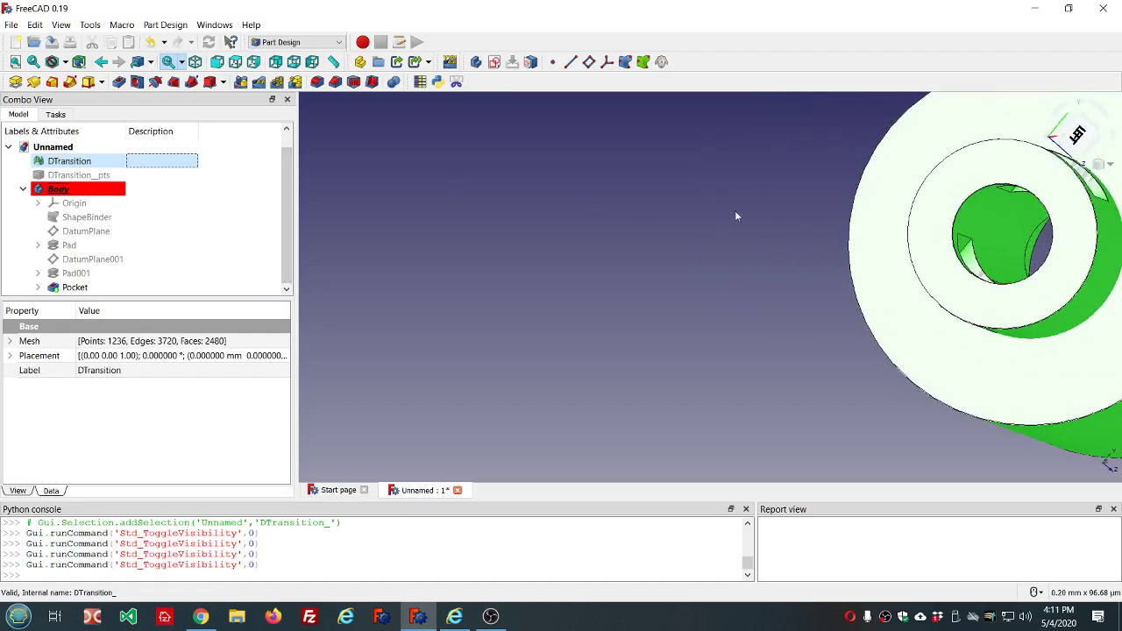
key("space")
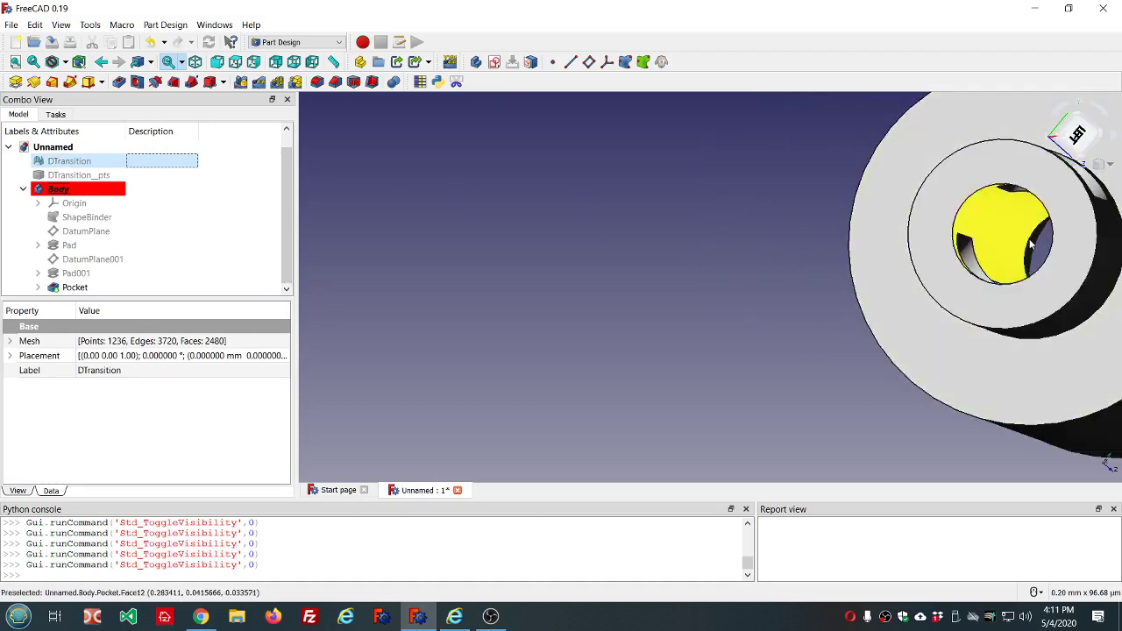
left_click(1032, 248)
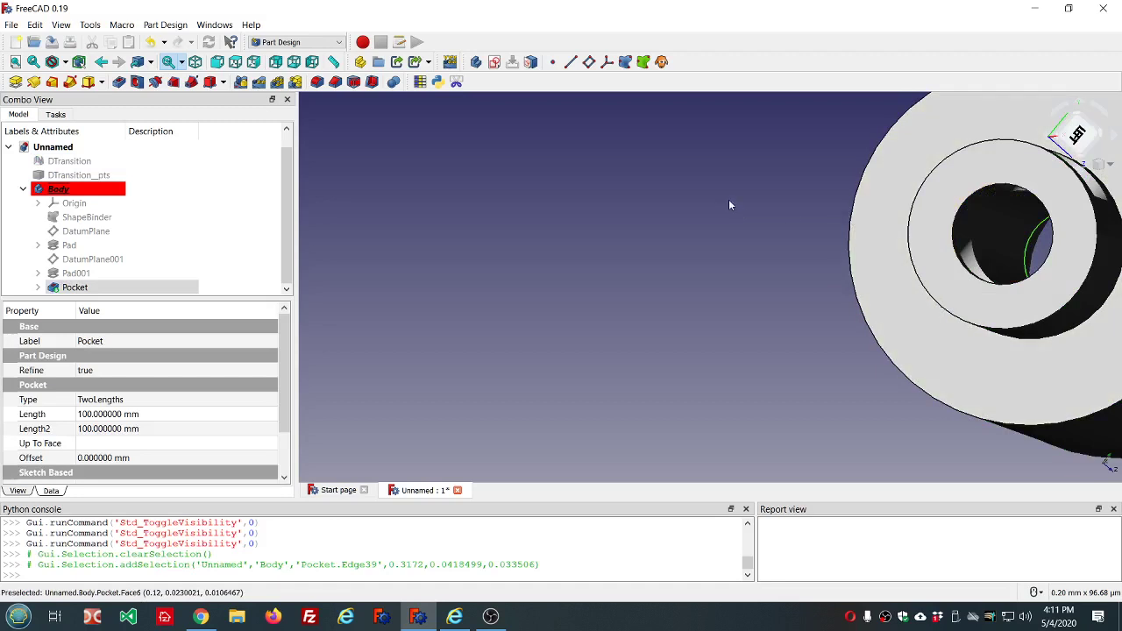
key("space")
key("space")
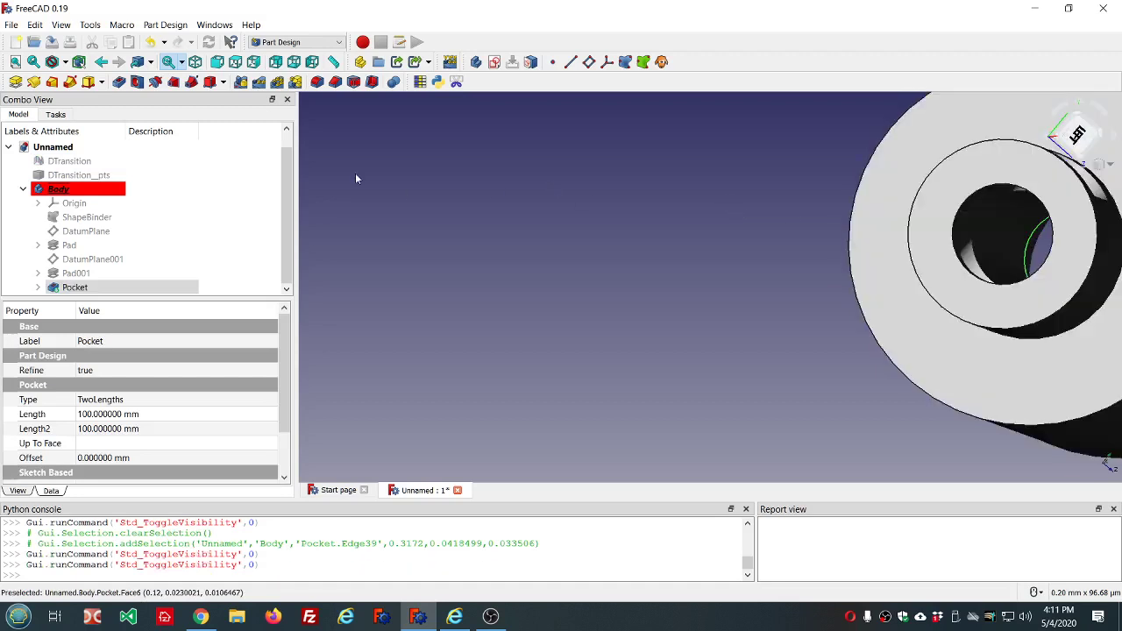
left_click(148, 164)
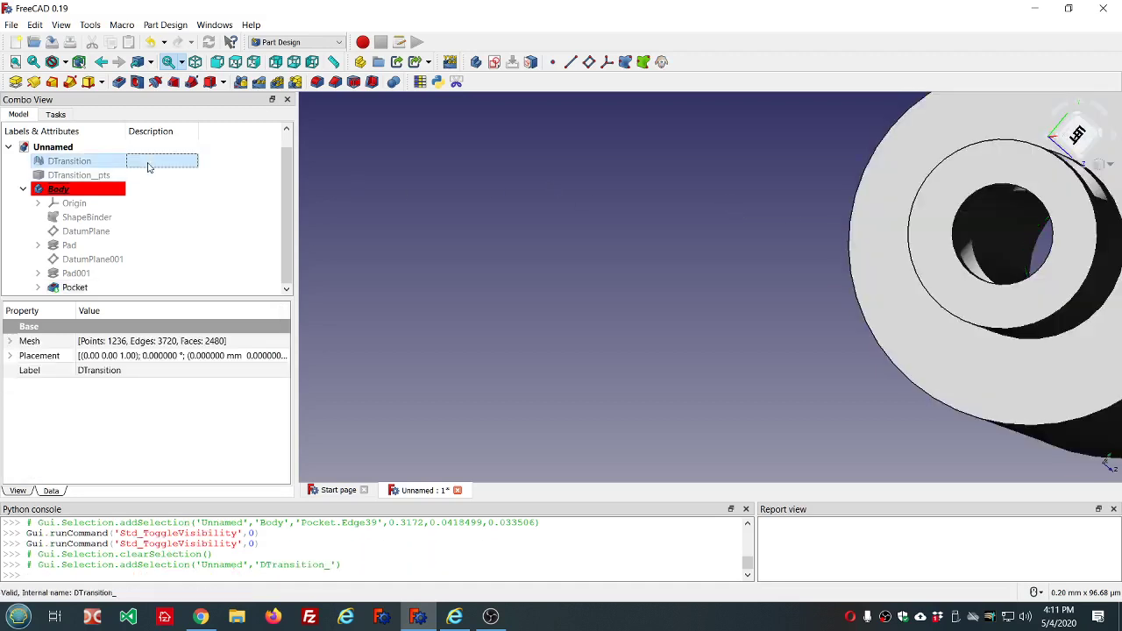
key("space")
left_click(643, 219)
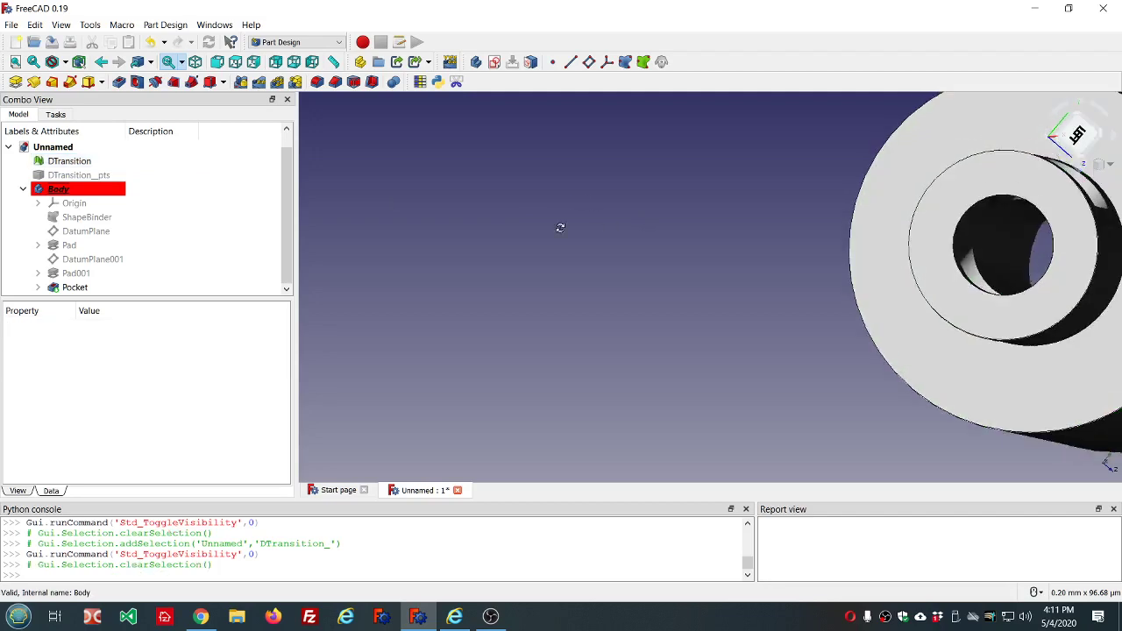
key("2")
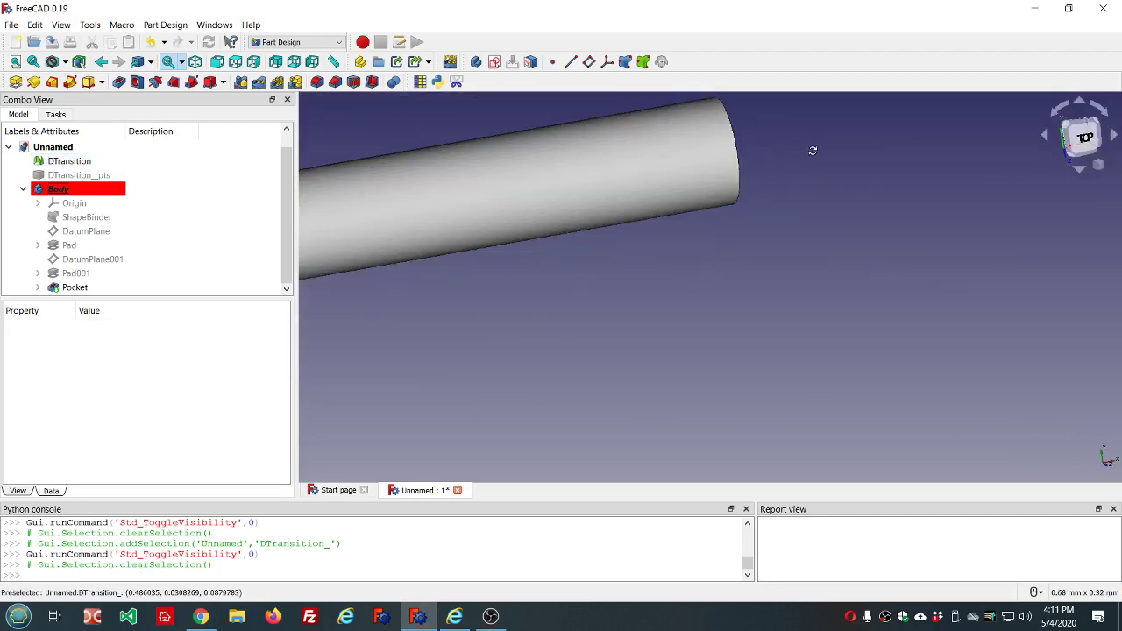
middle_click_drag(811, 150, 570, 260)
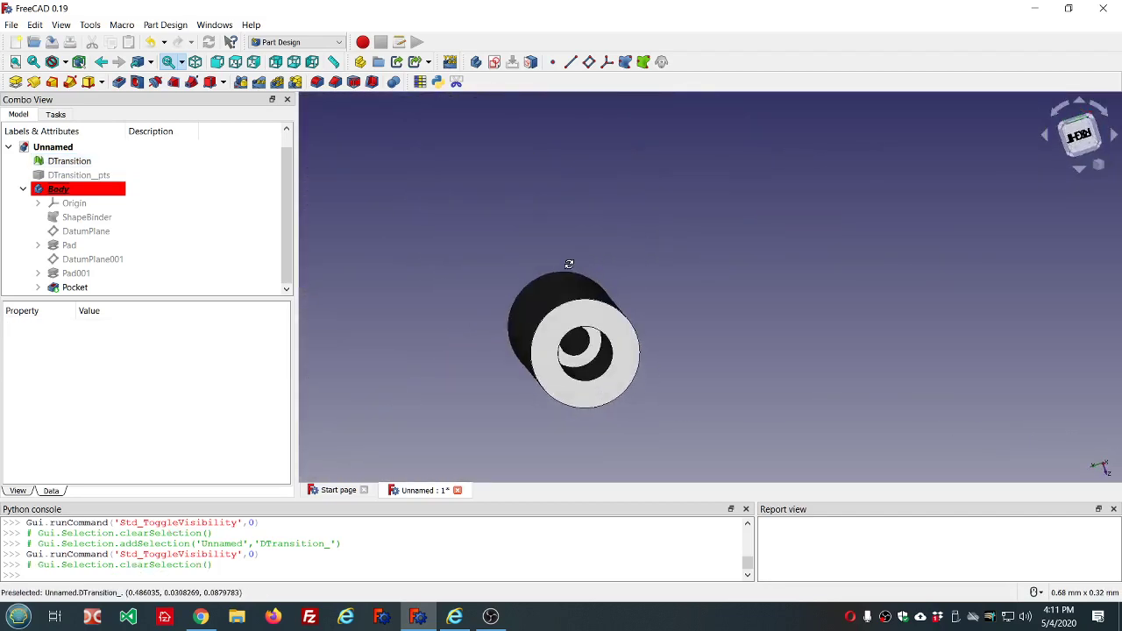
scroll(581, 378, "up", 2)
scroll(581, 379, "up", 2)
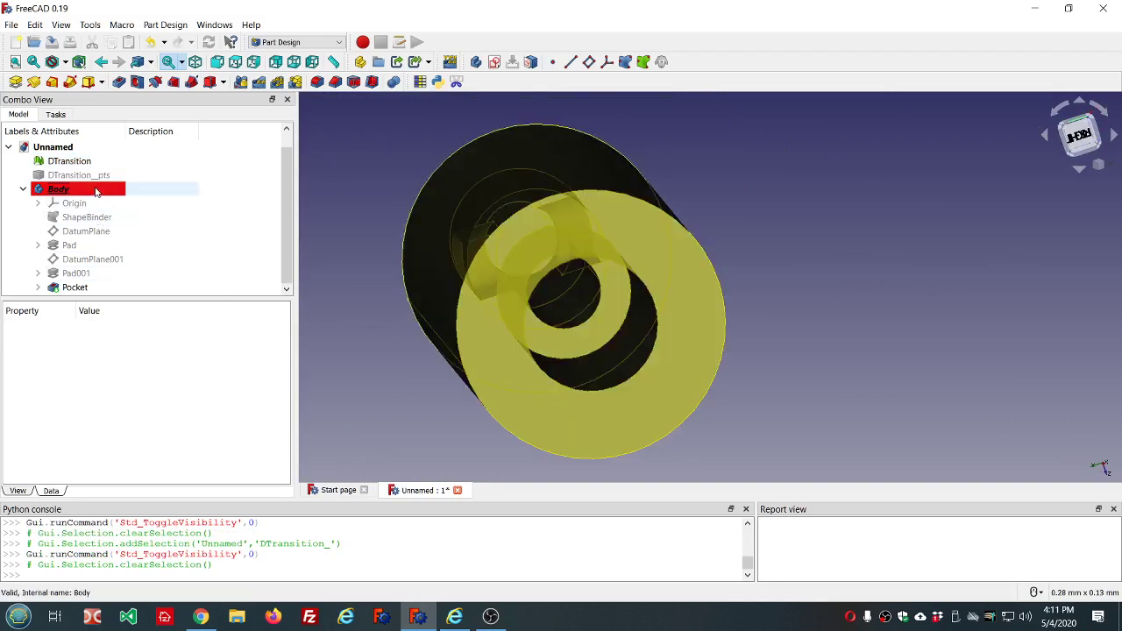
scroll(410, 190, "down", 2)
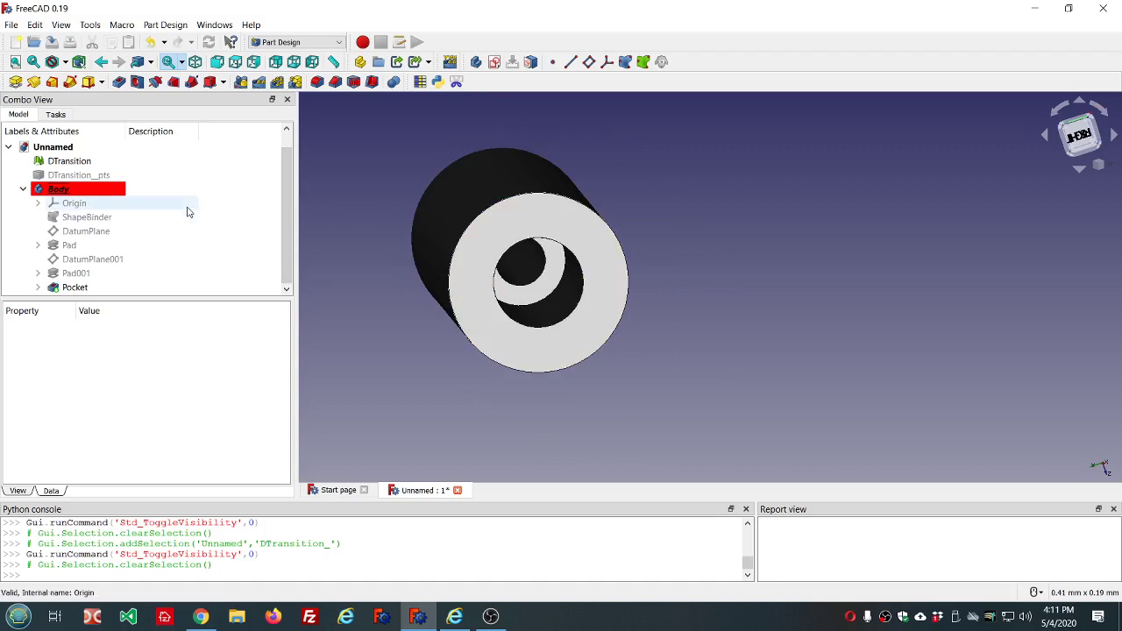
left_click(187, 212)
left_click(118, 165)
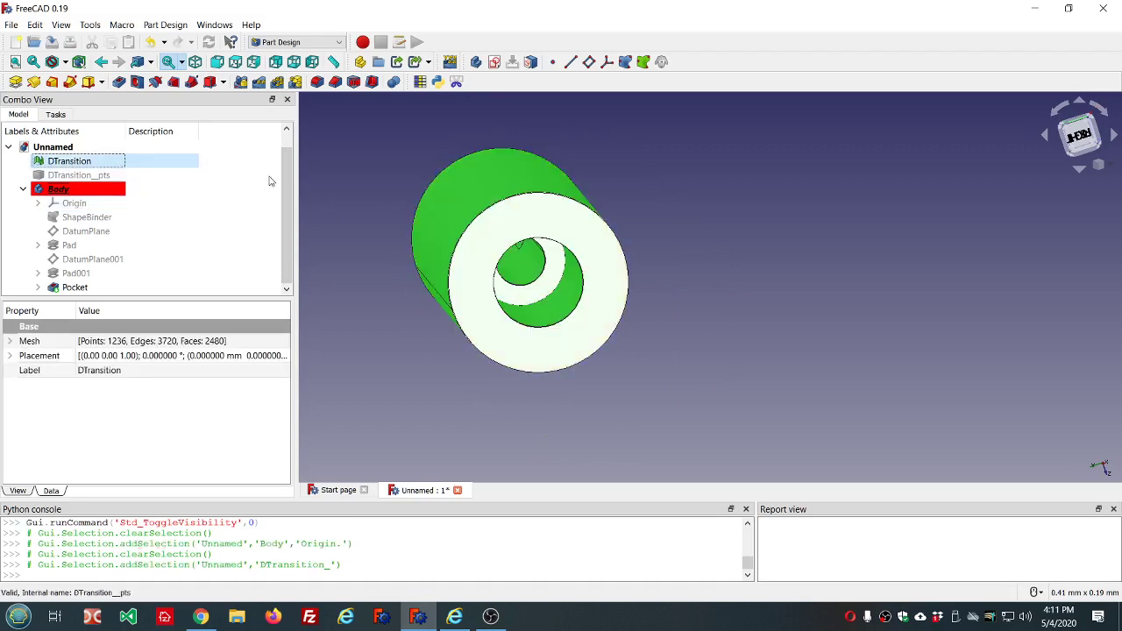
middle_click_drag(366, 205, 516, 220)
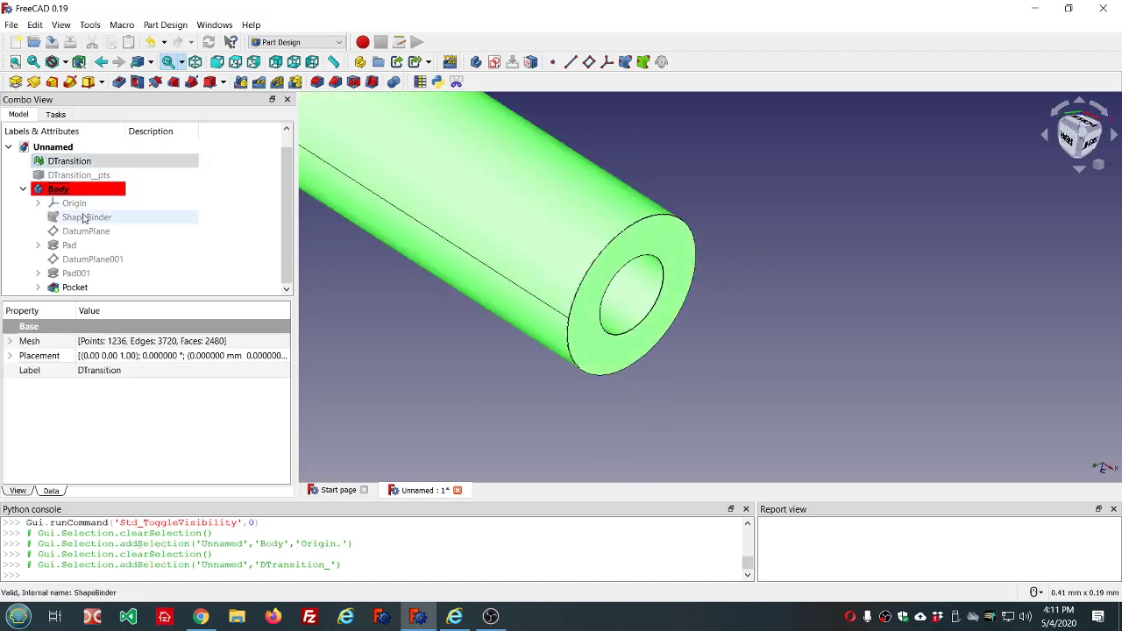
scroll(508, 221, "down", 5)
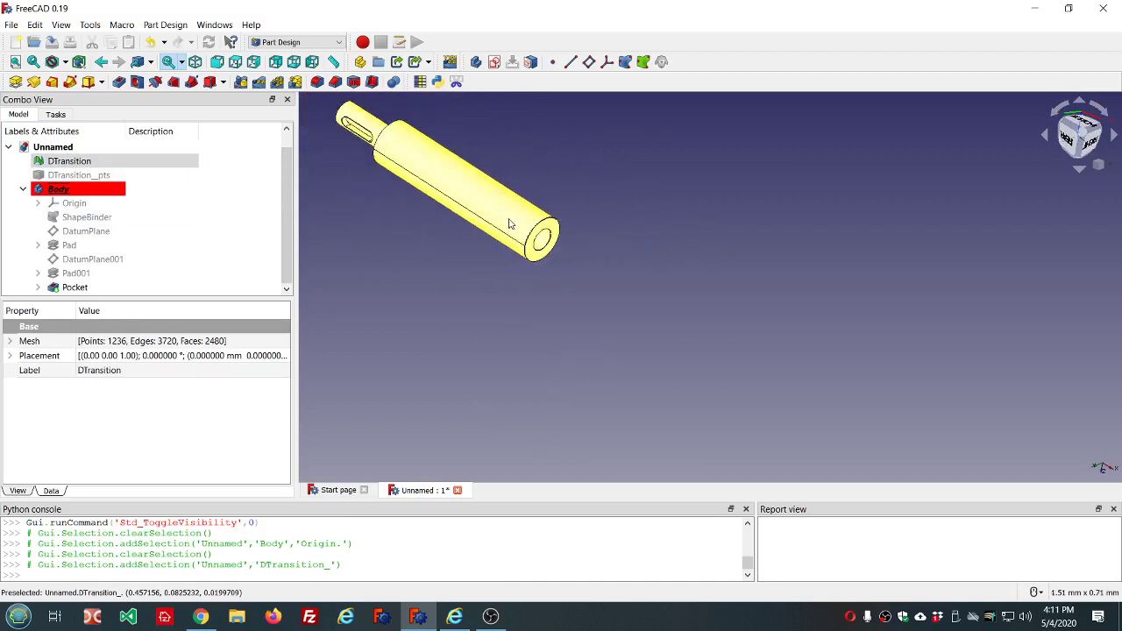
scroll(398, 149, "up", 8)
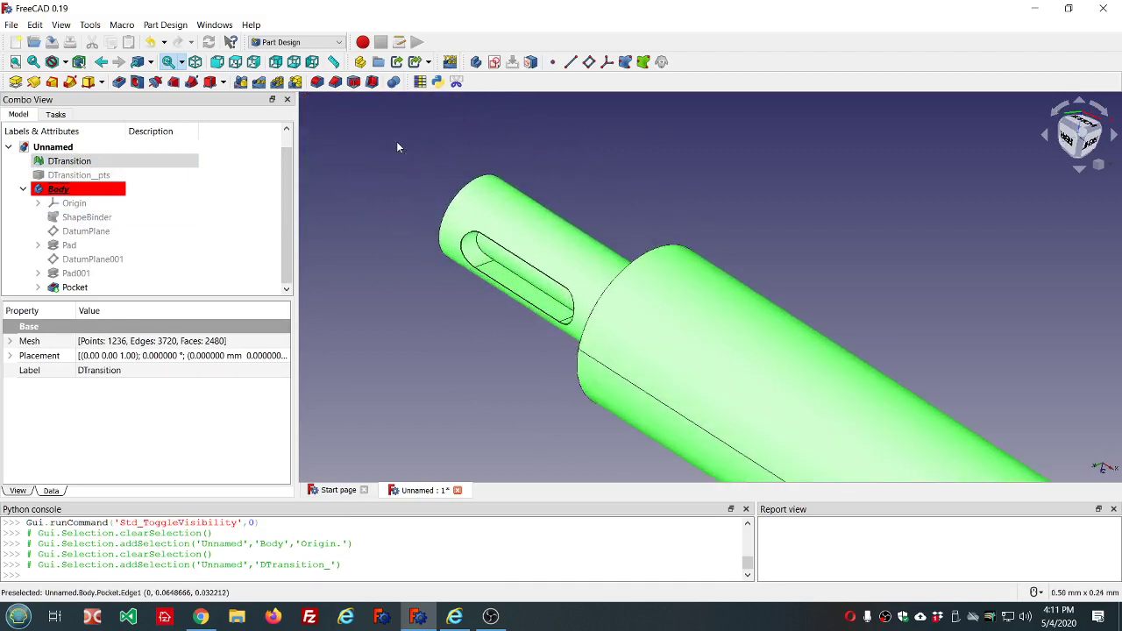
scroll(398, 149, "down", 3)
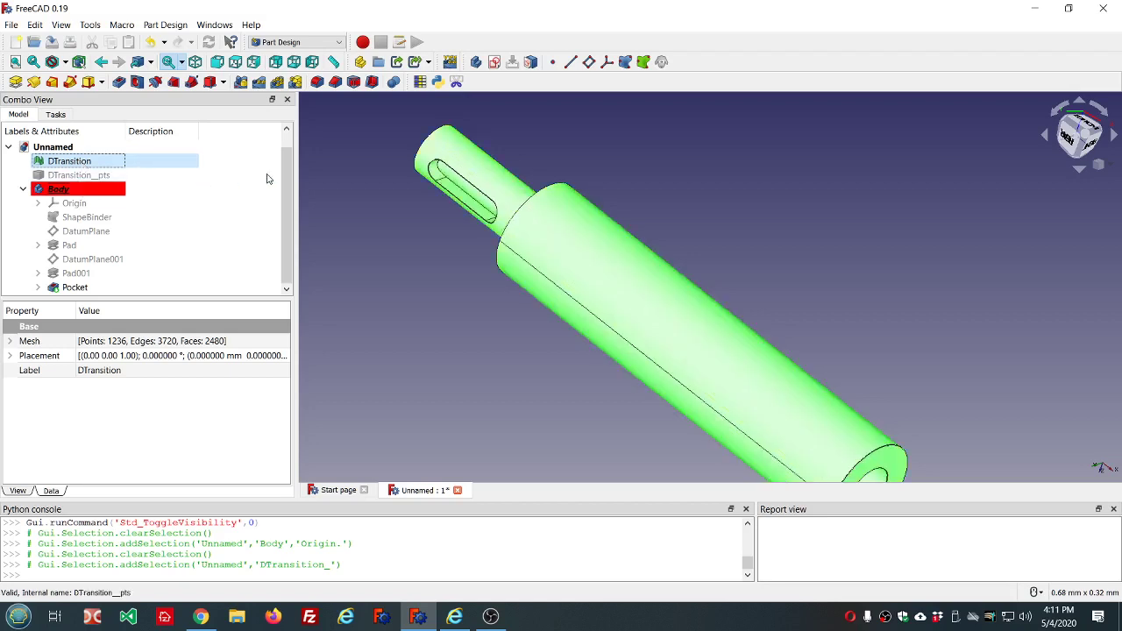
Set the Body's Transparency to 50 in its View properties.
left_click(70, 188)
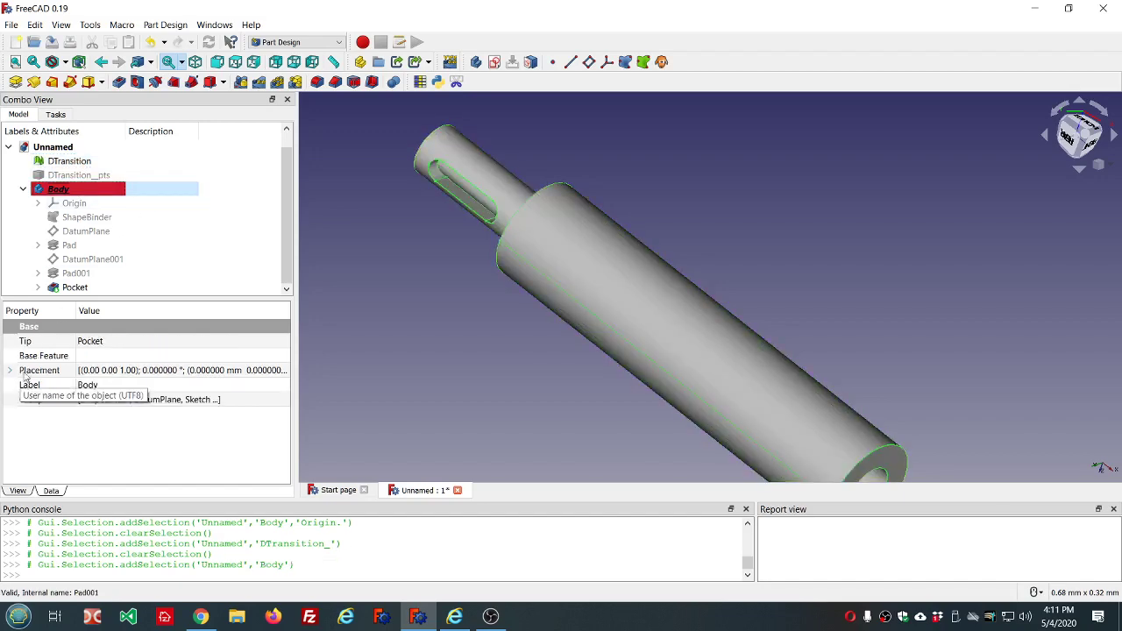
left_click(19, 492)
scroll(242, 432, "down", 3)
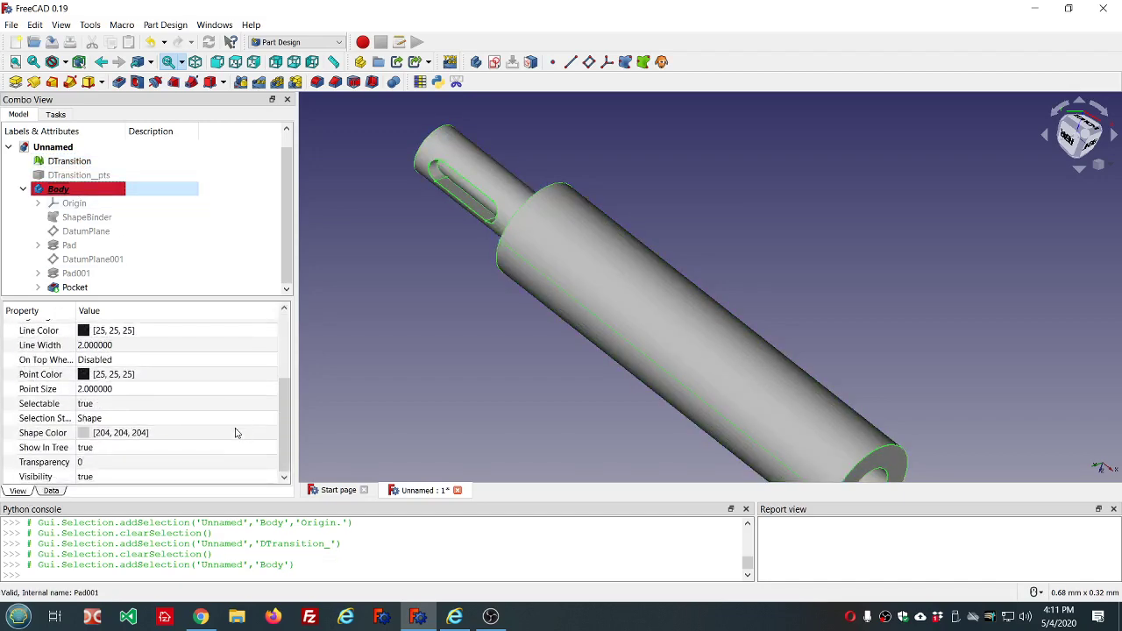
left_click(170, 466)
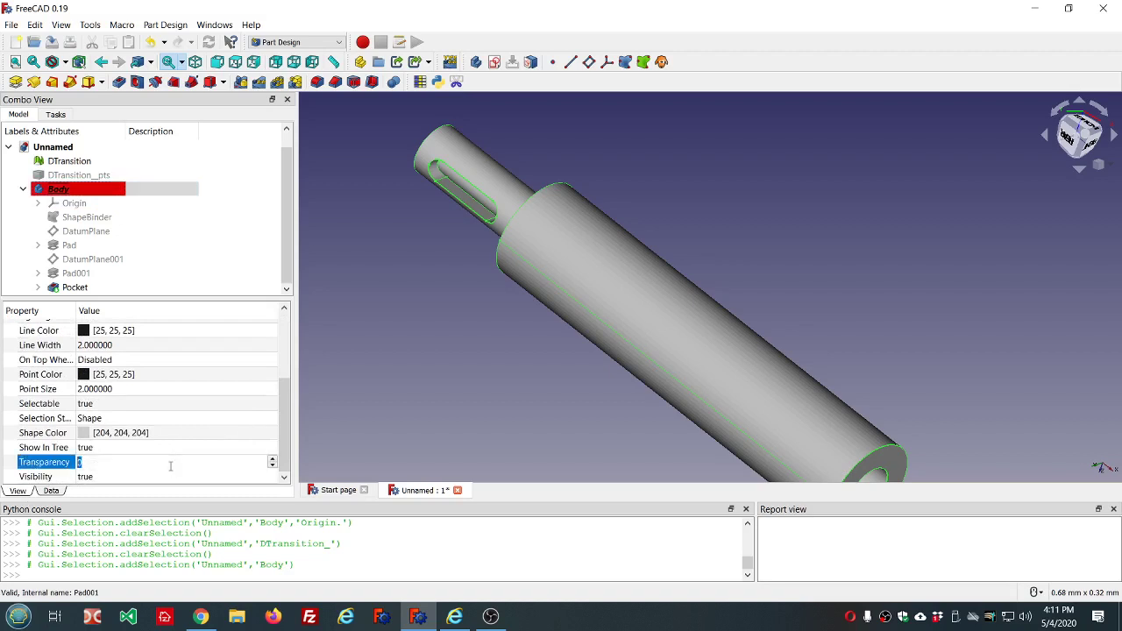
type("50")
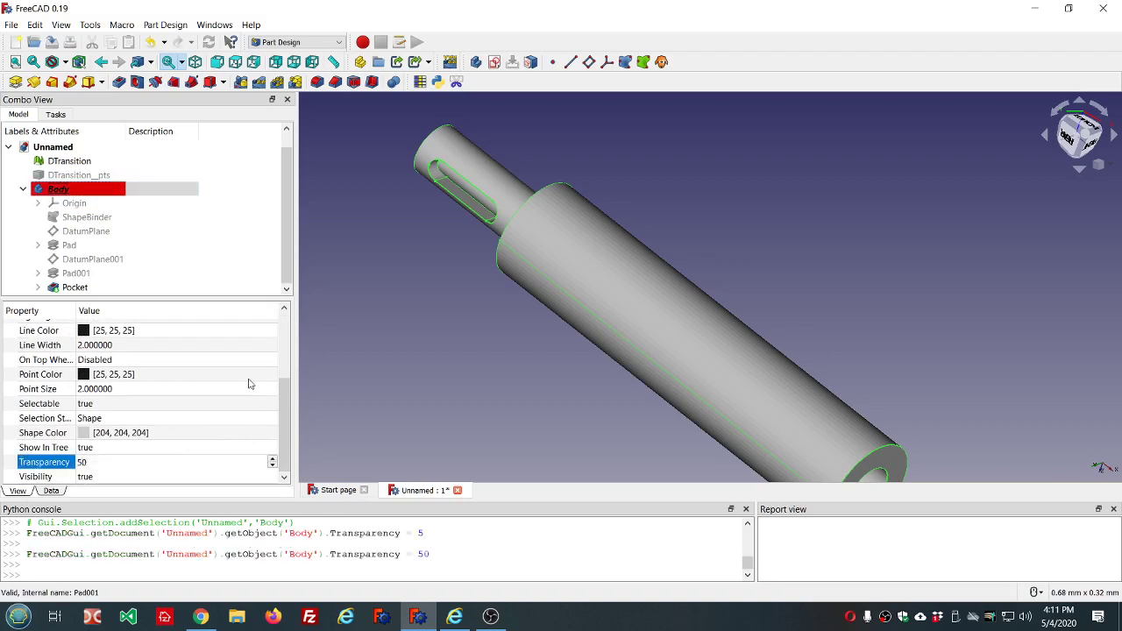
left_click(384, 250)
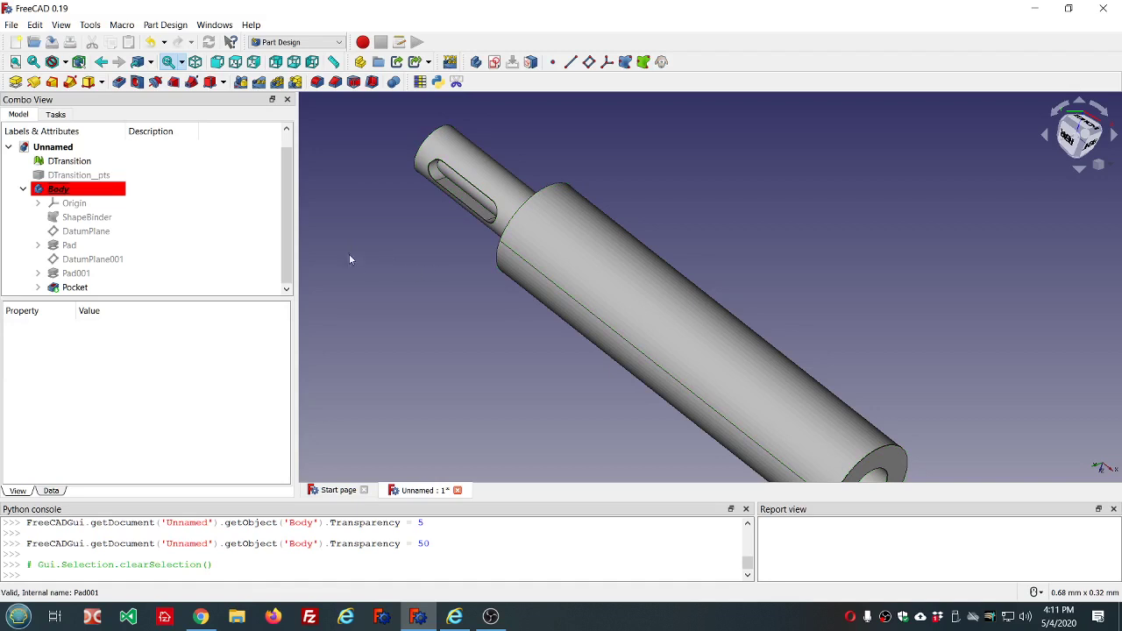
left_click(70, 189)
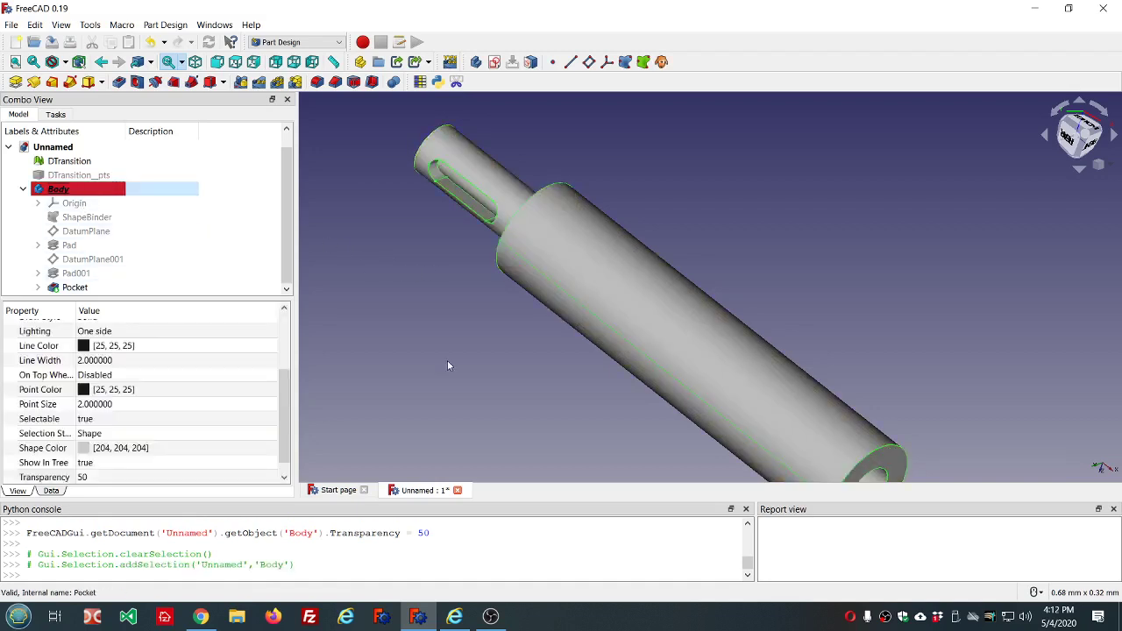
left_click(447, 366)
Hide the DTransition mesh and orbit the see-through shaft.
left_click(76, 162)
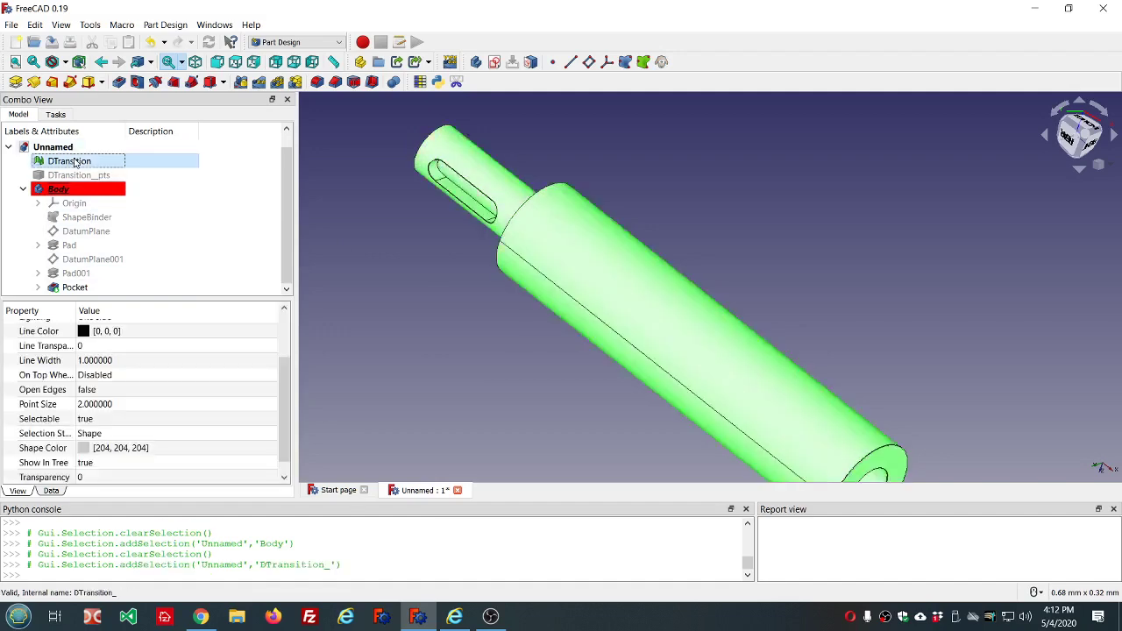
key("space")
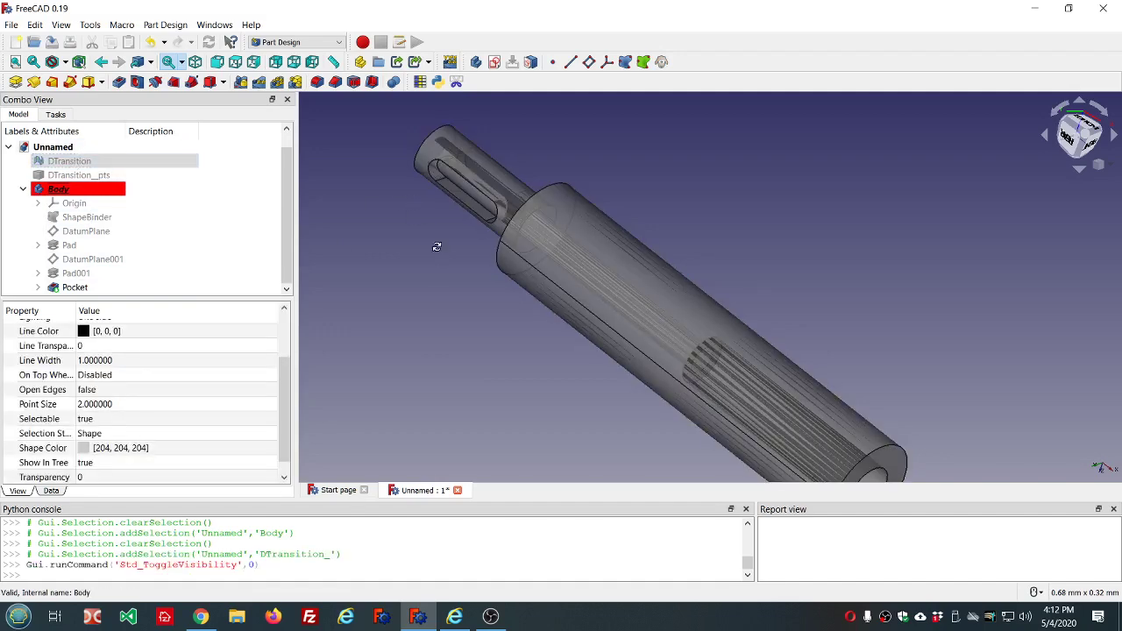
middle_click_drag(436, 245, 492, 303)
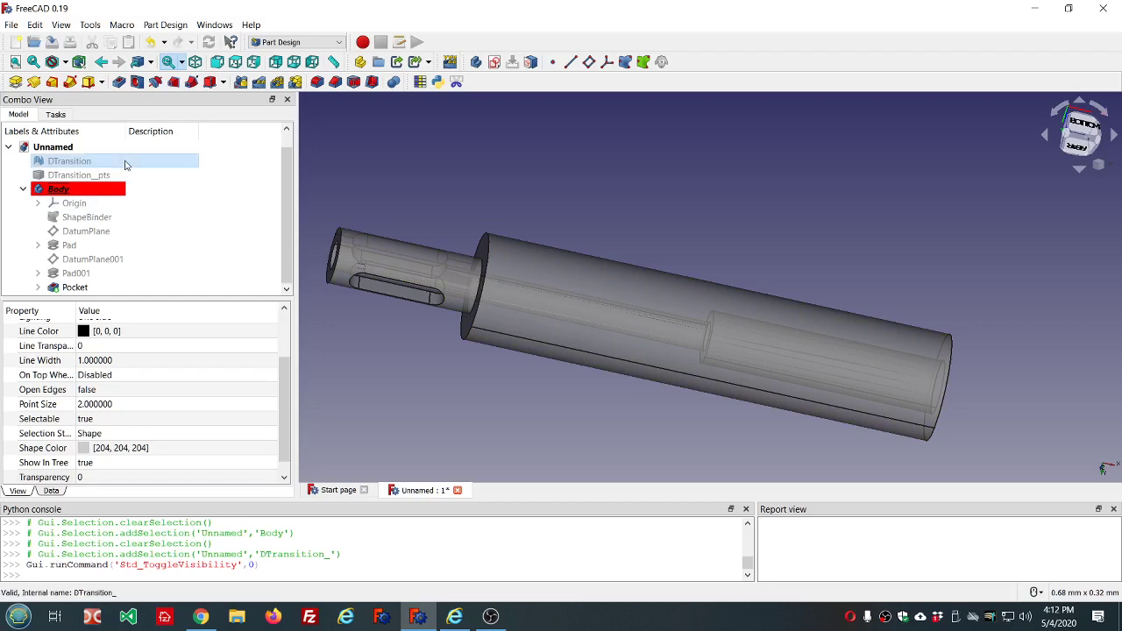
Show the DTransition mesh at Transparency 75 and orbit to compare it with the shaft.
key("space")
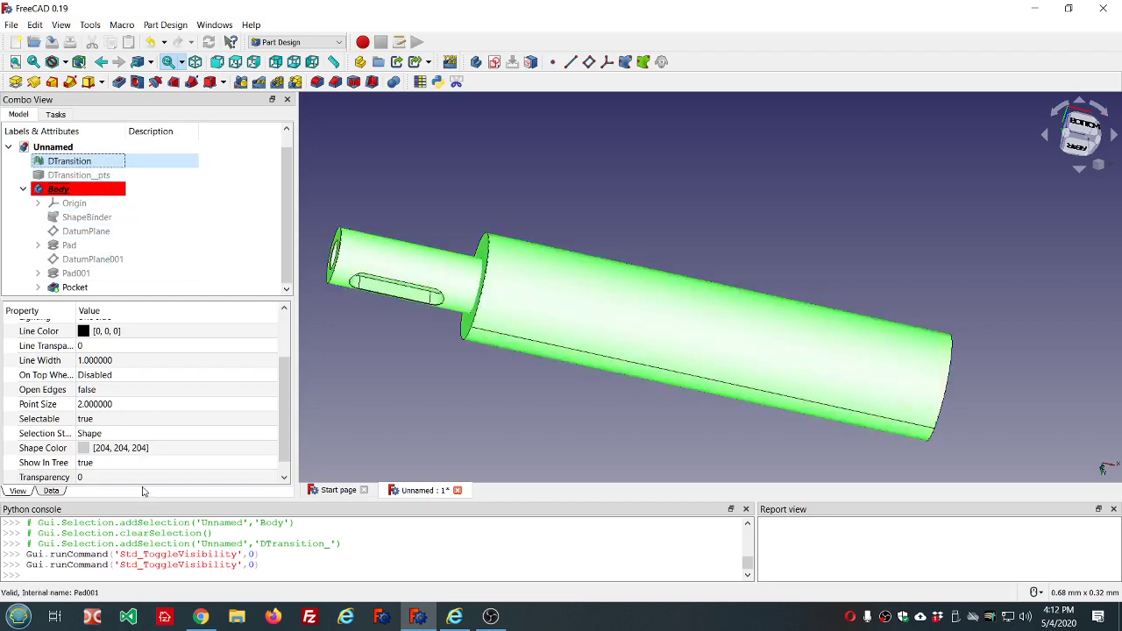
left_click(141, 478)
type("75")
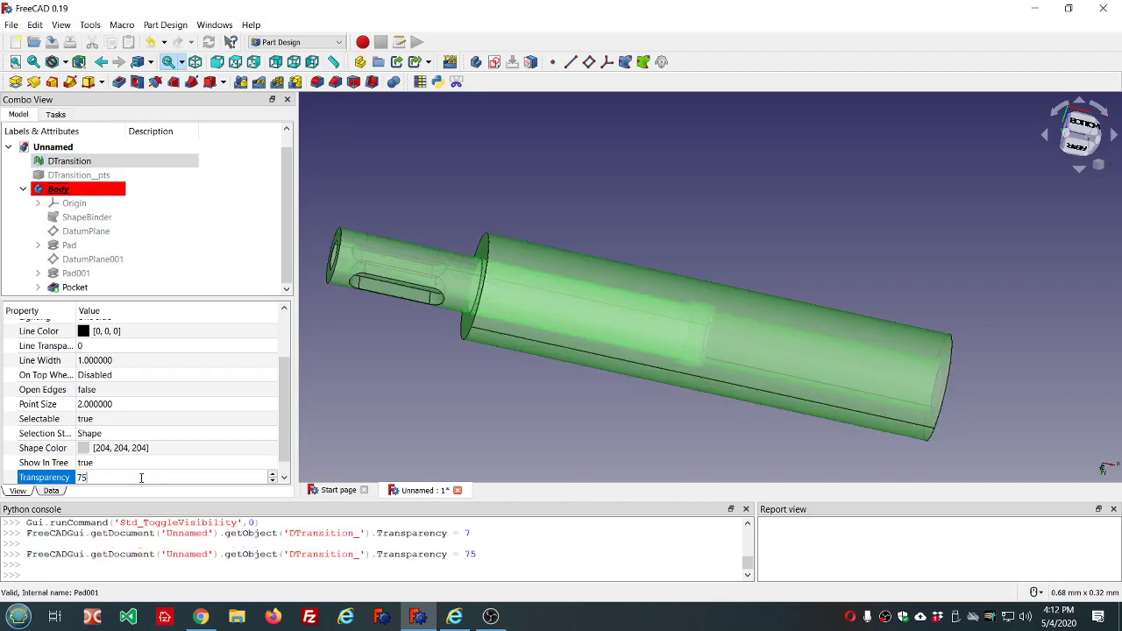
left_click(396, 398)
scroll(456, 397, "up", 6)
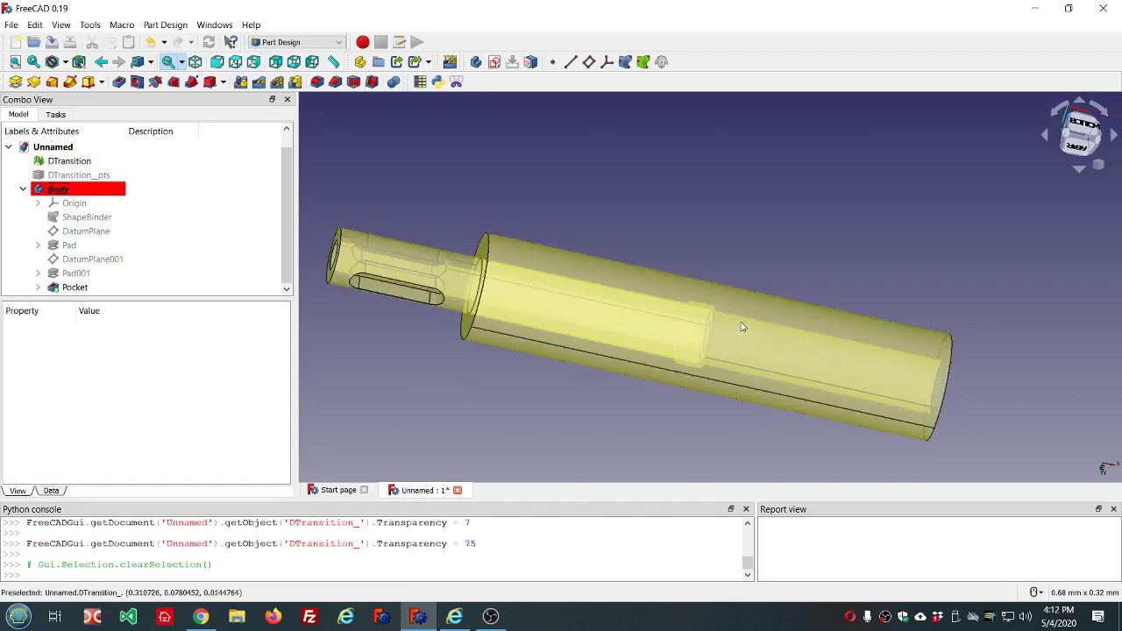
scroll(631, 359, "down", 3)
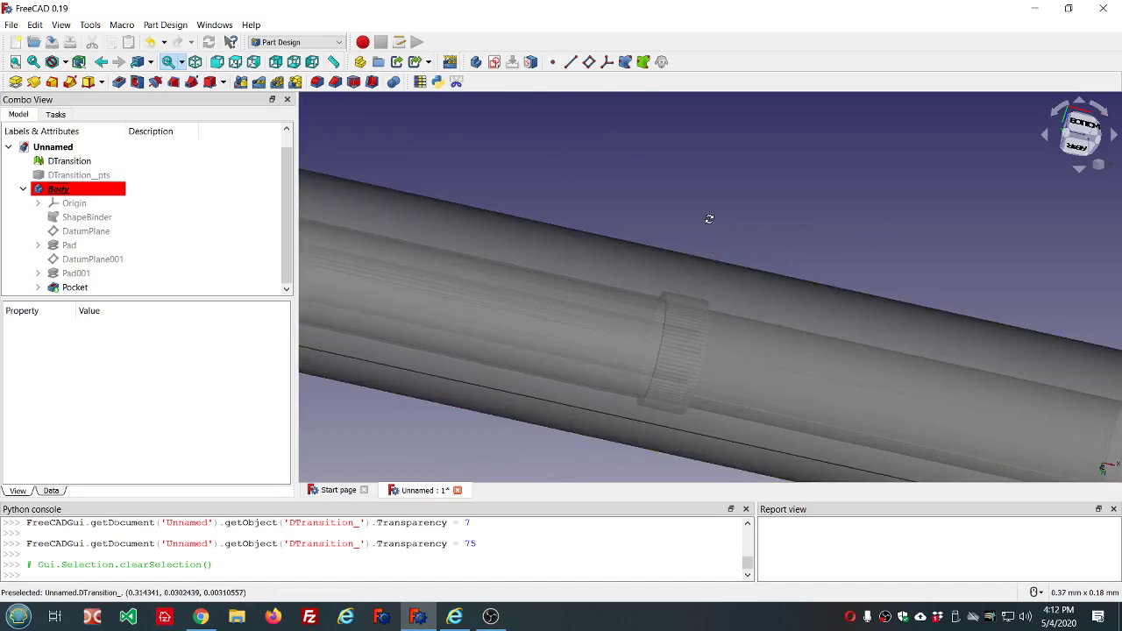
middle_click_drag(709, 218, 903, 290)
middle_click_drag(881, 287, 686, 281)
scroll(686, 281, "up", 5)
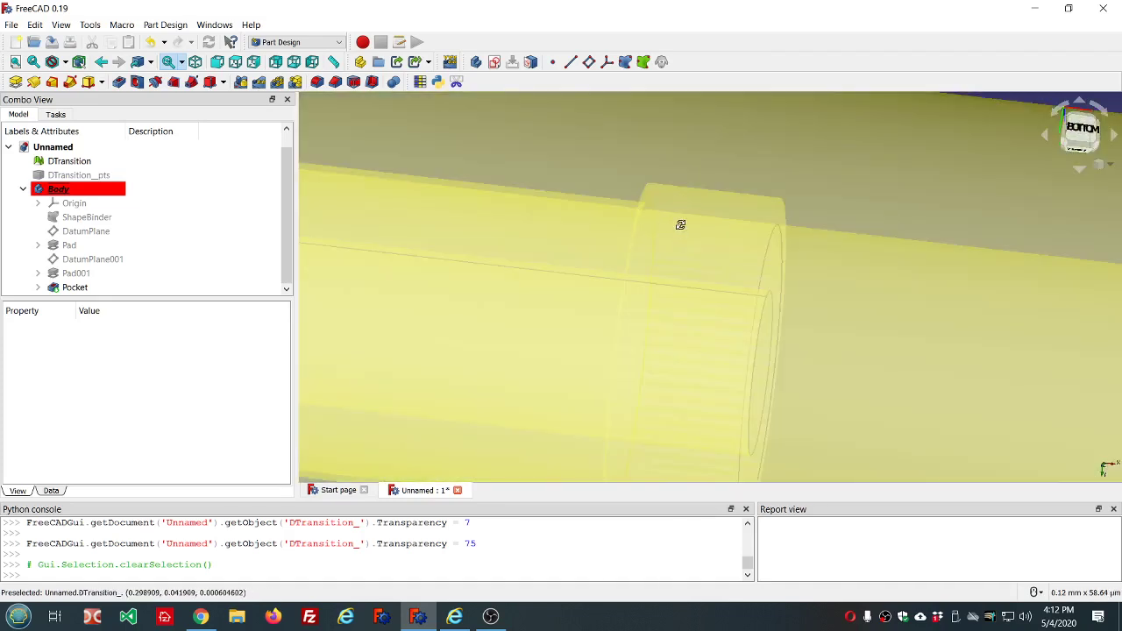
middle_click_drag(680, 224, 716, 230)
scroll(710, 239, "down", 5)
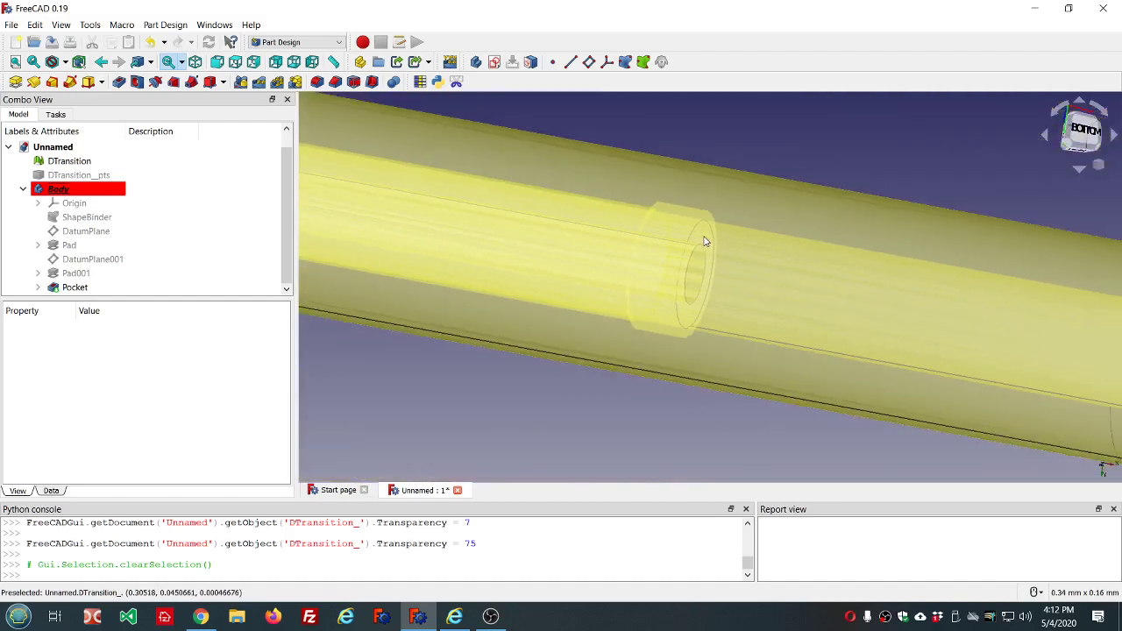
Show the DTransition_pts point rings.
left_click(94, 177)
key("space")
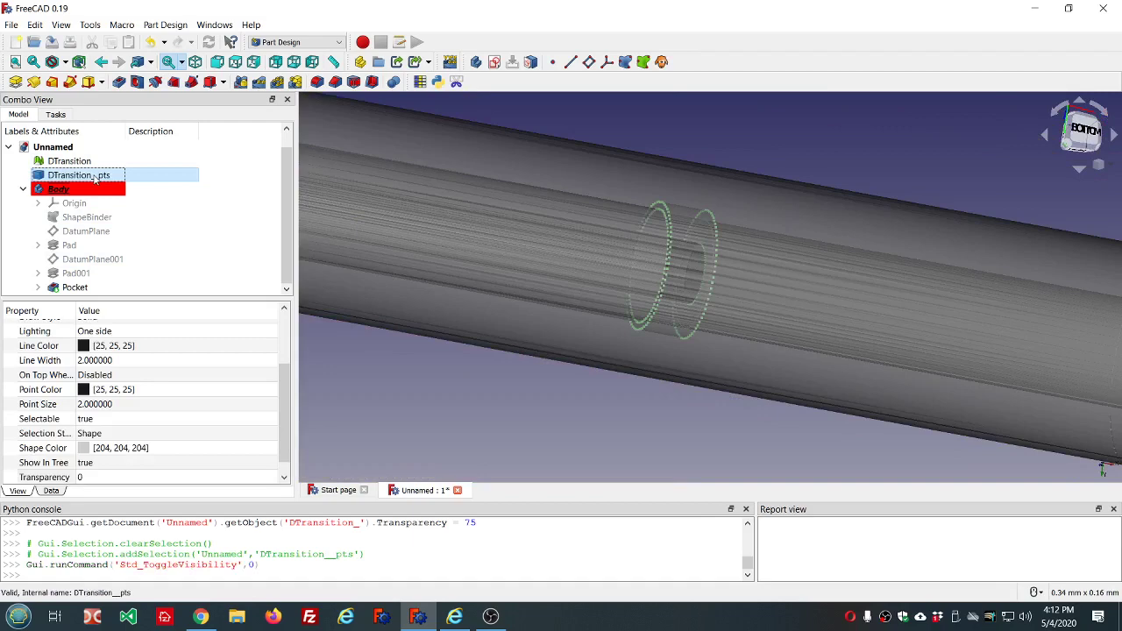
middle_click_drag(496, 242, 590, 267)
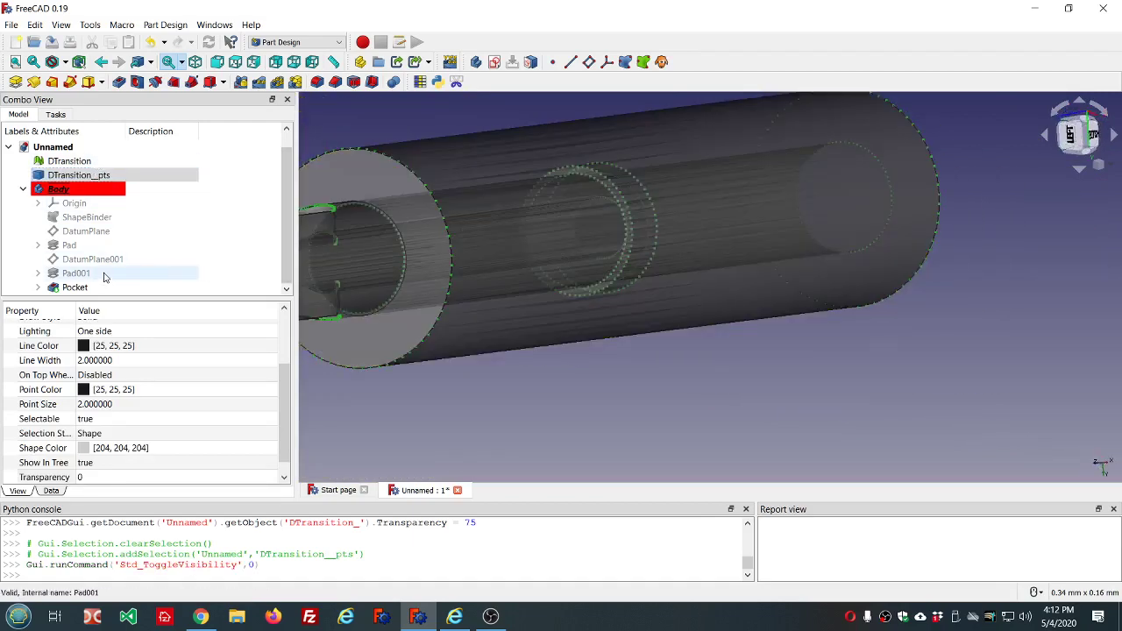
Toggle the Pocket feature's visibility while orbiting to compare the tube's ends.
left_click(94, 287)
key("space")
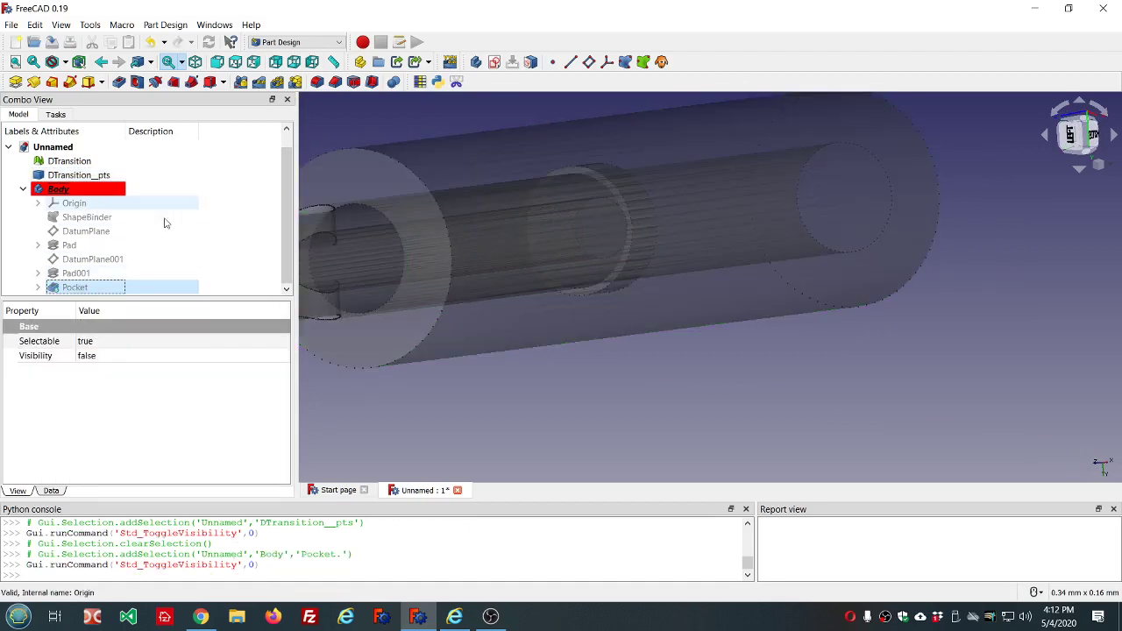
scroll(380, 220, "down", 5)
middle_click_drag(381, 220, 476, 230)
key("space")
key("space")
key("space")
key("space")
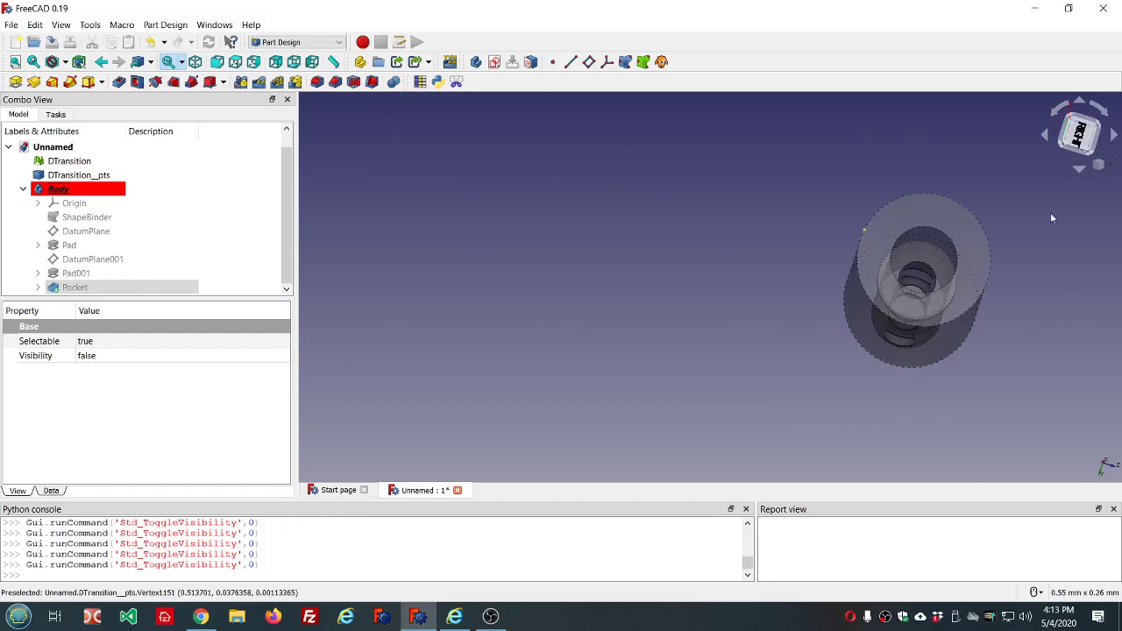
scroll(1049, 277, "up", 6)
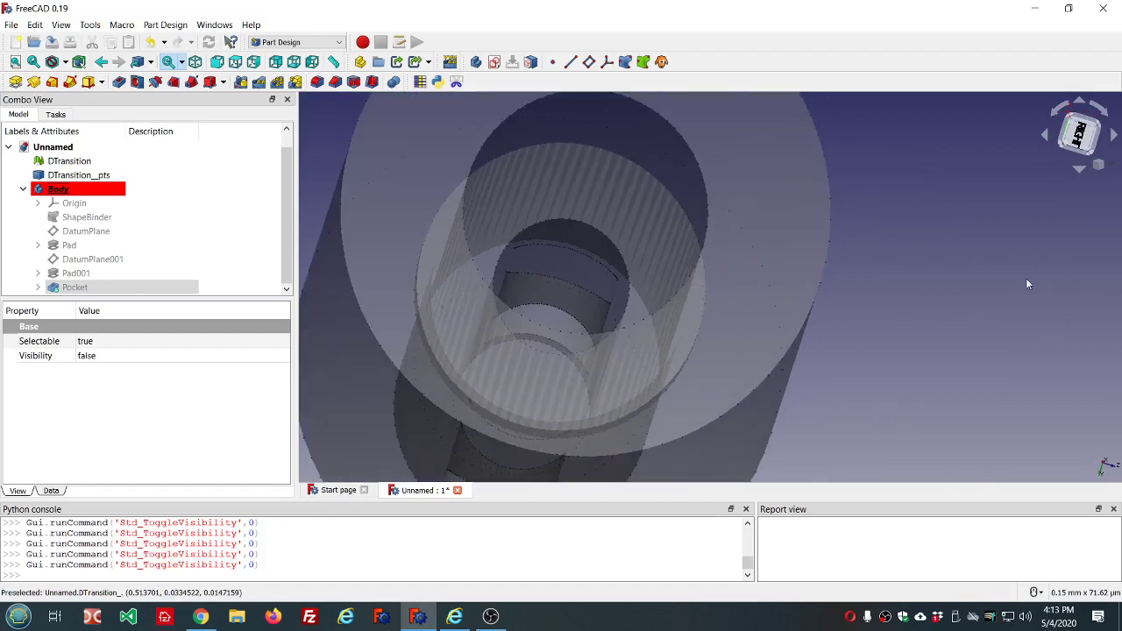
middle_click_drag(1026, 281, 768, 352)
scroll(768, 352, "up", 6)
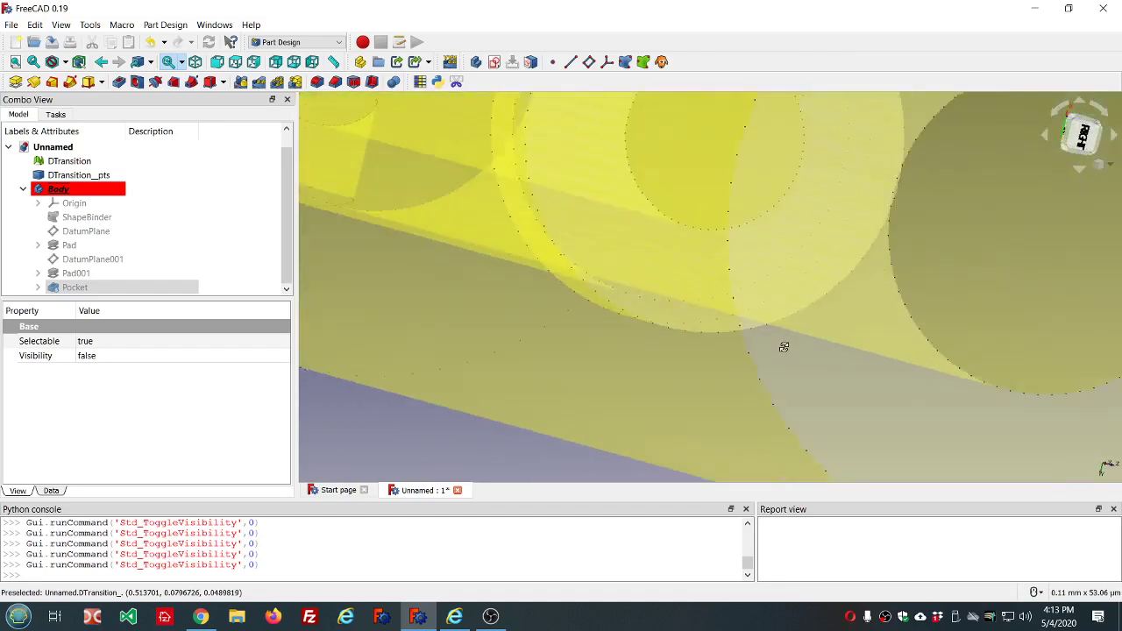
scroll(745, 353, "down", 6)
scroll(678, 345, "up", 3)
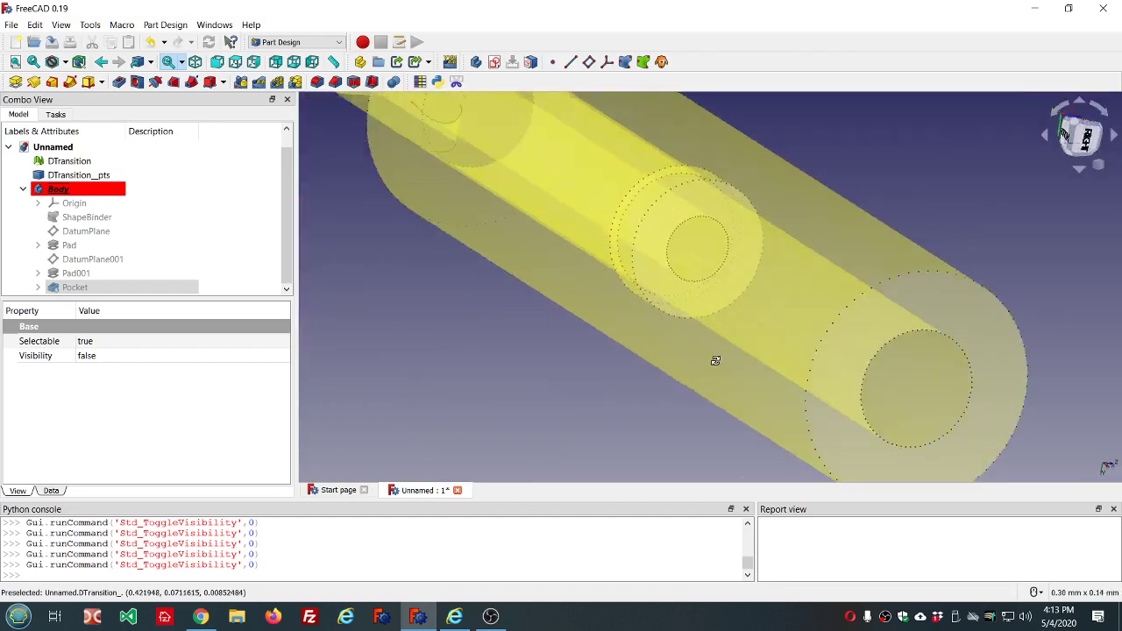
Toggle the DTransition mesh off and on, and make the Pocket result visible.
left_click(88, 163)
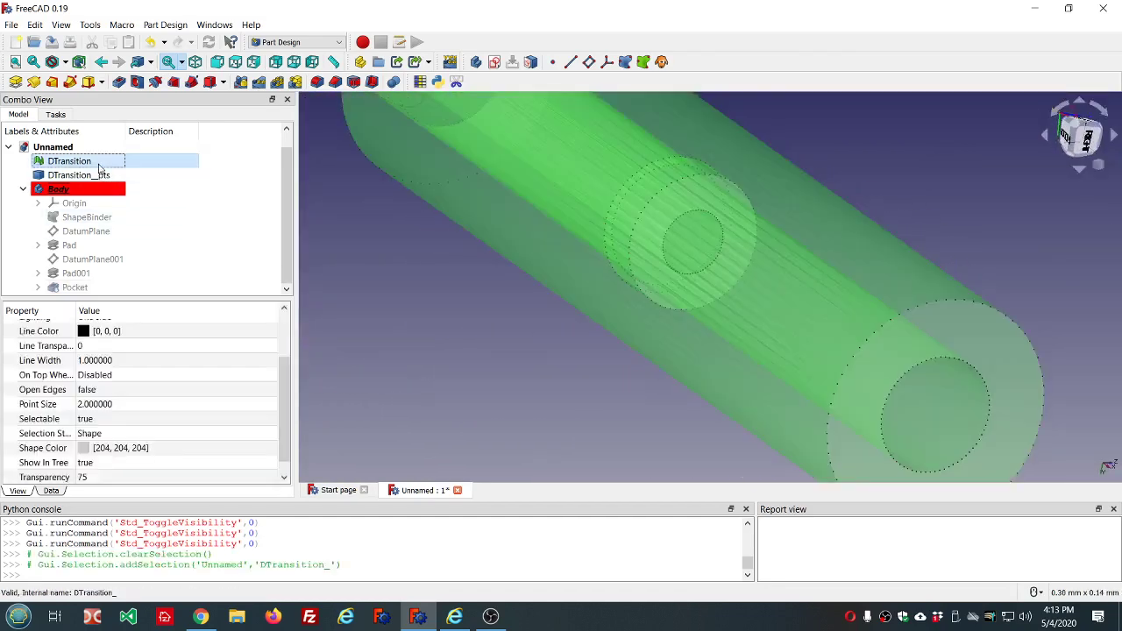
key("space")
scroll(302, 191, "down", 3)
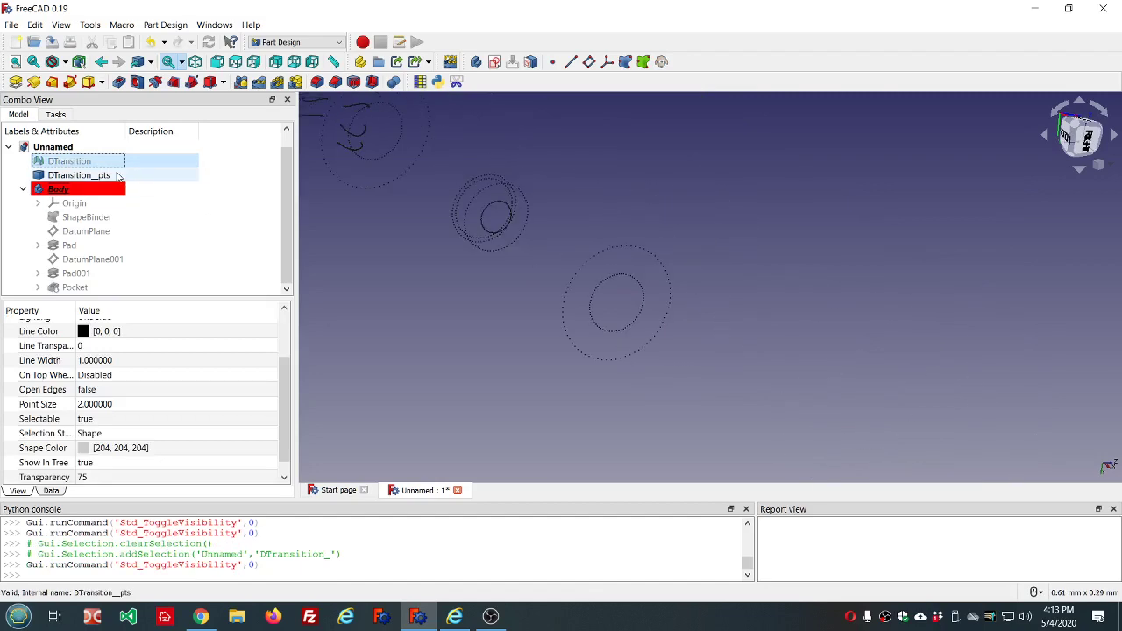
key("space")
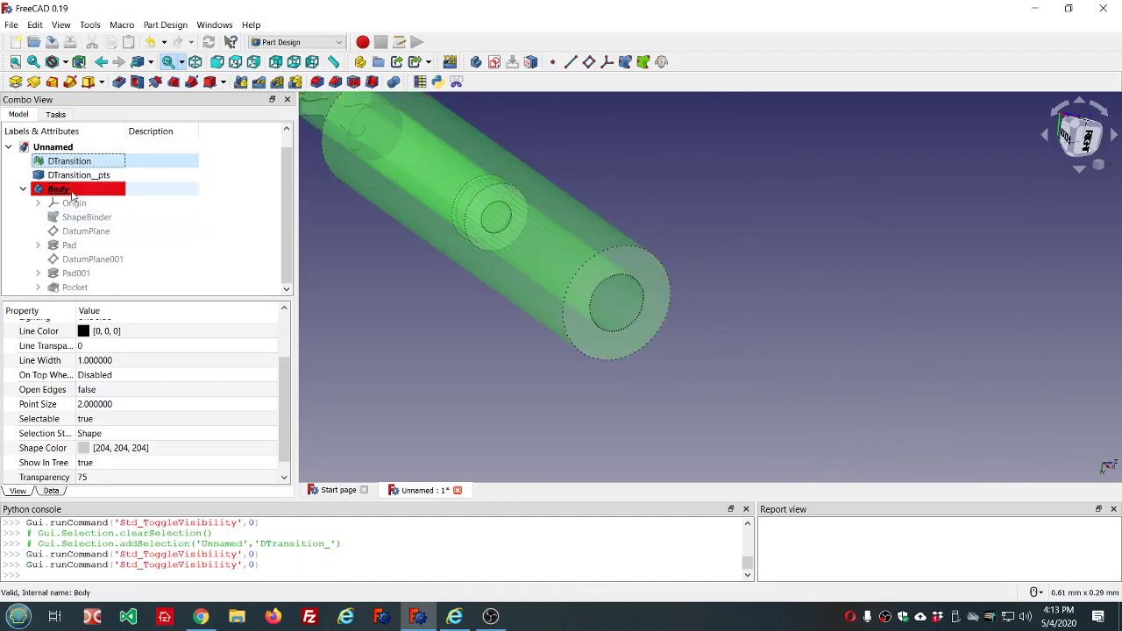
left_click(87, 287)
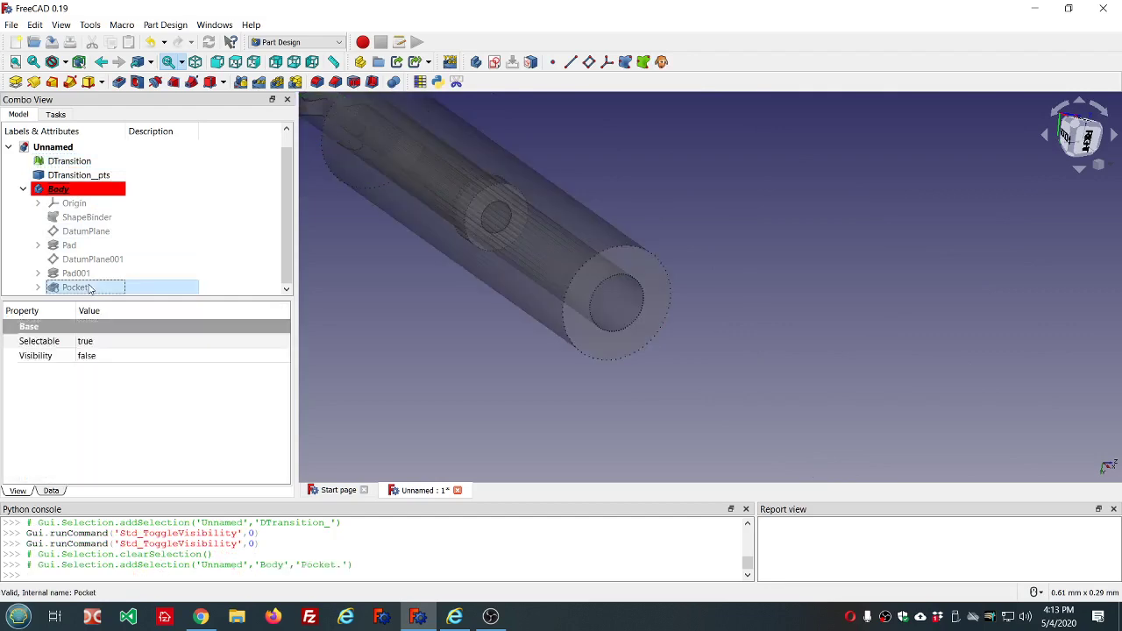
key("space")
Hide the DTransition_pts points and toggle the DTransition mesh while viewing the tube end-on.
left_click(84, 175)
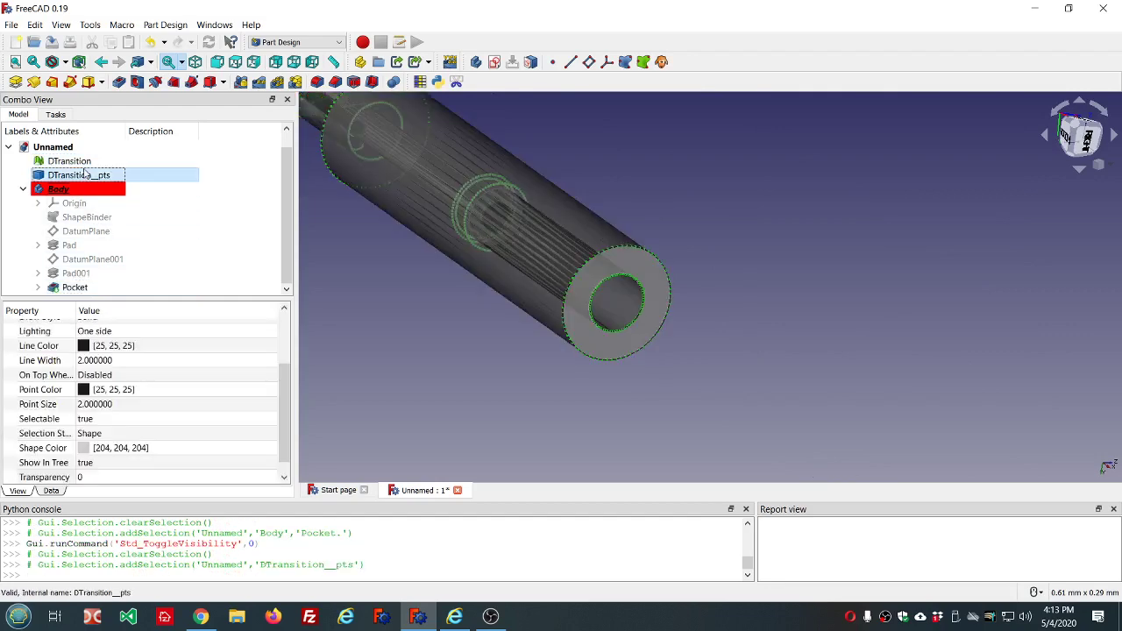
key("space")
left_click(72, 161)
key("space")
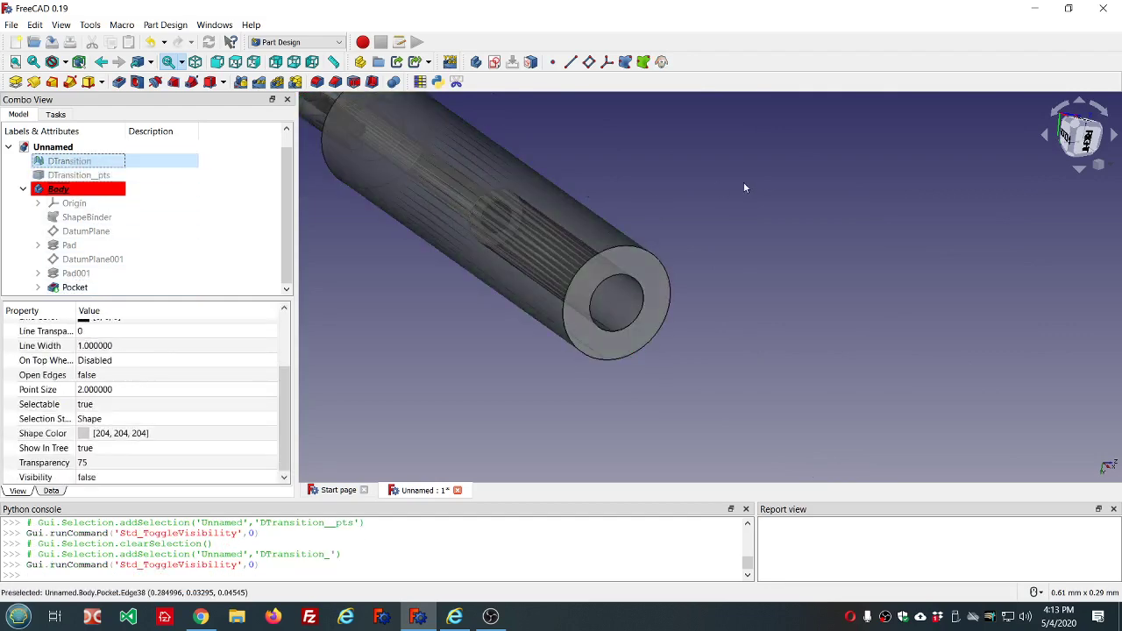
middle_click_drag(792, 262, 715, 248)
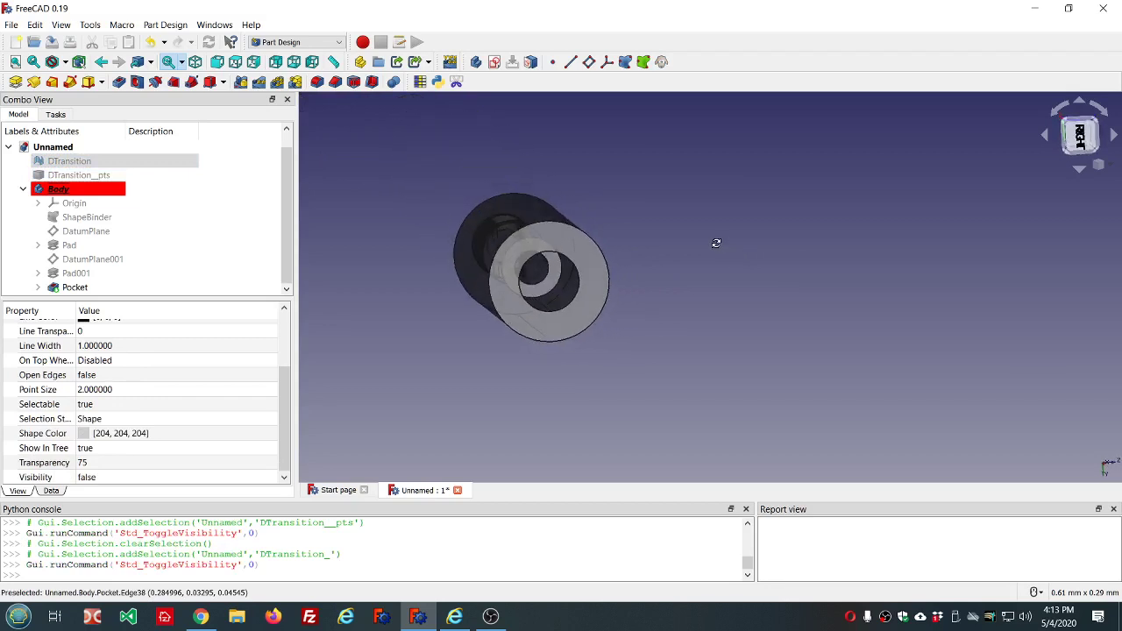
key("space")
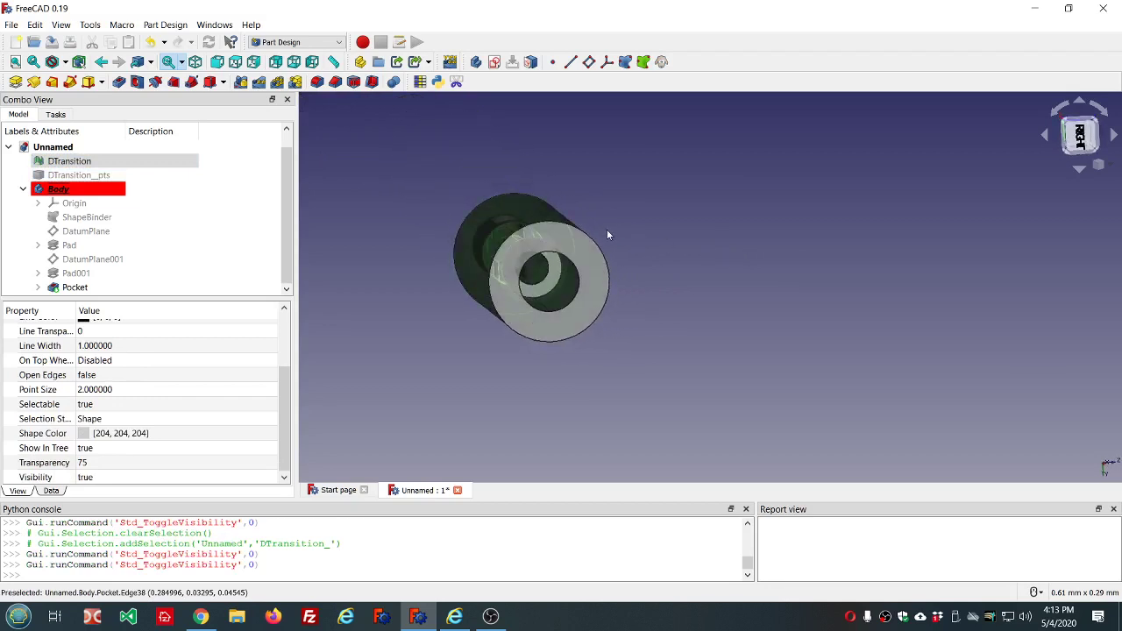
scroll(604, 246, "up", 5)
key("space")
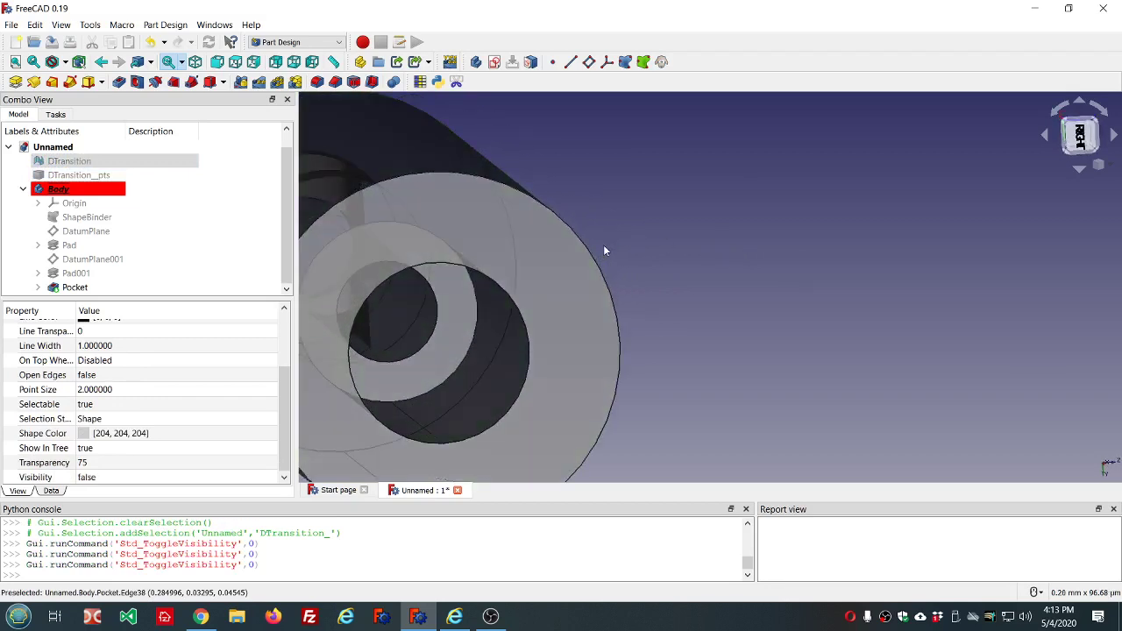
key("space")
key("space")
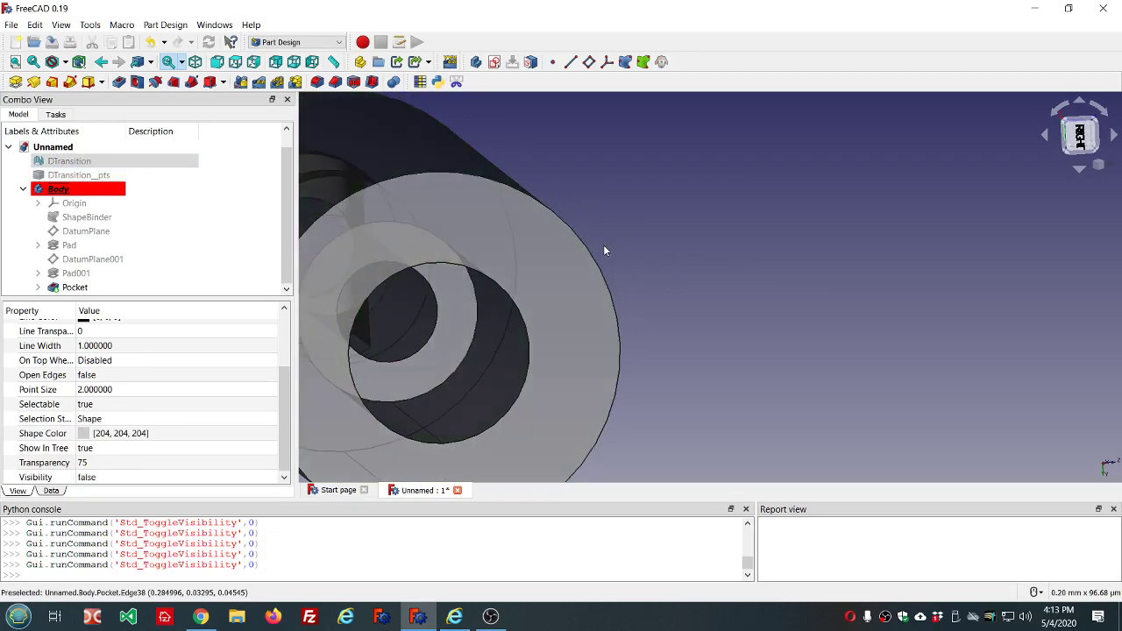
Toggle the Body's visibility and orbit slightly around the tube.
left_click(77, 191)
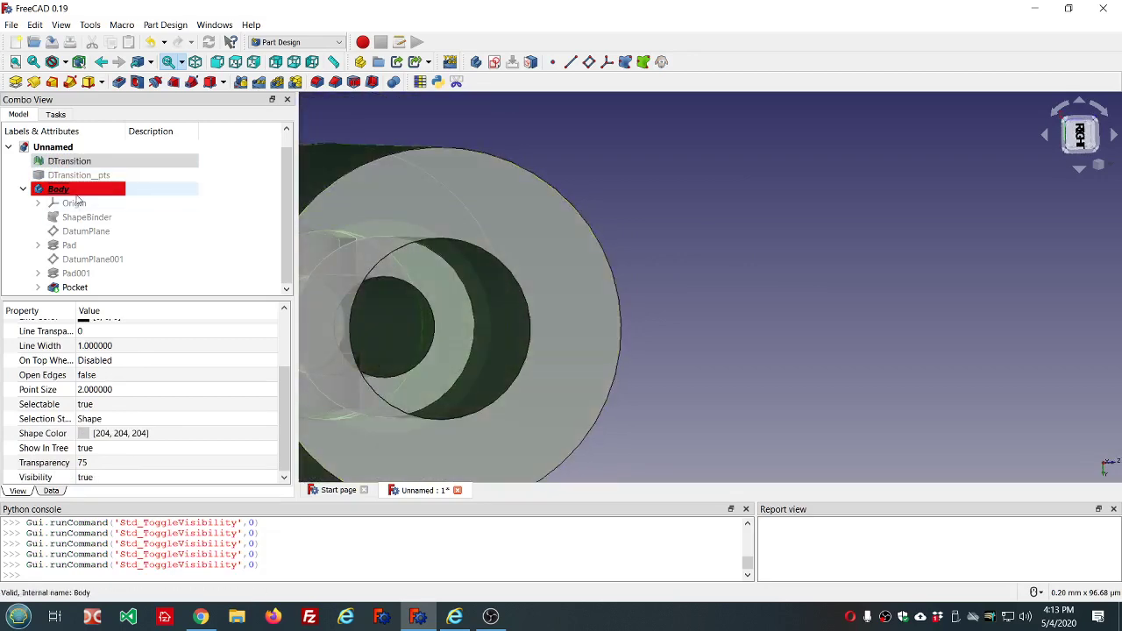
key("space")
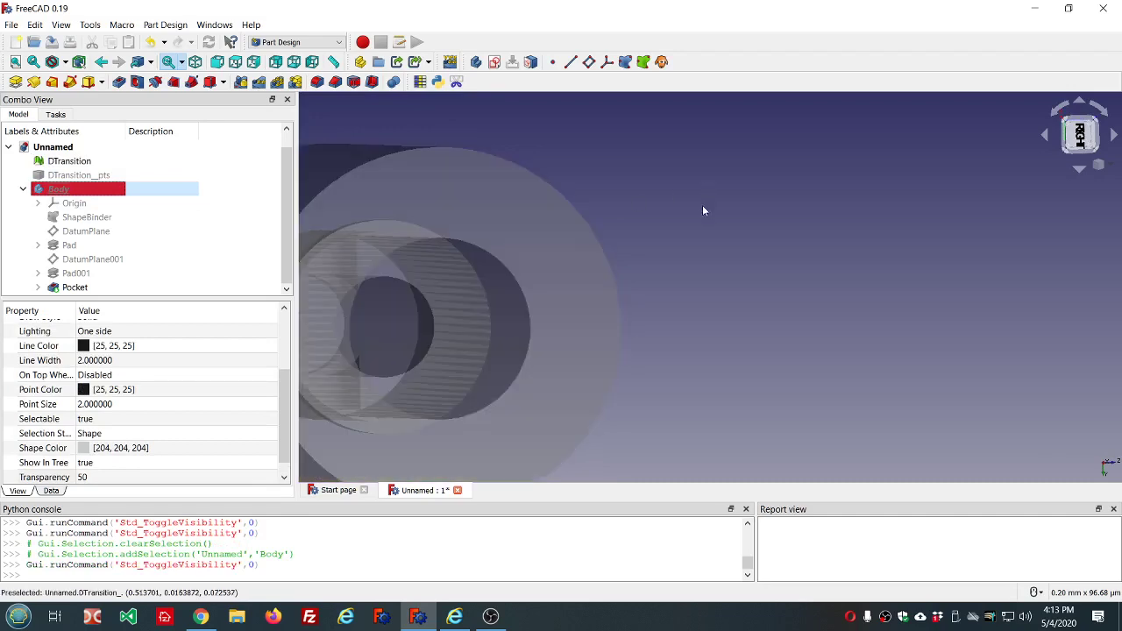
mouse_move(702, 211)
middle_mouse_down()
mouse_move(687, 207)
mouse_move(695, 206)
middle_mouse_up()
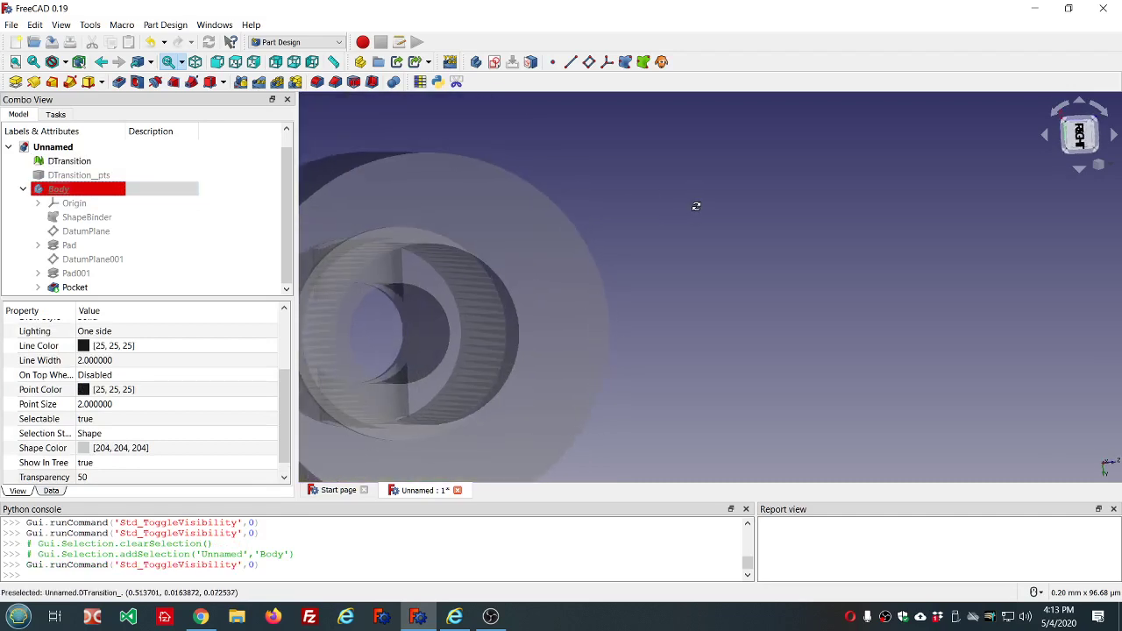
left_click(61, 147)
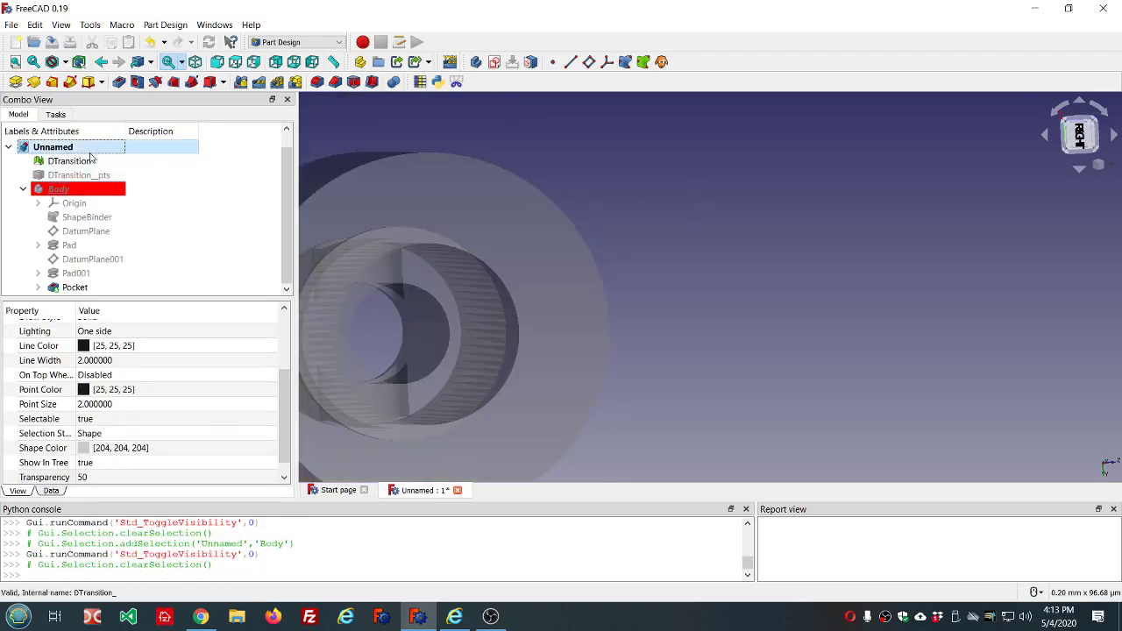
Set the DTransition mesh's Transparency to 0 and inspect it from other angles.
left_click(87, 164)
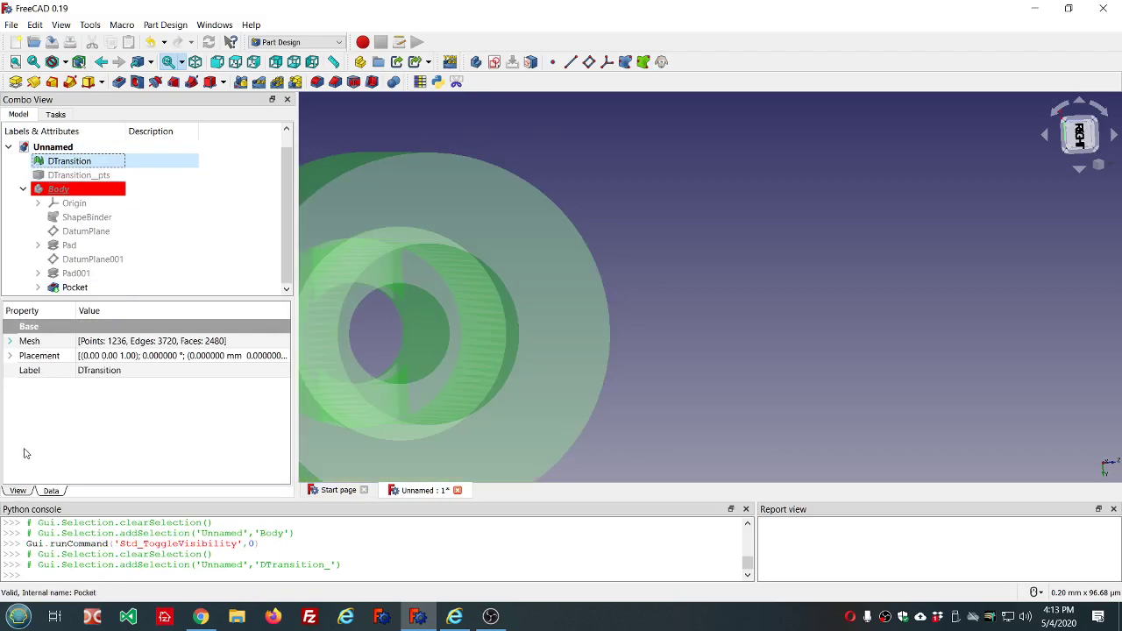
left_click(17, 493)
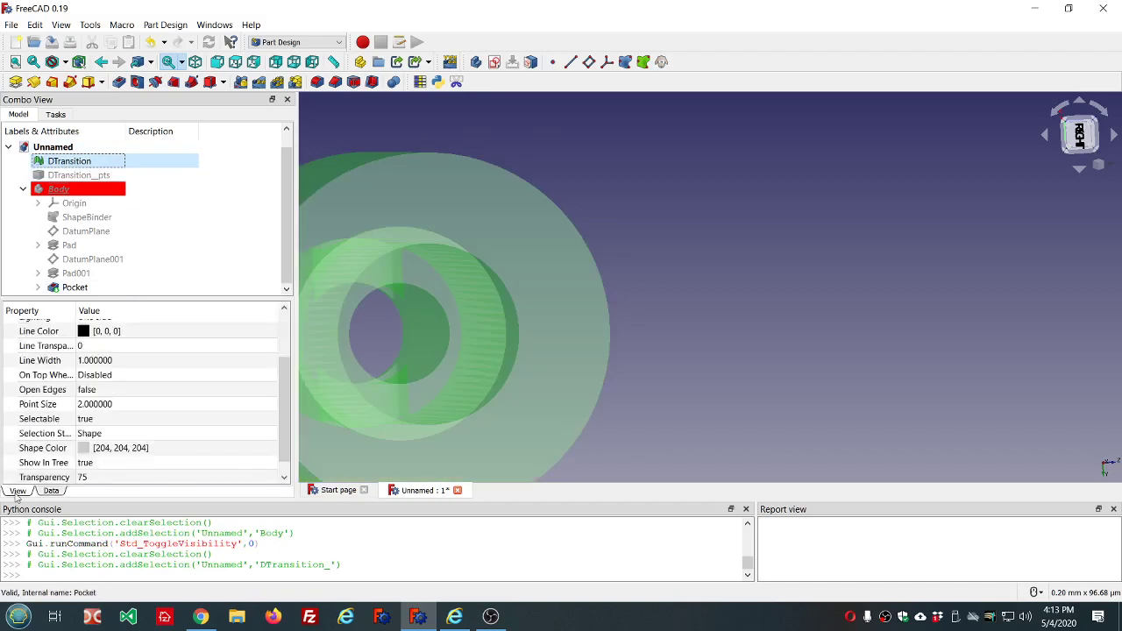
left_click(107, 477)
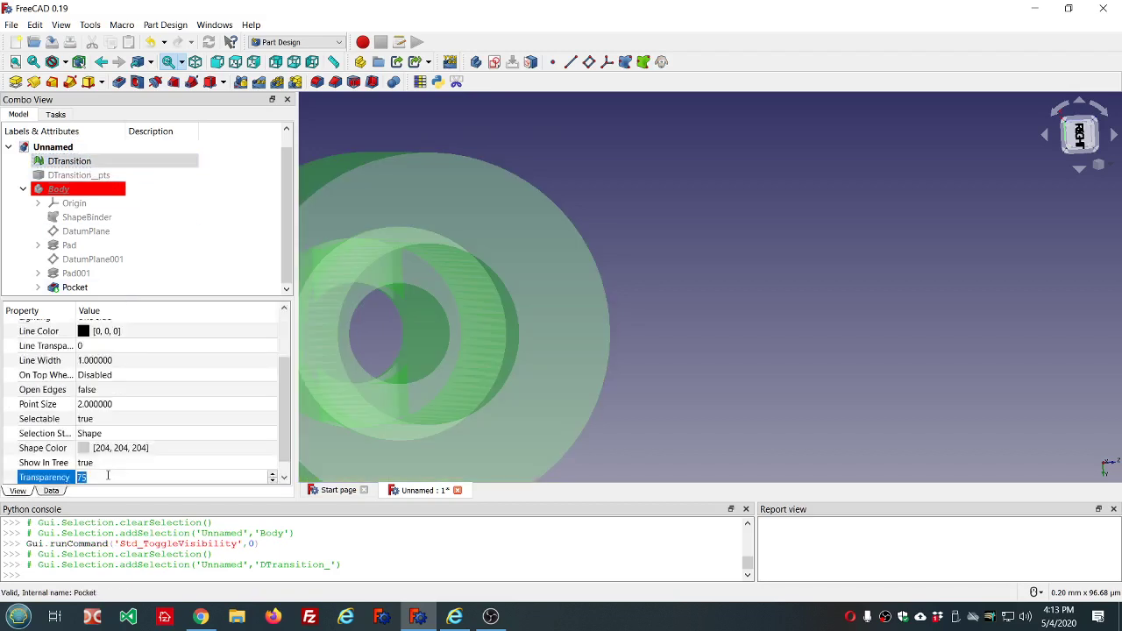
type("0")
left_click(722, 283)
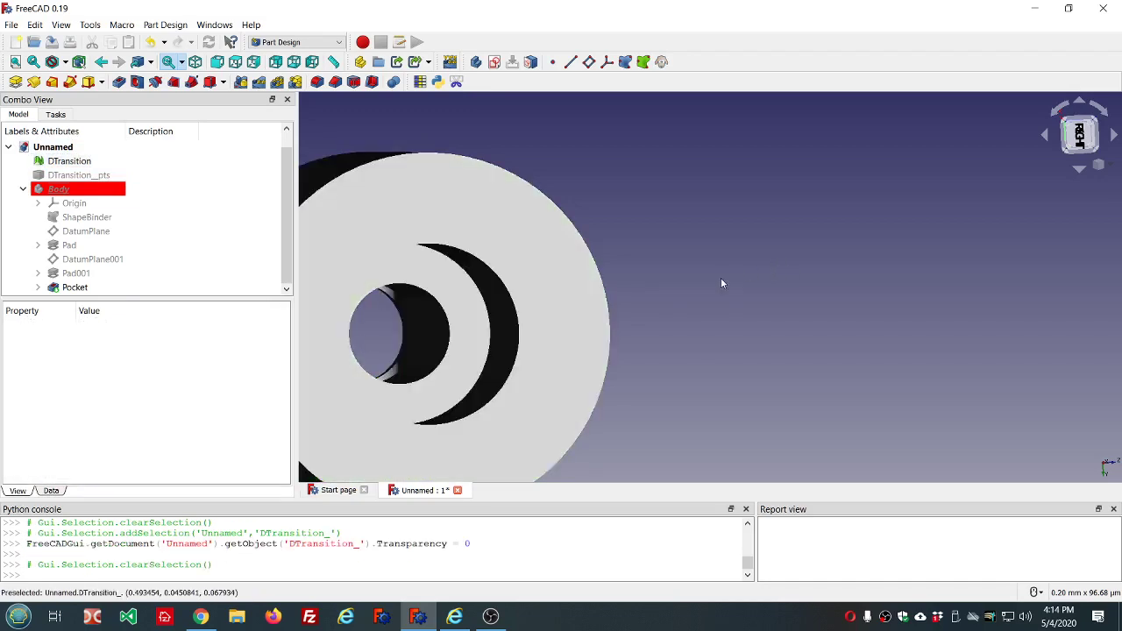
middle_click_drag(721, 283, 548, 328)
Hide the DTransition mesh and show the Body solid alone.
left_click(79, 163)
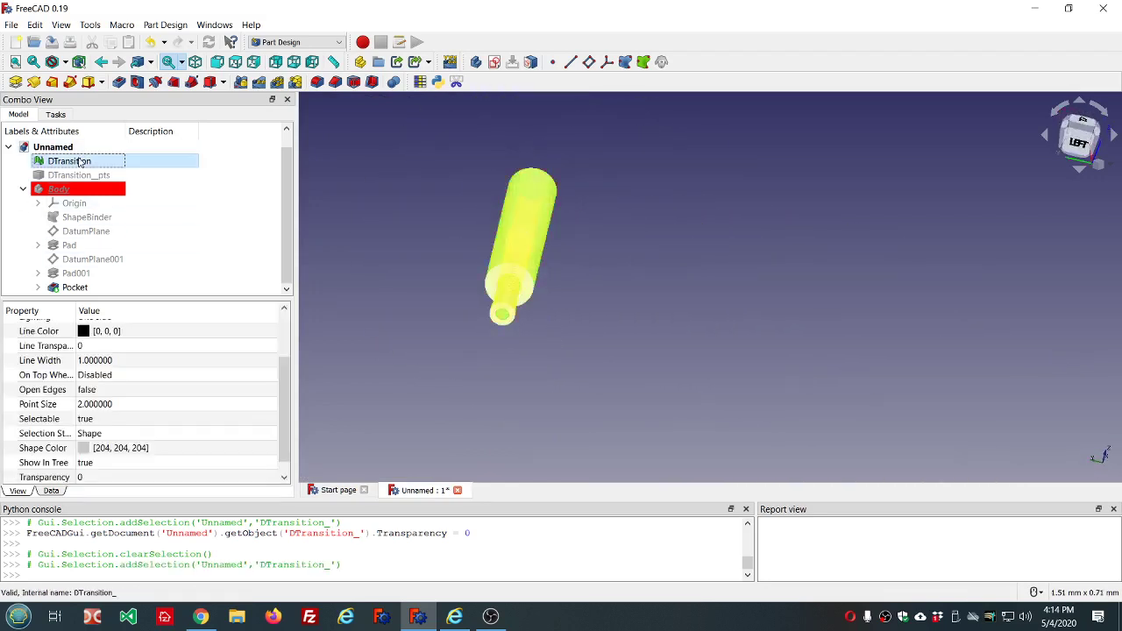
key("space")
left_click(74, 189)
key("space")
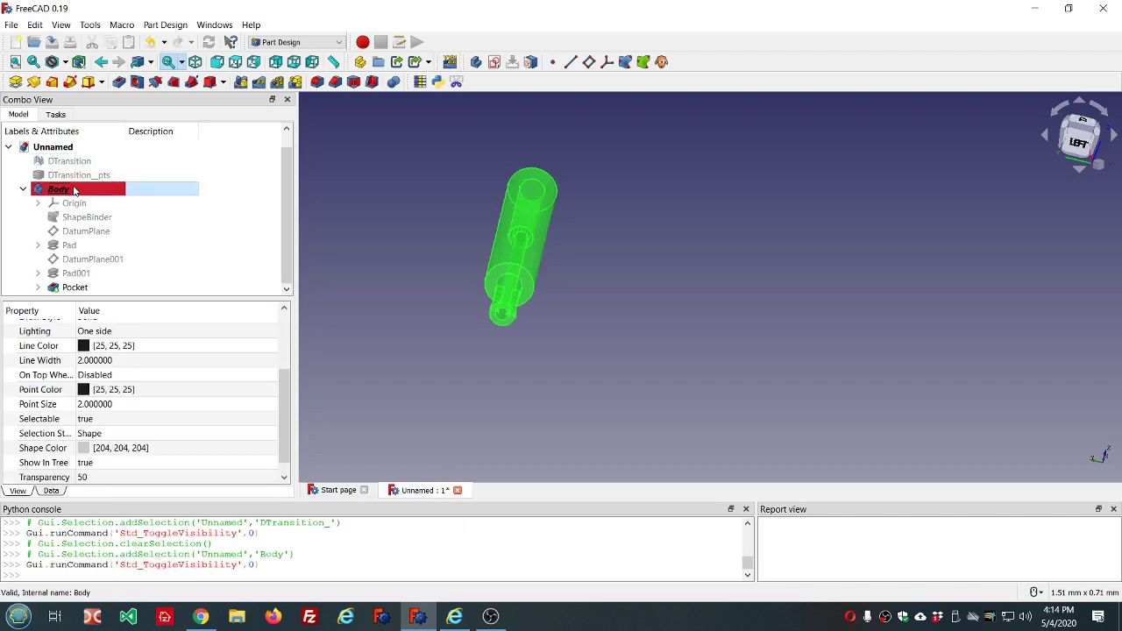
left_click(426, 215)
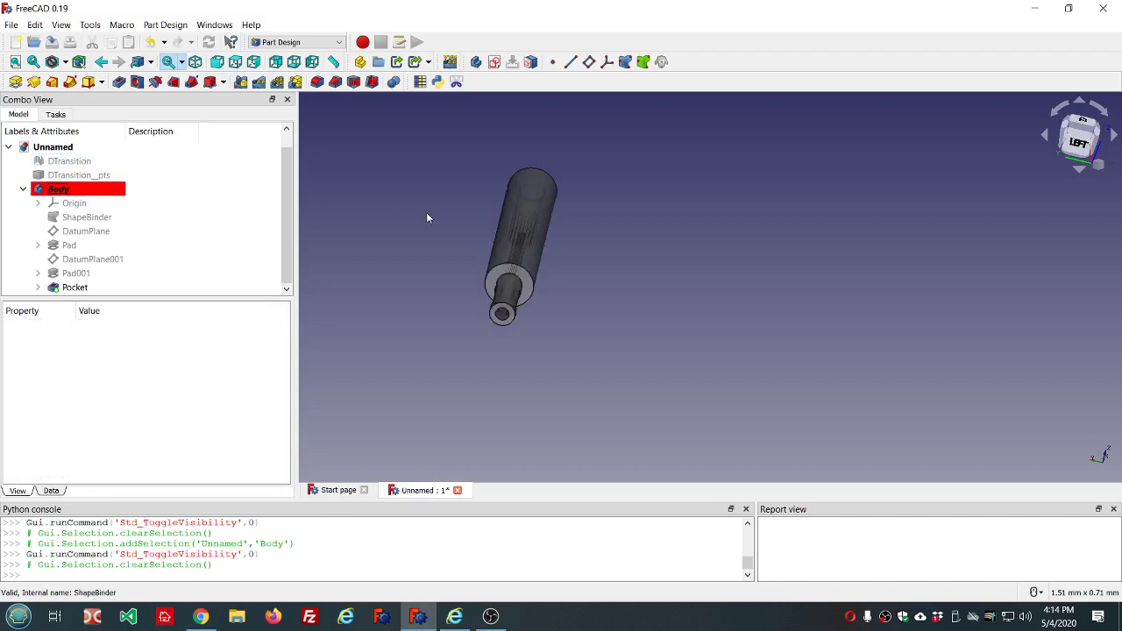
Switch to the Part workbench and run Check Geometry on the Body, finding 0 invalid shapes.
left_click(340, 44)
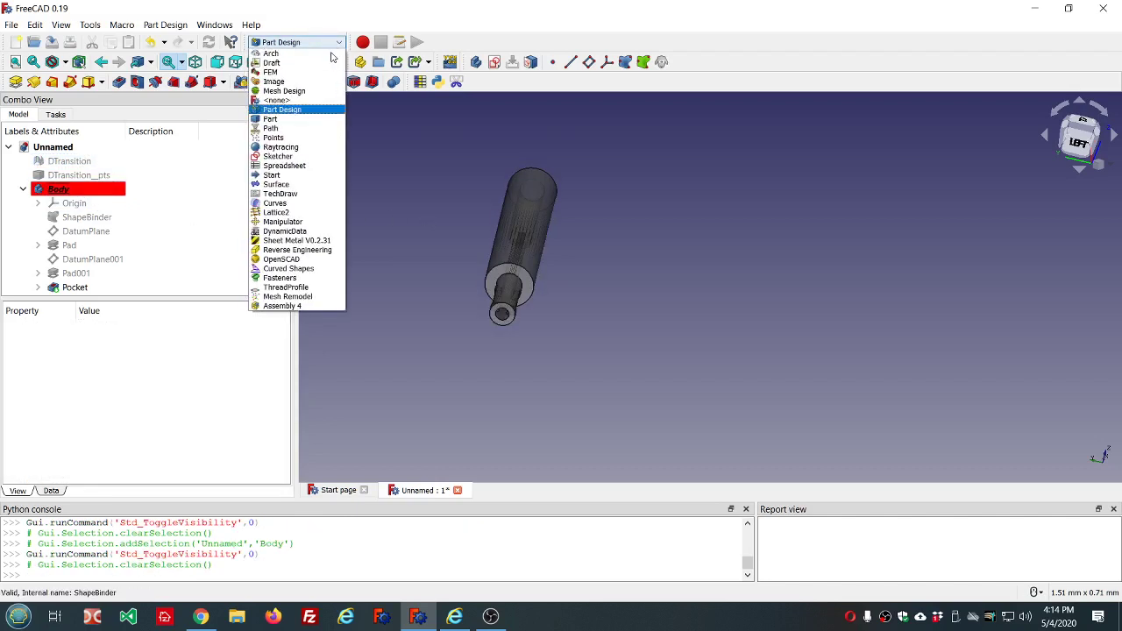
left_click(310, 118)
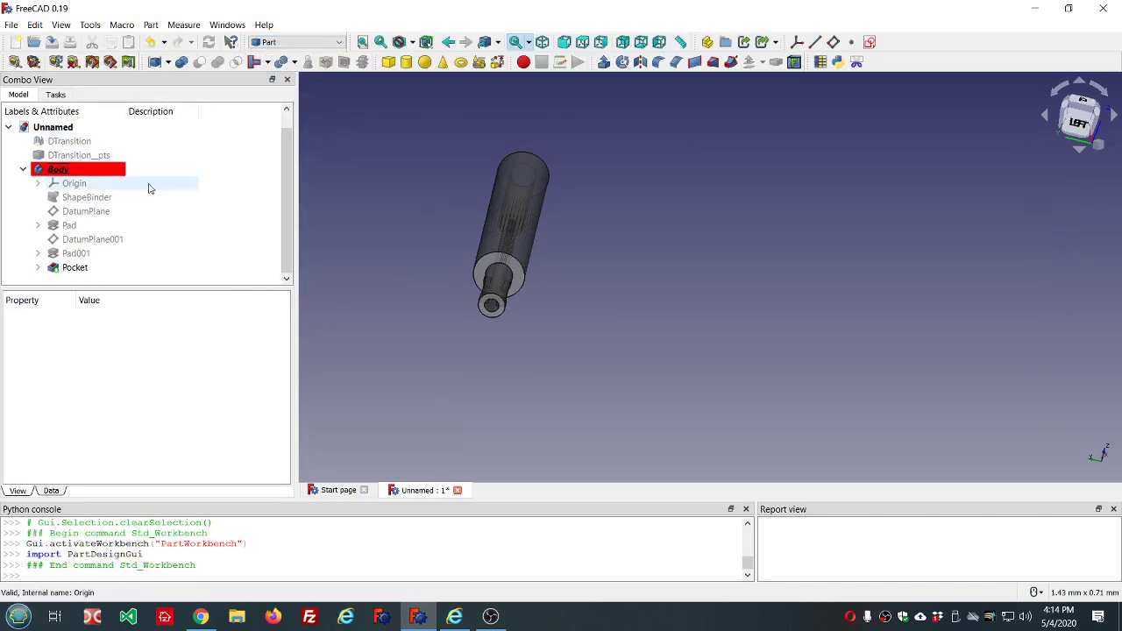
left_click(122, 169)
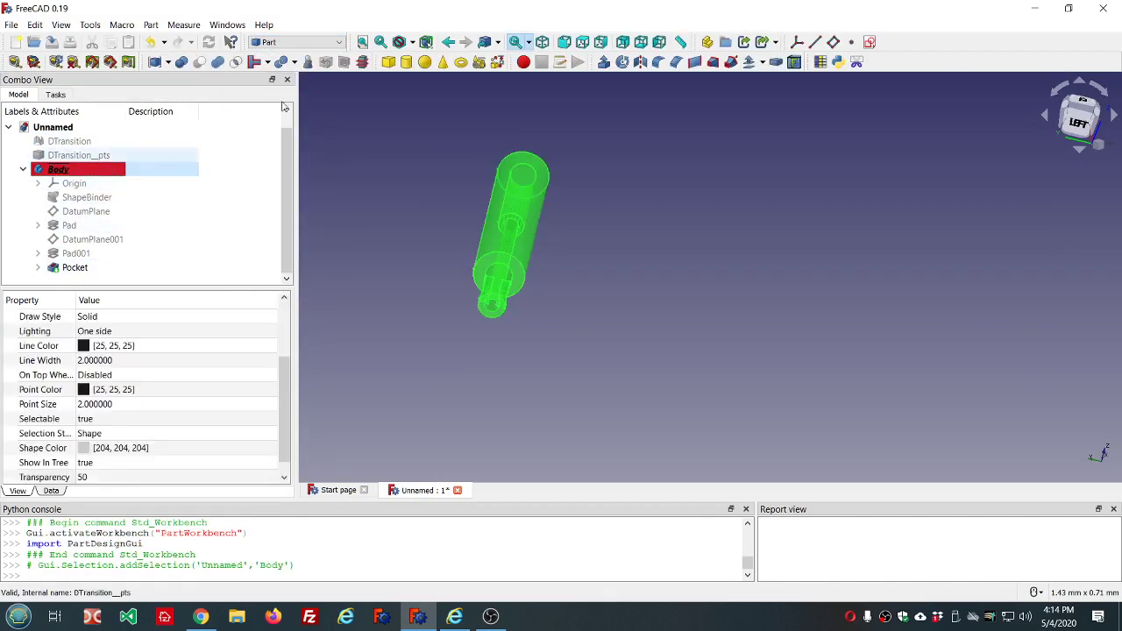
left_click(308, 62)
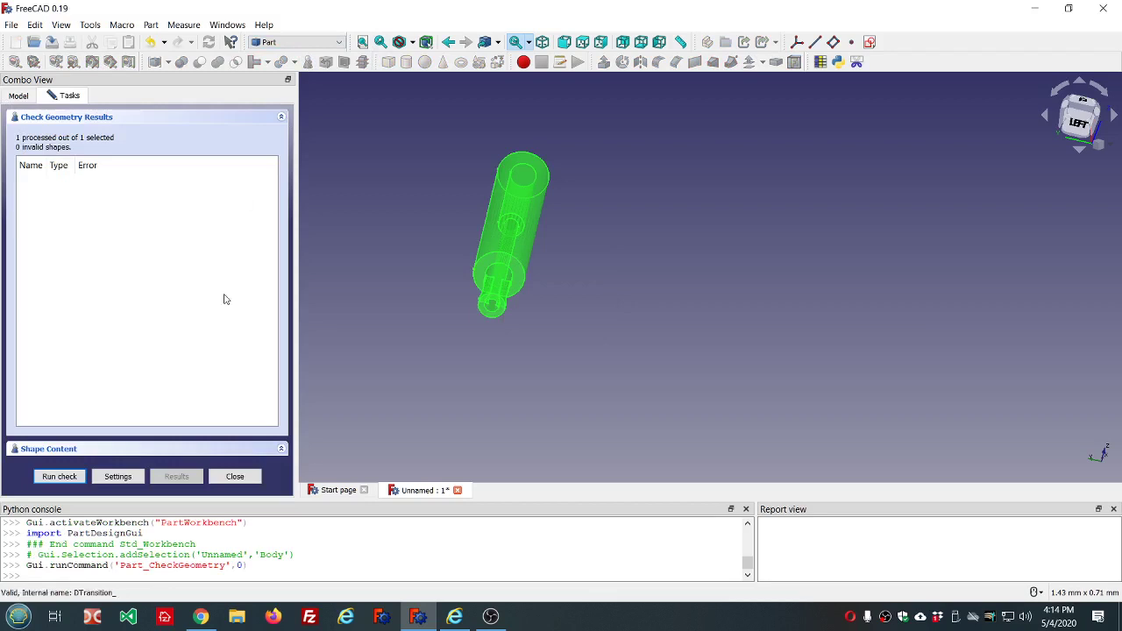
left_click(233, 478)
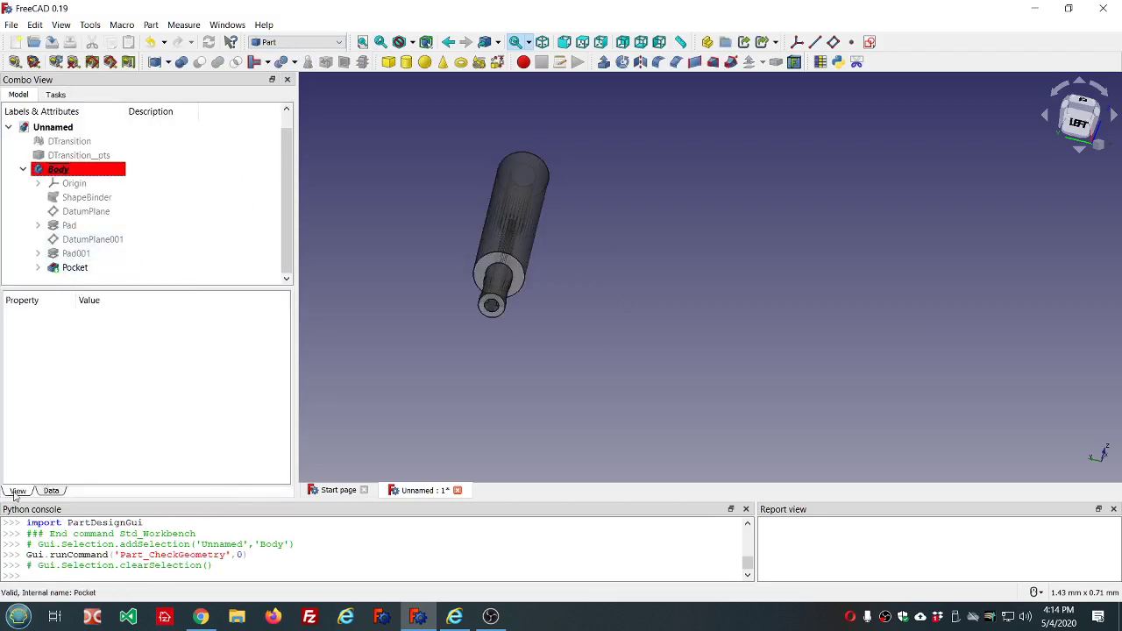
left_click(61, 170)
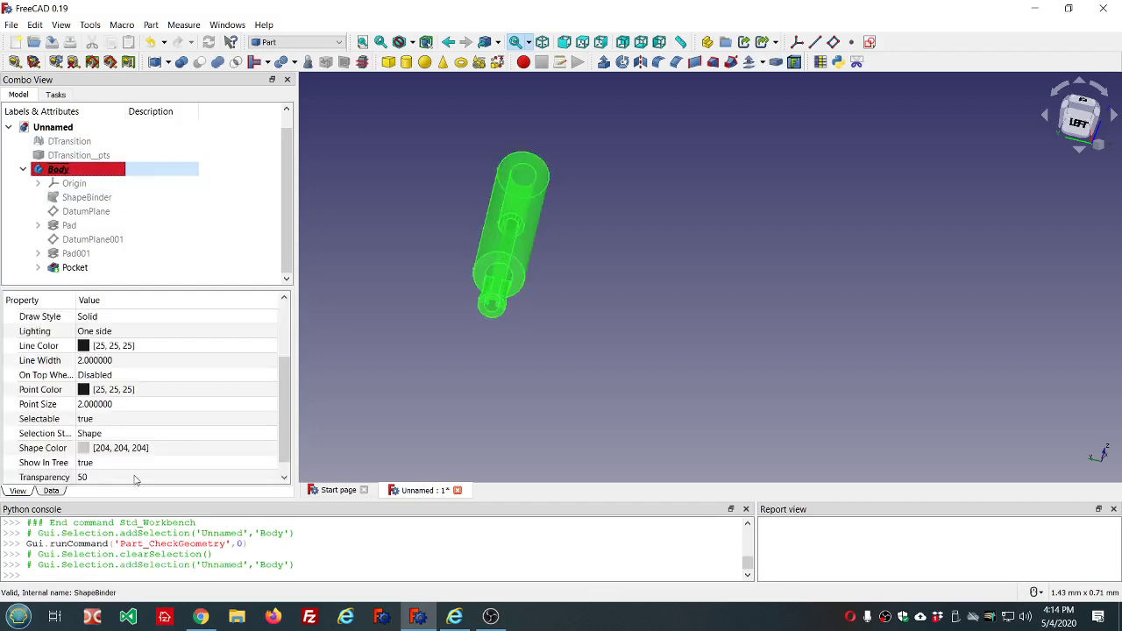
Set the Body's Transparency back to 0, orbit the opaque shaft, and select the Body for meshing.
left_click(135, 476)
type("100")
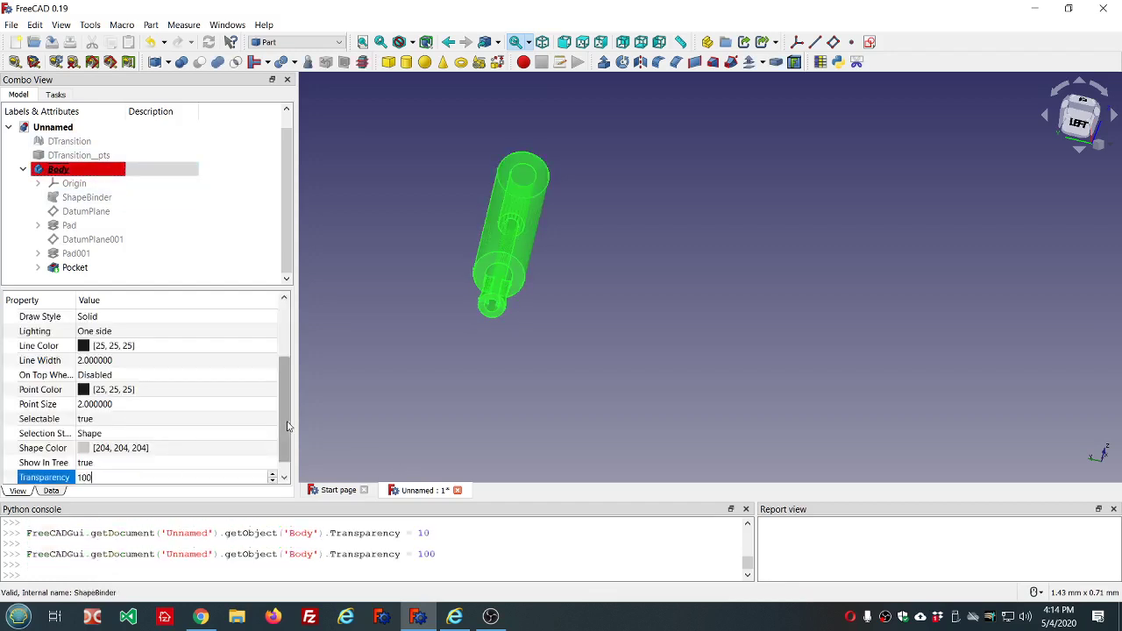
key("BackSpace")
key("BackSpace")
key("BackSpace")
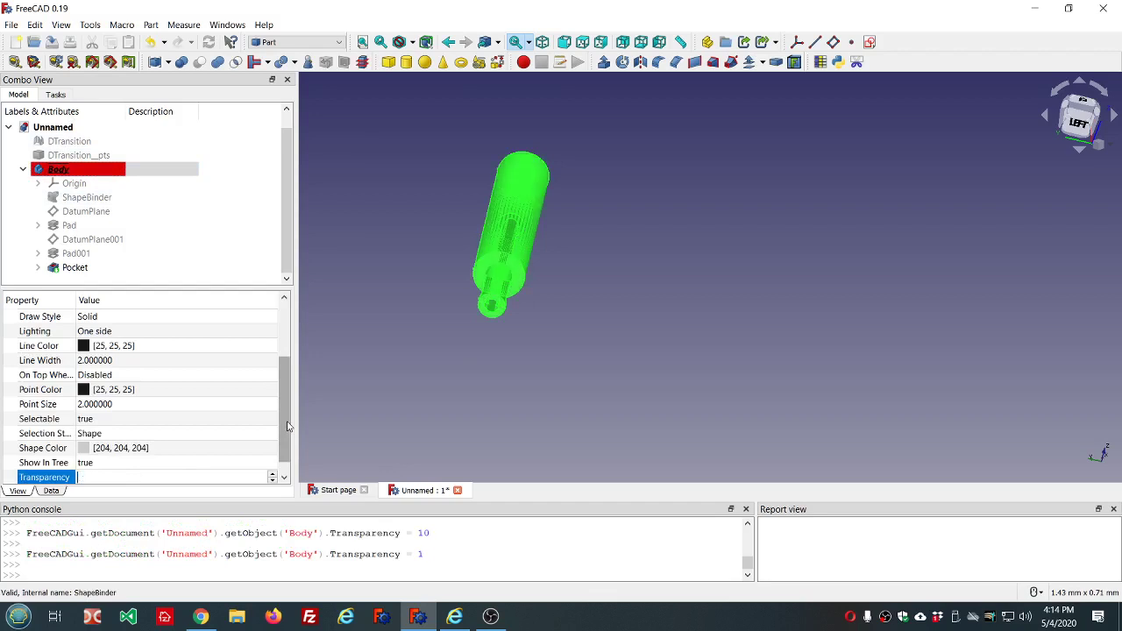
type("0")
key("Return")
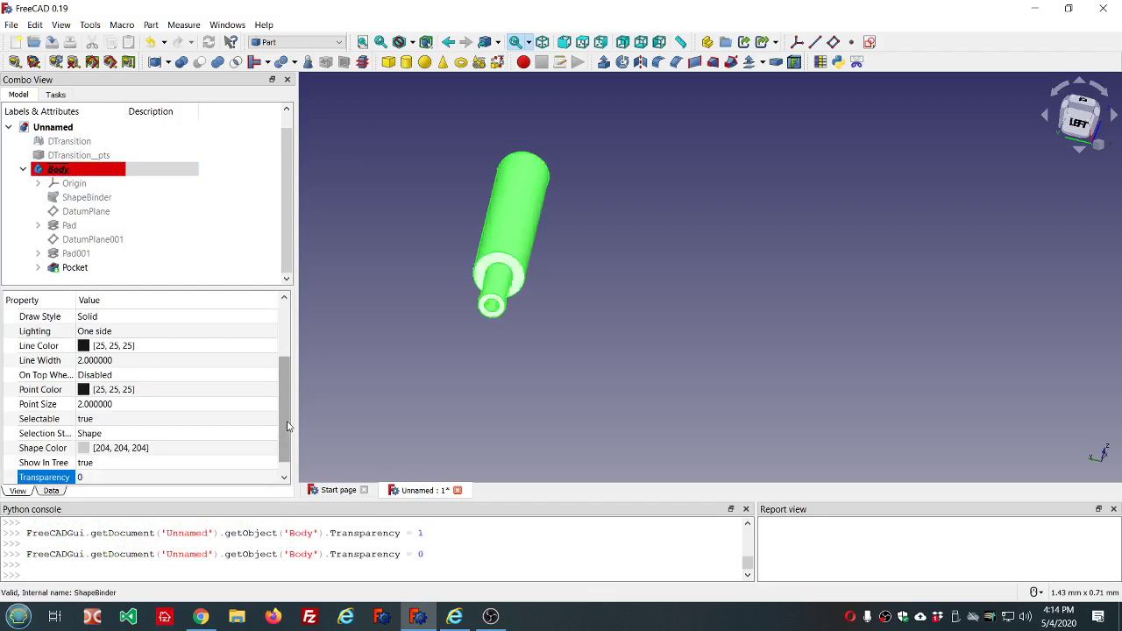
left_click(571, 324)
middle_click_drag(543, 270, 483, 228)
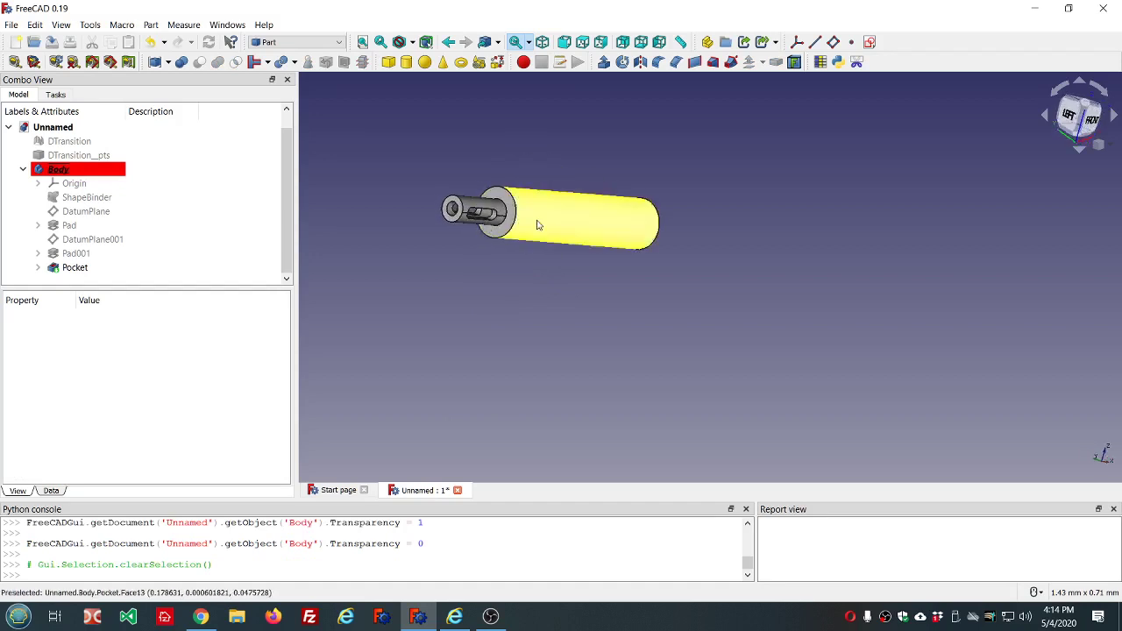
scroll(538, 225, "up", 2)
middle_click_drag(906, 220, 624, 219)
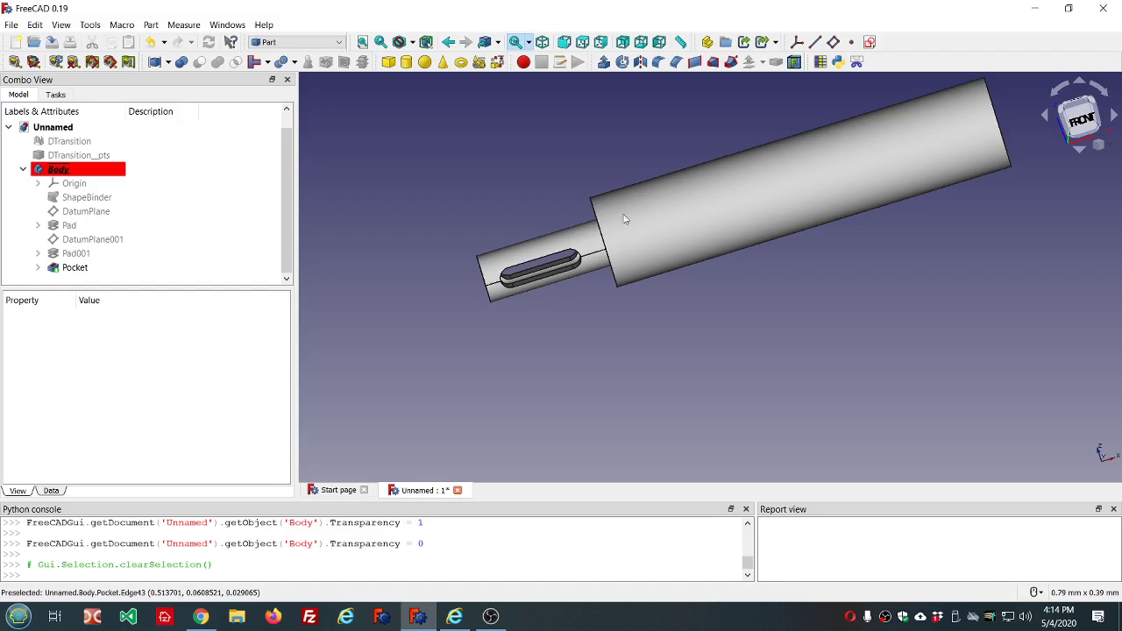
left_click(80, 172)
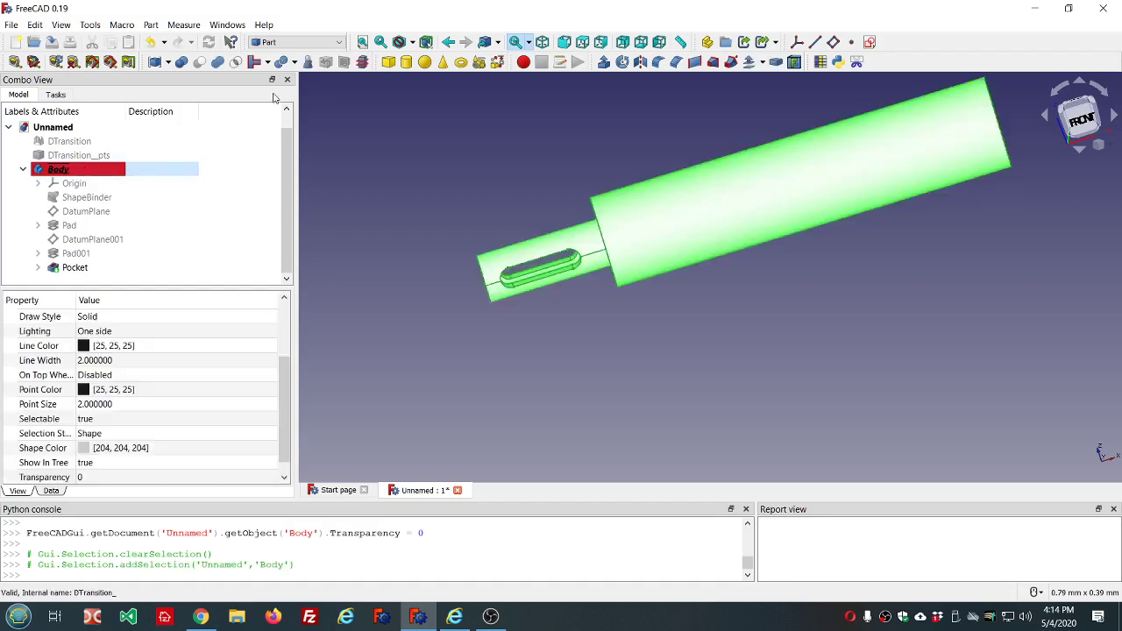
left_click(317, 42)
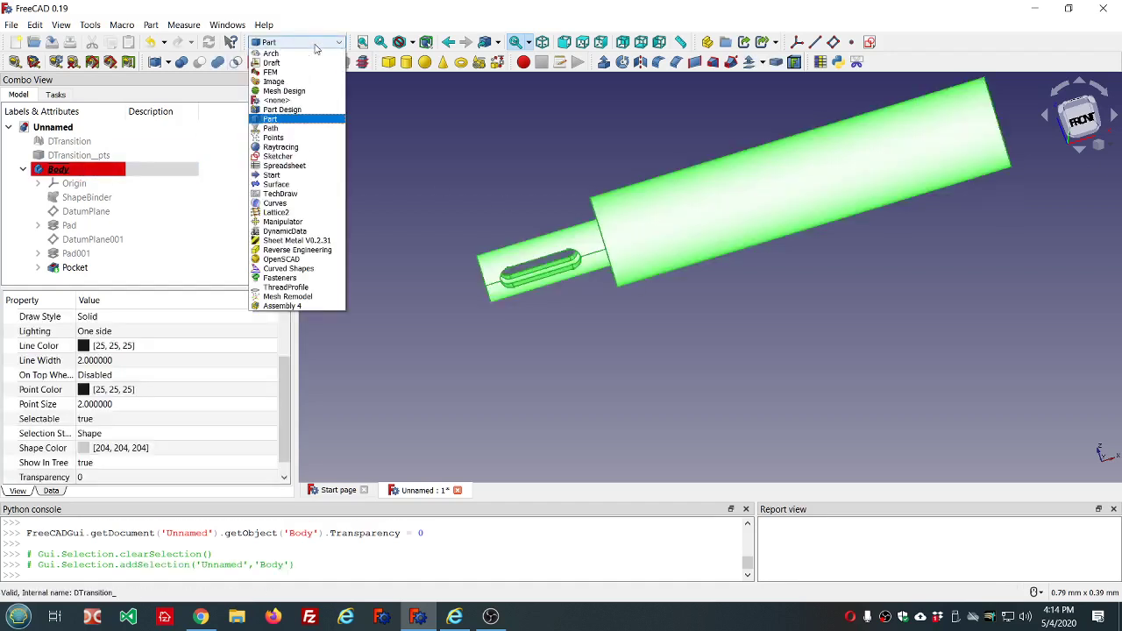
In Mesh Design, create a Netgen mesh from the Body with Very fine fineness.
left_click(302, 90)
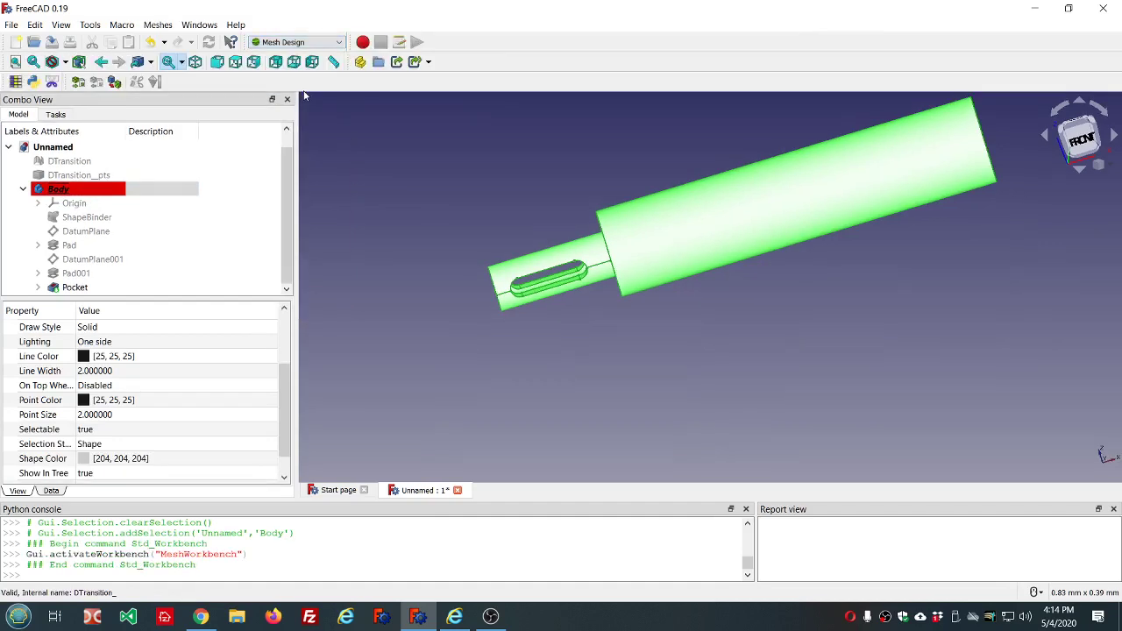
left_click(153, 27)
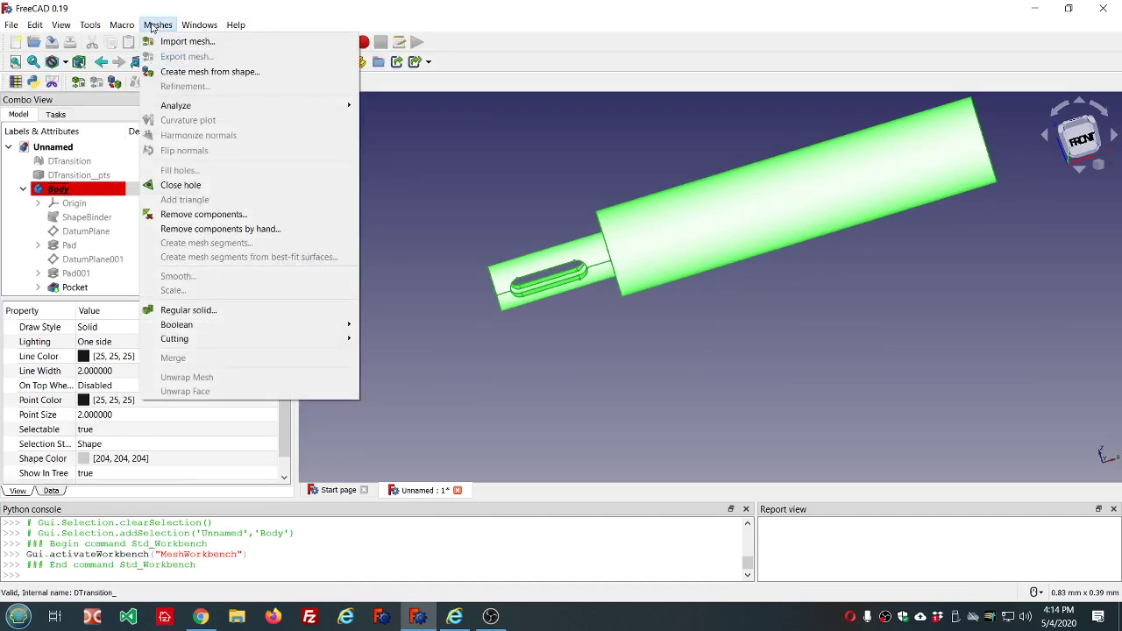
left_click(201, 72)
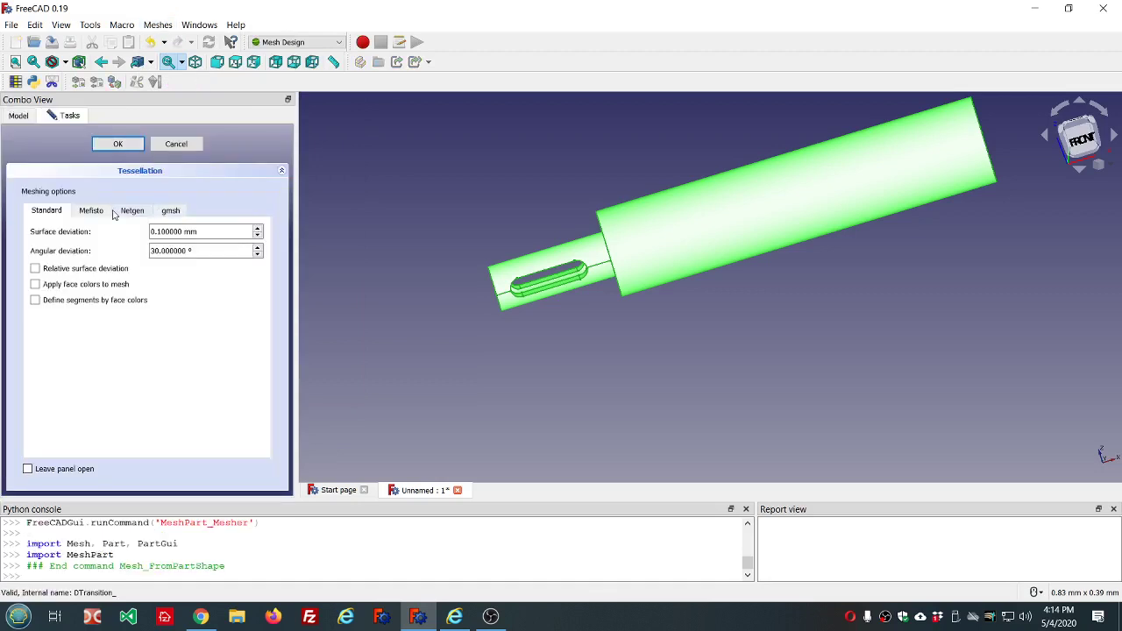
left_click(131, 212)
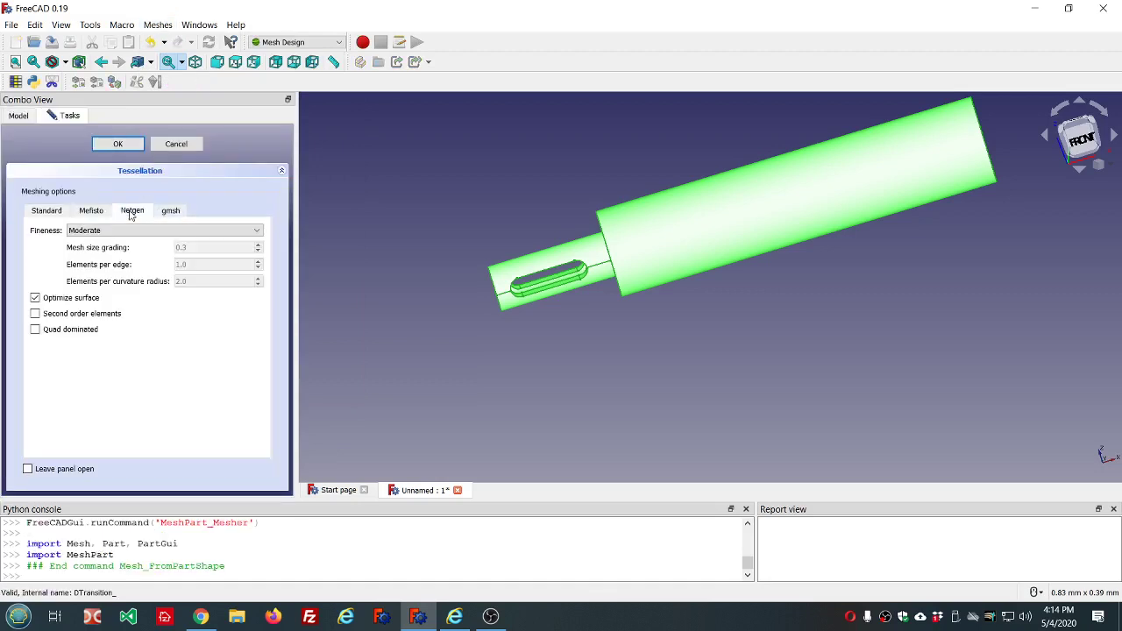
left_click(219, 233)
left_click(211, 279)
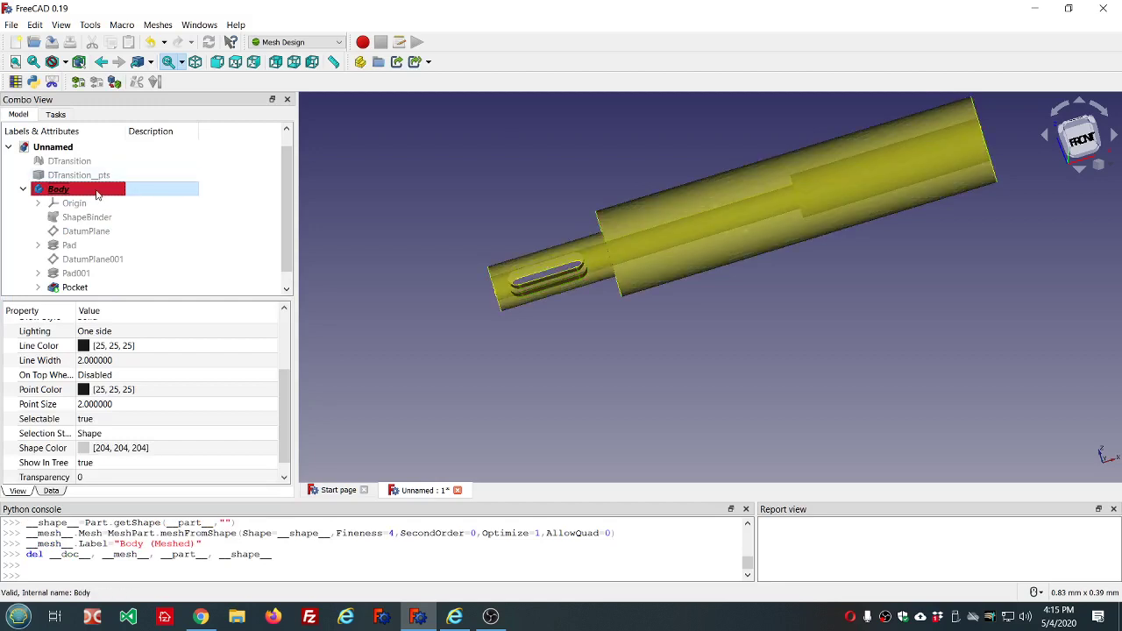
Hide the original Body and the Pocket feature to reveal Body (Meshed).
key("space")
scroll(158, 231, "down", 1)
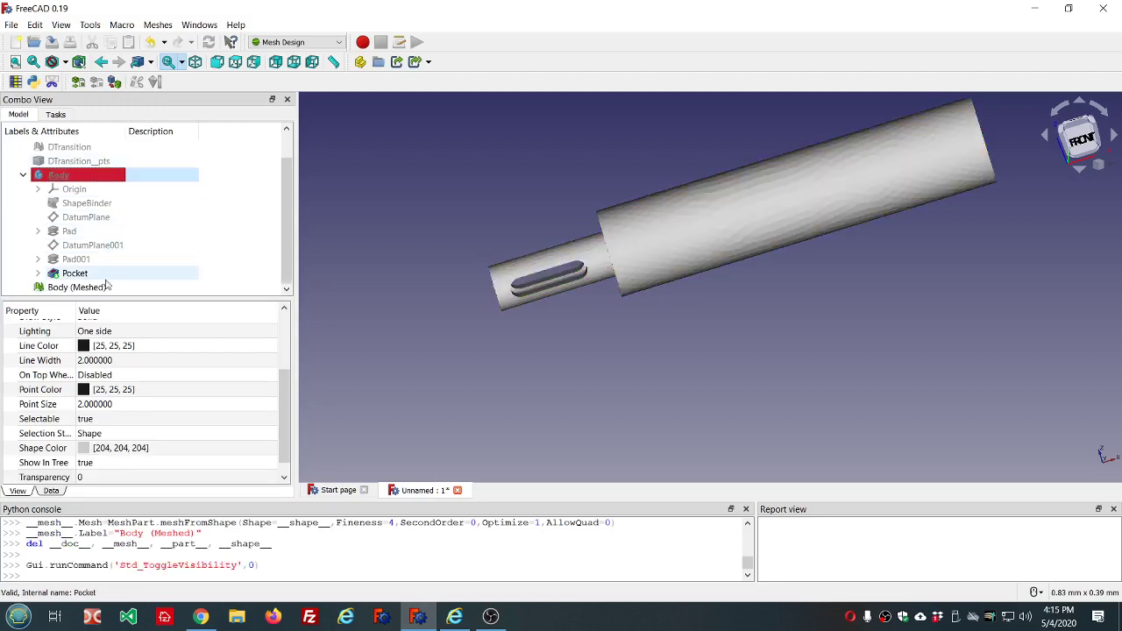
left_click(73, 277)
key("space")
left_click(96, 291)
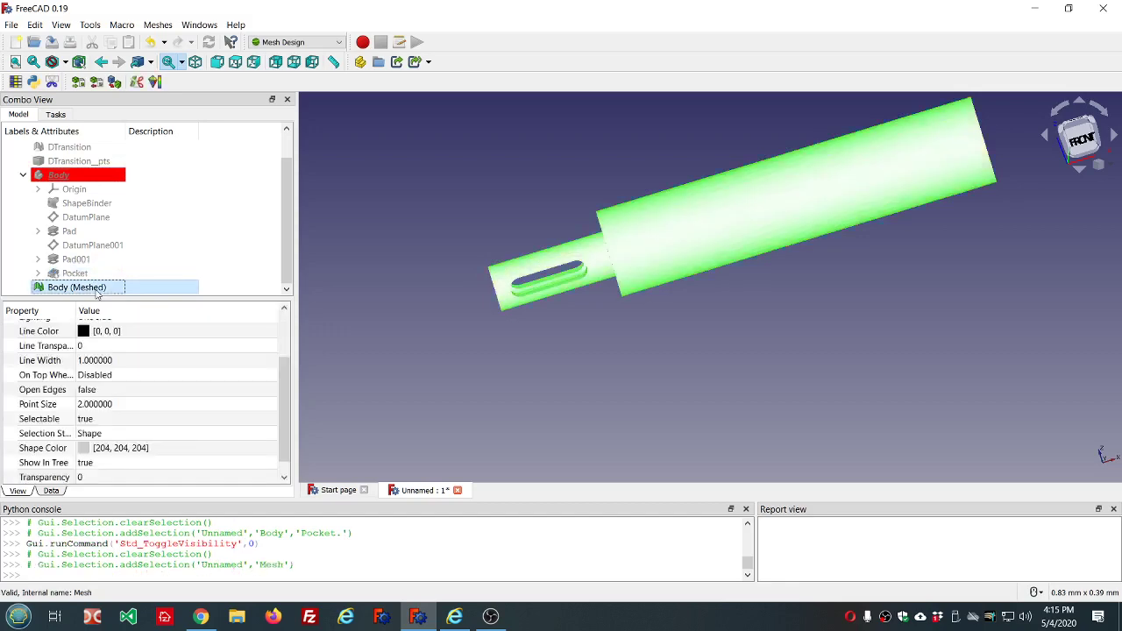
Show the DTransition mesh briefly to compare it with the new mesh, then hide it.
left_click(85, 149)
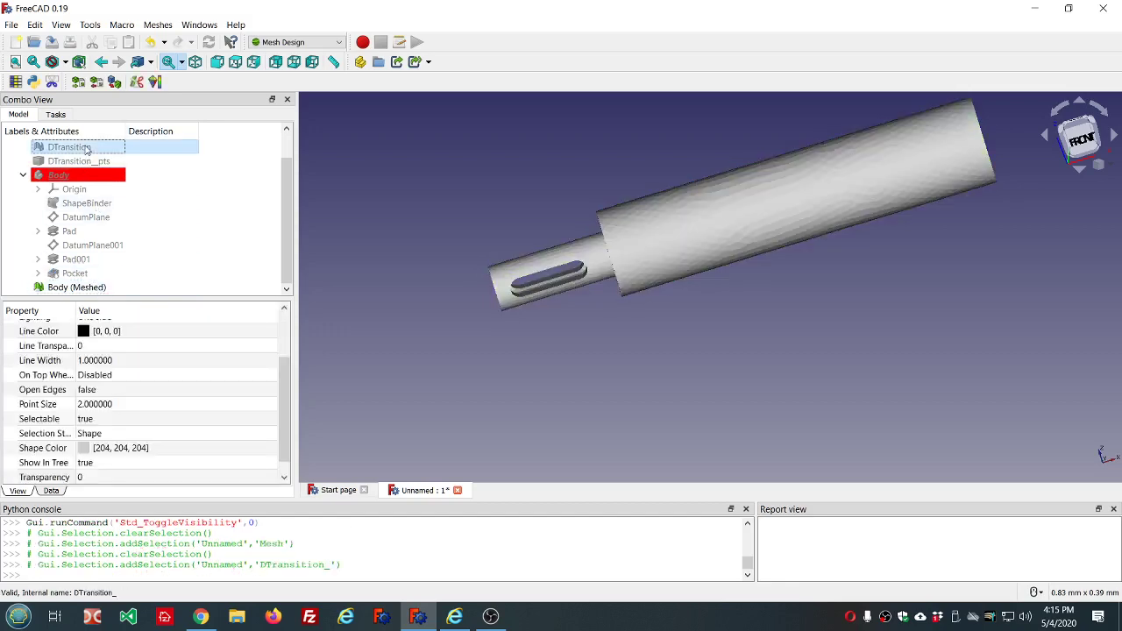
key("space")
middle_click_drag(401, 171, 604, 211)
scroll(604, 216, "down", 5)
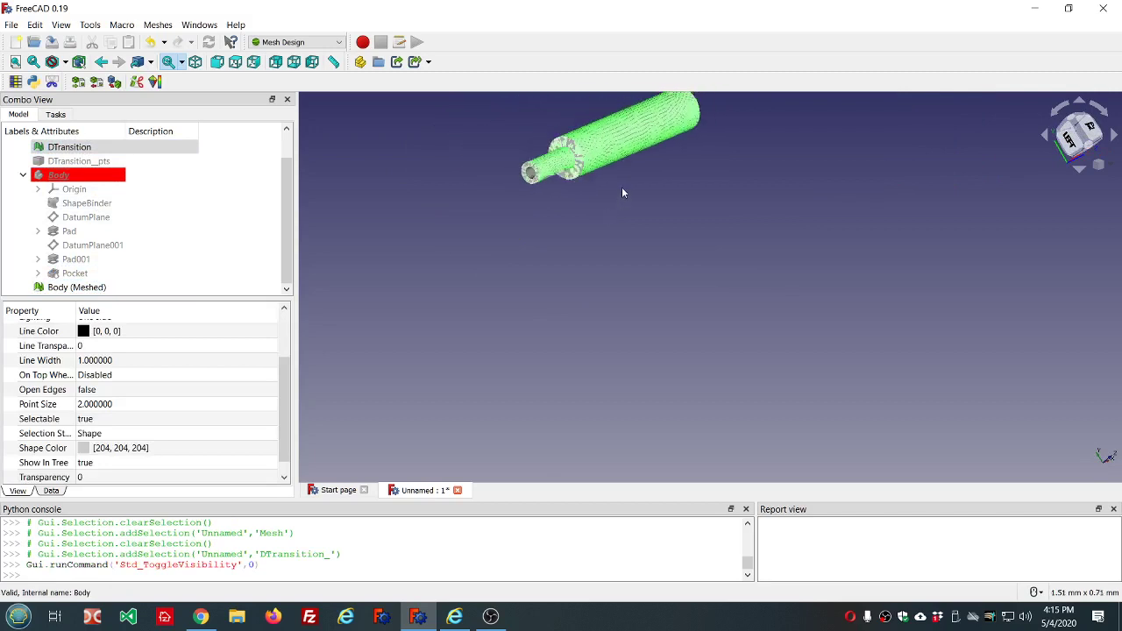
scroll(664, 110, "up", 6)
key("space")
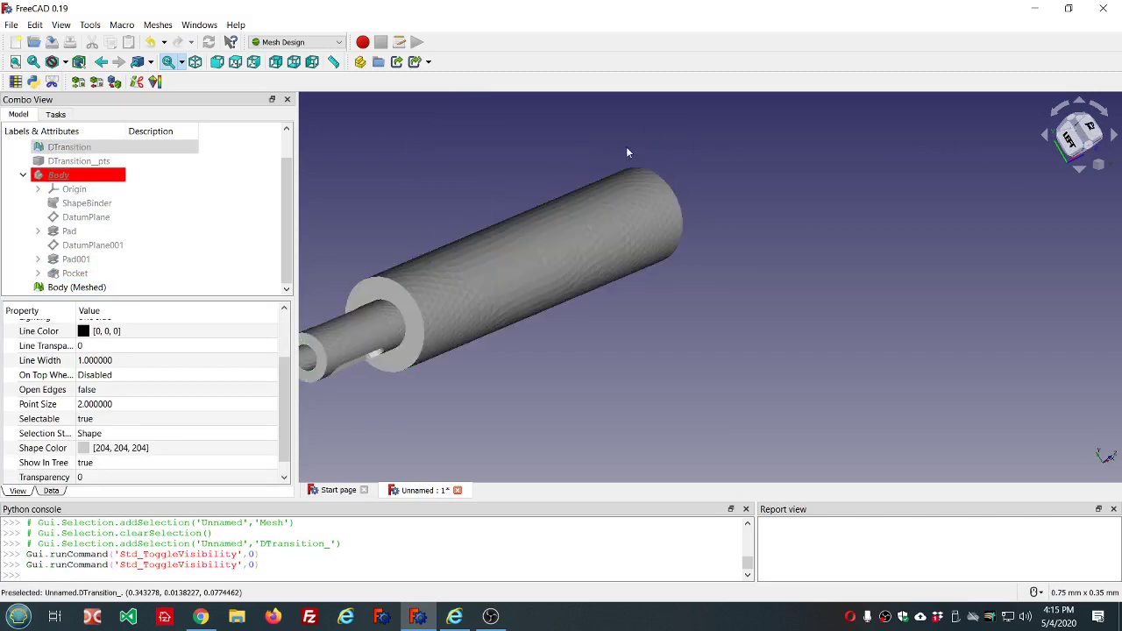
Hide Body (Meshed) and show DTransition alone, orbiting to the tube end.
left_click(76, 288)
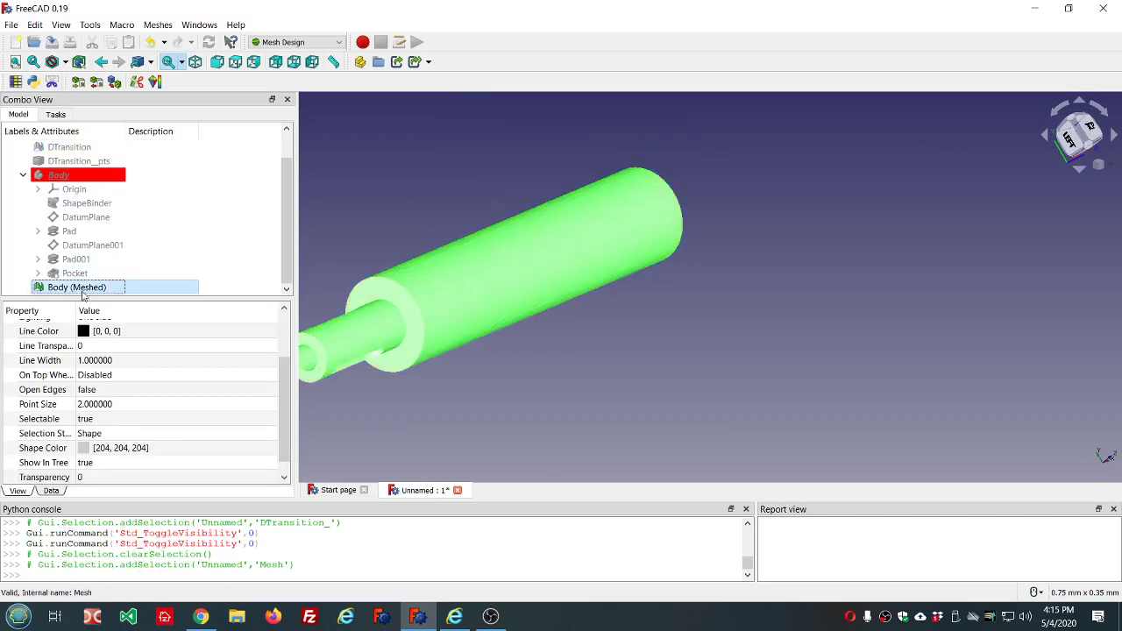
key("space")
left_click(79, 147)
key("space")
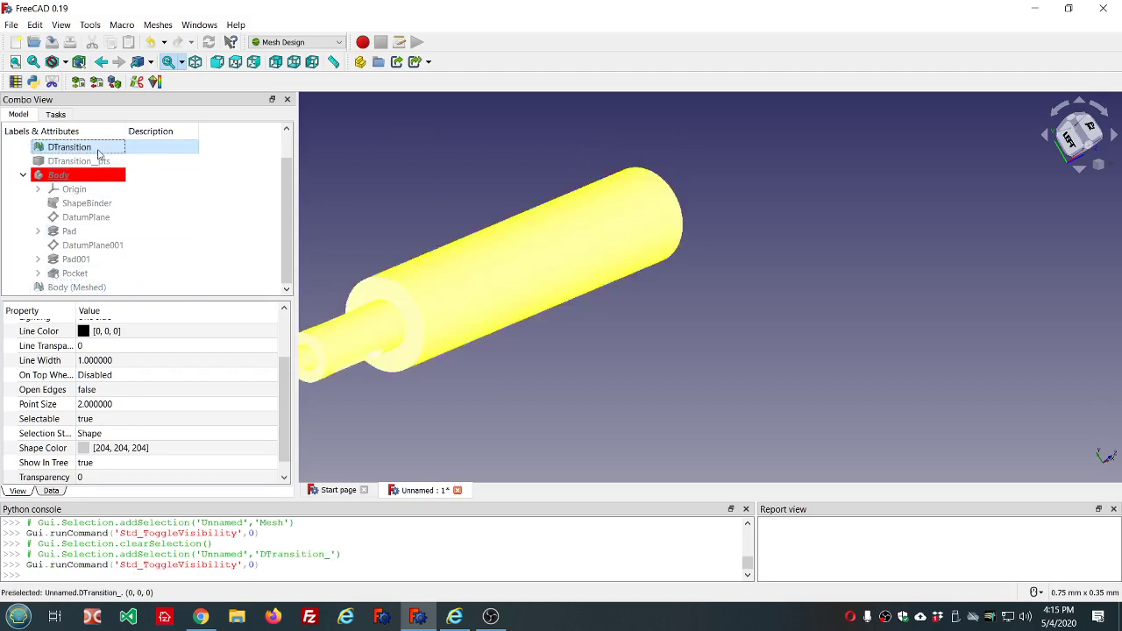
left_click(396, 169)
middle_click_drag(396, 178, 491, 184)
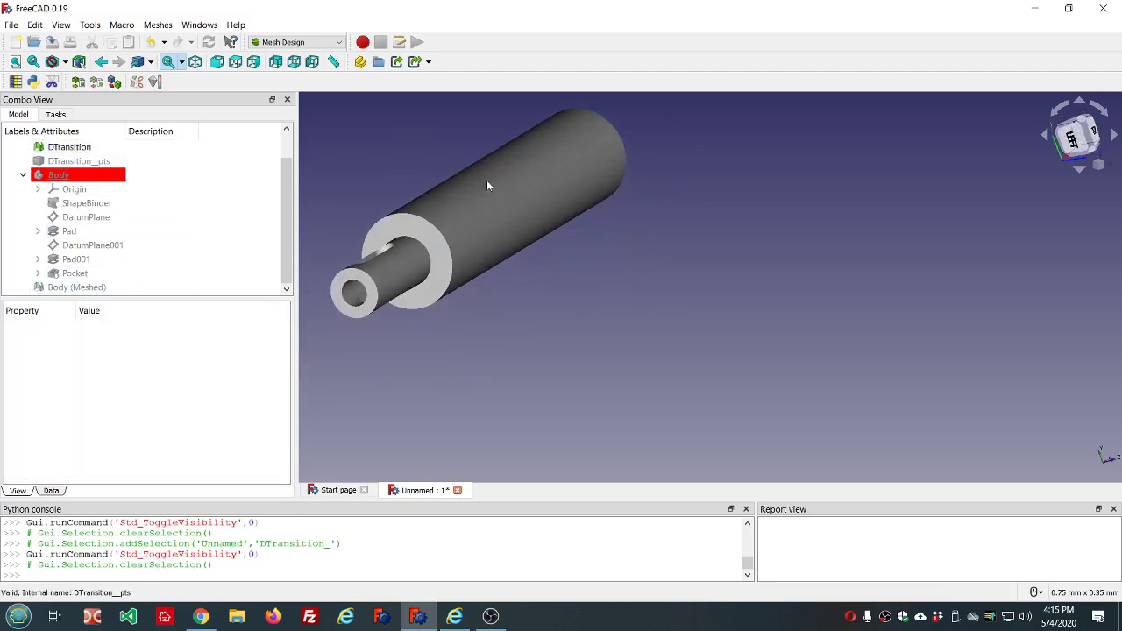
Show Body (Meshed) again and hide DTransition, zooming onto the grey mesh.
left_click(92, 288)
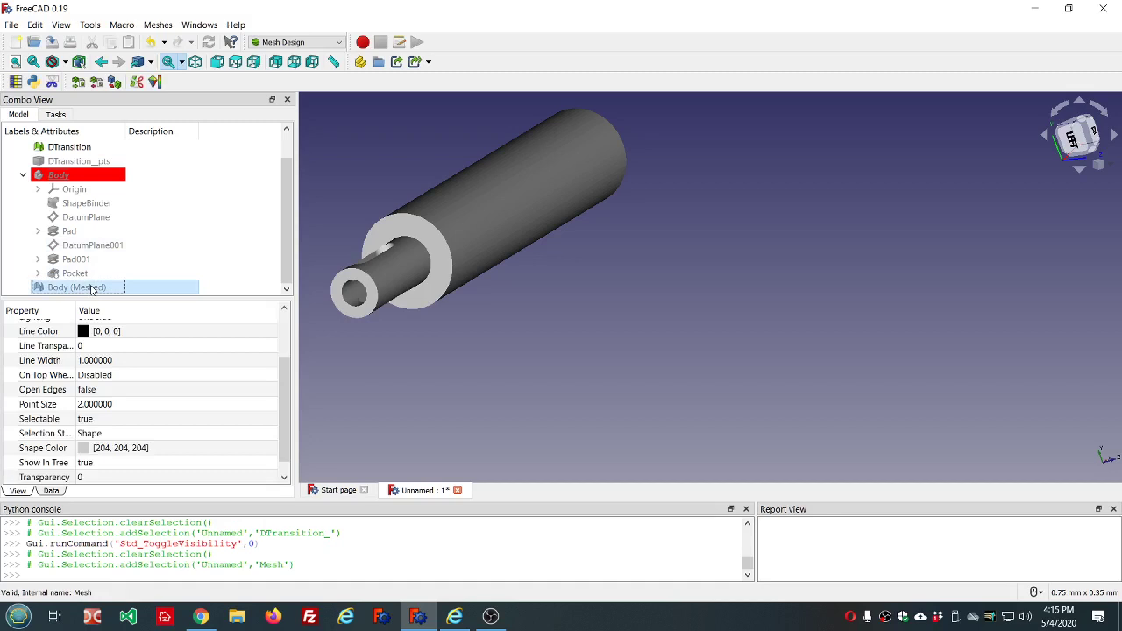
key("space")
left_click(93, 148)
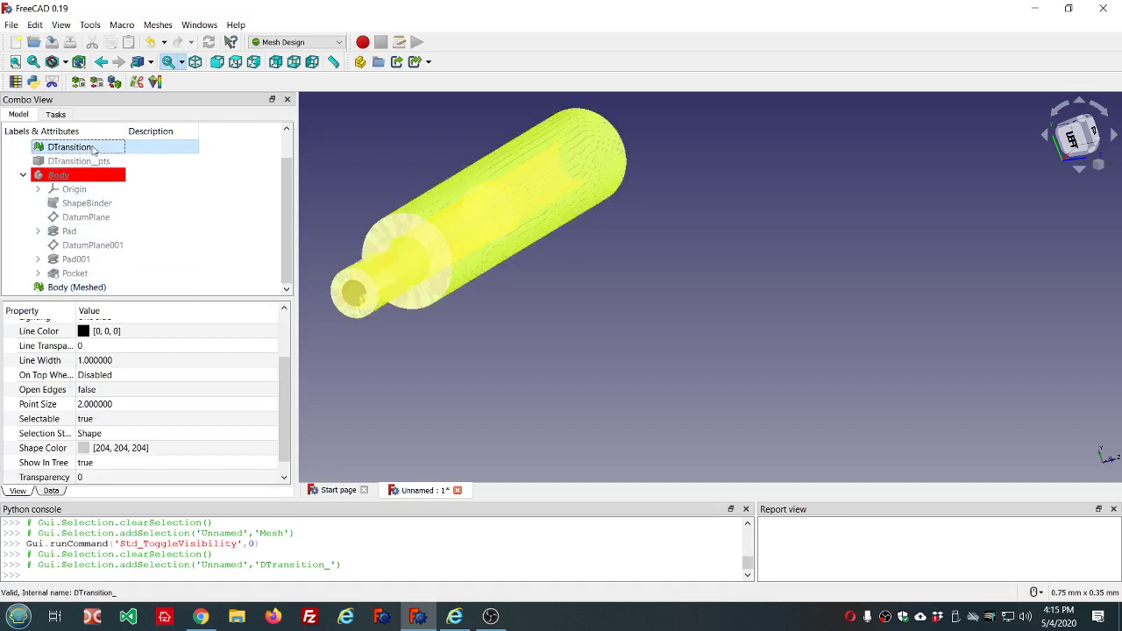
key("space")
middle_click_drag(626, 326, 600, 298)
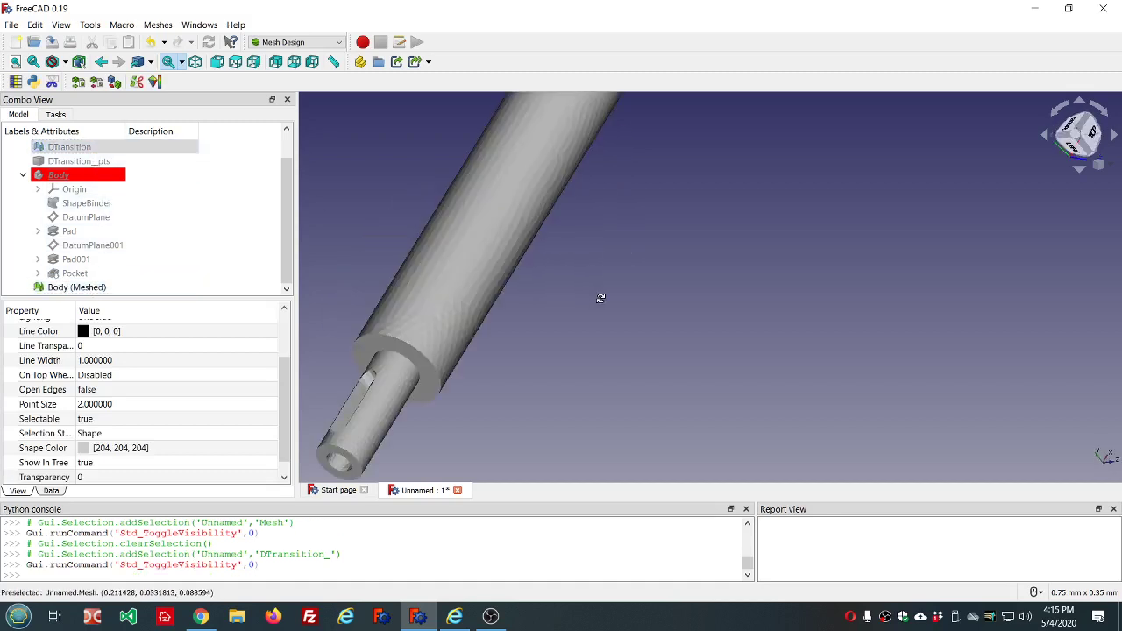
scroll(600, 298, "down", 3)
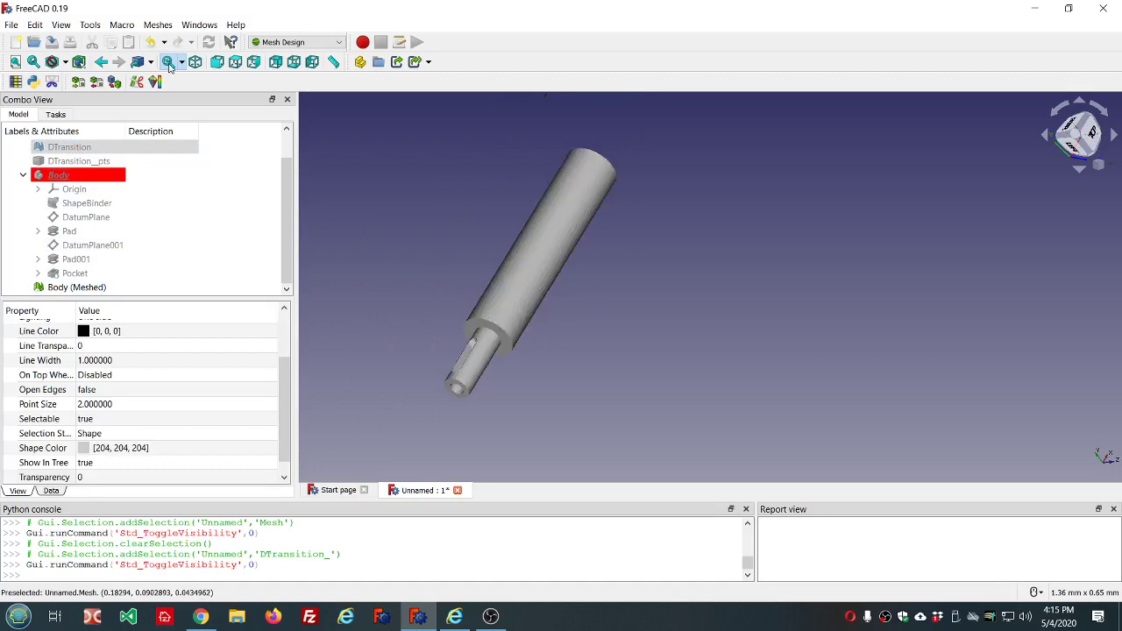
Switch the 3D view to Wireframe draw style and zoom in on the mesh triangles.
left_click(60, 25)
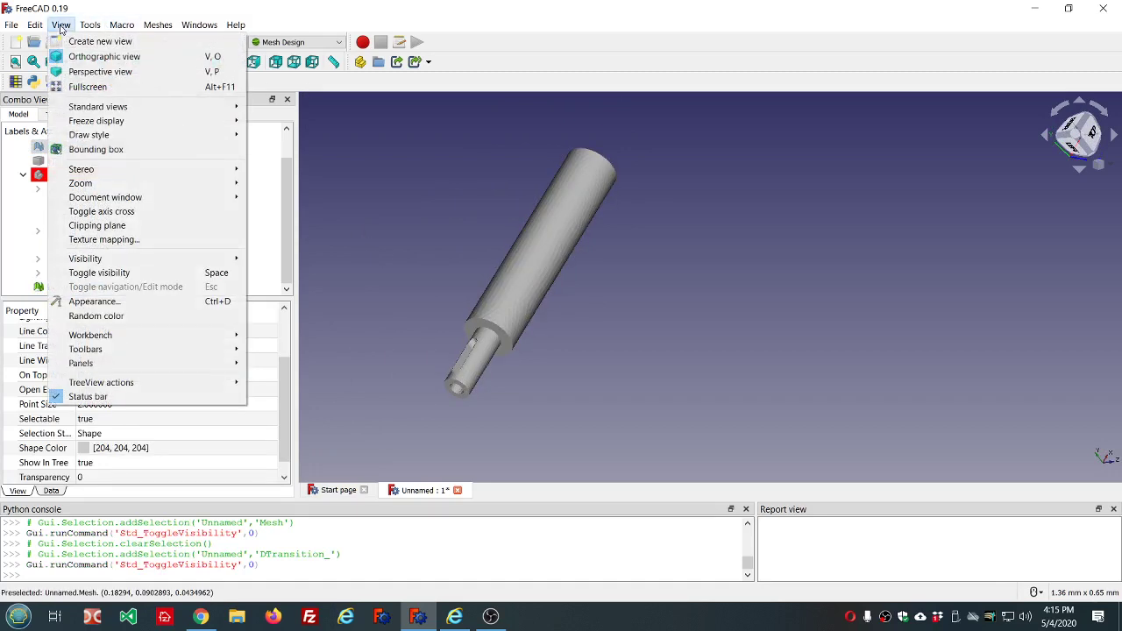
left_click(237, 11)
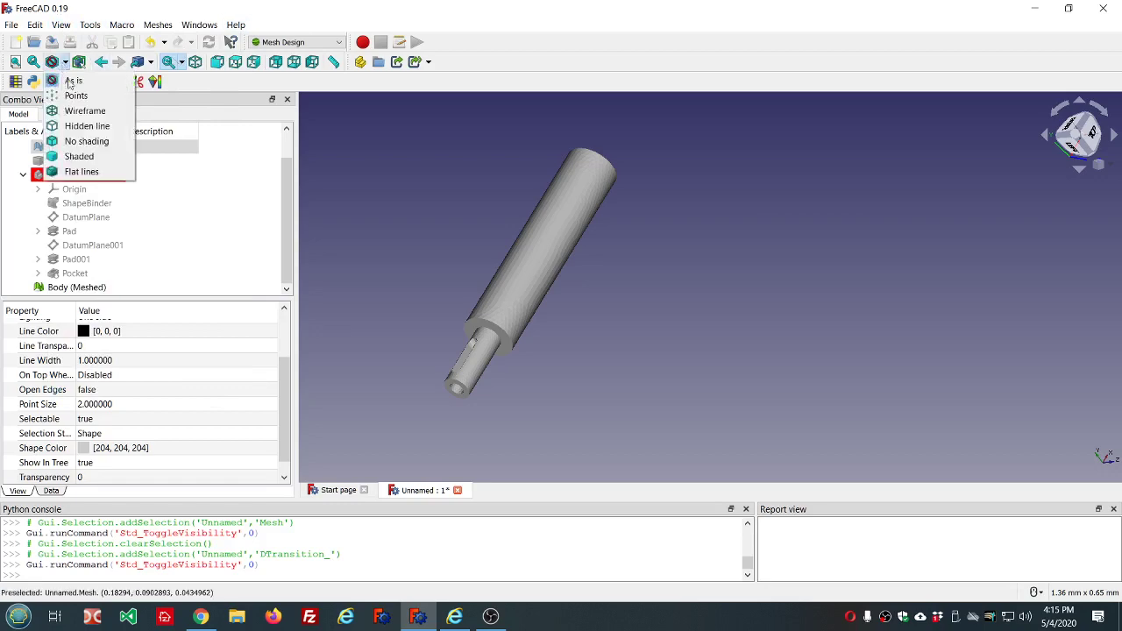
left_click(83, 111)
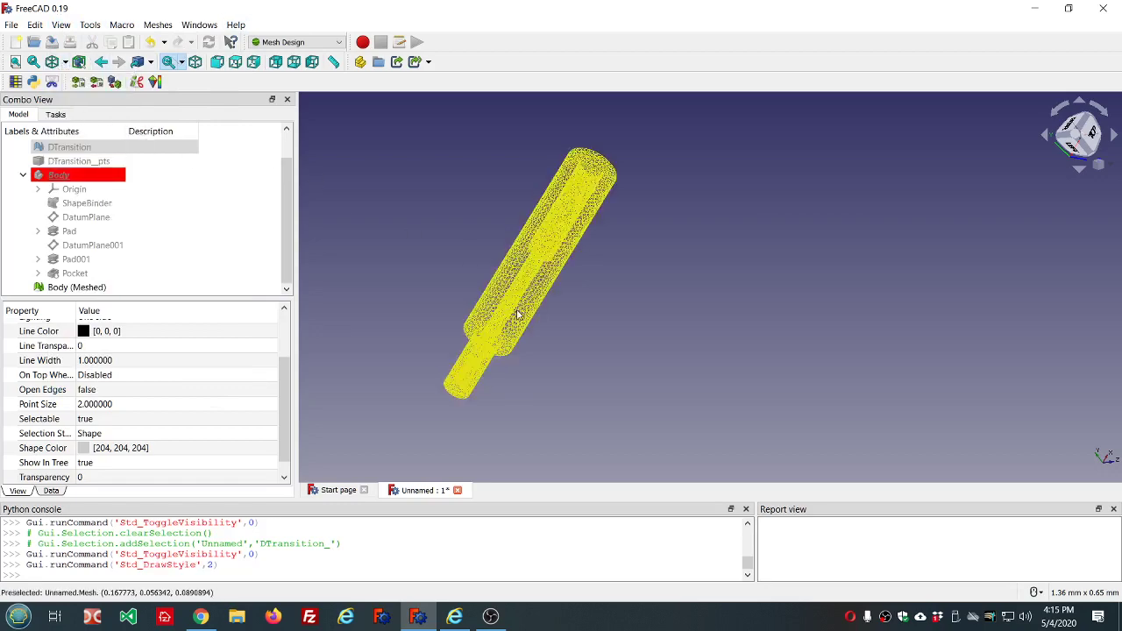
scroll(549, 263, "up", 6)
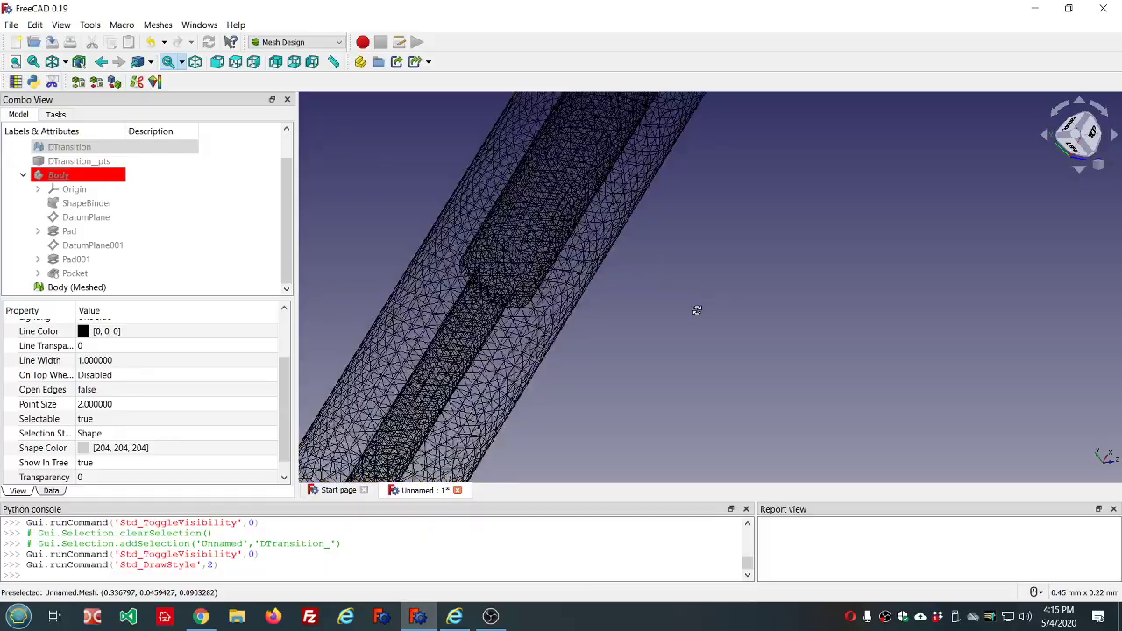
middle_click_drag(701, 281, 814, 232)
middle_click_drag(800, 231, 660, 198)
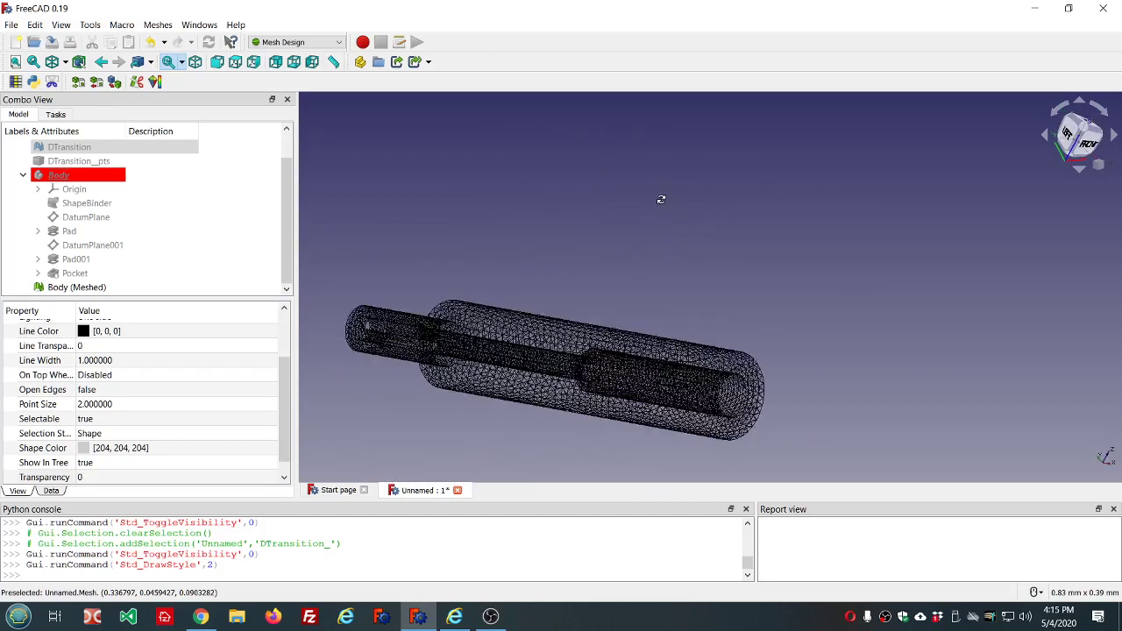
Hide Body (Meshed) and show the DTransition mesh as wireframe, enlarging it.
left_click(75, 288)
key("space")
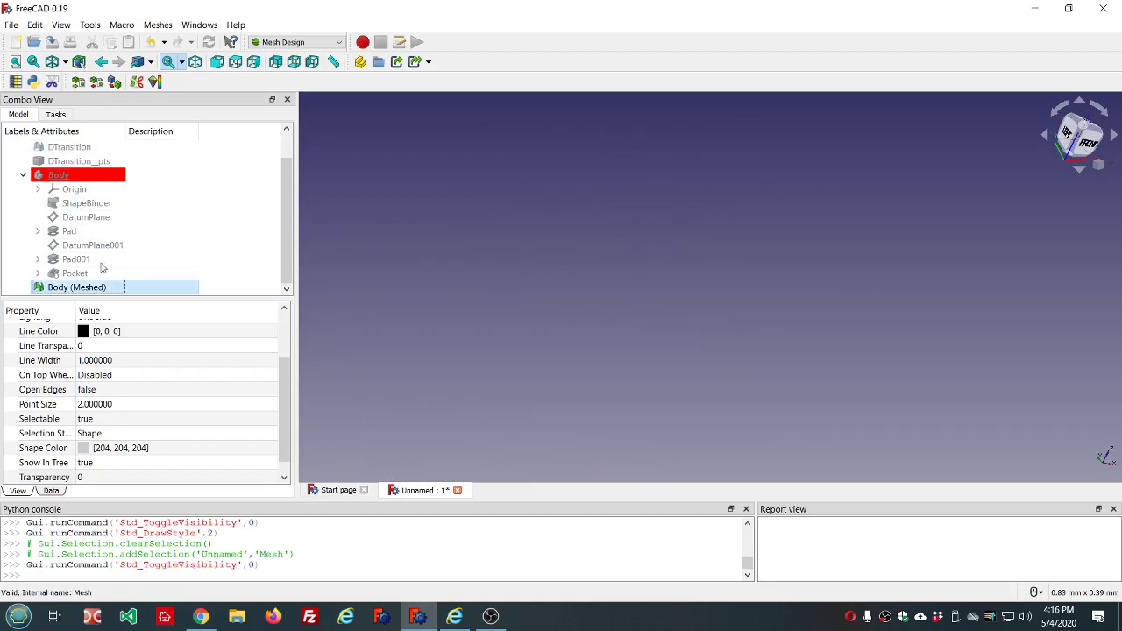
scroll(118, 233, "up", 1)
left_click(79, 175)
key("space")
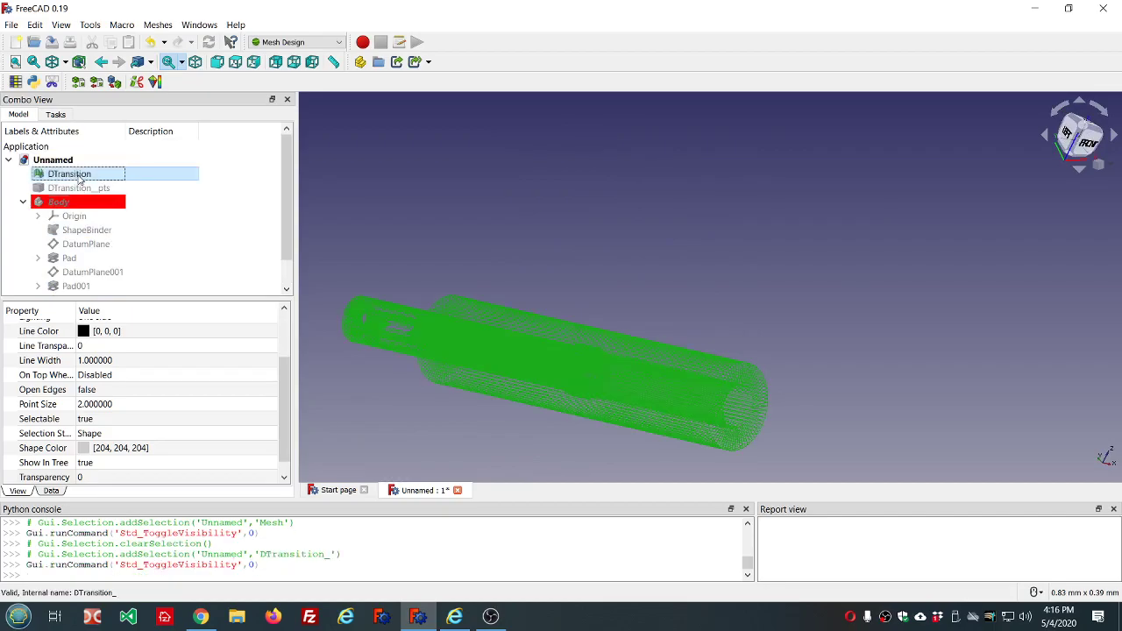
left_click(457, 234)
middle_click_drag(457, 234, 426, 296)
Swap back to Body (Meshed), orbit it to a steep diagonal, then hide it.
left_click(83, 175)
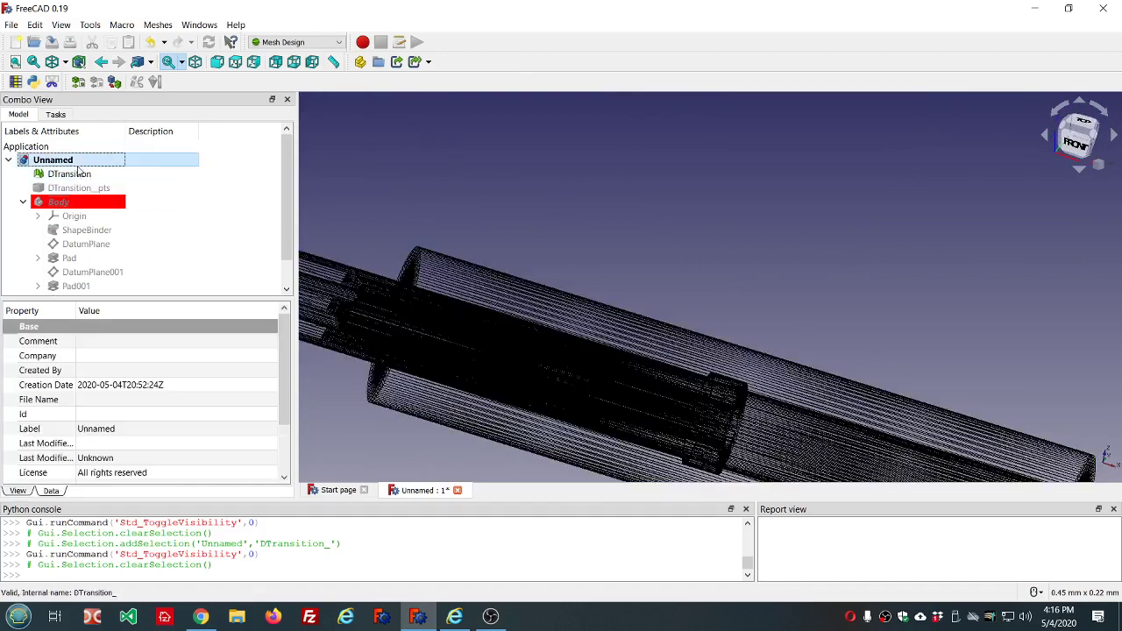
key("space")
scroll(202, 211, "down", 1)
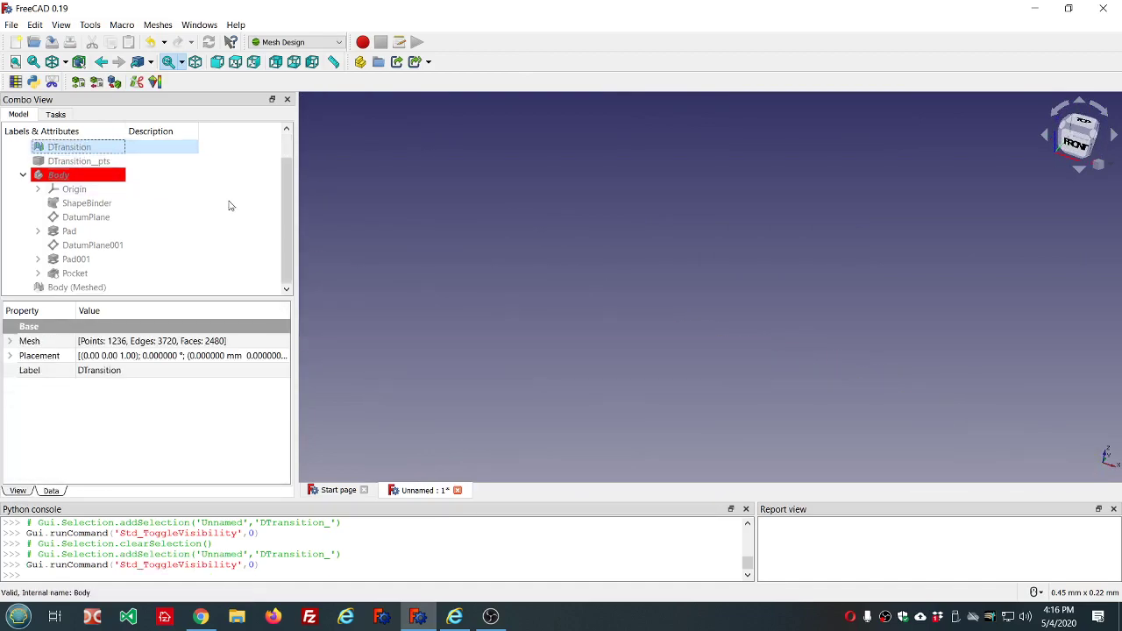
left_click(153, 285)
key("space")
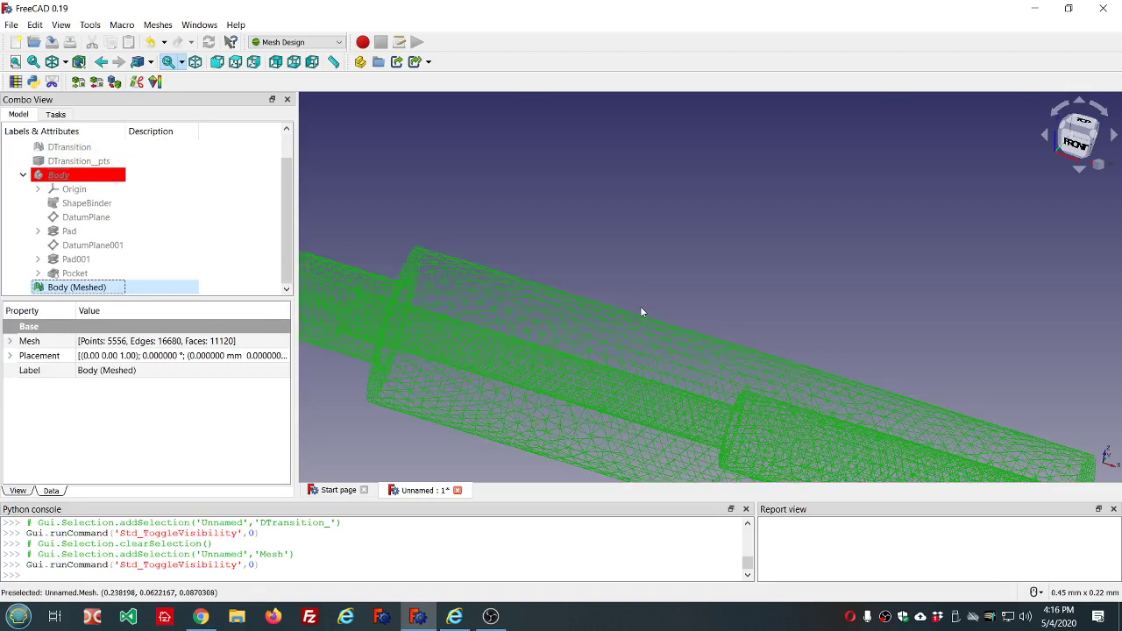
scroll(640, 311, "down", 4)
middle_click_drag(740, 368, 720, 285)
left_click(613, 344)
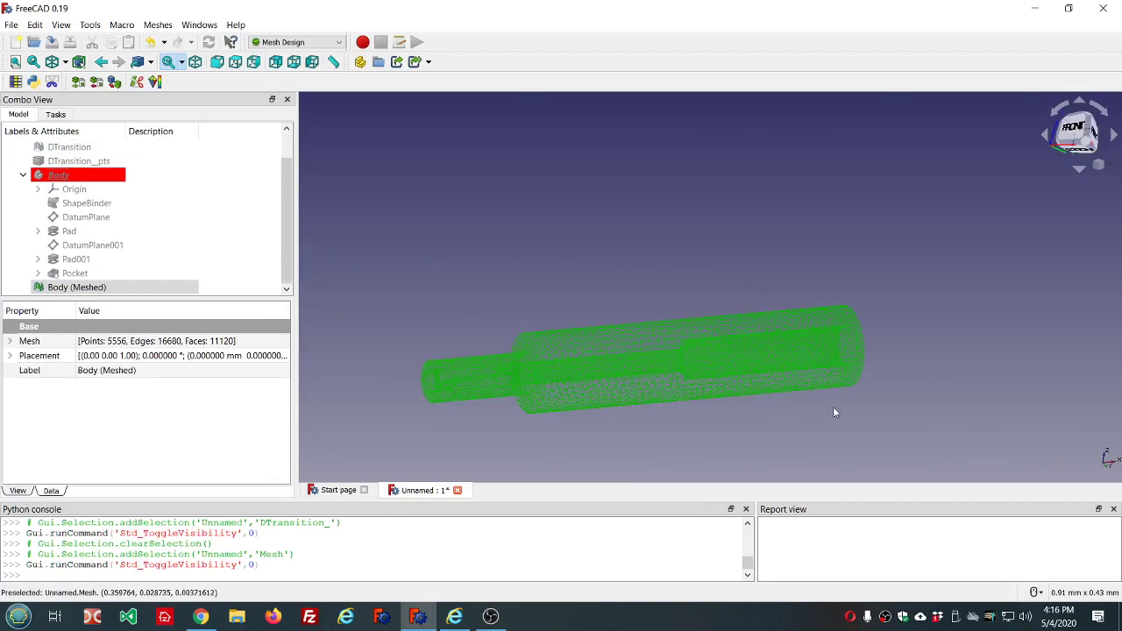
middle_click_drag(833, 339, 719, 183)
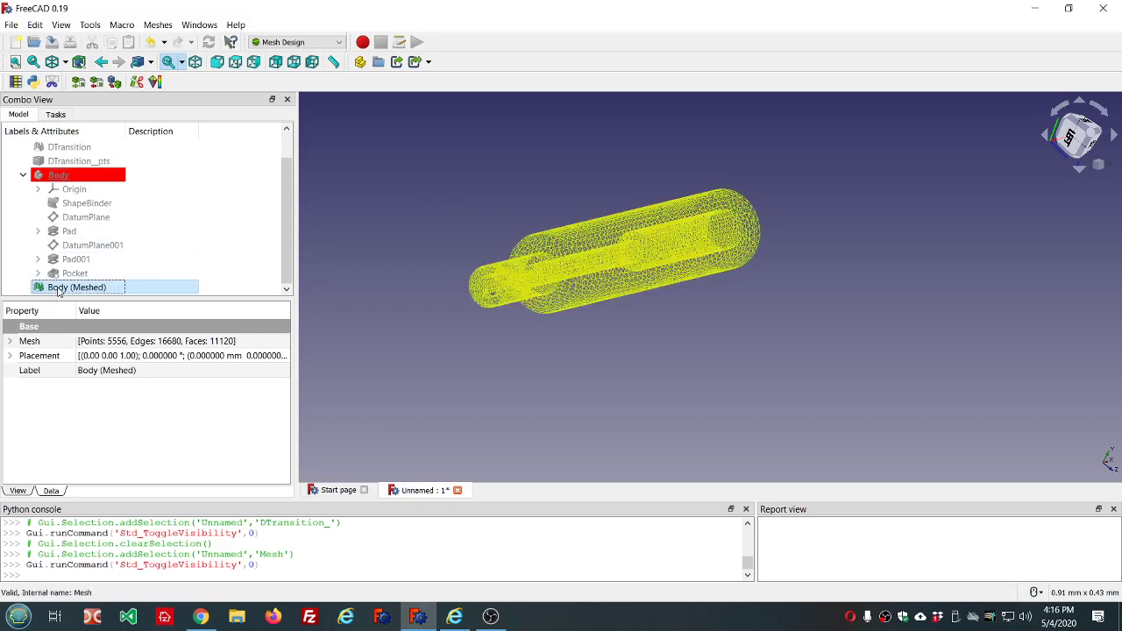
key("space")
Hide the meshed Body and show the Pocket feature in the 3D view.
left_click(77, 176)
key("space")
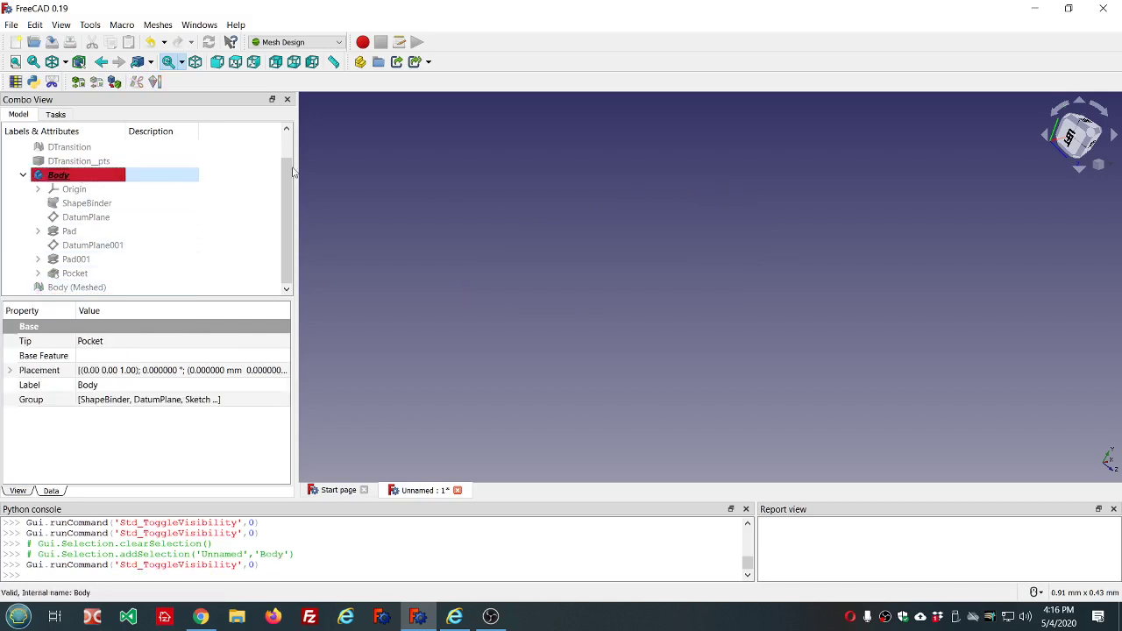
left_click(74, 273)
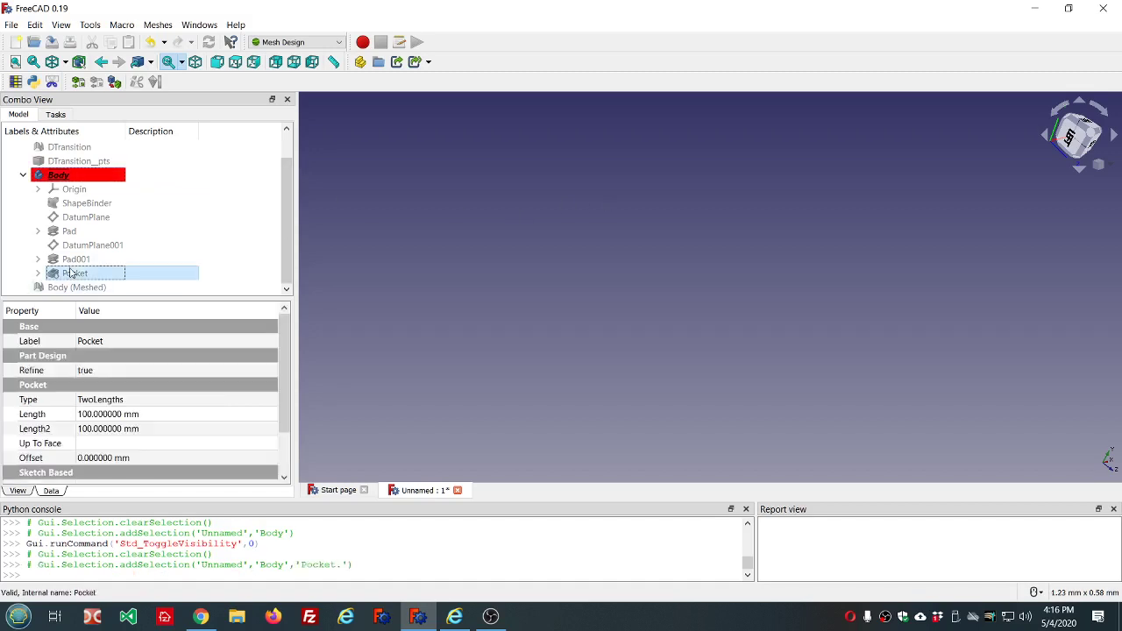
key("space")
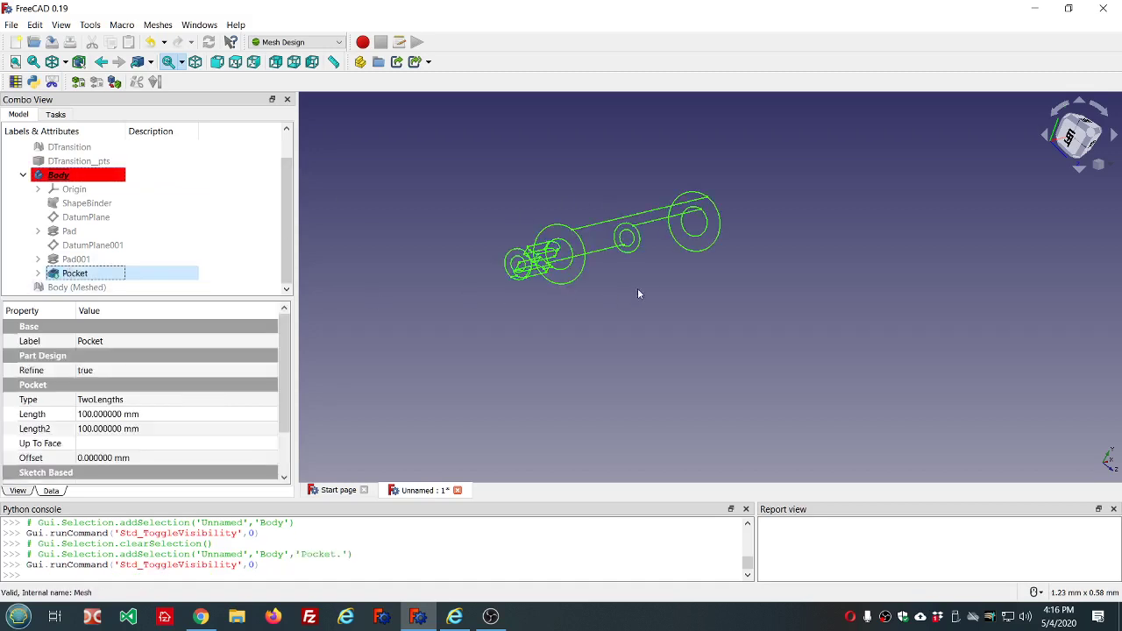
middle_click_drag(561, 233, 677, 198)
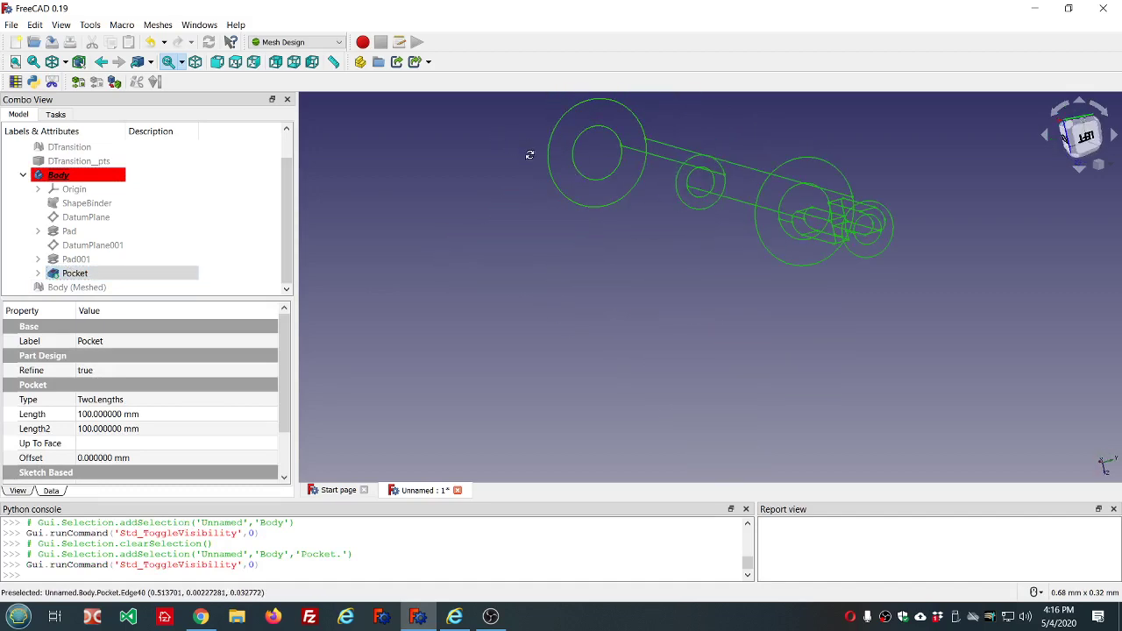
middle_click_drag(529, 155, 751, 278)
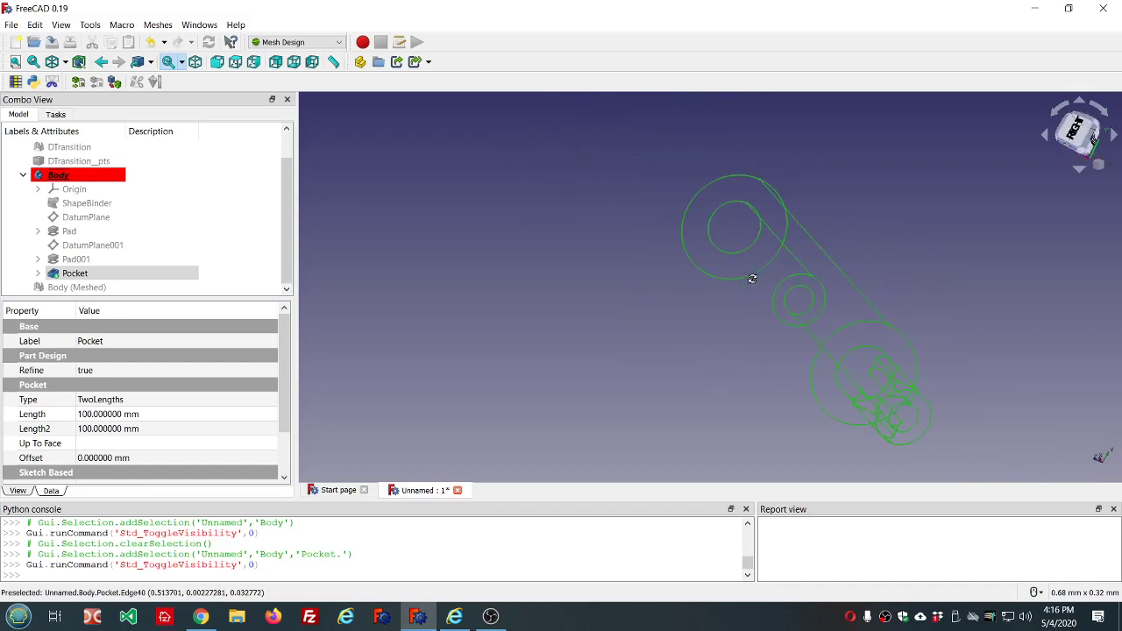
Make the Pad's Sketch circle visible over the Pocket wireframe.
left_click(40, 273)
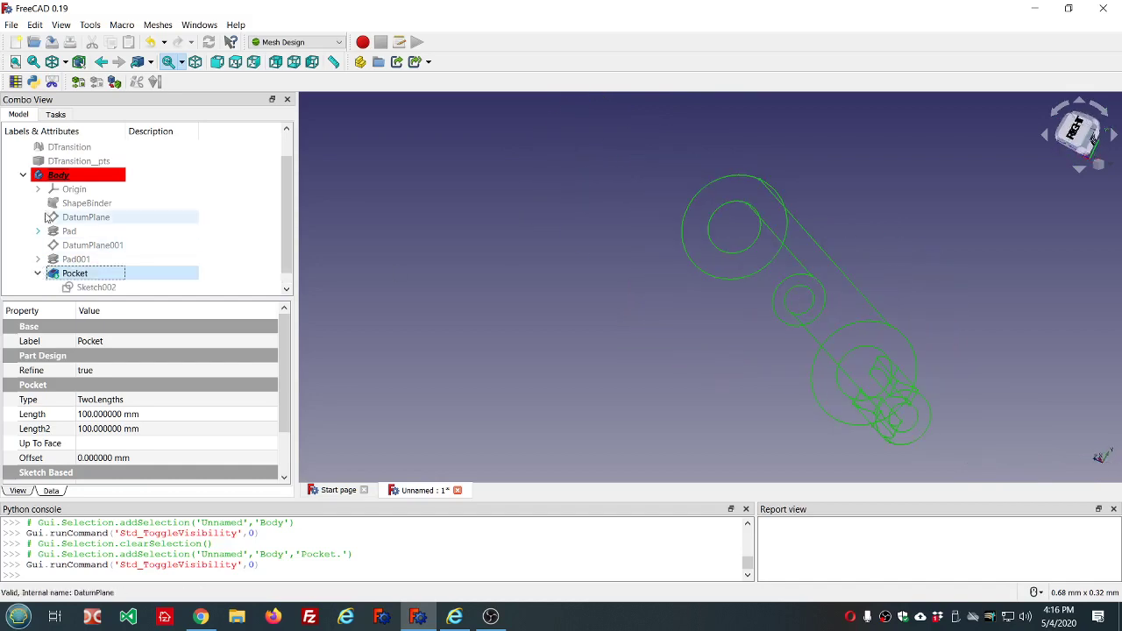
left_click(38, 230)
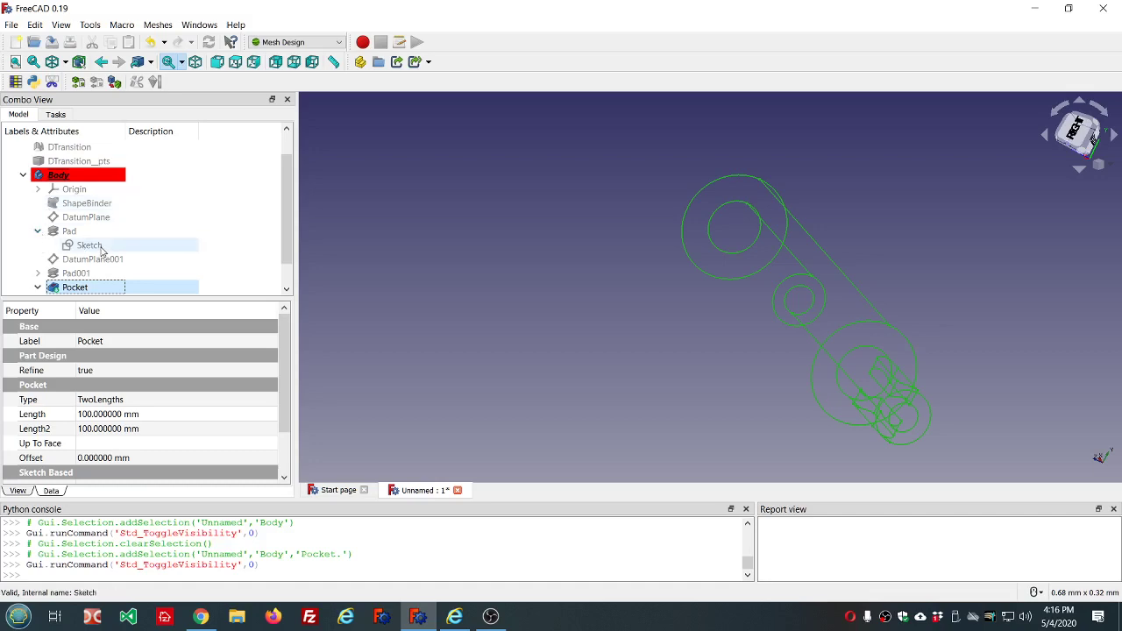
left_click(97, 247)
key("space")
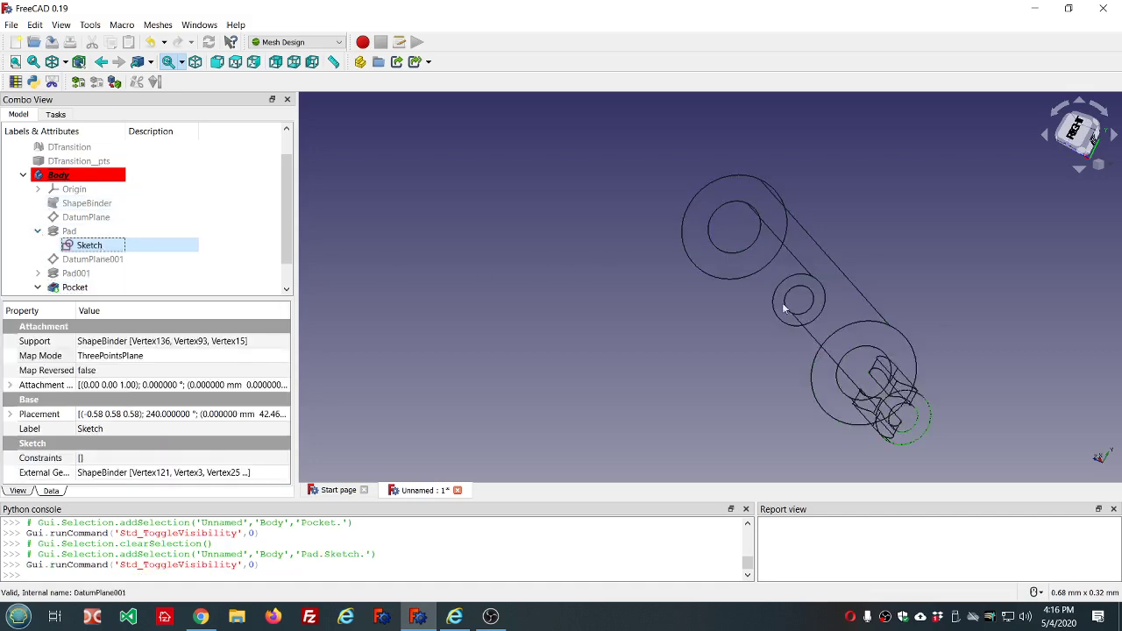
mouse_move(983, 354)
middle_mouse_down()
mouse_move(675, 216)
mouse_move(656, 252)
mouse_move(613, 259)
middle_mouse_up()
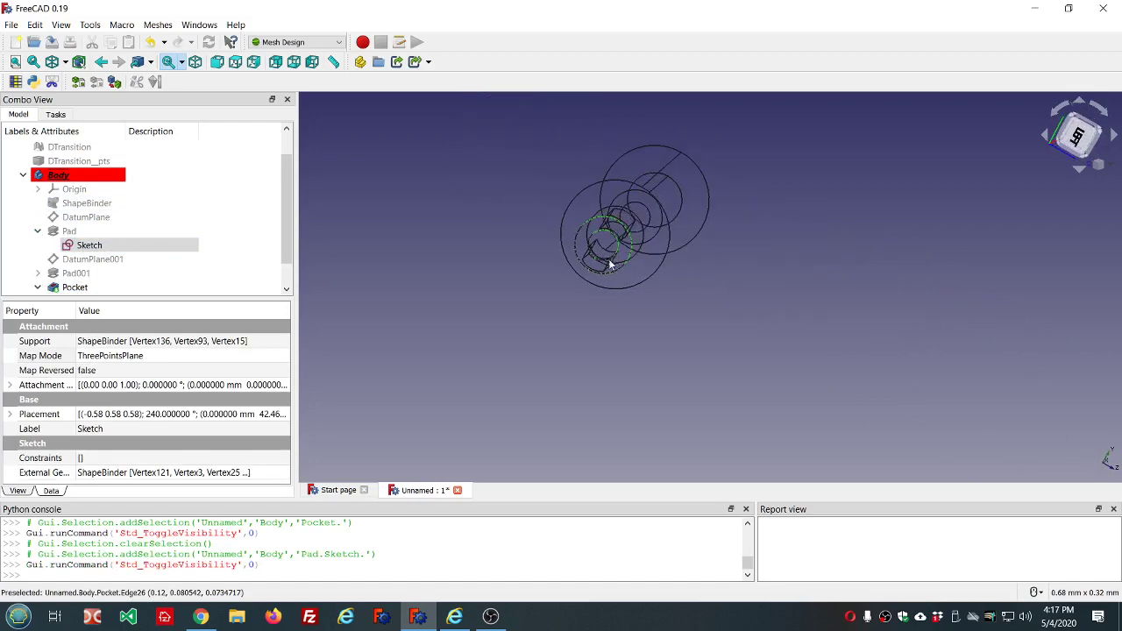
Open the Pad's Sketch and convert its outer circle to construction geometry.
double_click(89, 246)
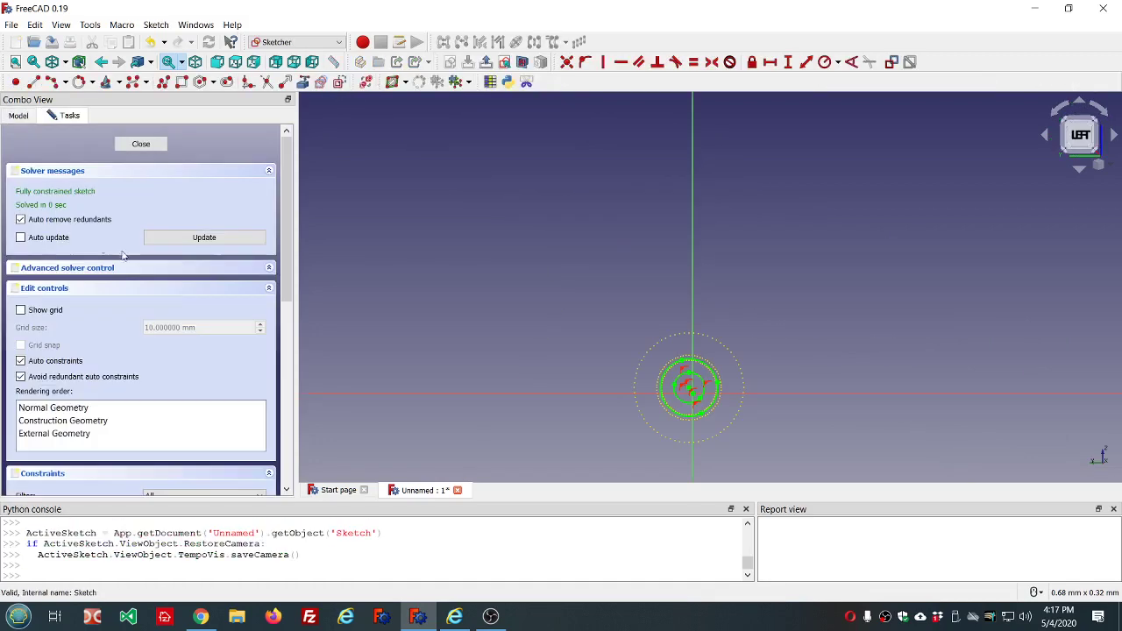
scroll(750, 426, "up", 5)
scroll(646, 251, "down", 3)
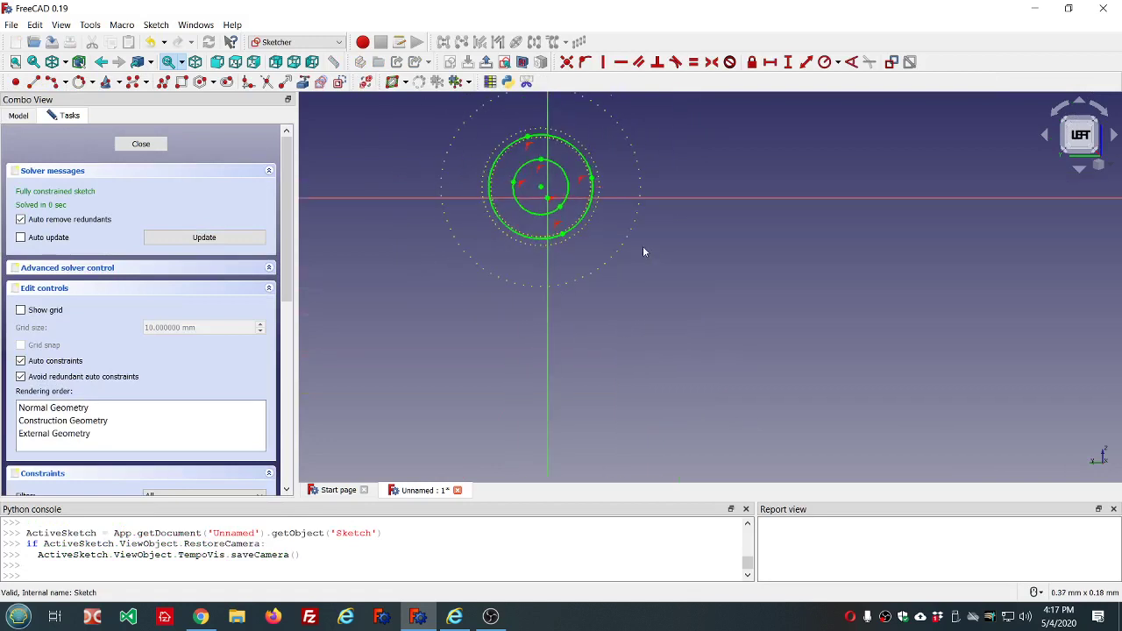
scroll(586, 124, "up", 3)
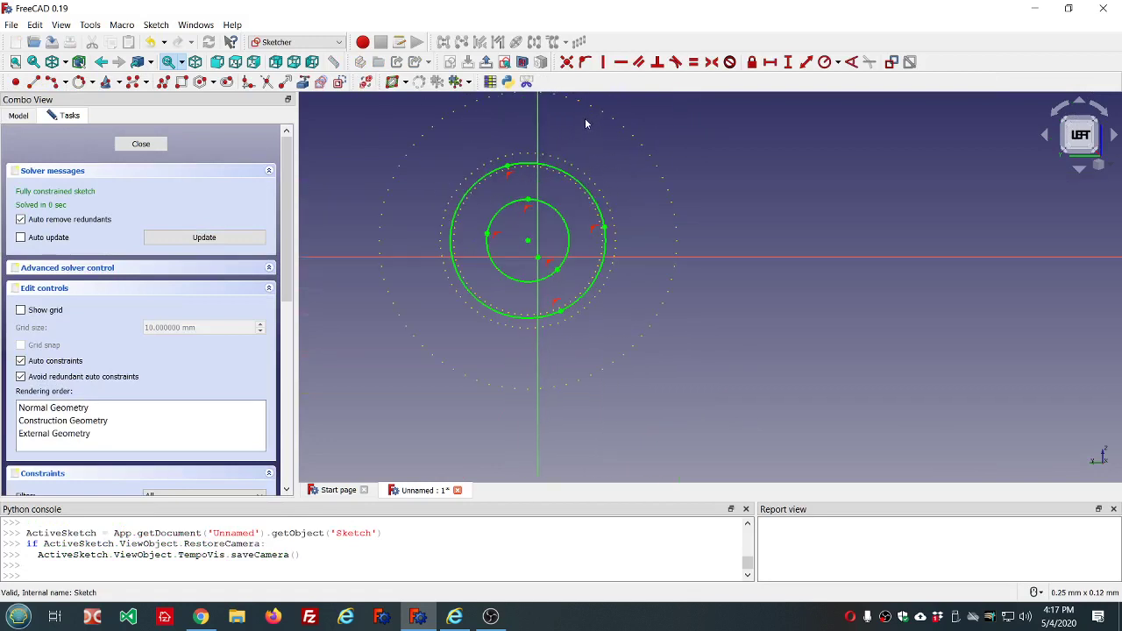
left_click(572, 178)
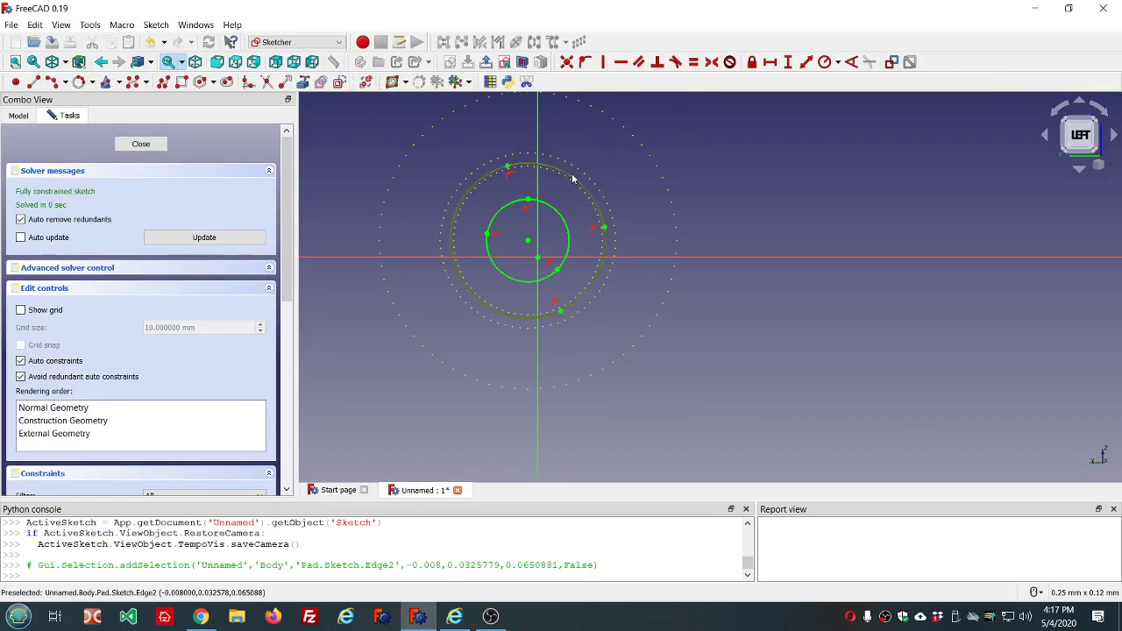
left_click(338, 81)
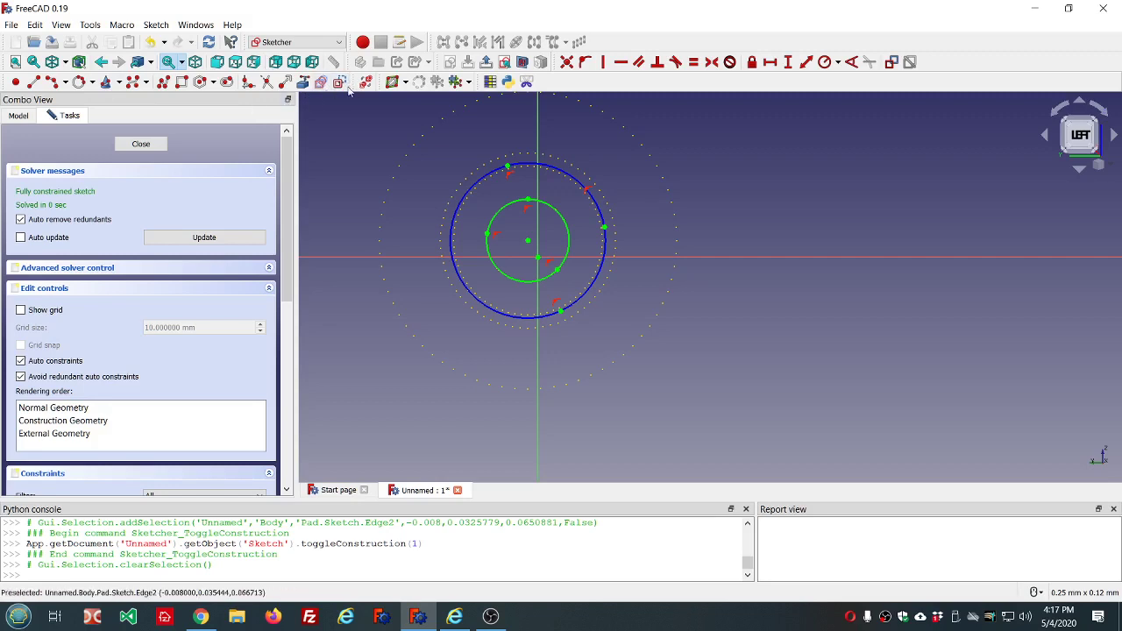
Draw a new circle on the same centre, just outside the construction circle.
left_click(93, 83)
left_click(94, 102)
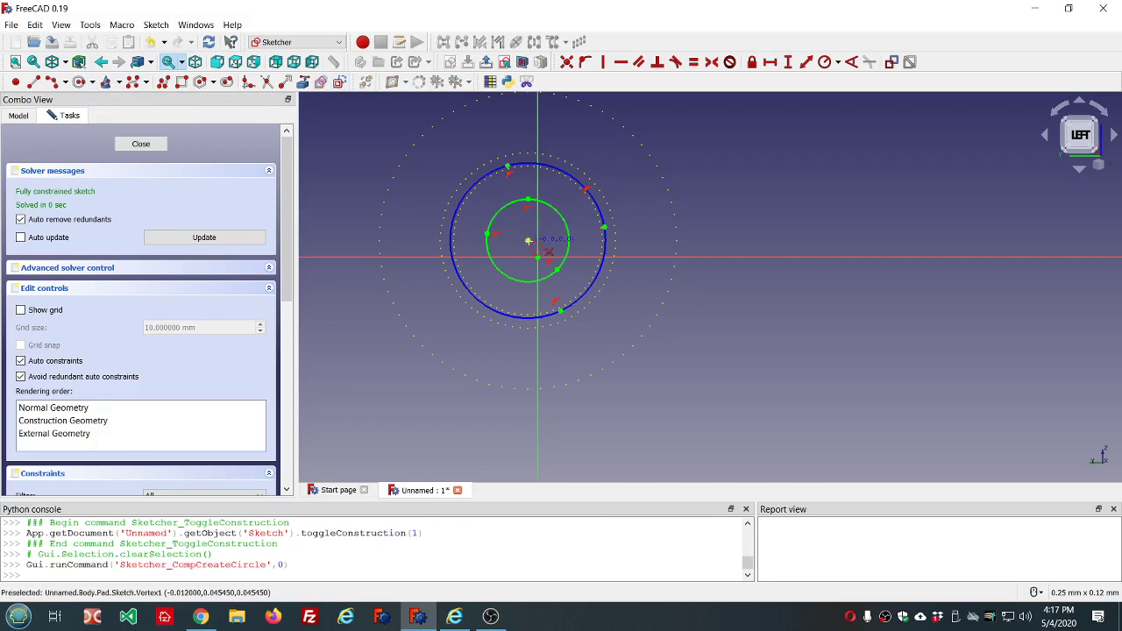
left_click(527, 240)
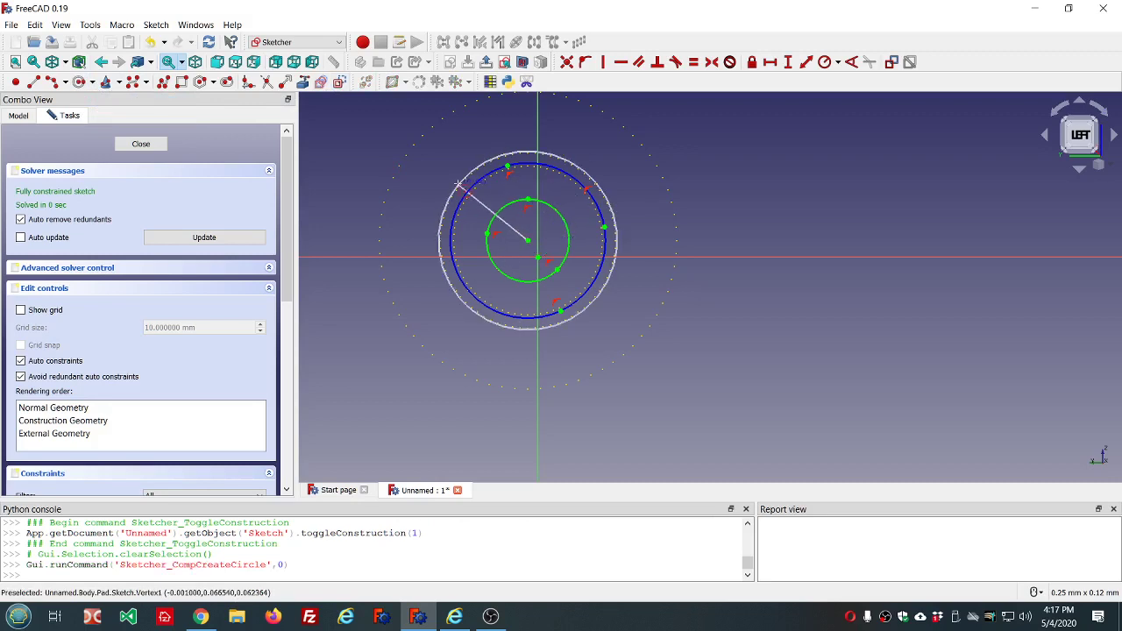
left_click(458, 184)
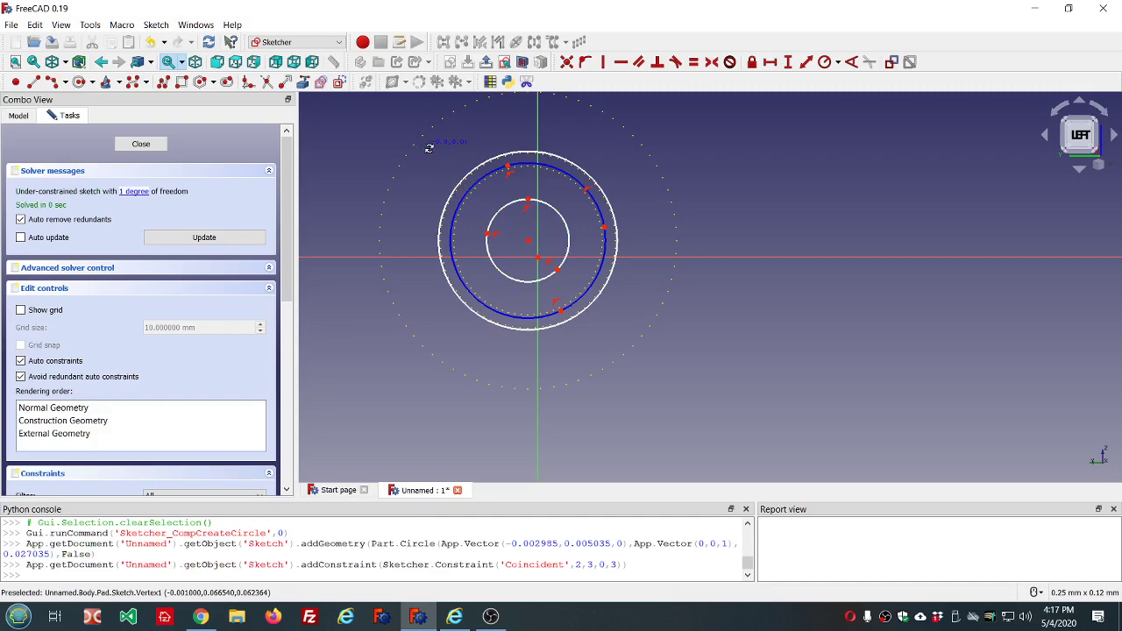
mouse_move(429, 148)
middle_mouse_down()
mouse_move(464, 170)
mouse_move(441, 151)
middle_mouse_up()
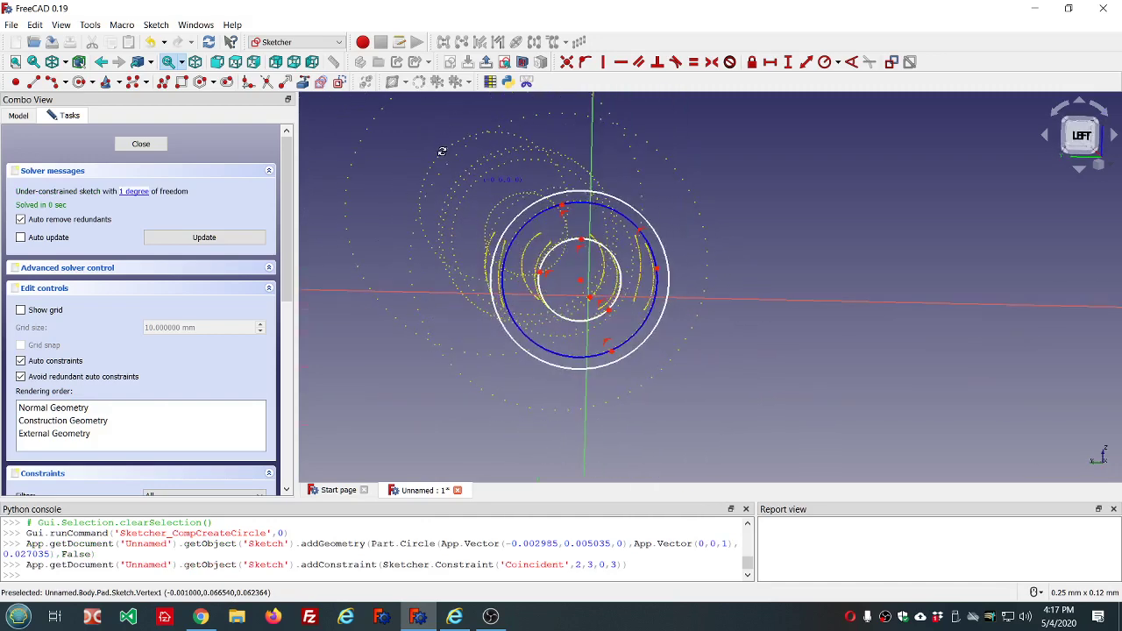
Close and hide the Pad's Sketch, then set Draw style to As is for a shaded tube.
left_click(141, 144)
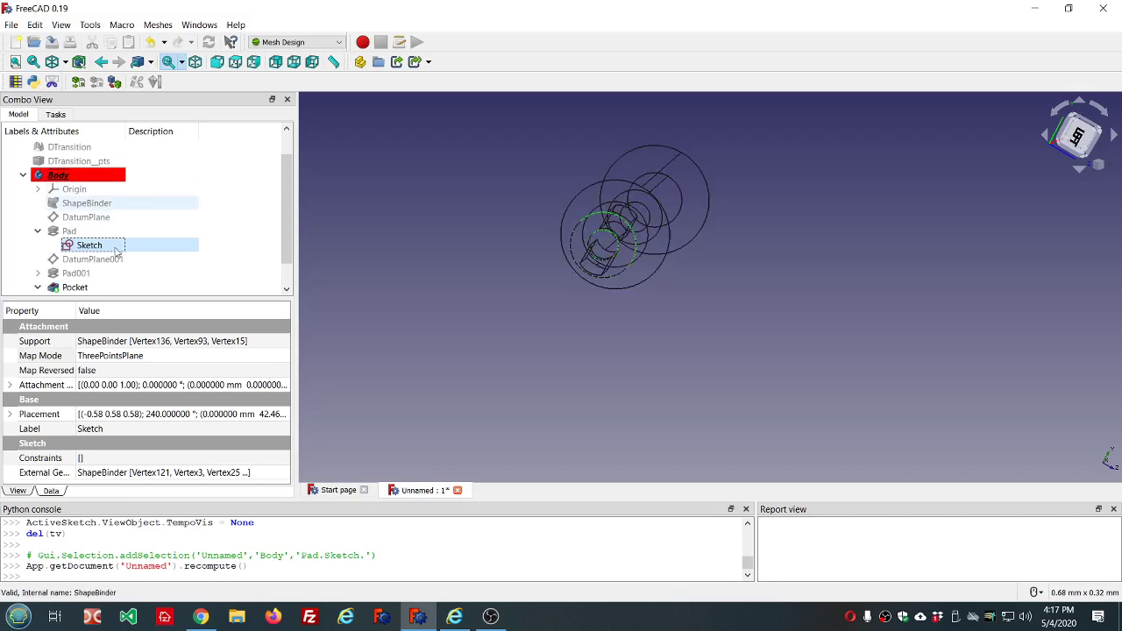
key("space")
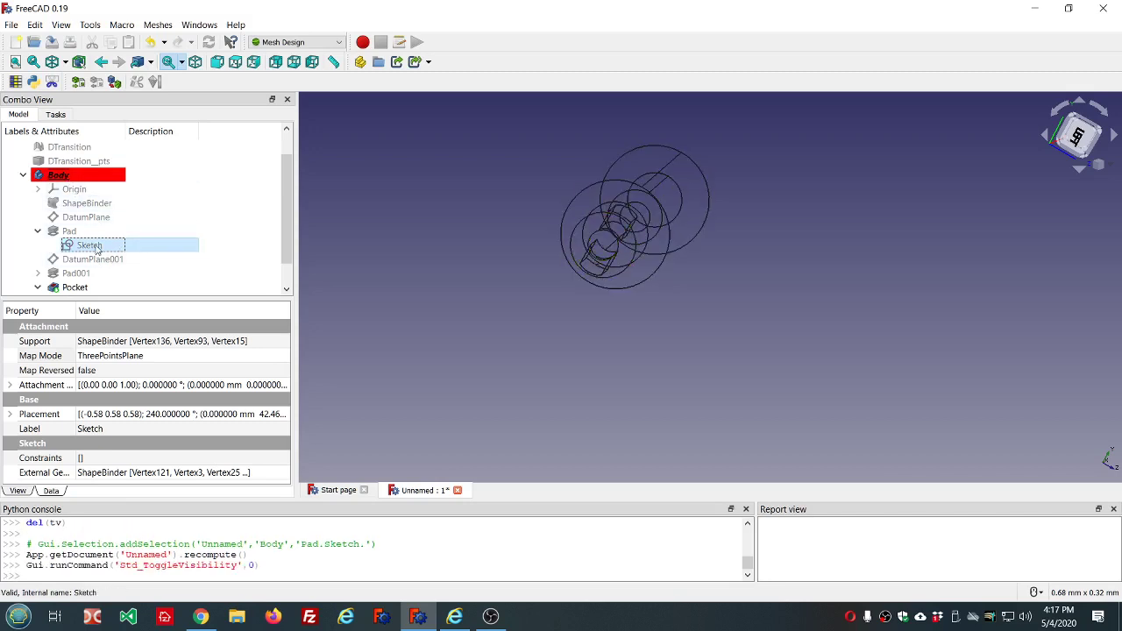
left_click(65, 62)
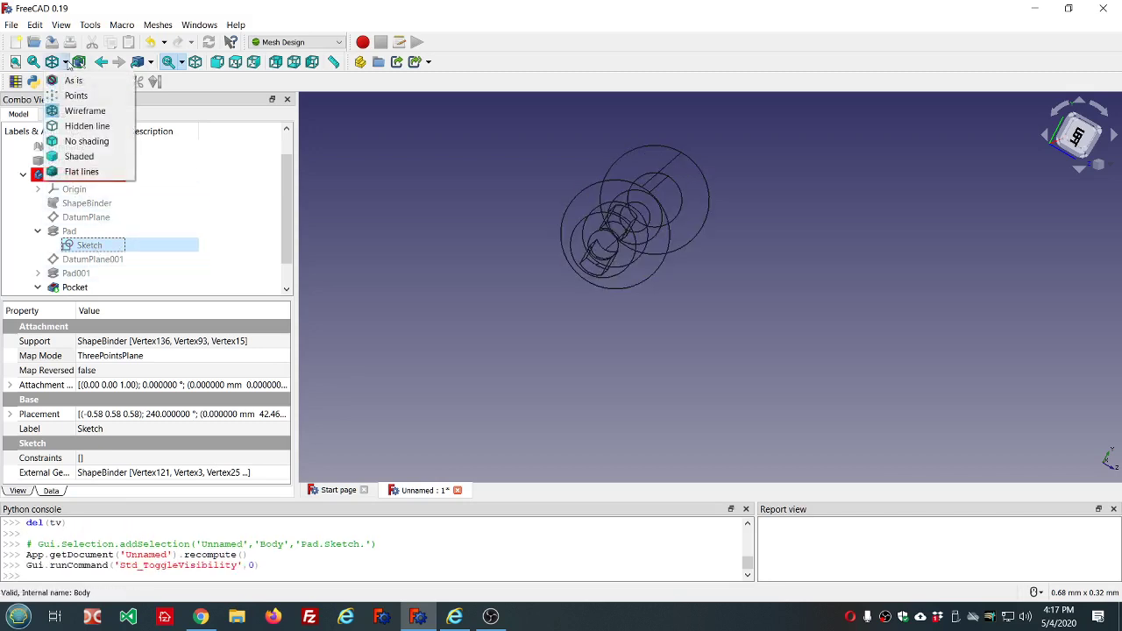
left_click(70, 78)
left_click(425, 173)
middle_click_drag(436, 201, 358, 185)
middle_click_drag(849, 261, 927, 271)
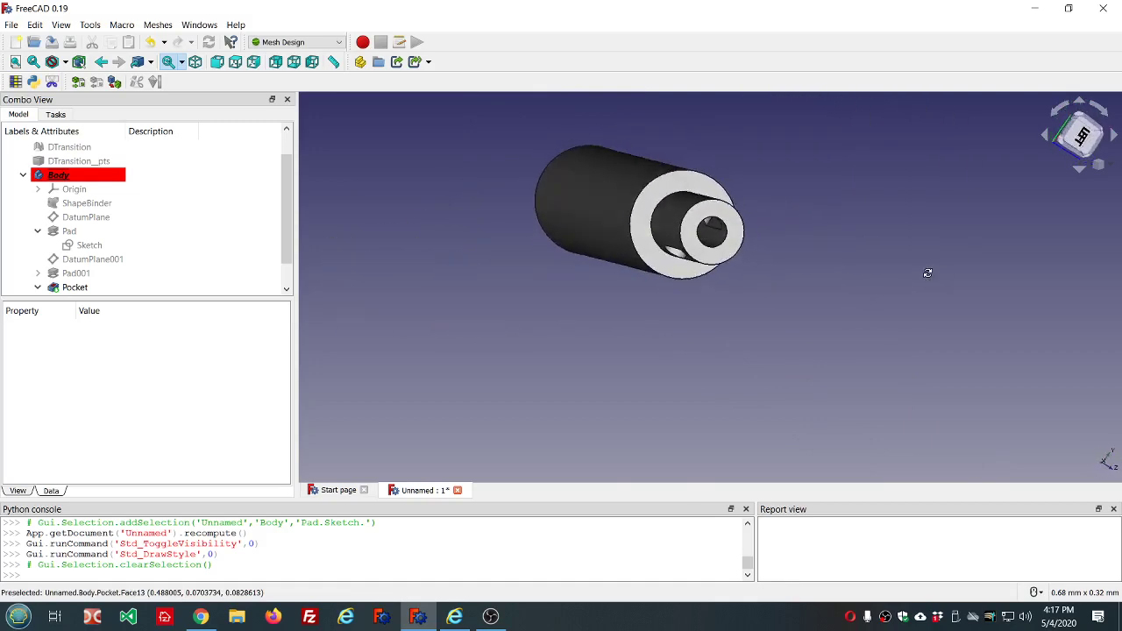
Drag the new circle inside the construction circle, close the sketch, and clear the Report view.
double_click(96, 247)
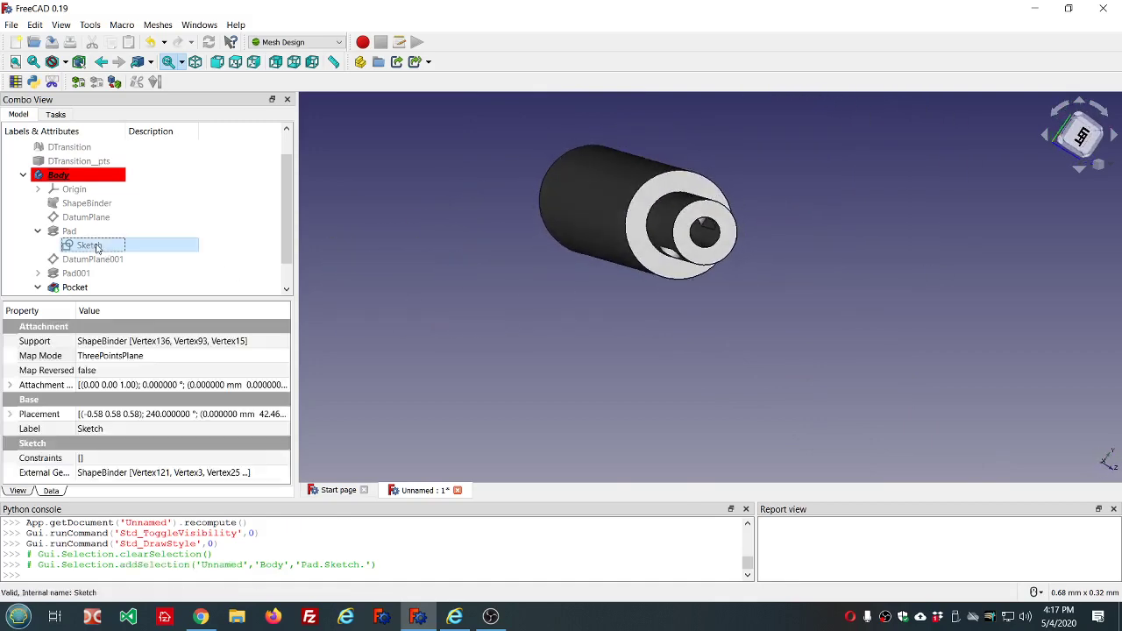
scroll(750, 463, "up", 3)
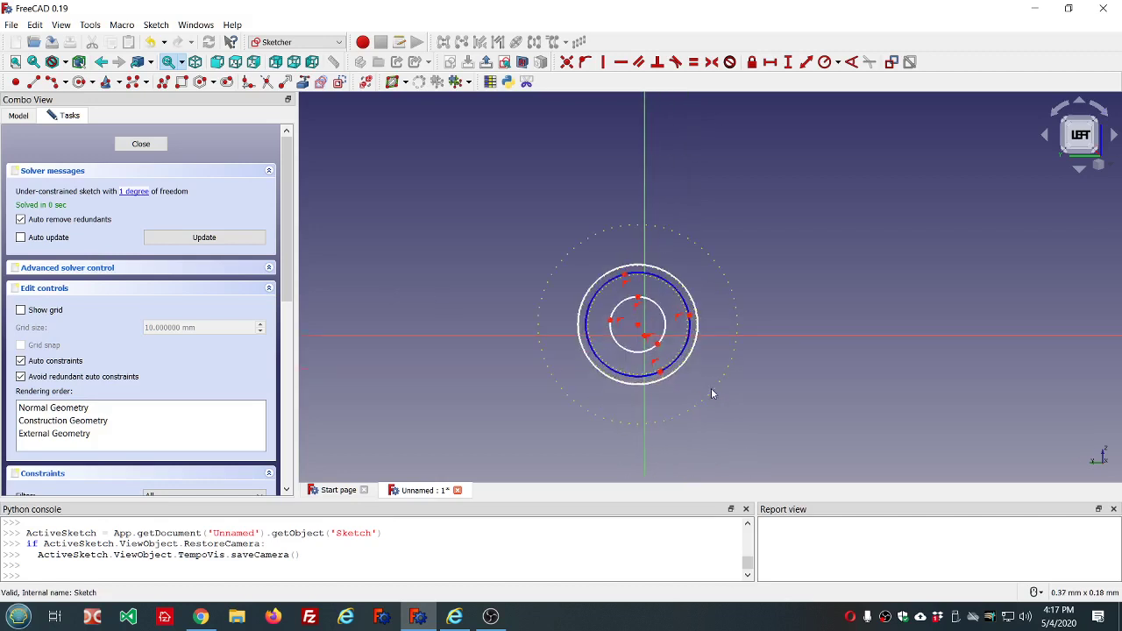
left_click_drag(685, 371, 667, 353)
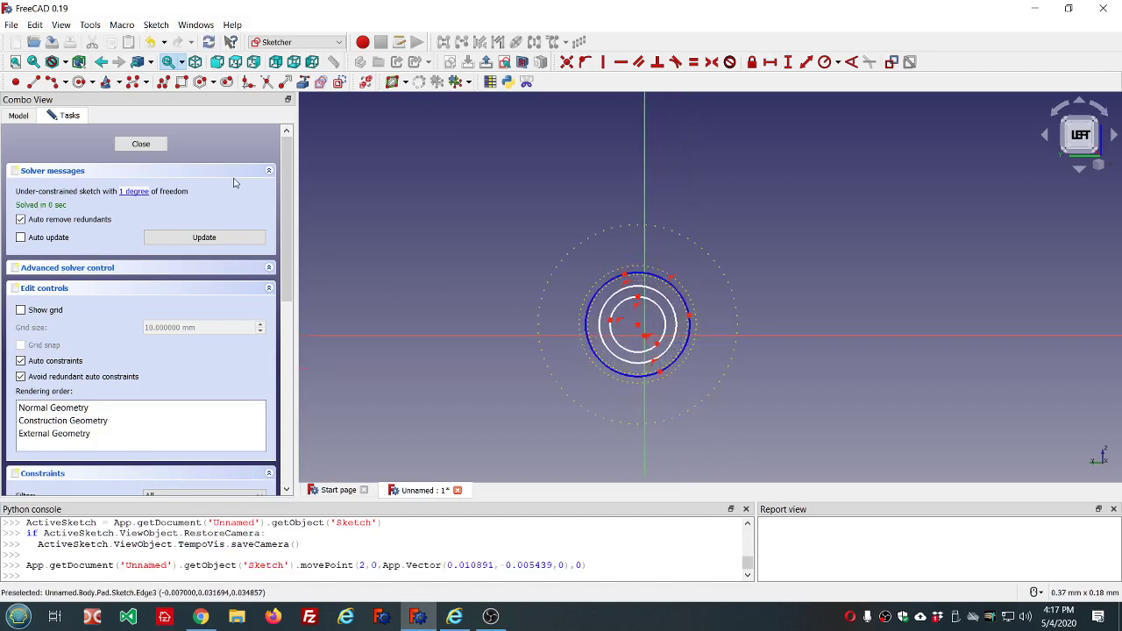
left_click(144, 144)
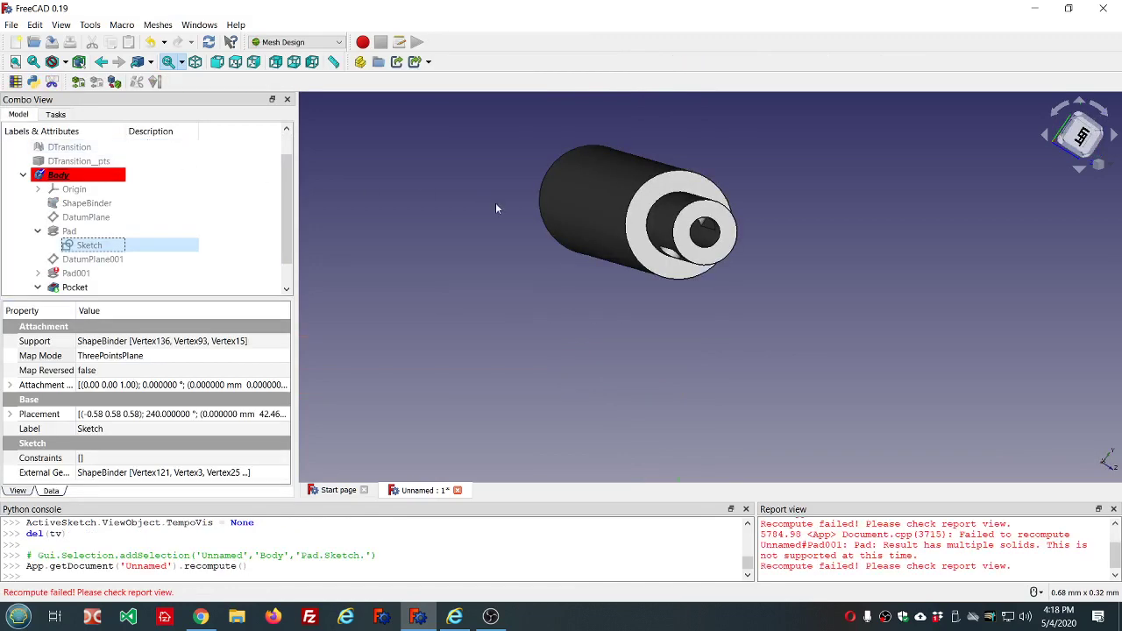
right_click(879, 543)
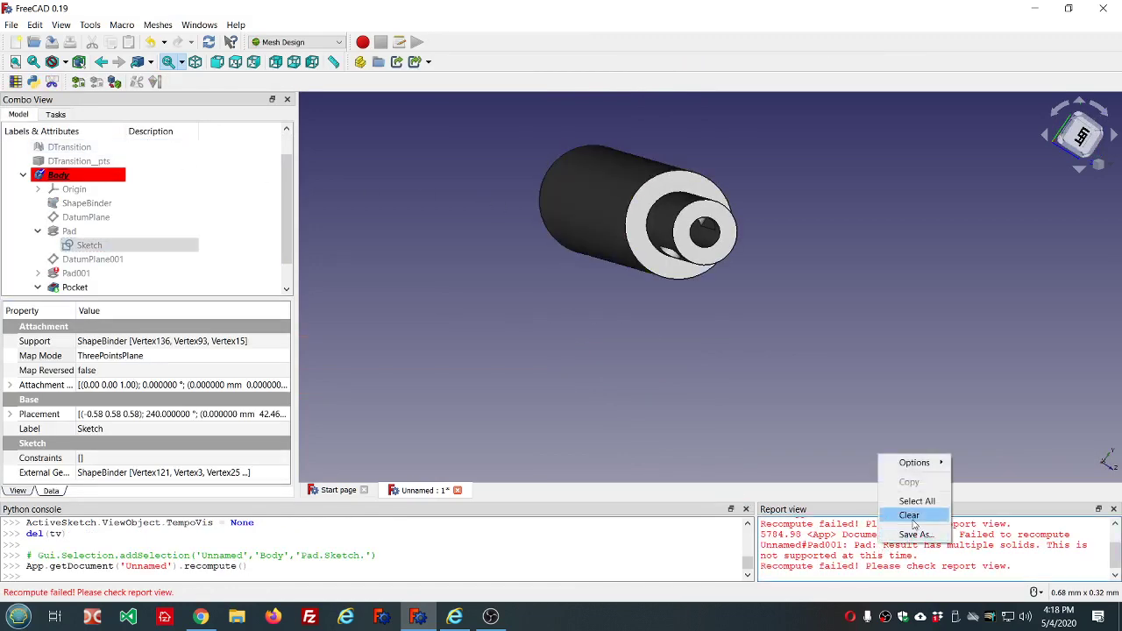
left_click(908, 515)
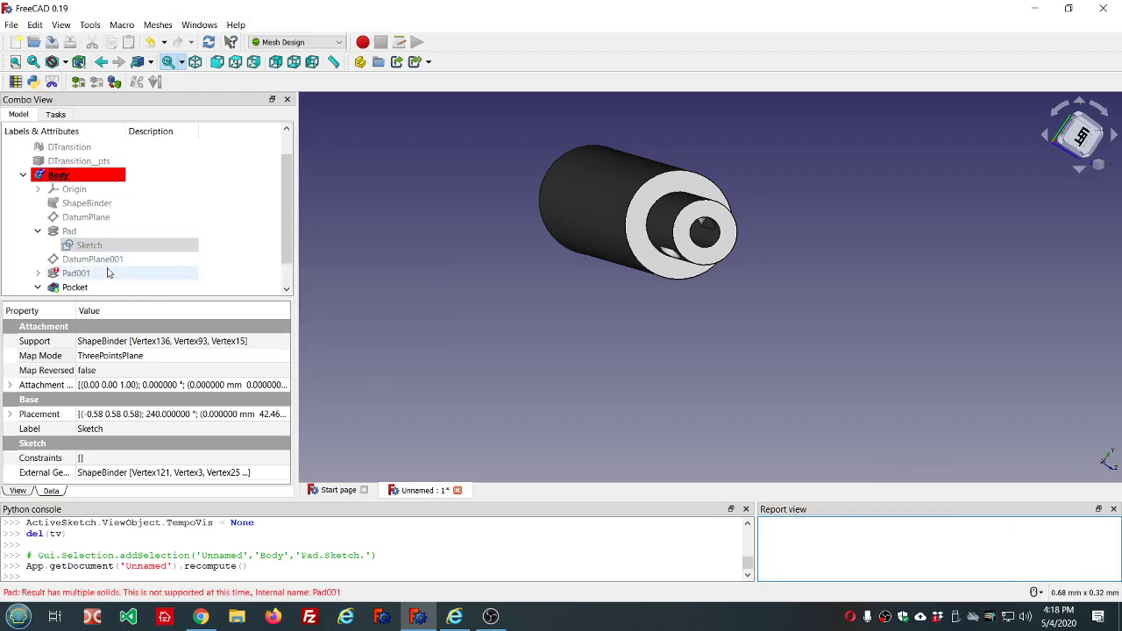
Reopen the Pad's Sketch and enlarge the outer circle well beyond the construction circle.
mouse_move(101, 273)
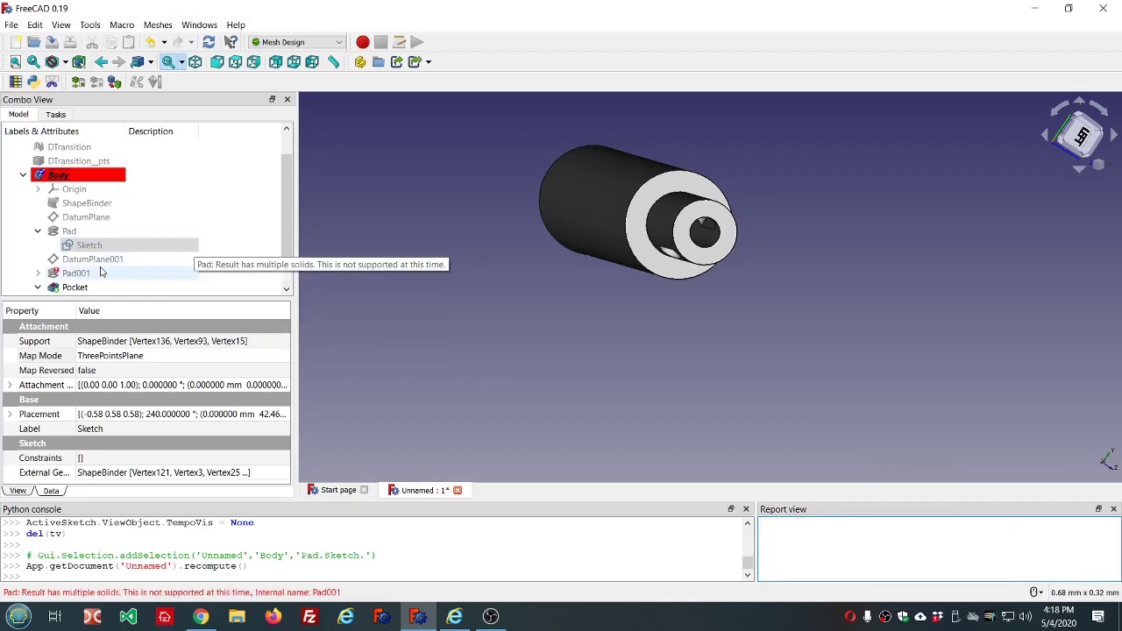
double_click(96, 246)
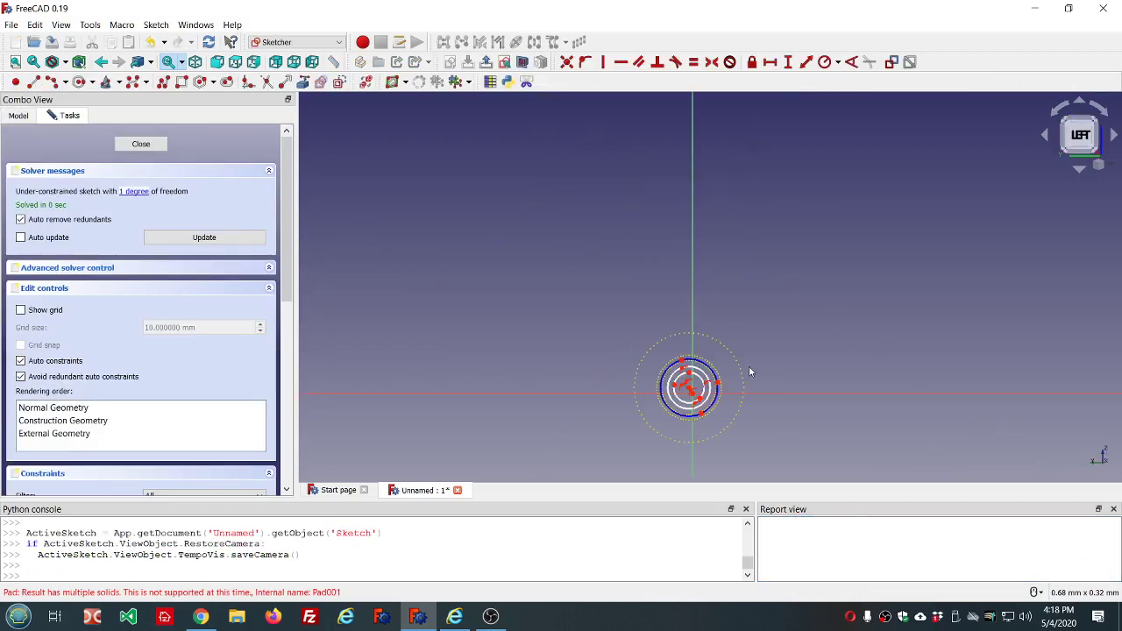
scroll(707, 441, "up", 3)
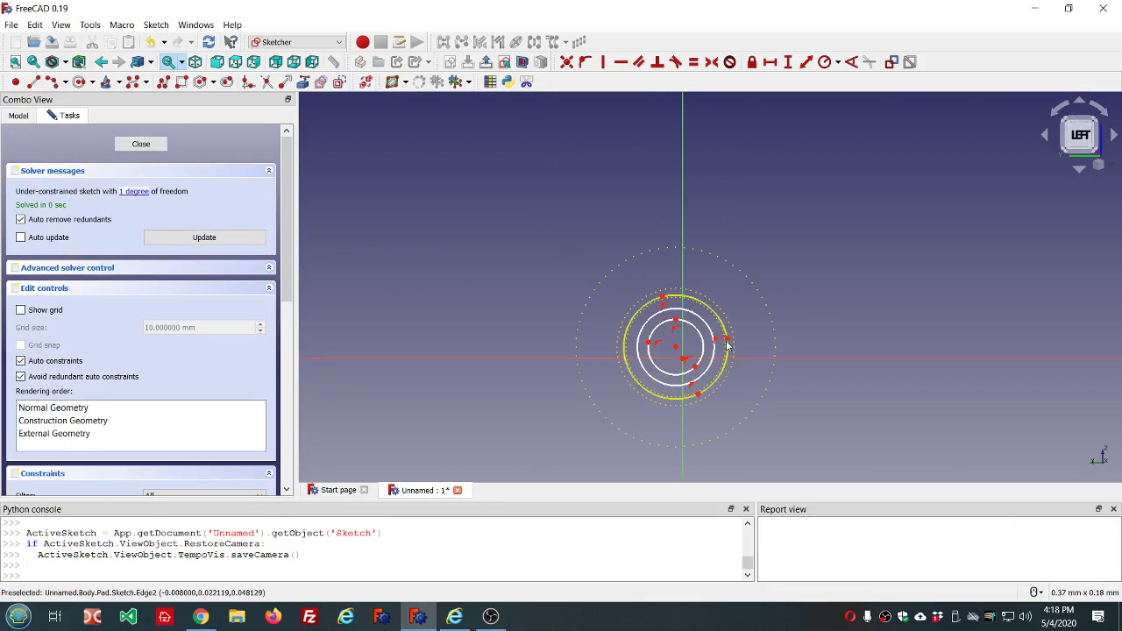
mouse_move(729, 358)
left_mouse_down()
mouse_move(741, 352)
mouse_move(715, 354)
mouse_move(814, 376)
mouse_move(804, 373)
left_mouse_up()
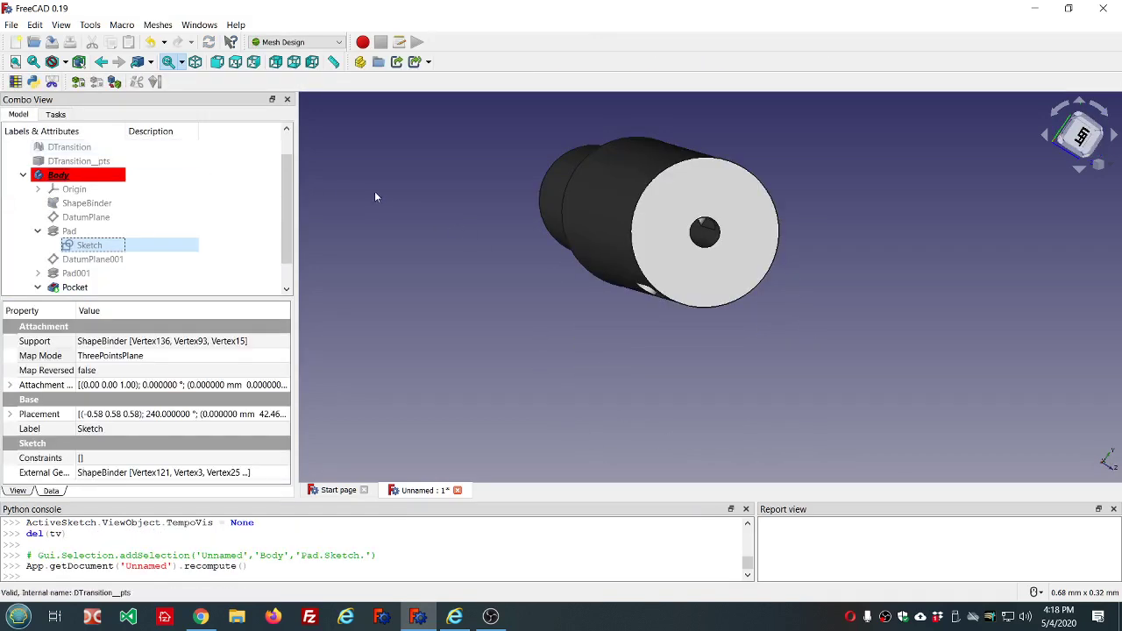
Orbit the rebuilt shaft through isometric and long diagonal side views.
mouse_move(375, 191)
middle_mouse_down()
mouse_move(674, 279)
mouse_move(376, 231)
mouse_move(344, 264)
mouse_move(400, 193)
mouse_move(506, 149)
mouse_move(432, 148)
mouse_move(421, 167)
middle_mouse_up()
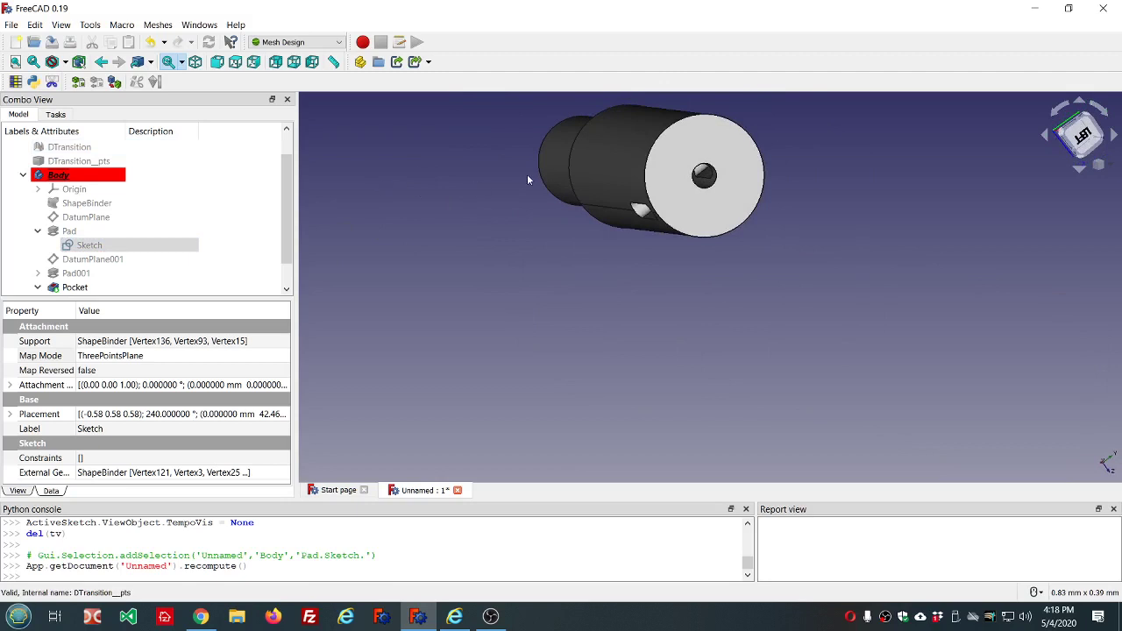
scroll(527, 173, "down", 2)
scroll(726, 123, "up", 3)
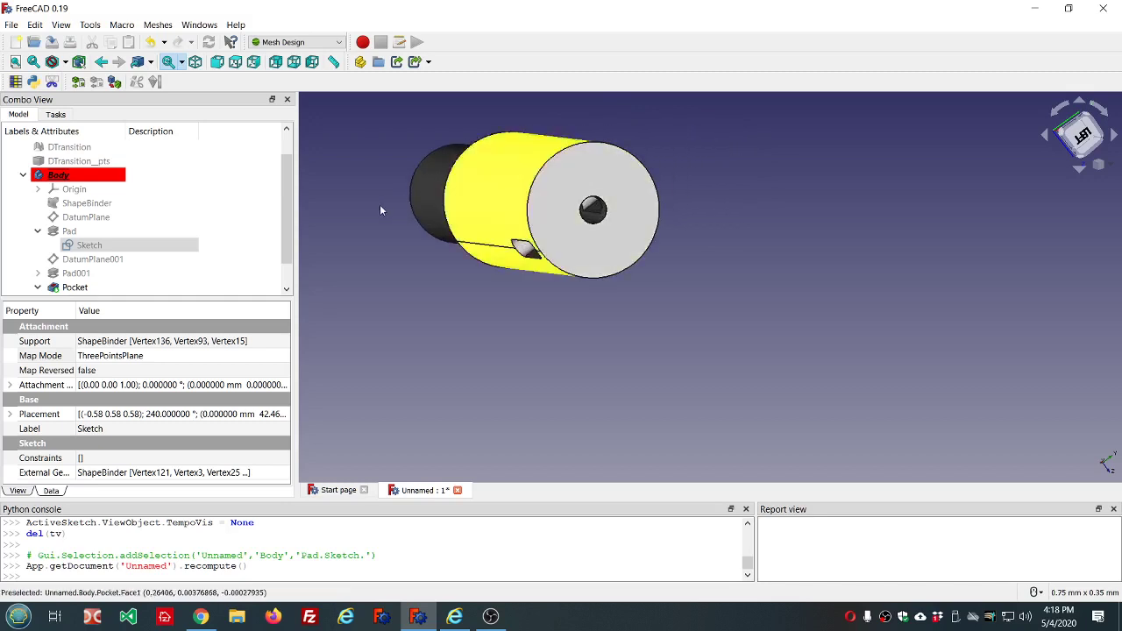
middle_click_drag(420, 214, 503, 223)
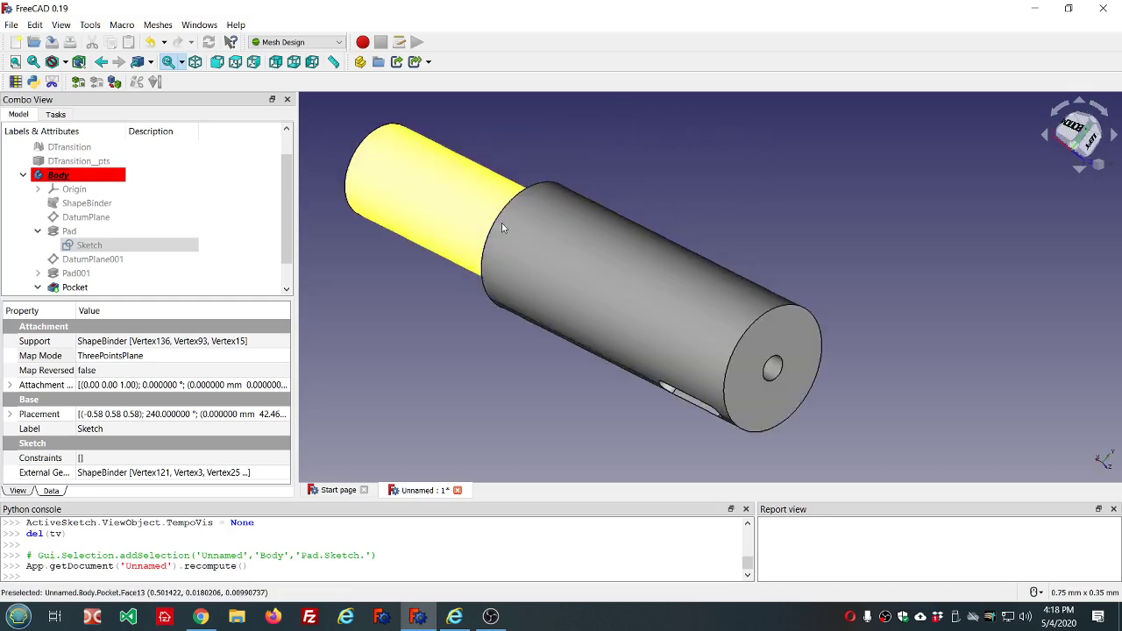
mouse_move(289, 220)
left_mouse_down()
mouse_move(284, 175)
mouse_move(292, 247)
left_mouse_up()
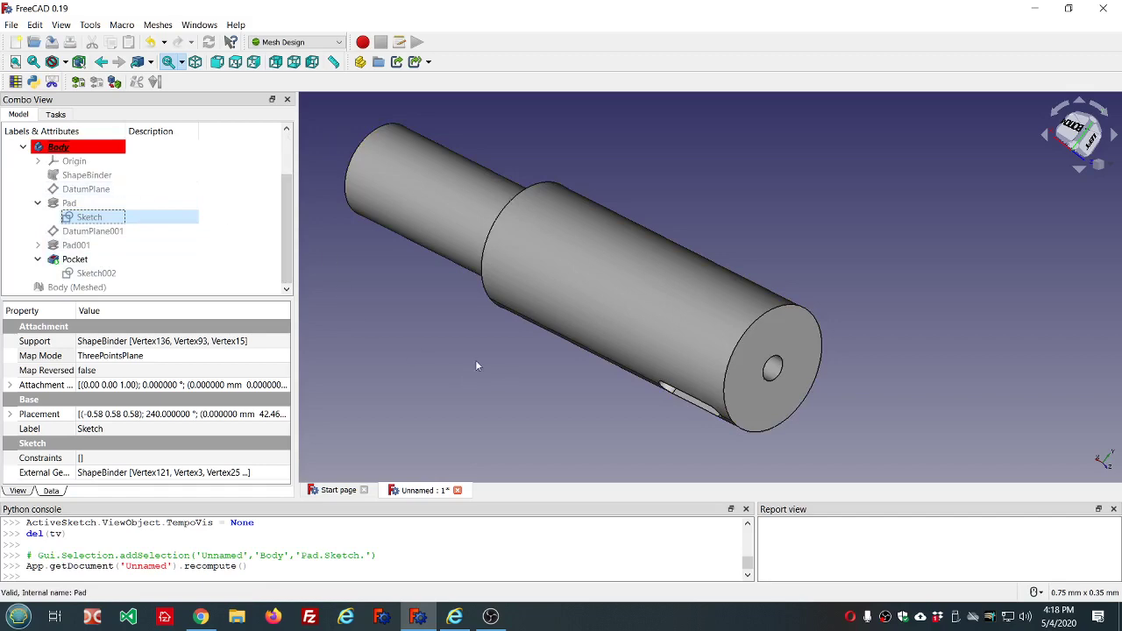
middle_click_drag(476, 366, 707, 344)
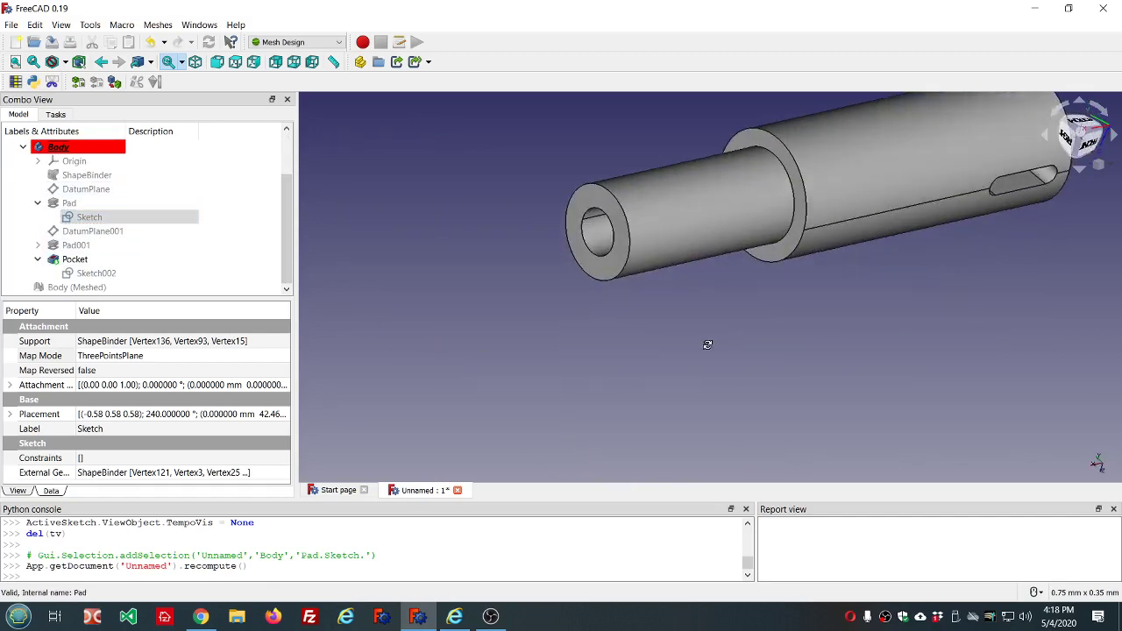
scroll(636, 151, "up", 4)
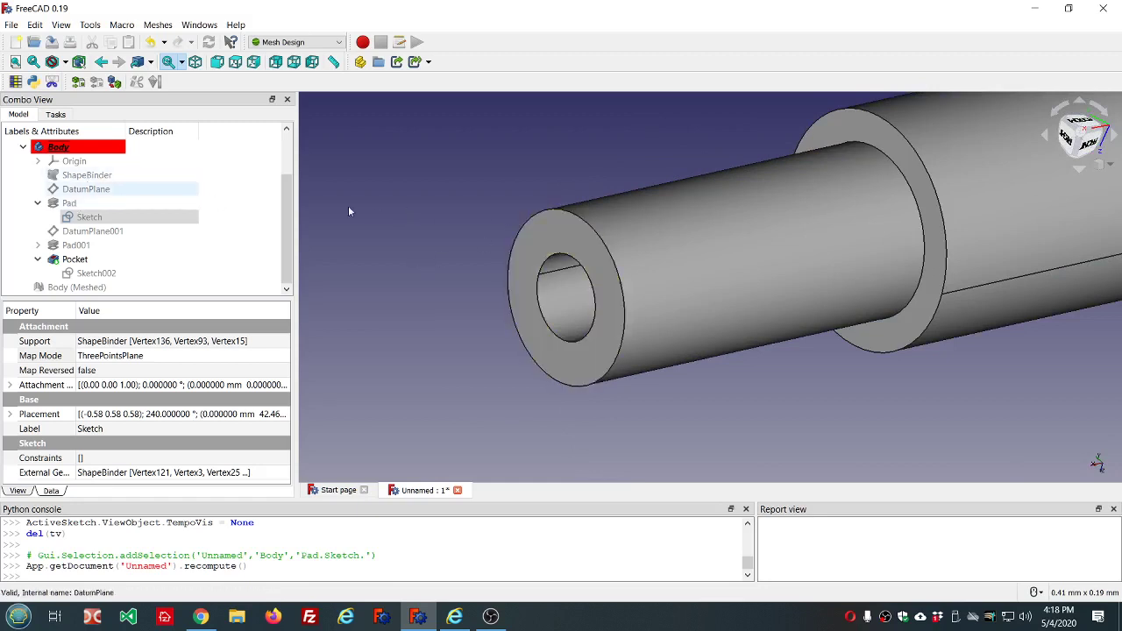
Orbit around the end face, slot and hollow end, finishing face-on to the small end.
middle_click_drag(668, 175, 833, 238)
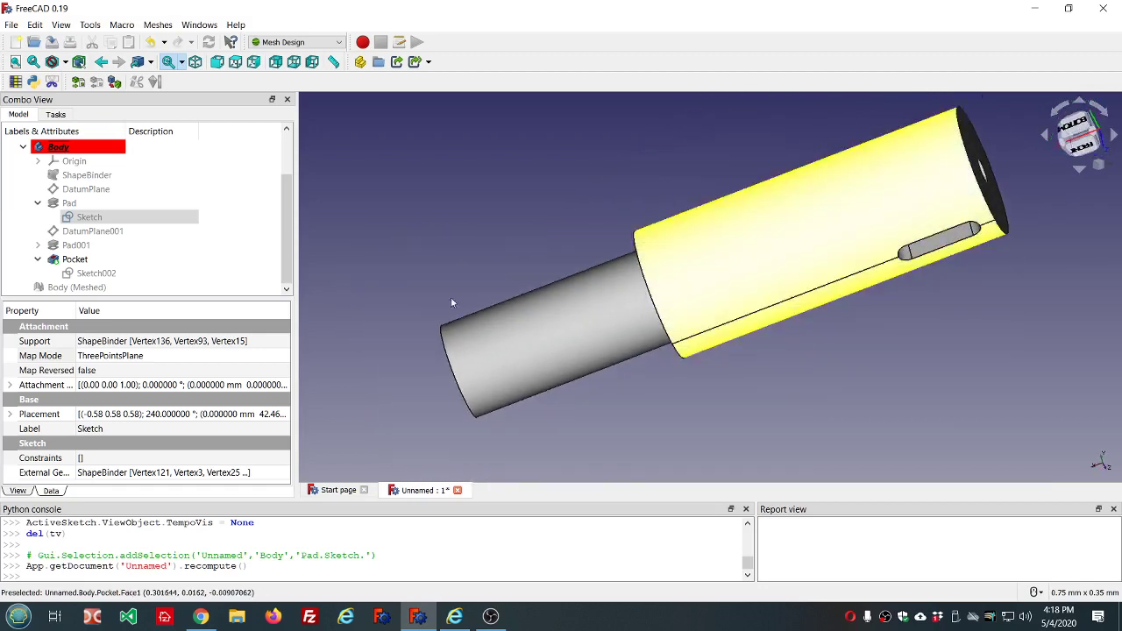
middle_click_drag(450, 298, 564, 280)
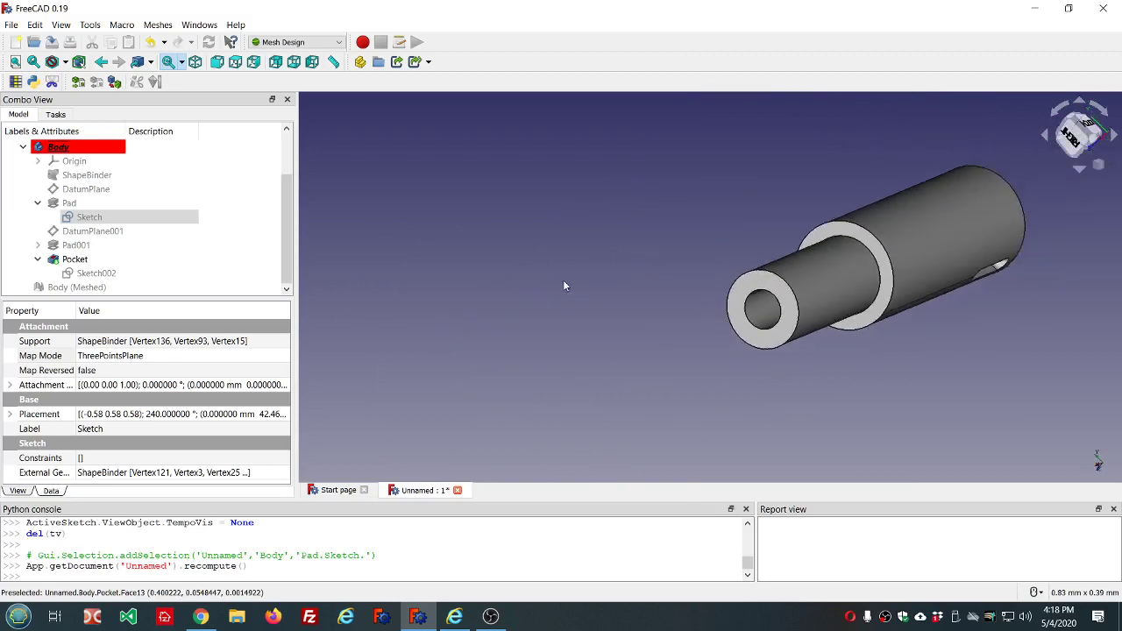
scroll(563, 280, "down", 4)
scroll(927, 253, "up", 4)
scroll(701, 263, "down", 2)
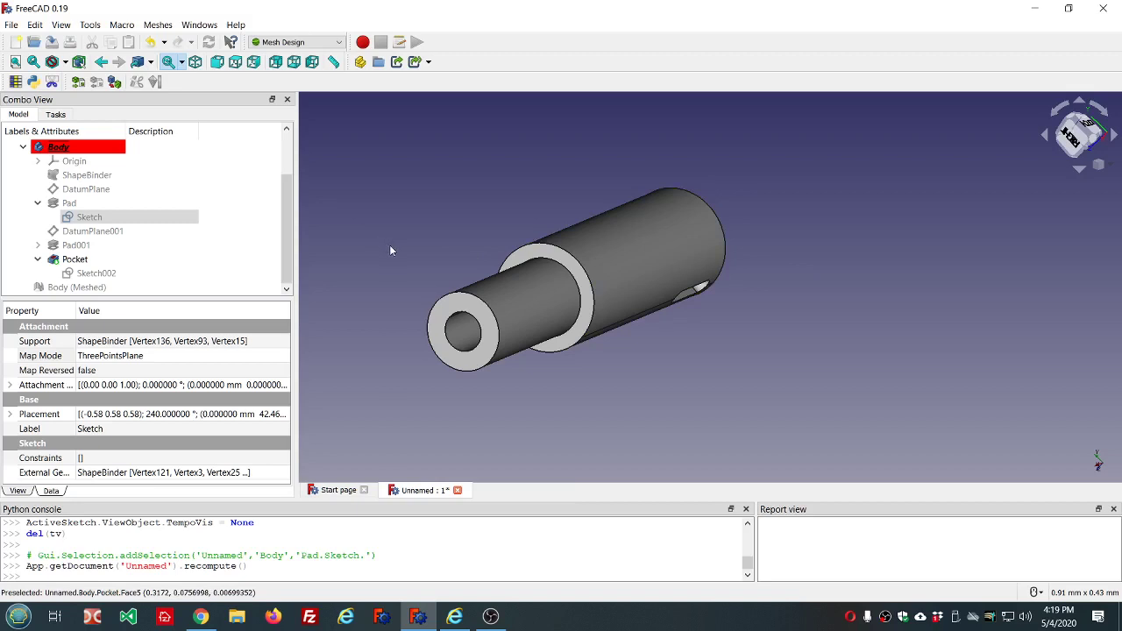
middle_click_drag(391, 250, 477, 209)
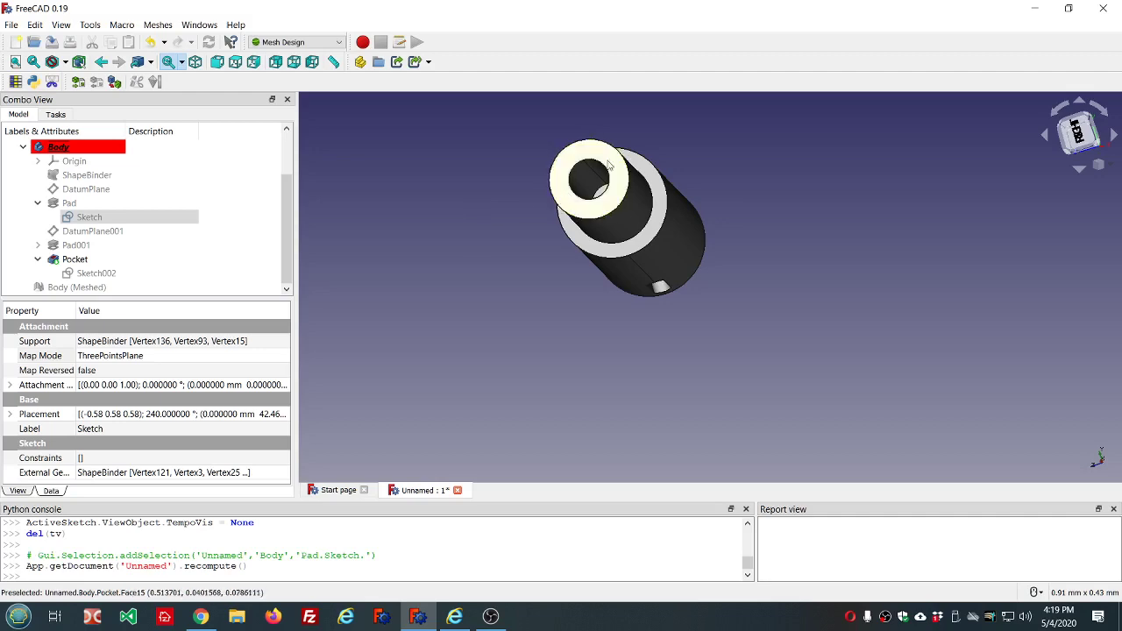
scroll(613, 169, "up", 5)
middle_click_drag(821, 204, 689, 173)
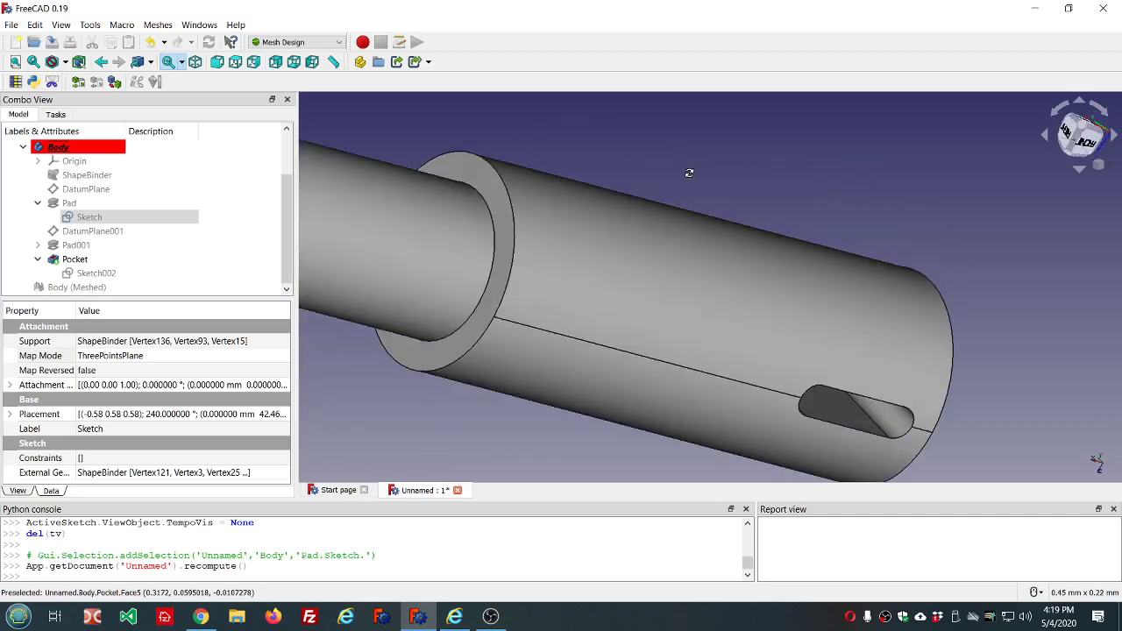
scroll(688, 173, "down", 4)
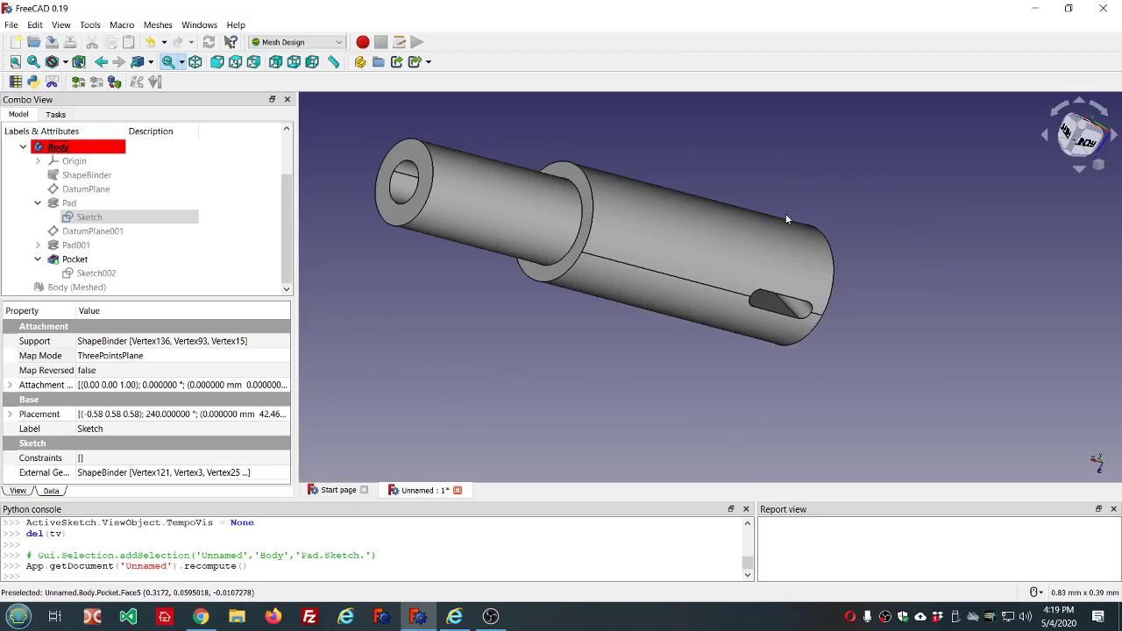
mouse_move(879, 227)
middle_mouse_down()
mouse_move(811, 228)
mouse_move(866, 241)
middle_mouse_up()
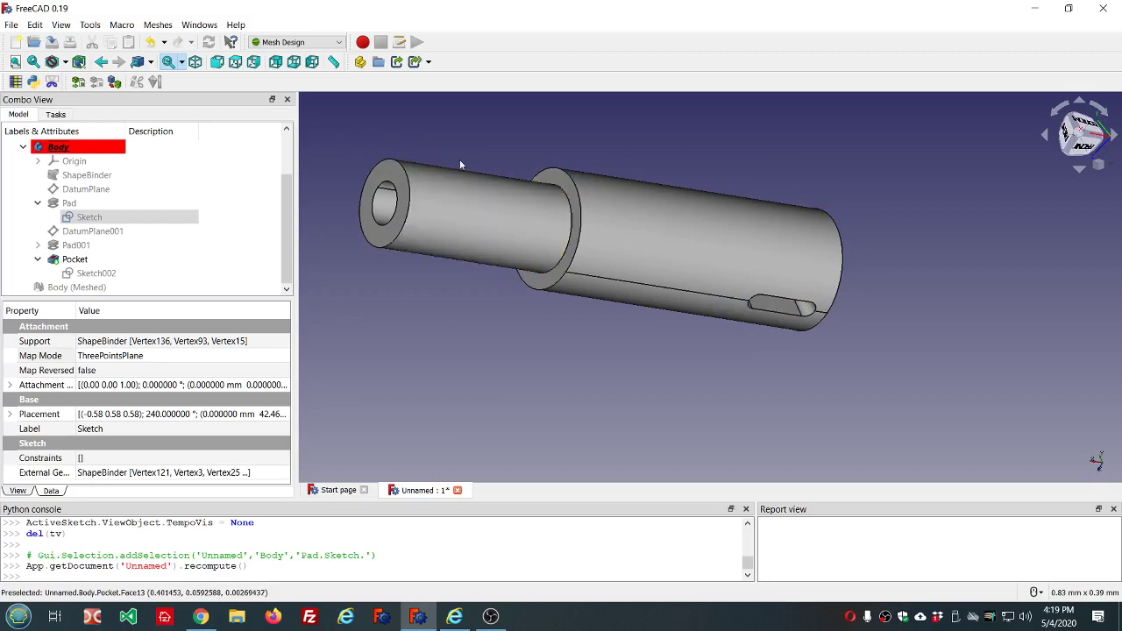
middle_click_drag(434, 147, 653, 174)
Zoom into the hollow end face, then orbit to oblique side and end views showing the bore.
scroll(726, 226, "up", 3)
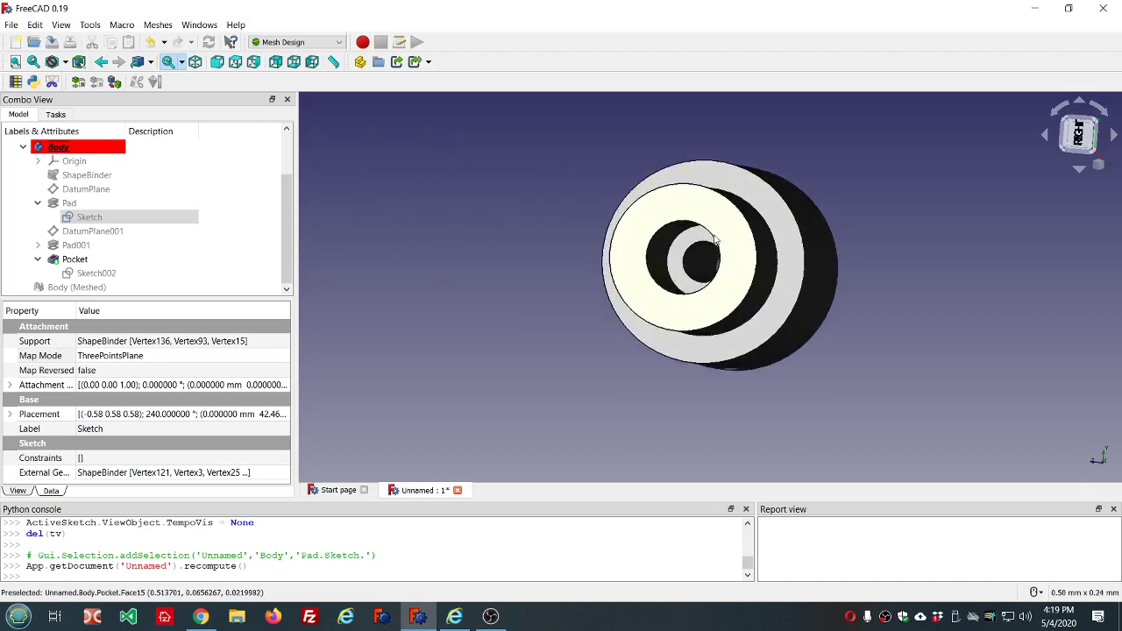
middle_click_drag(771, 241, 859, 271)
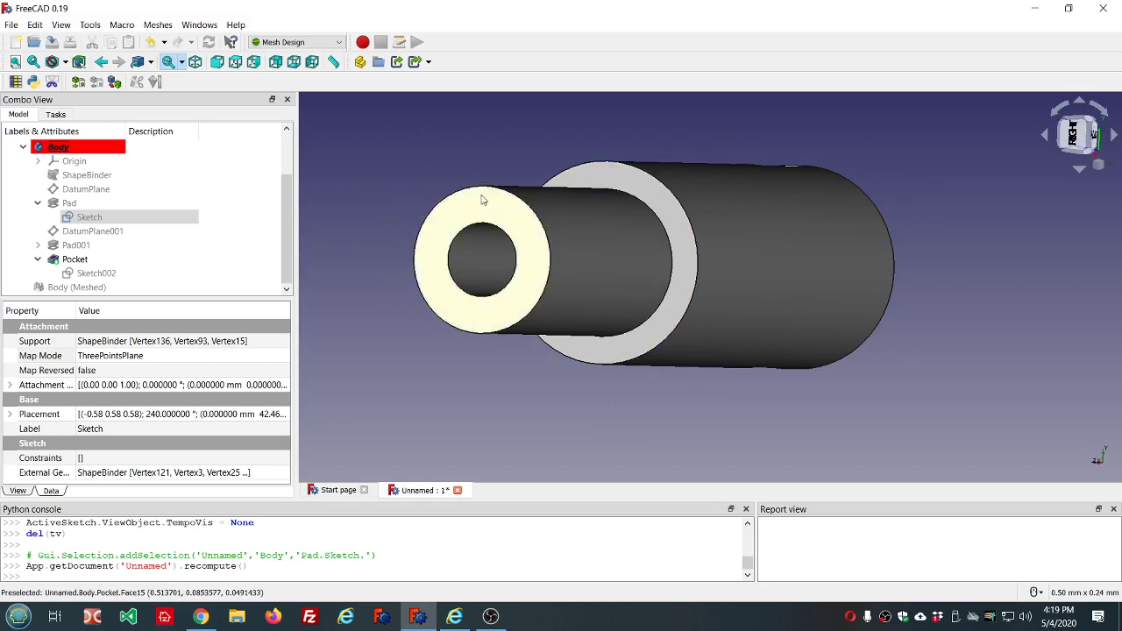
scroll(488, 212, "up", 5)
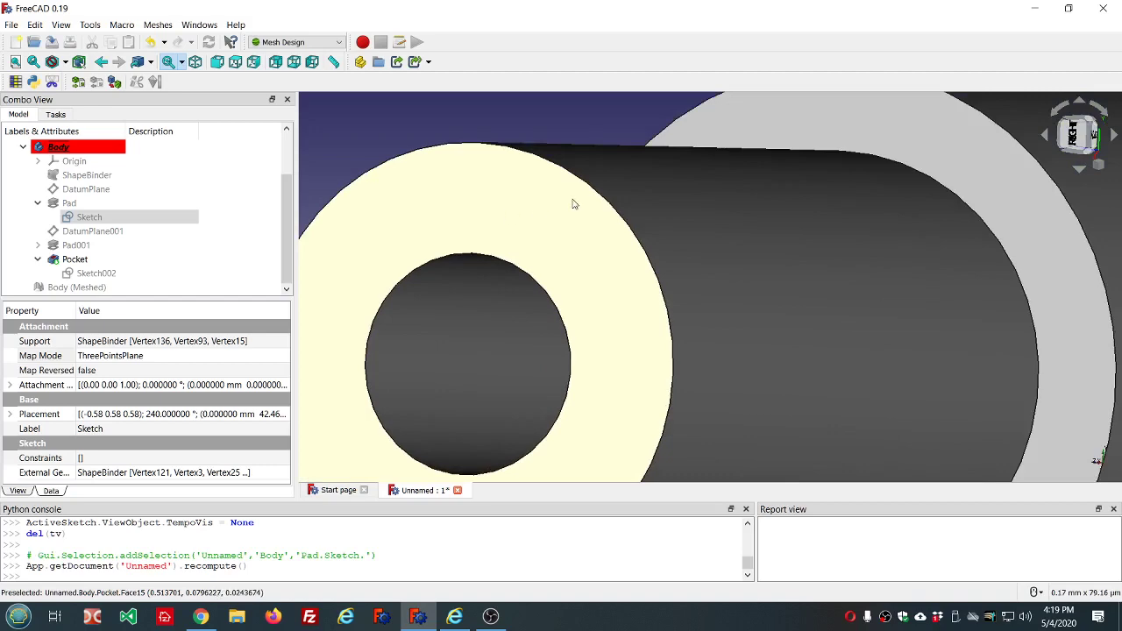
scroll(573, 210, "down", 5)
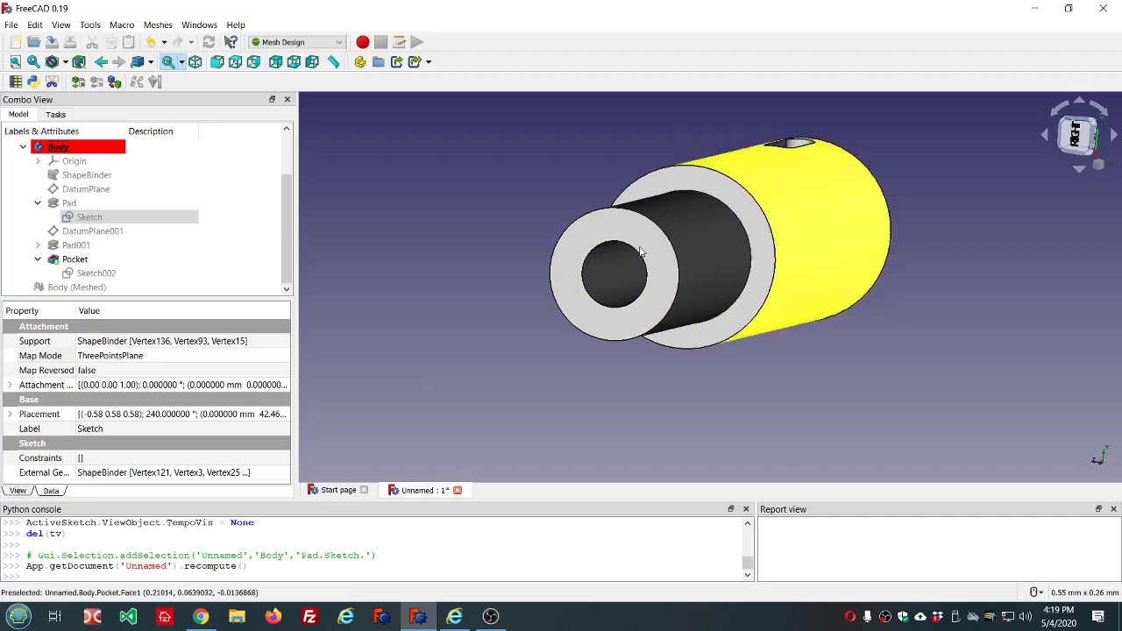
middle_click_drag(541, 242, 576, 243)
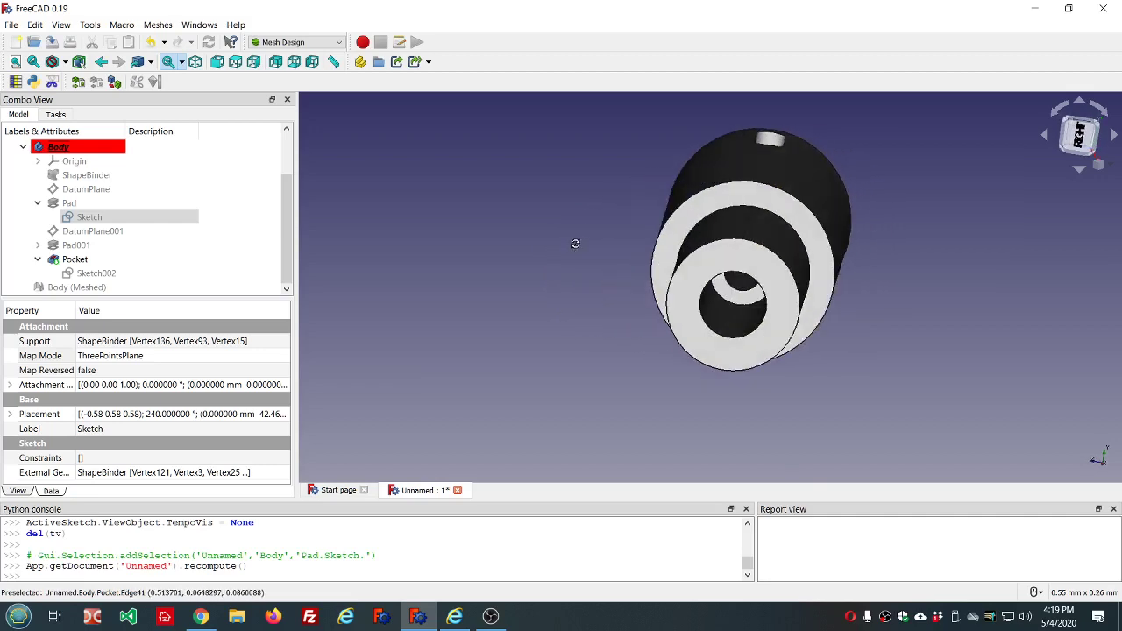
scroll(676, 296, "down", 3)
scroll(701, 304, "up", 3)
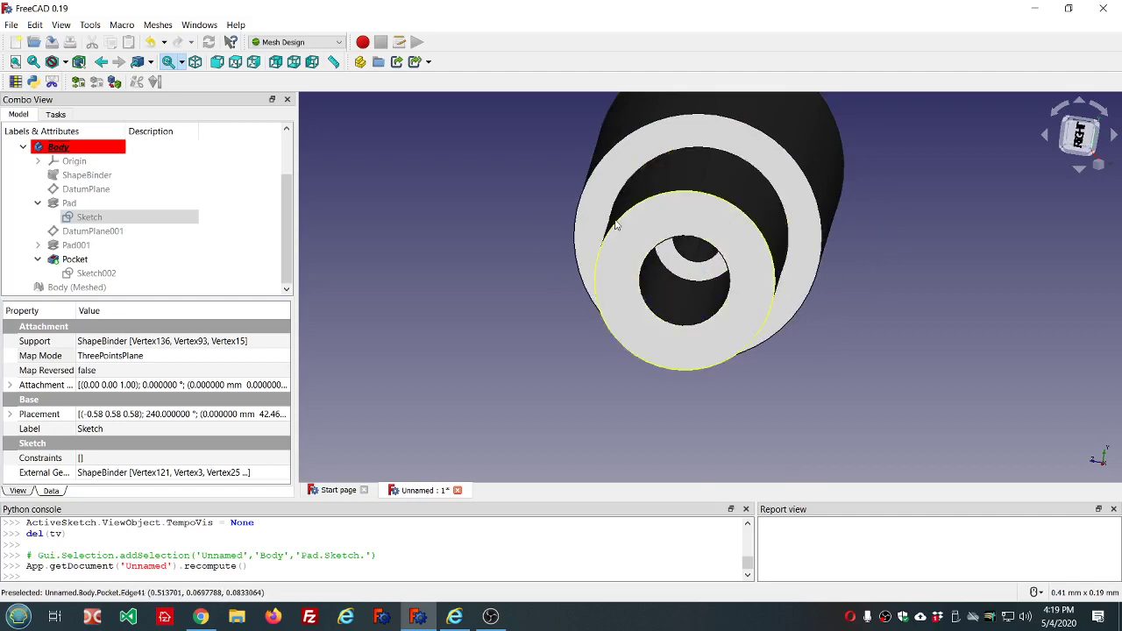
middle_click_drag(762, 259, 1054, 255)
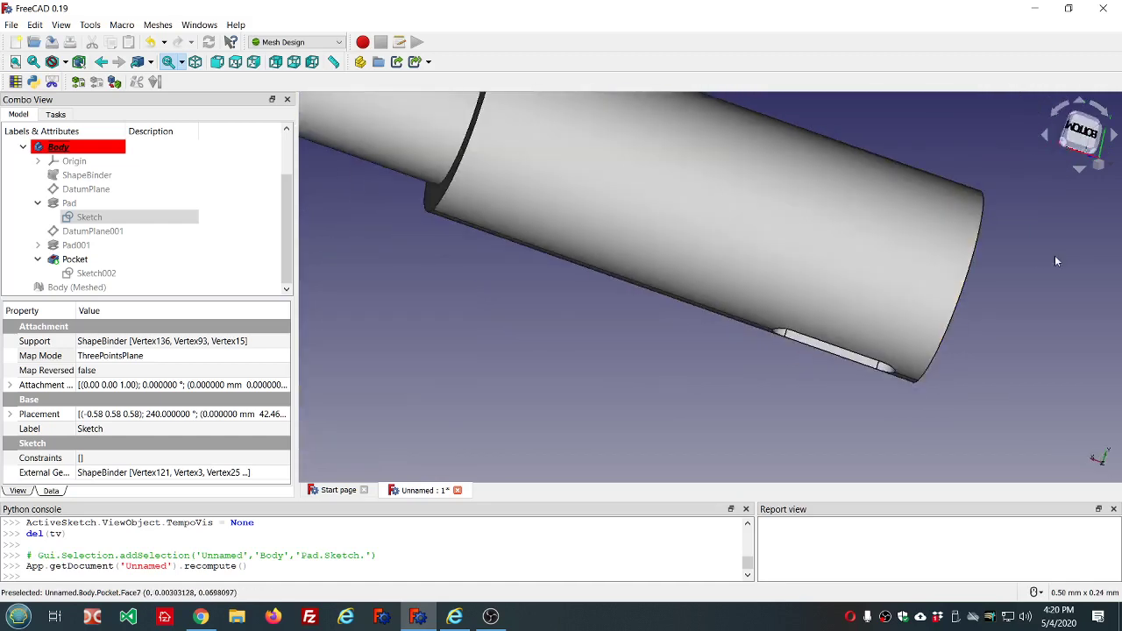
middle_click_drag(553, 201, 737, 258)
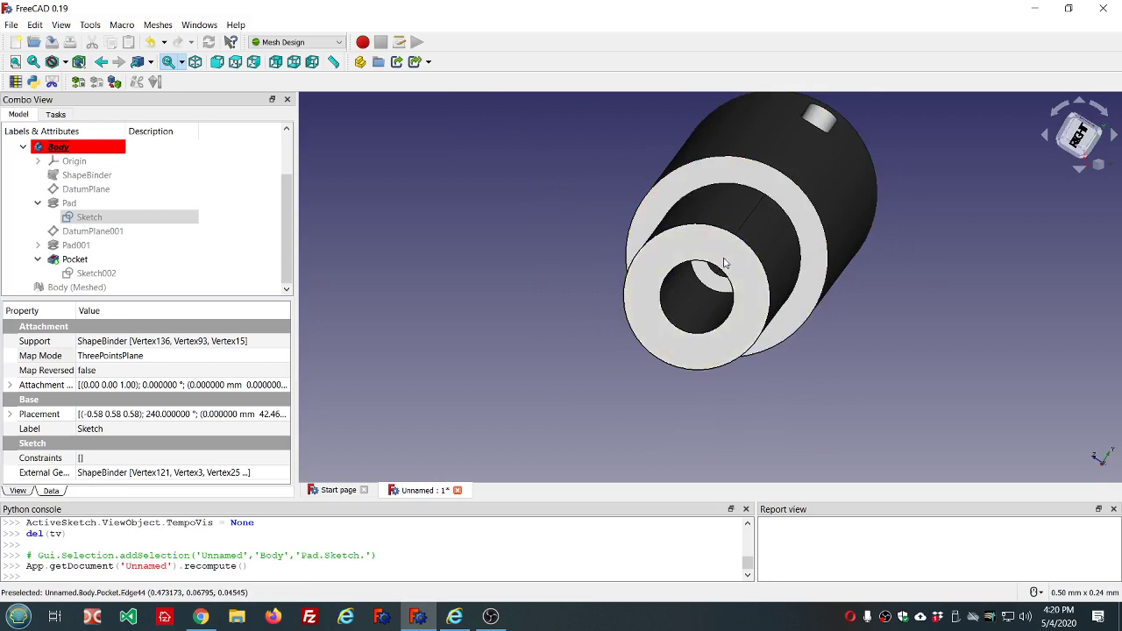
scroll(680, 258, "up", 1)
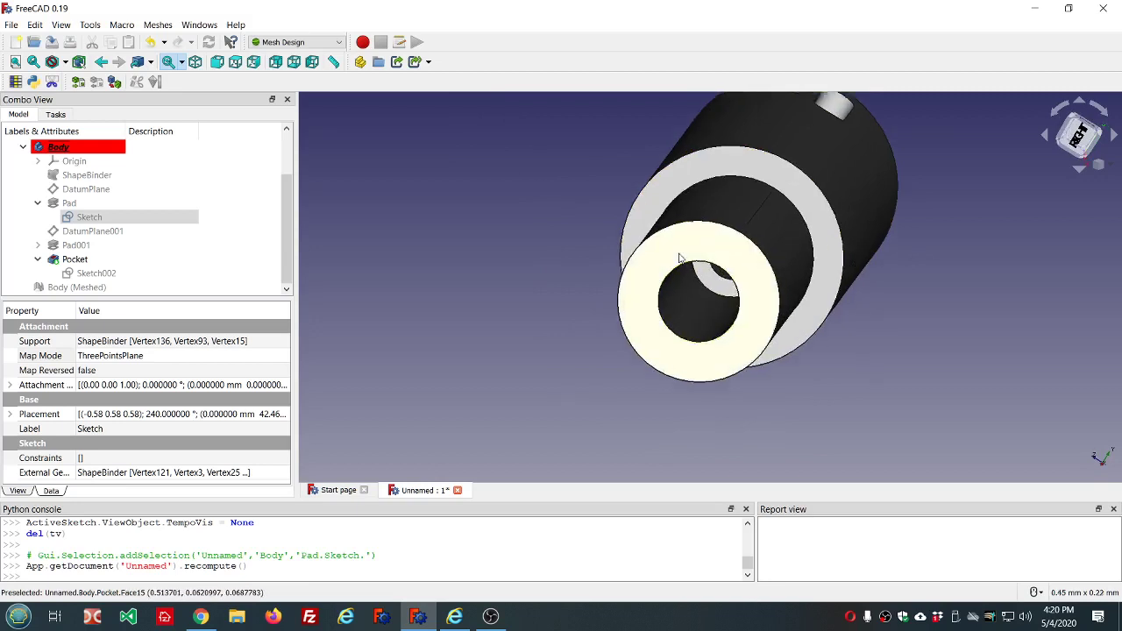
scroll(679, 258, "up", 1)
Select the front ring face to show Pocket's properties, then orbit between the slot and hollow end.
left_click(679, 259)
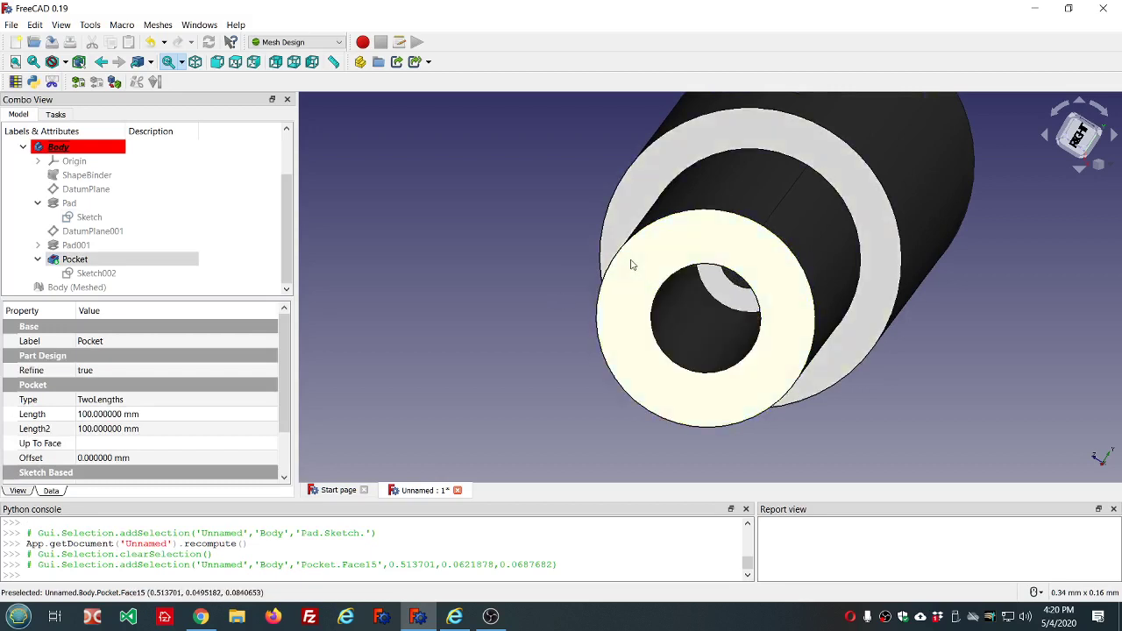
middle_click_drag(958, 188, 713, 304)
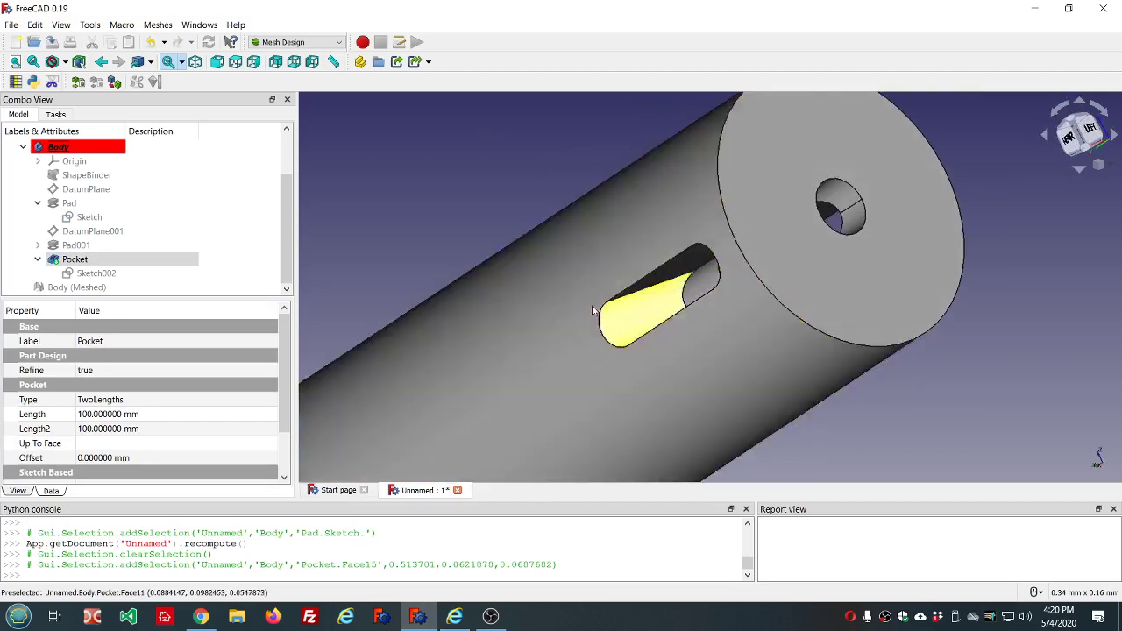
middle_click_drag(468, 328, 698, 260)
scroll(883, 266, "down", 4)
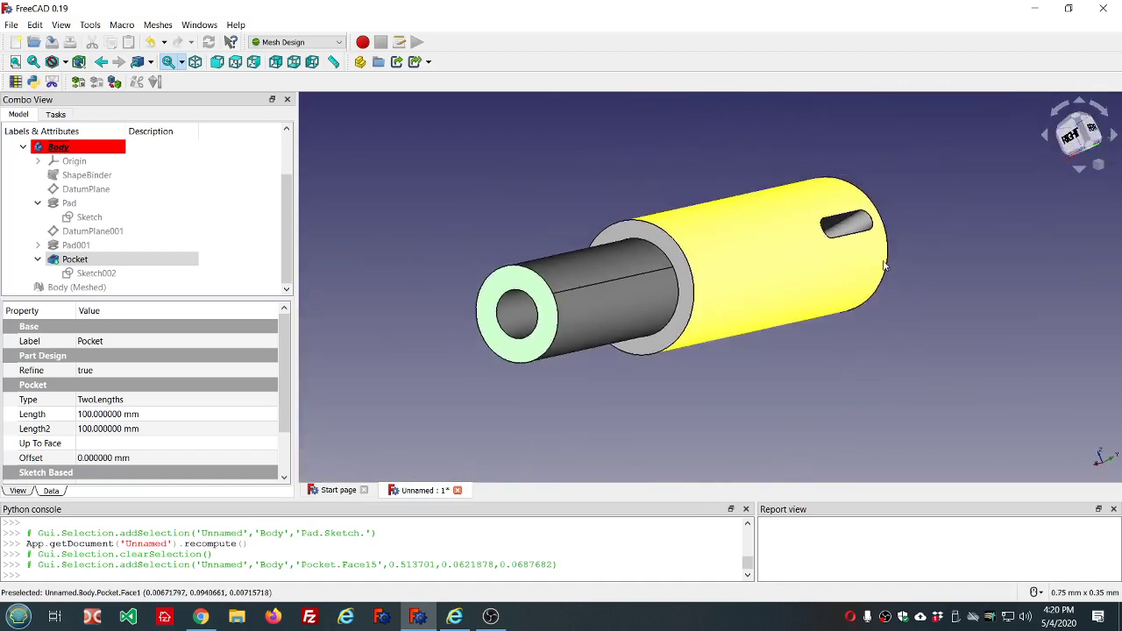
middle_click_drag(883, 265, 702, 274)
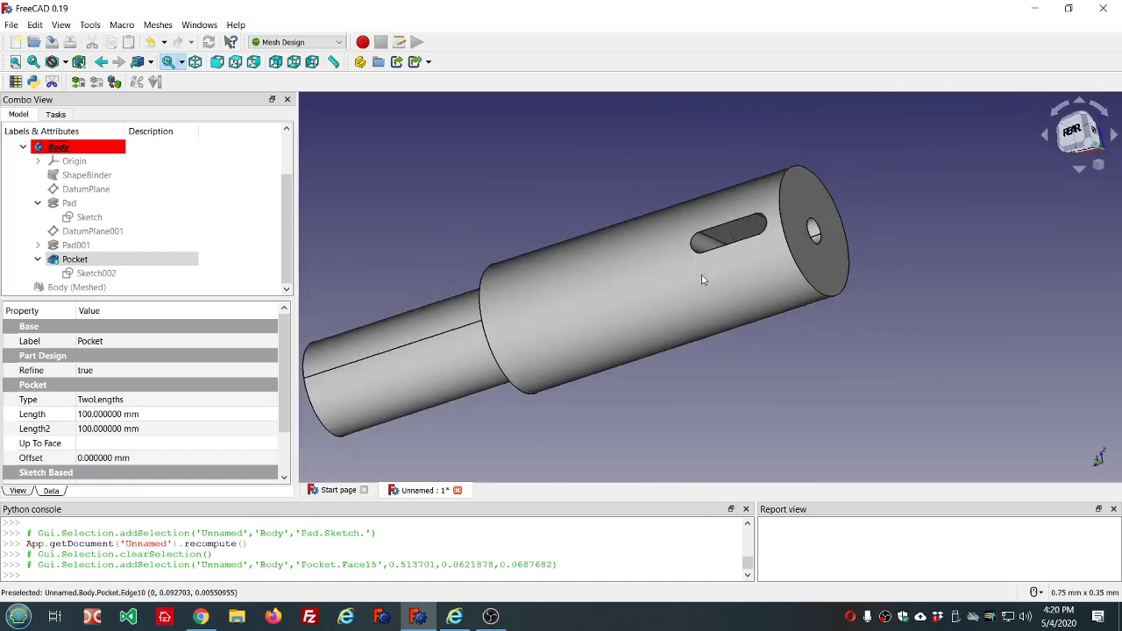
scroll(683, 271, "up", 2)
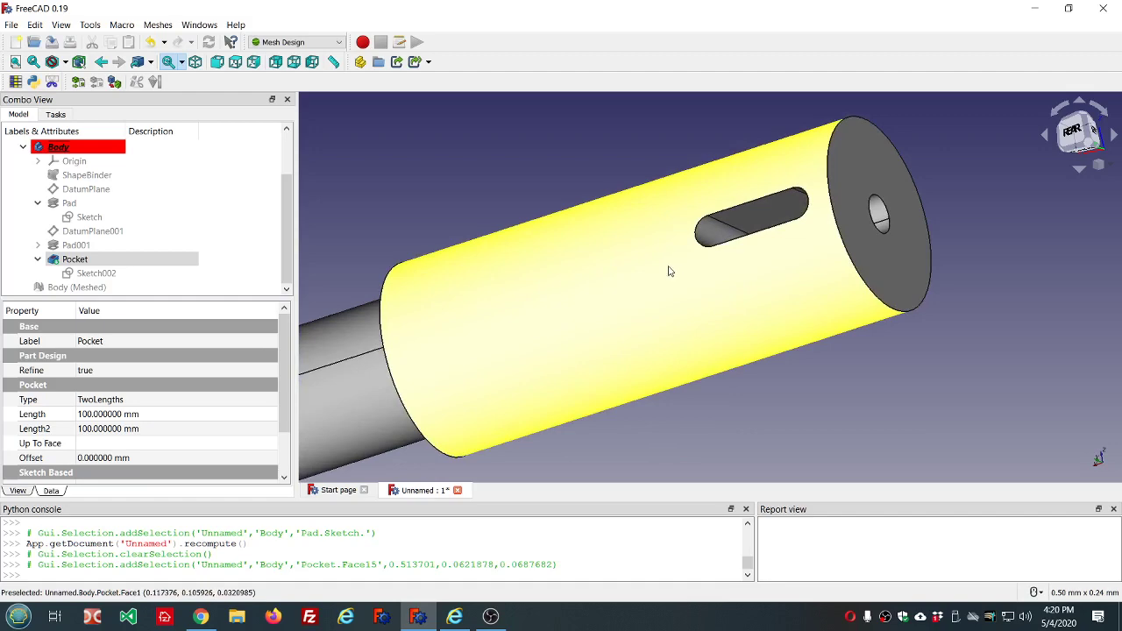
middle_click_drag(669, 274, 945, 281)
middle_click_drag(840, 312, 809, 253)
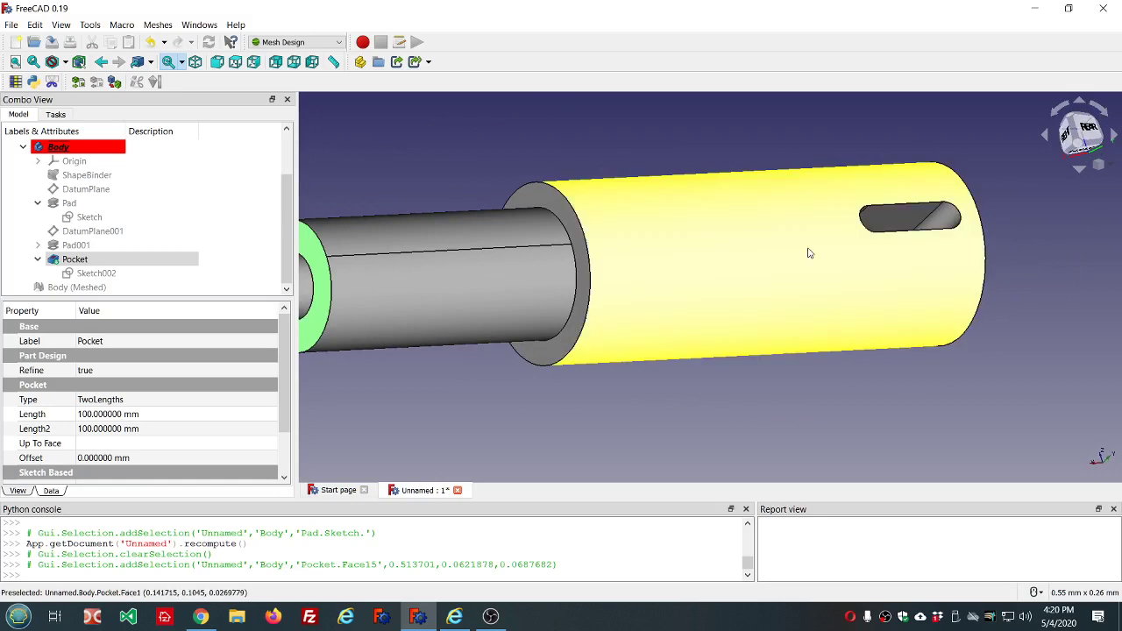